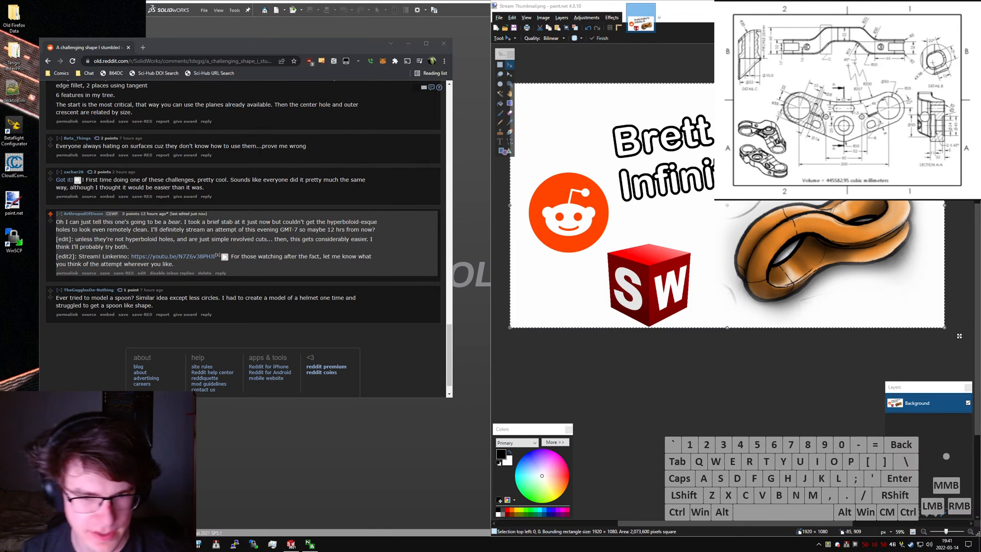
- Lower the system's audio playback volume for the music
key("XF86AudioLowerVolume")
key("XF86AudioLowerVolume")
key("XF86AudioLowerVolume")
key("XF86AudioLowerVolume")
key("XF86AudioLowerVolume")
key("XF86AudioLowerVolume")
key("XF86AudioLowerVolume")
key("XF86AudioLowerVolume")
key("XF86AudioLowerVolume")
key("XF86AudioLowerVolume")
key("XF86AudioLowerVolume")
key("XF86AudioLowerVolume")
key("XF86AudioLowerVolume")
key("XF86AudioLowerVolume")
key("XF86AudioLowerVolume")
key("XF86AudioLowerVolume")
key("XF86AudioLowerVolume")
key("XF86AudioLowerVolume")
key("XF86AudioLowerVolume")
key("XF86AudioLowerVolume")
key("XF86AudioLowerVolume")
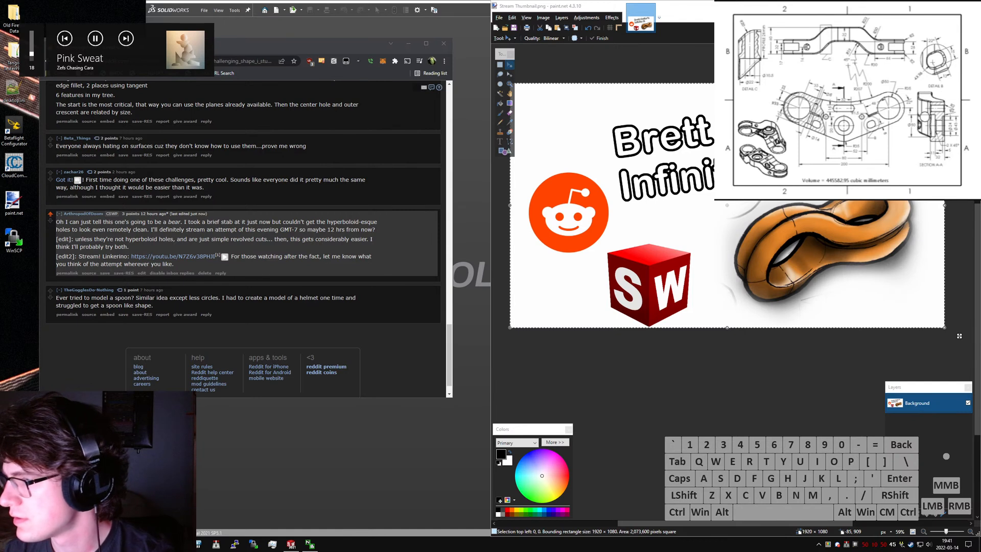
key("XF86AudioRaiseVolume")
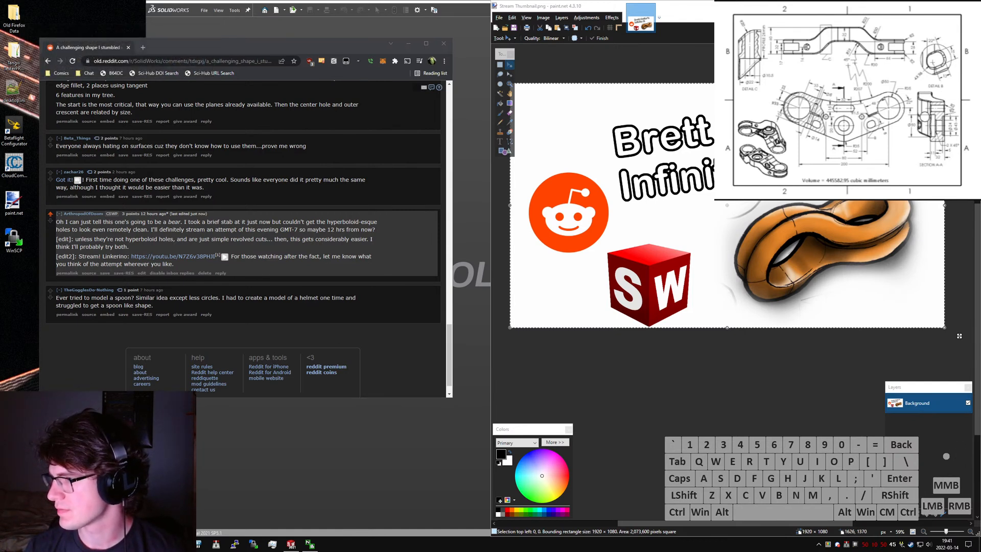
- Maximize the browser window and bring up the reference image of the "A challenging shape" Reddit post
left_click(423, 81)
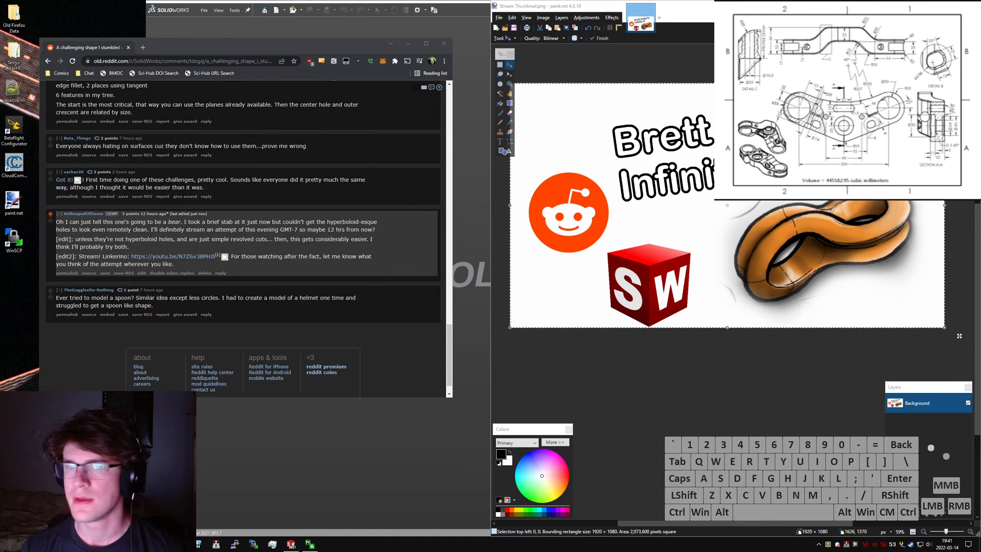
left_click_drag(381, 45, 396, 1)
middle_click_drag(260, 442, 221, 146)
left_click(53, 81)
left_click(156, 193)
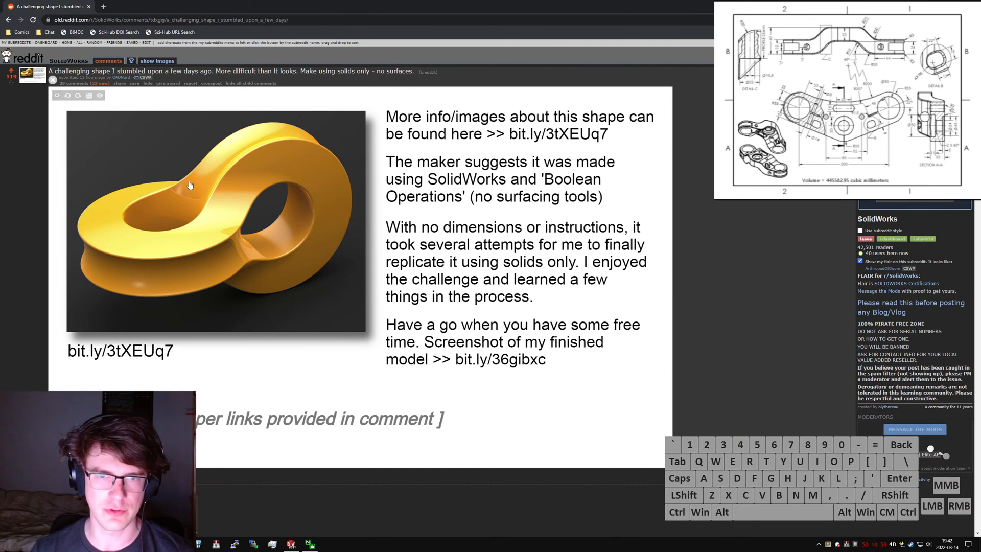
- Open the Infinite 8 Form Exploration gallery link from the post's comments in a new tab and switch to it
scroll(289, 256, "down", 1)
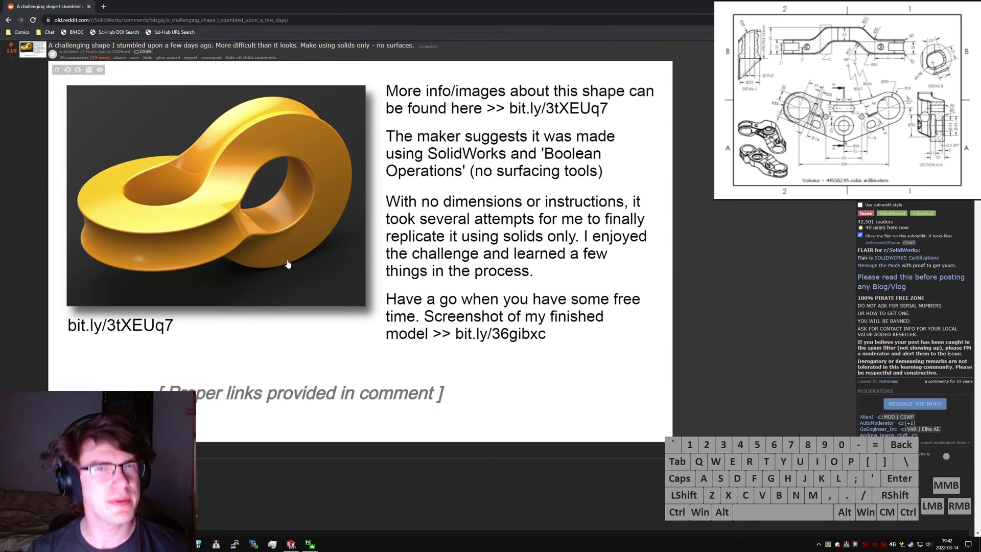
scroll(323, 268, "down", 3)
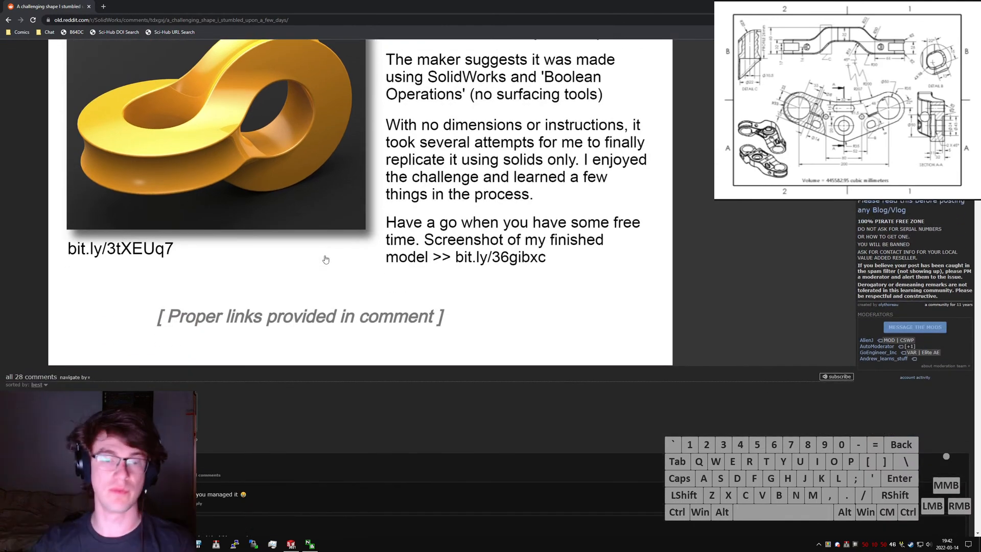
scroll(288, 256, "down", 15)
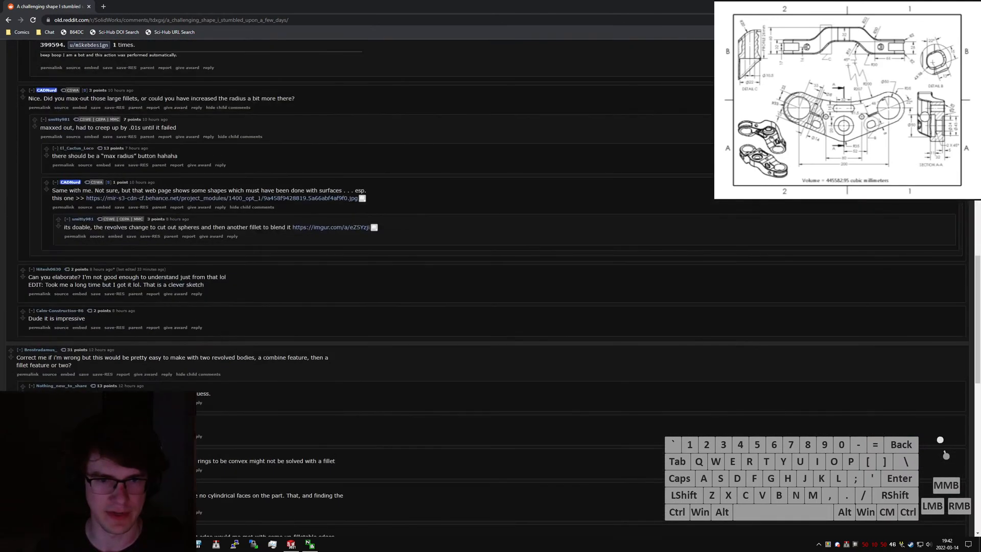
middle_click(253, 230)
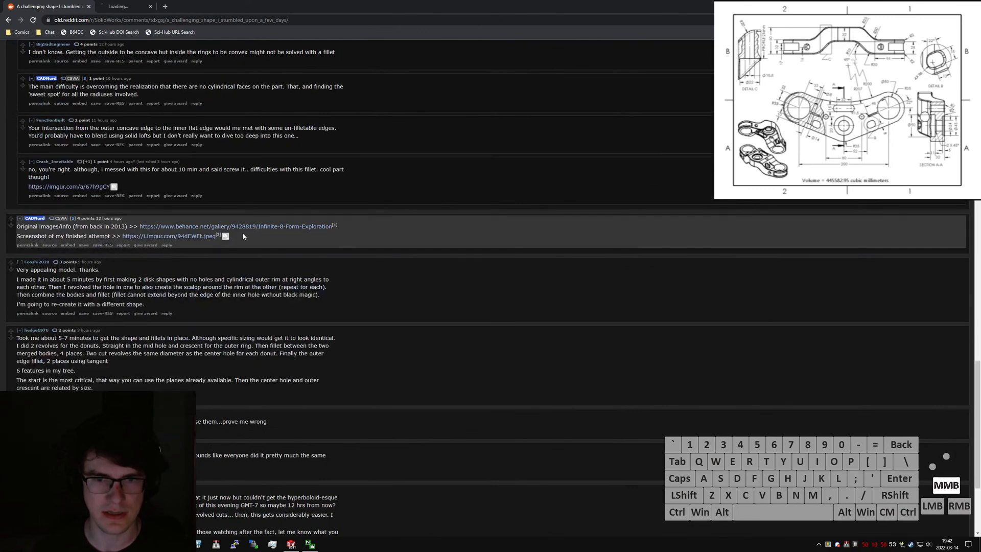
left_click(117, 6)
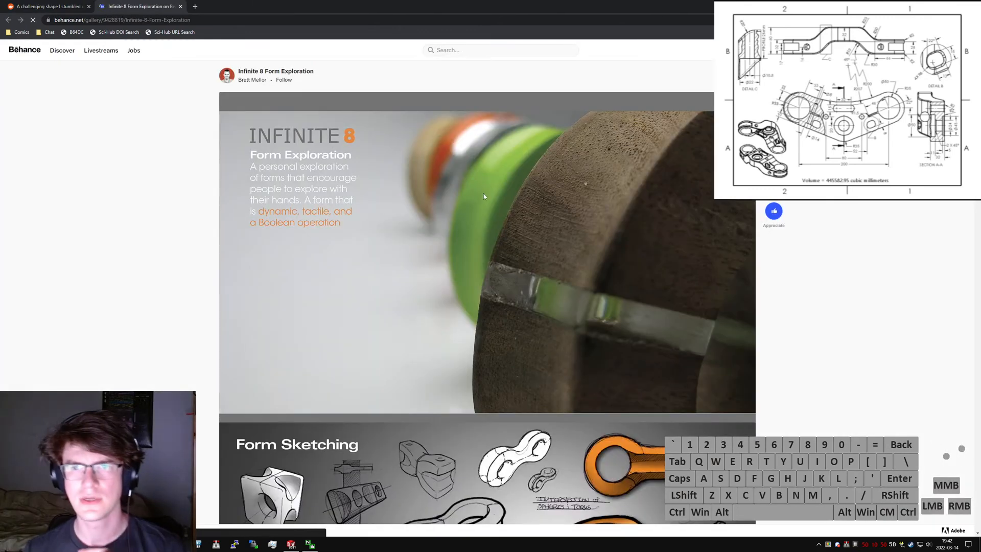
- Look through the gallery designer's Behance profile and its projects, and close the profile tab
scroll(767, 148, "down", 2)
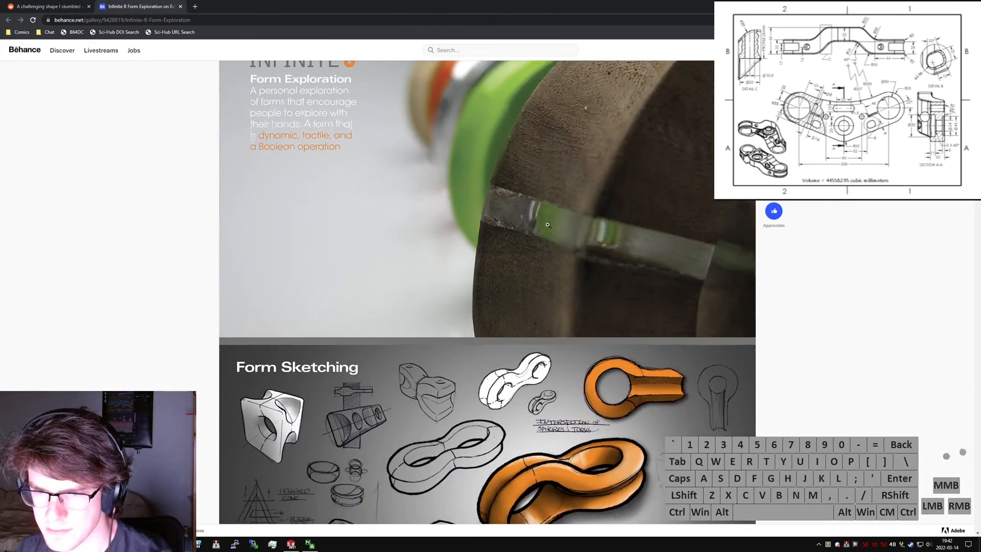
scroll(772, 140, "up", 2)
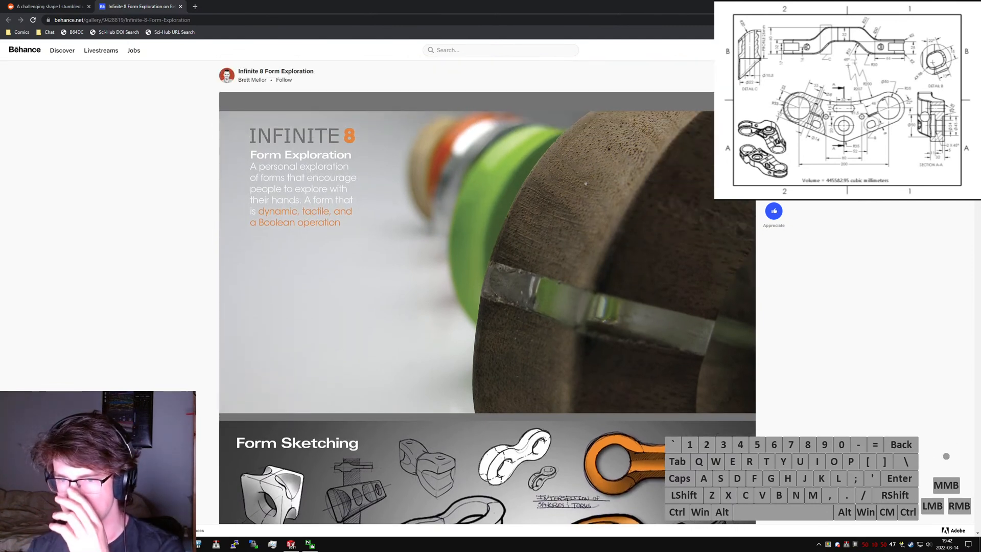
left_click(773, 102)
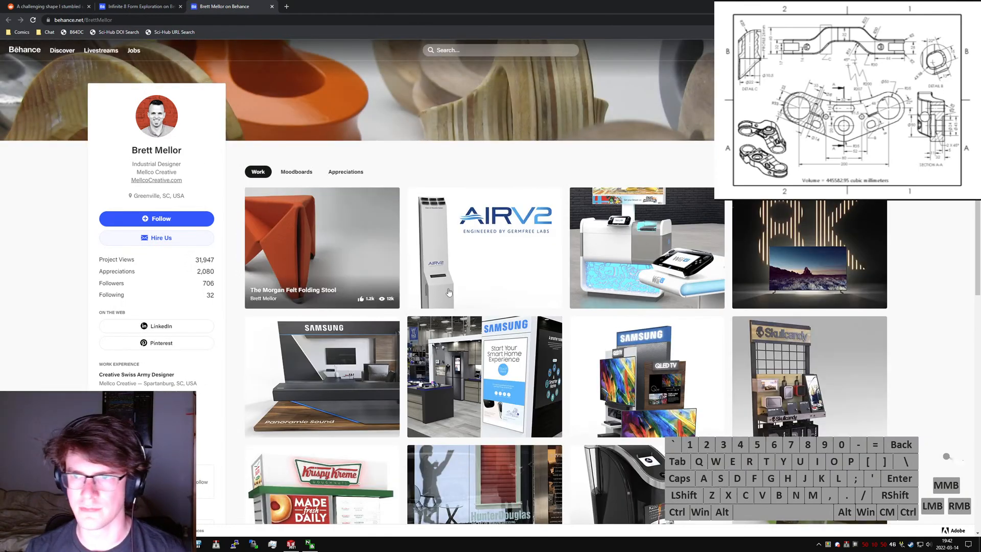
scroll(334, 241, "down", 5)
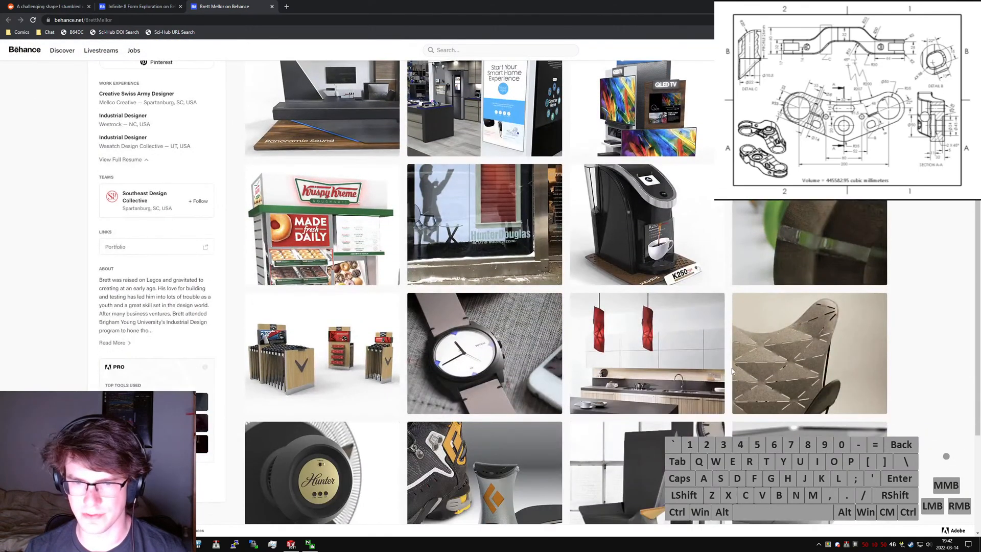
key("ctrl+w")
- Examine the Form Sketching board of the Infinite 8 gallery, especially the orange figure-eight sketches
scroll(629, 381, "down", 3)
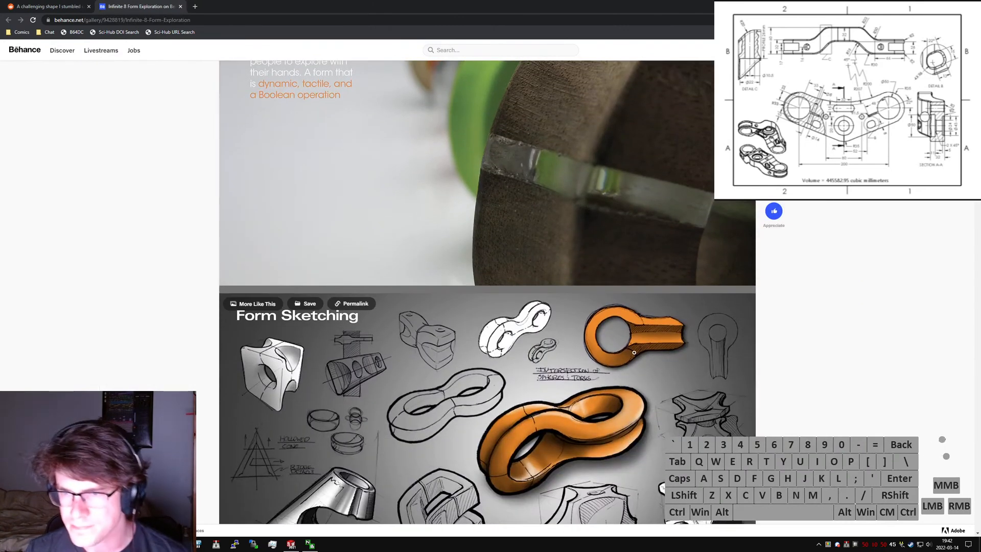
scroll(566, 326, "down", 2)
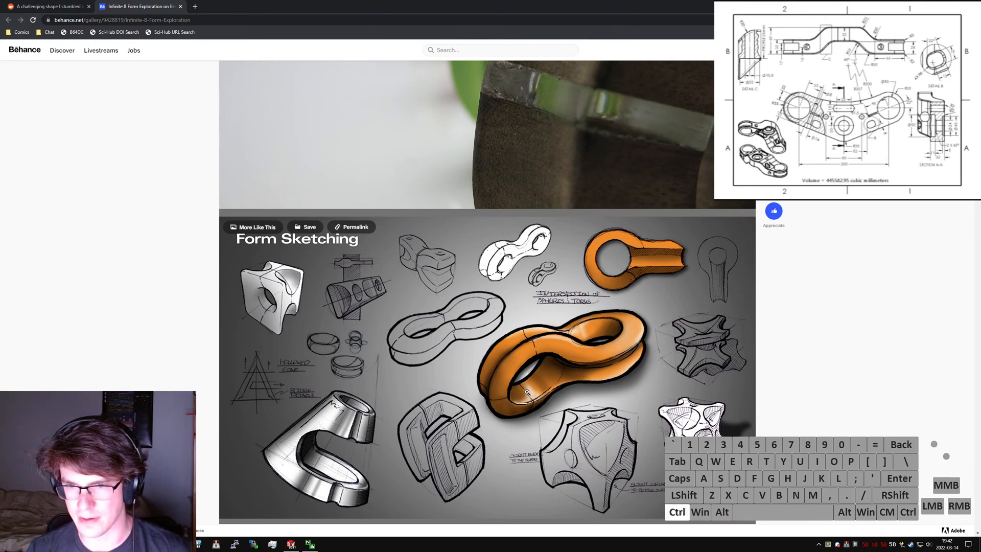
key("ctrl")
key("ctrl")
key("ctrl")
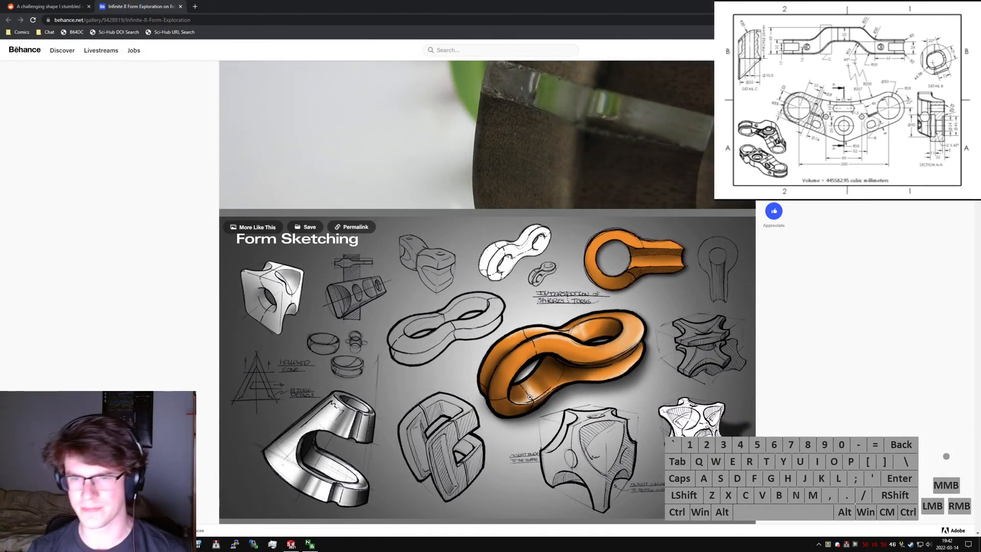
scroll(516, 390, "down", 1)
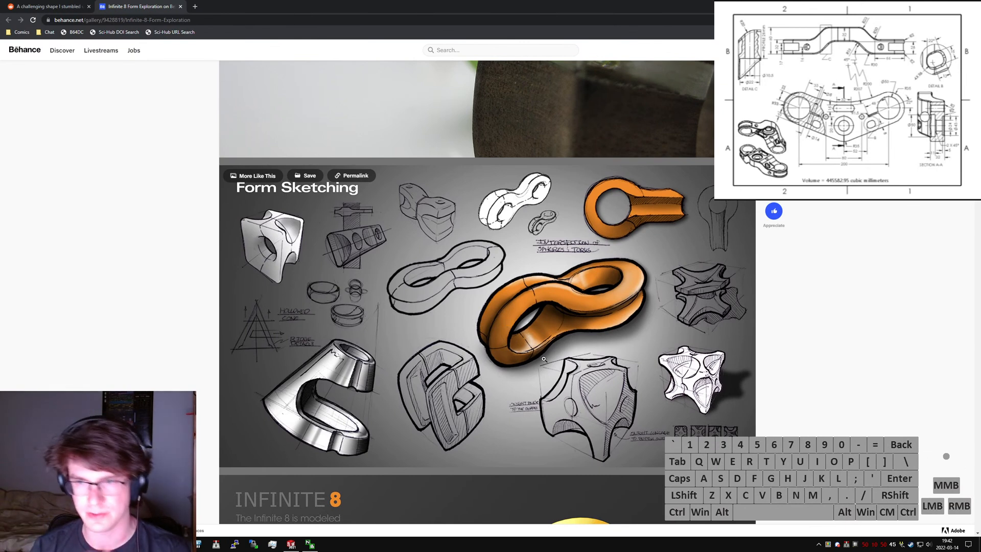
- Study the Infinite 8 render with its modeling description, the material iterations and the first photos of the physical models
scroll(544, 359, "down", 8)
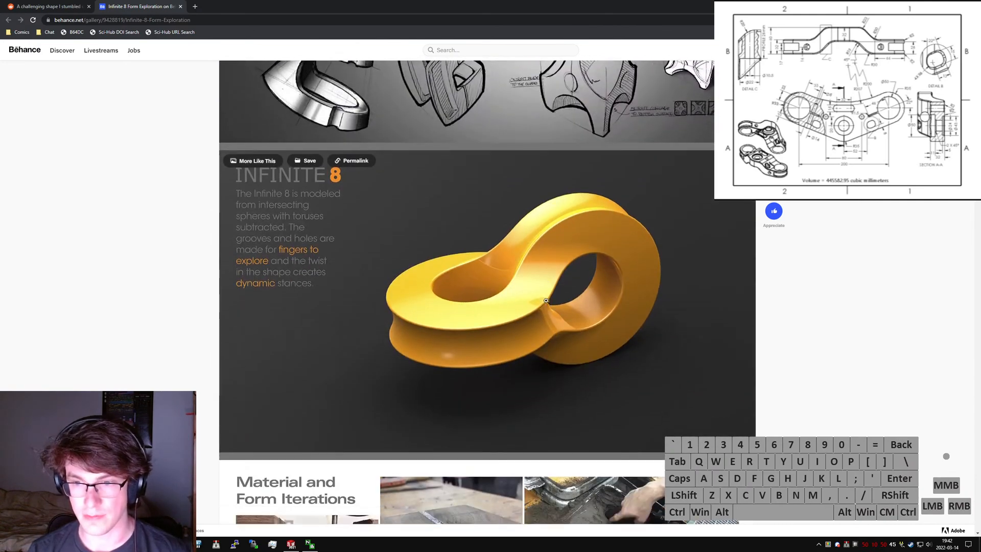
scroll(543, 298, "down", 10)
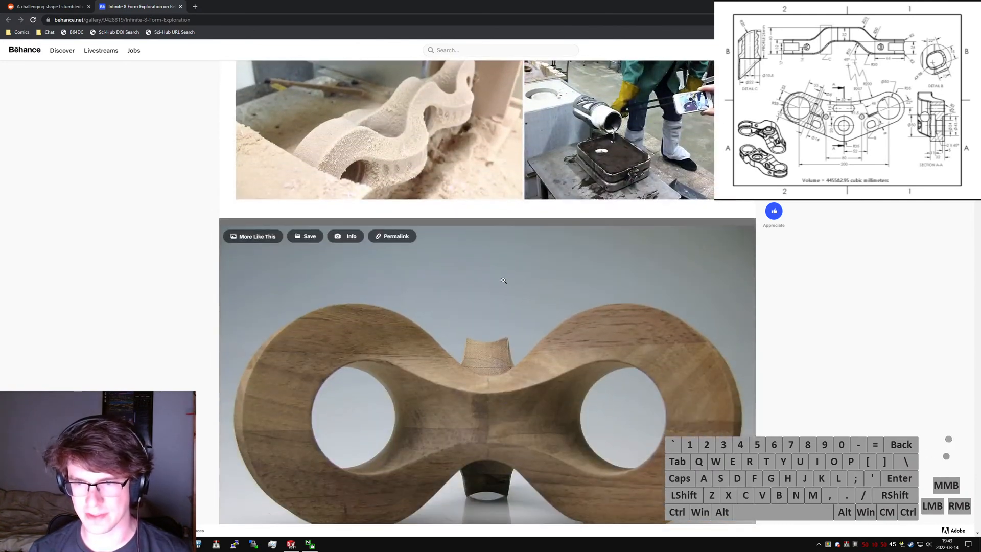
scroll(500, 273, "down", 7)
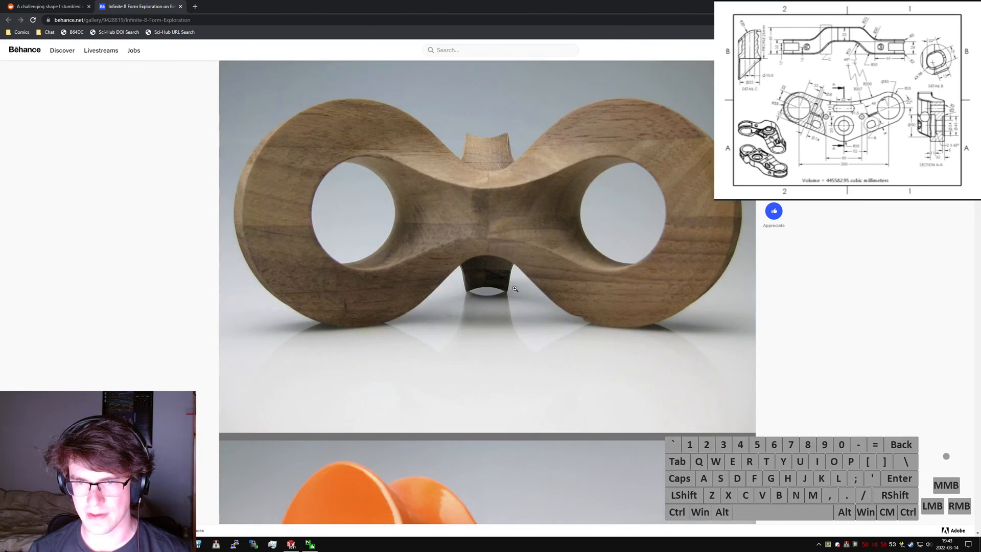
scroll(513, 283, "down", 3)
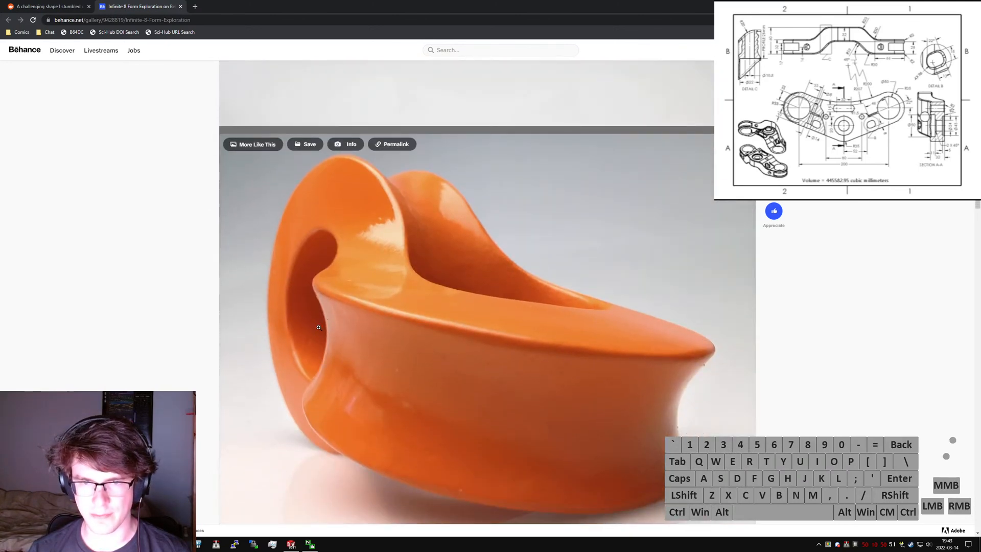
scroll(318, 329, "down", 7)
scroll(377, 322, "down", 17)
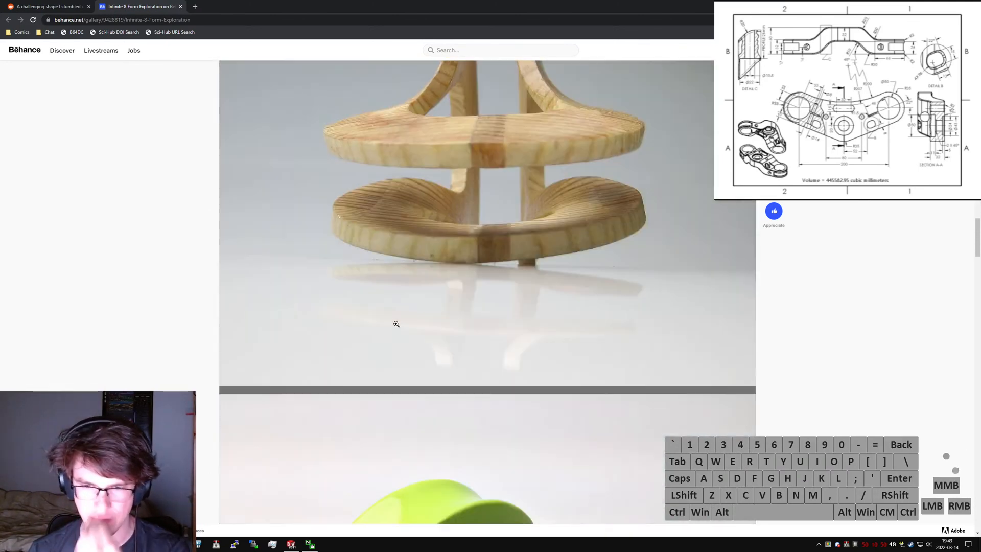
scroll(471, 334, "down", 4)
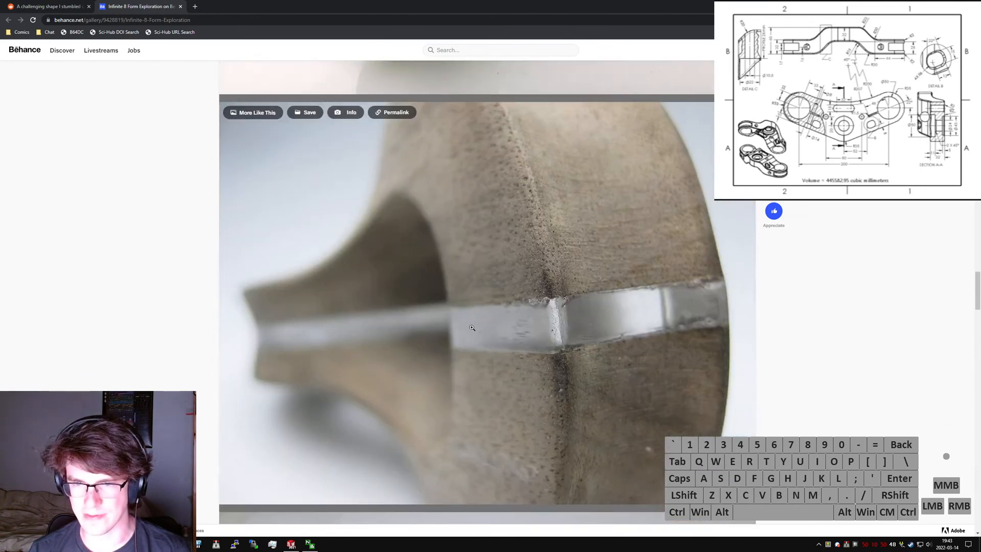
scroll(472, 327, "up", 20)
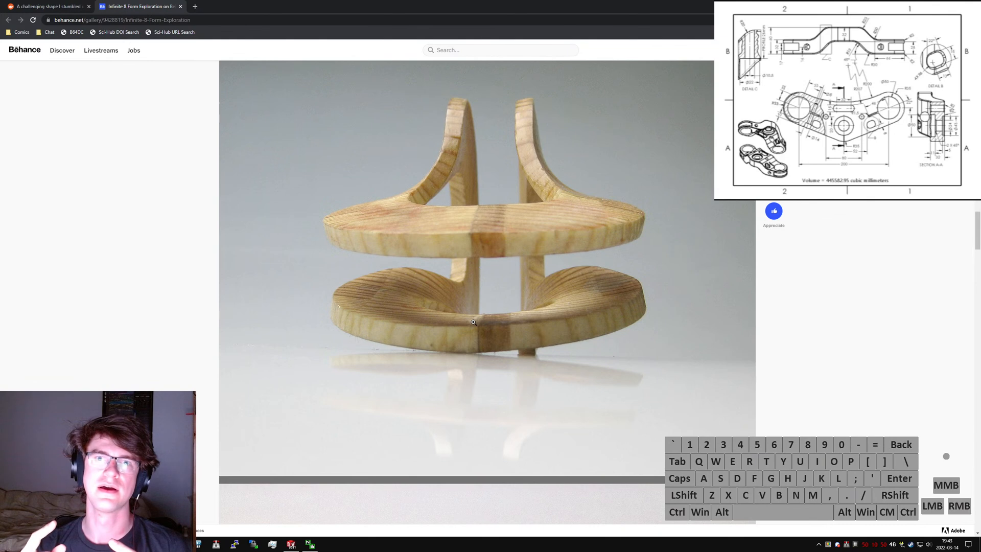
scroll(484, 296, "up", 10)
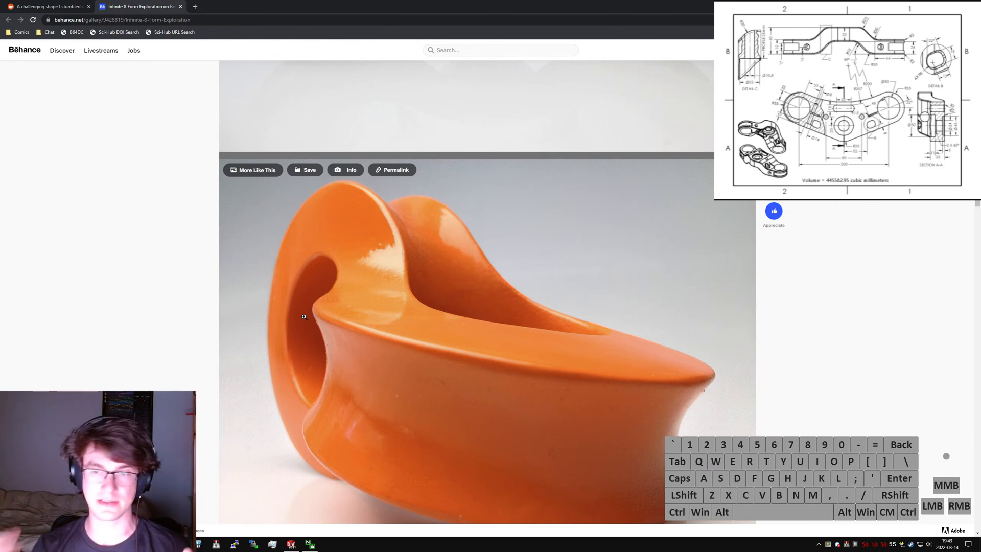
scroll(519, 287, "down", 15)
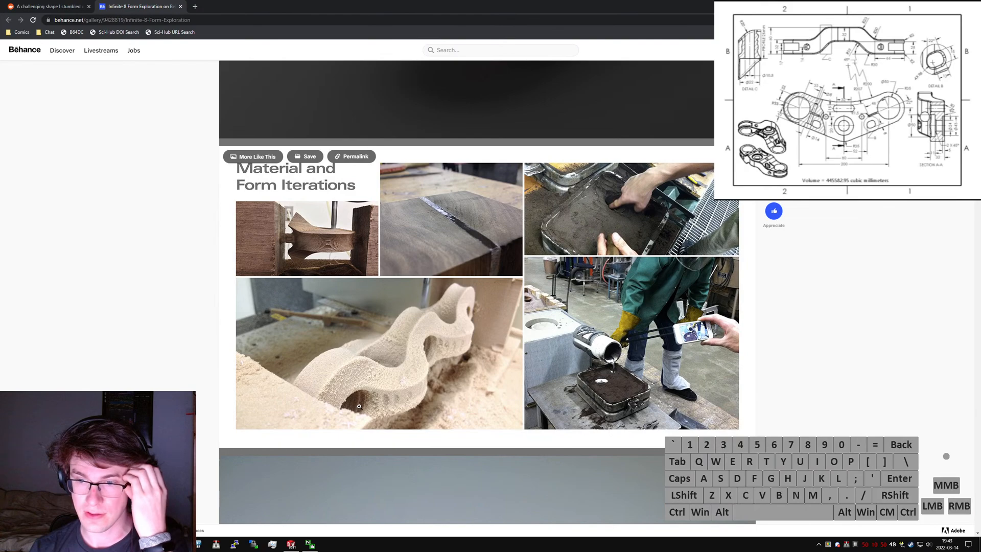
scroll(560, 354, "up", 10)
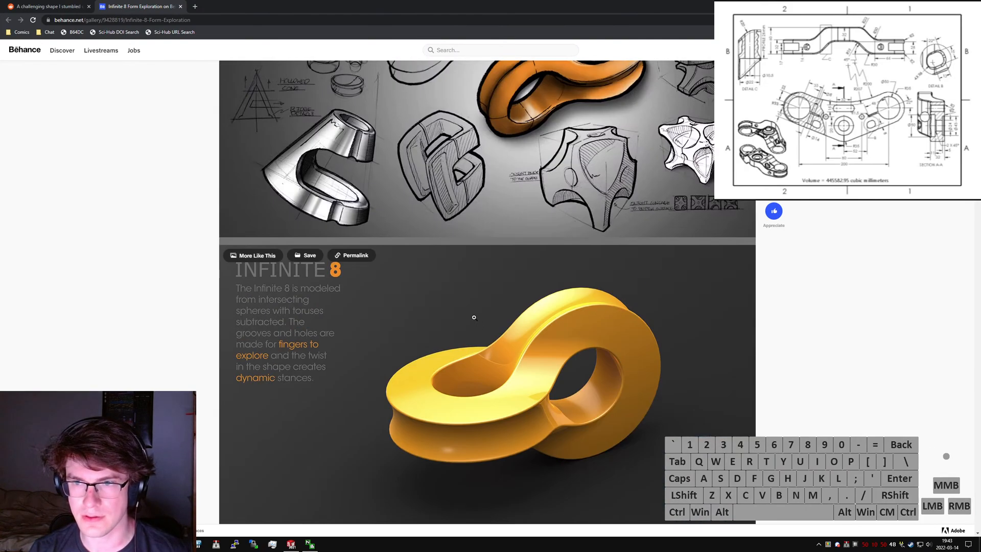
- Review the remaining Infinite 8 model photos down to the end of the gallery and close the gallery tab
scroll(550, 260, "down", 15)
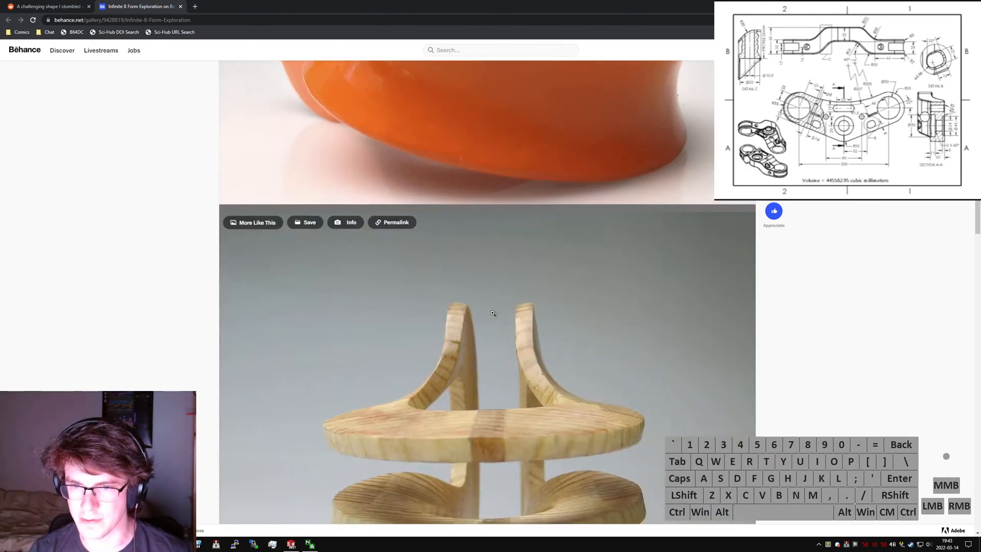
scroll(484, 338, "down", 8)
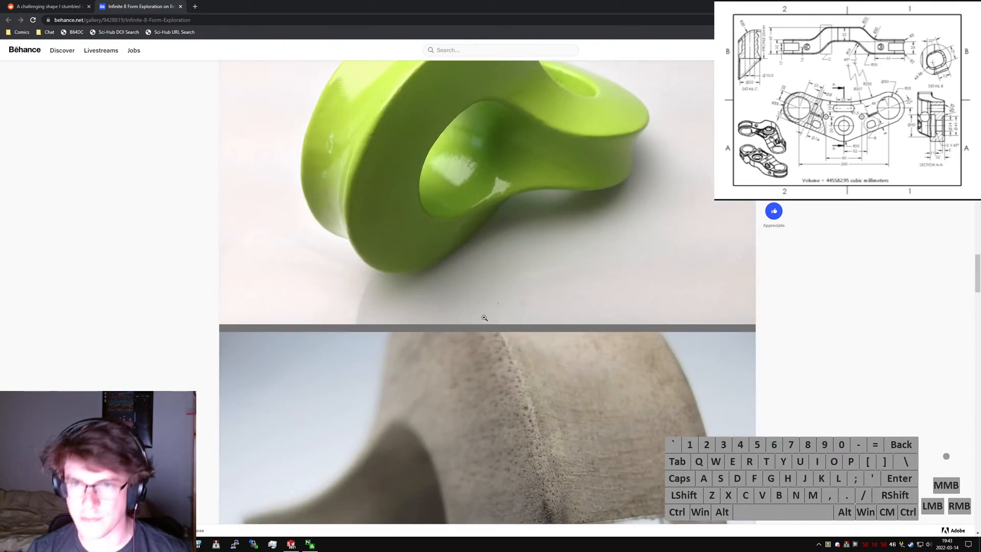
scroll(447, 325, "down", 10)
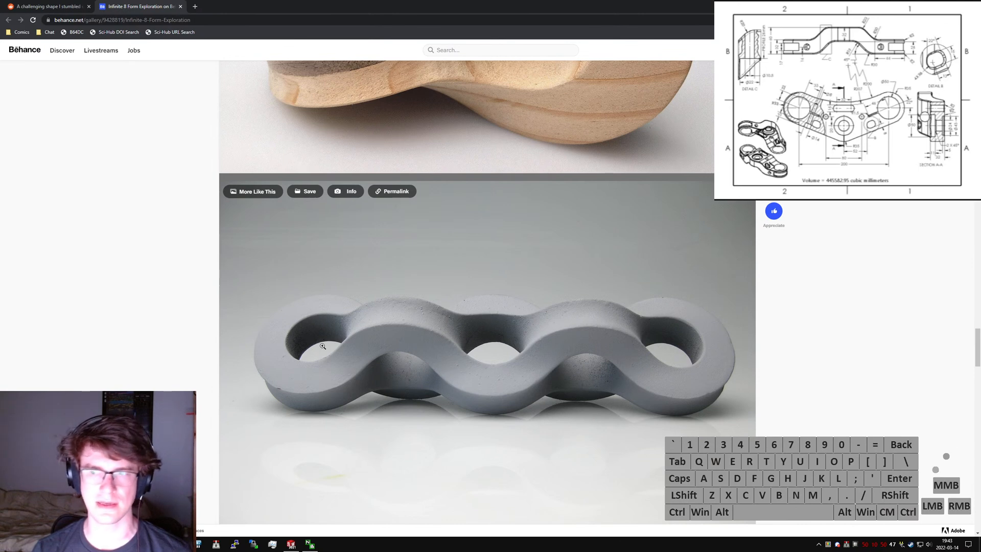
scroll(488, 298, "down", 9)
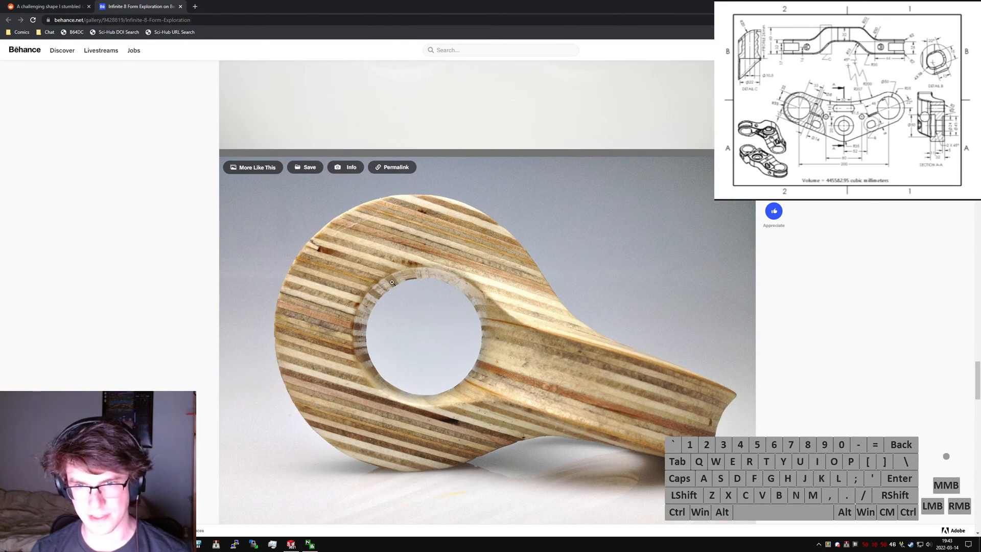
scroll(423, 389, "down", 9)
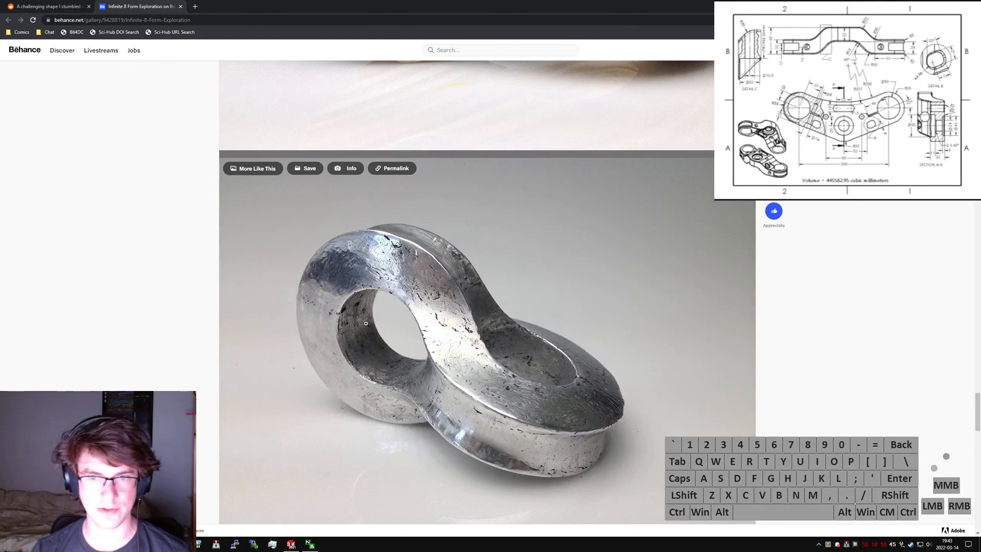
scroll(379, 320, "down", 9)
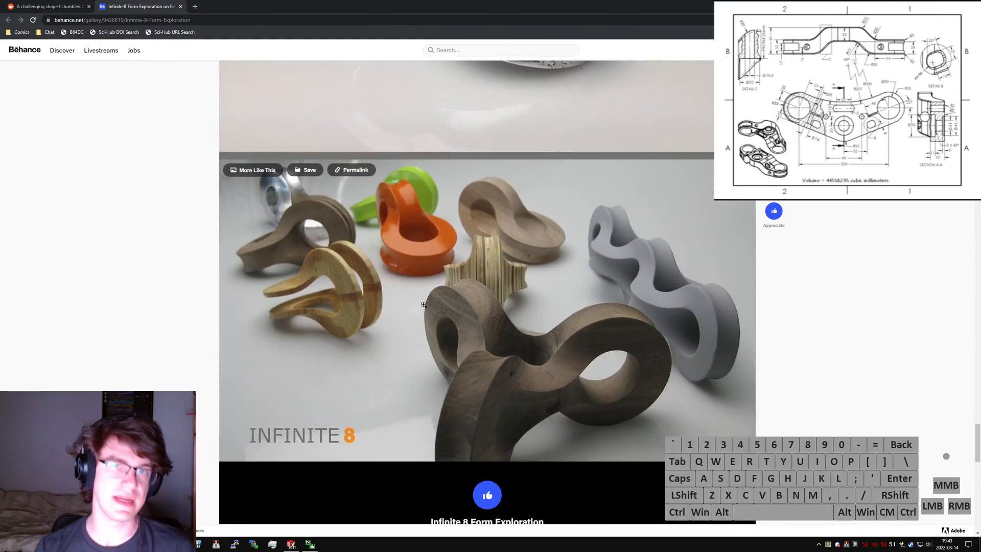
scroll(469, 197, "down", 5)
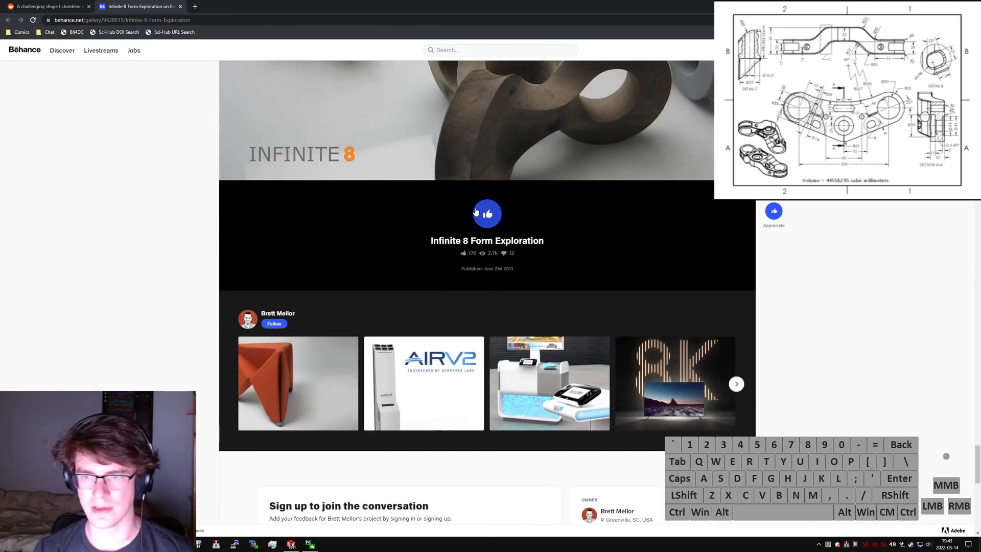
key("ctrl+w")
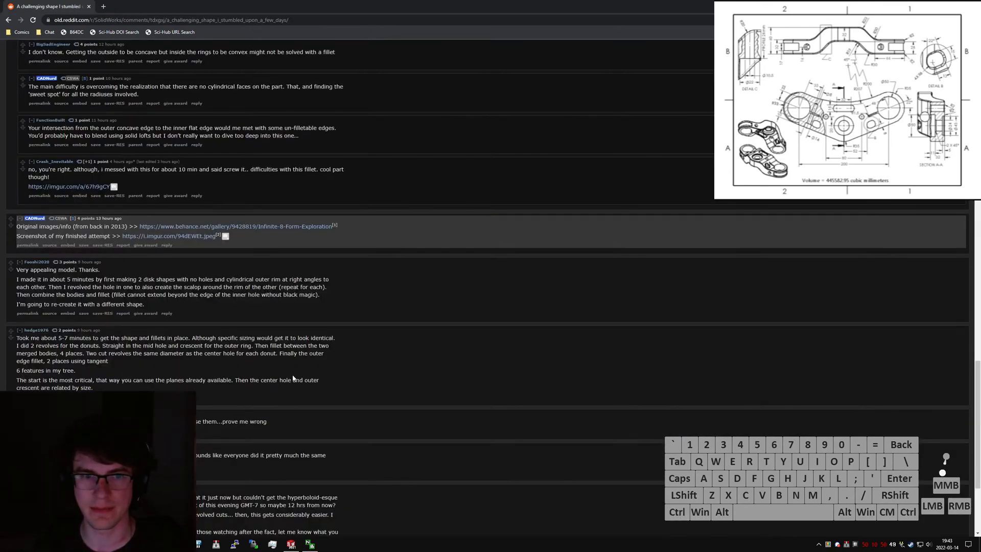
- Examine the screenshot of the poster's finished solid model linked in the comments
left_click(214, 236)
scroll(658, 346, "down", 4)
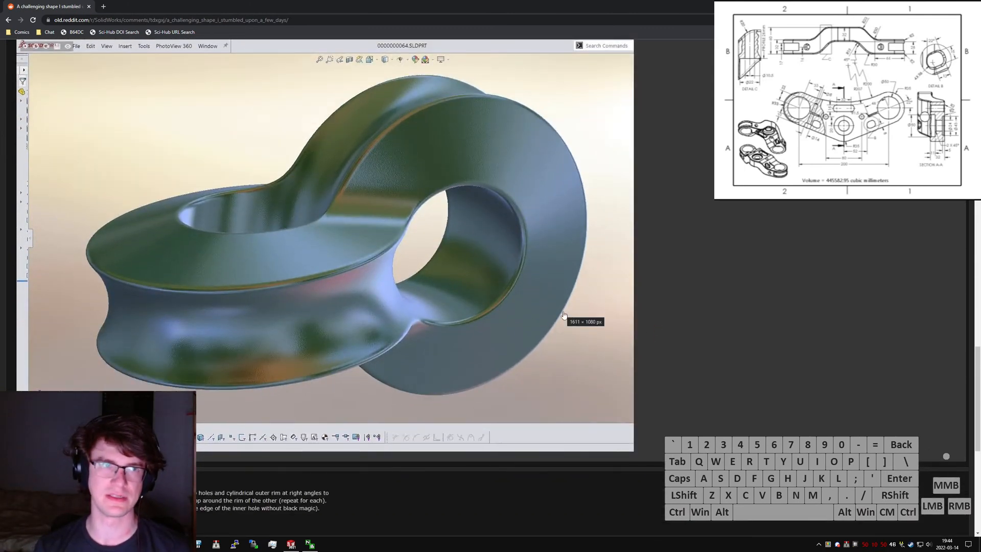
scroll(642, 292, "up", 8)
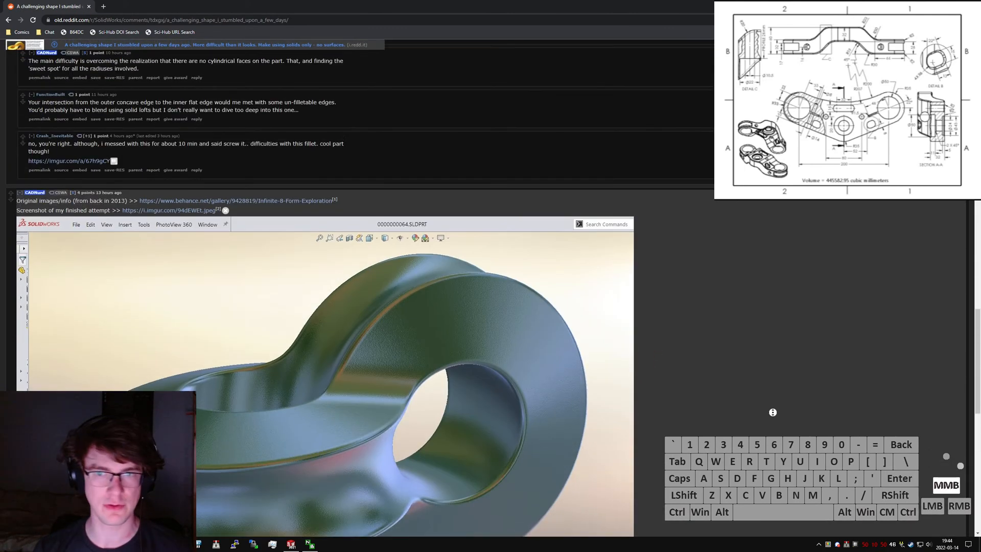
scroll(650, 217, "down", 4)
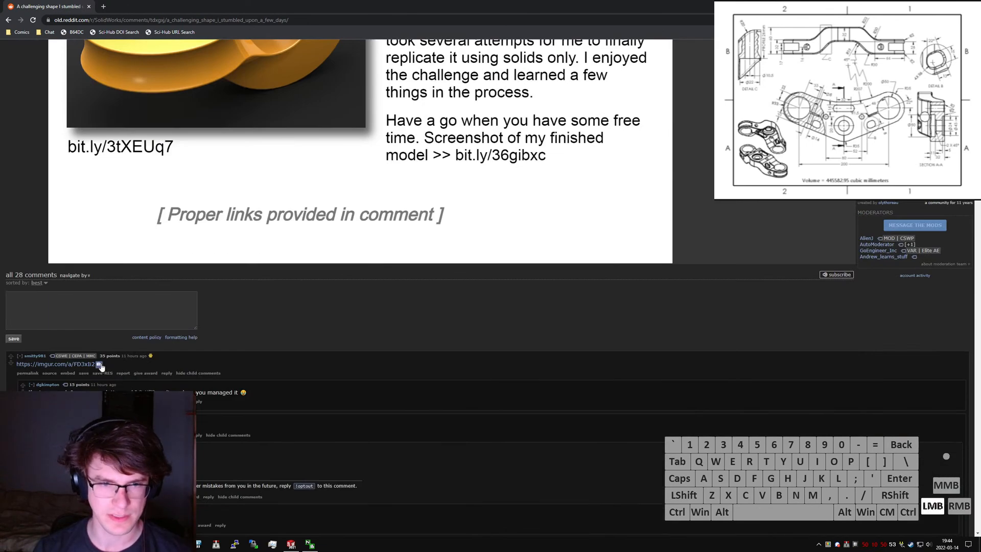
- Examine the top commenter's model screenshot, including its feature tree of revolves, revolved cuts and fillets
scroll(60, 350, "down", 2)
left_click_drag(100, 328, 150, 347)
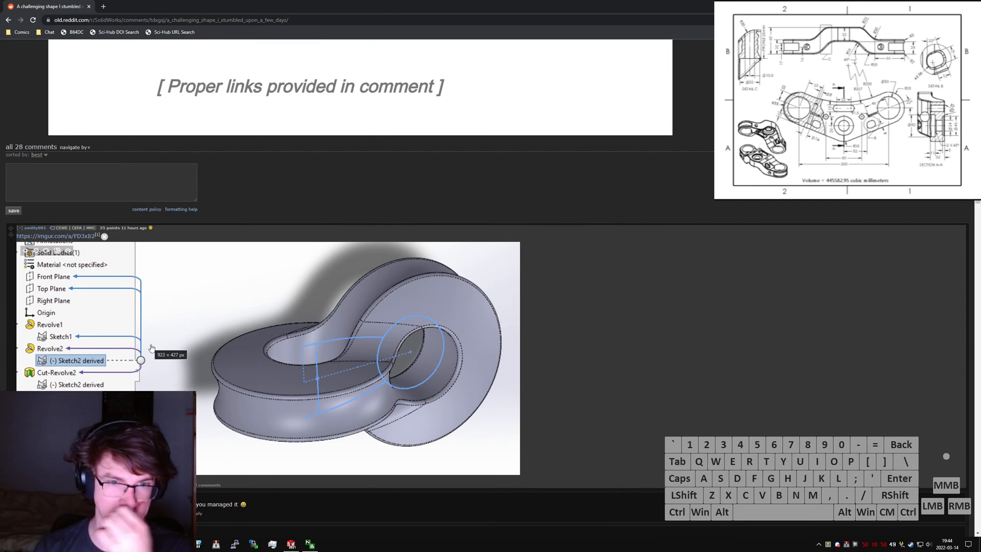
scroll(641, 305, "down", 1)
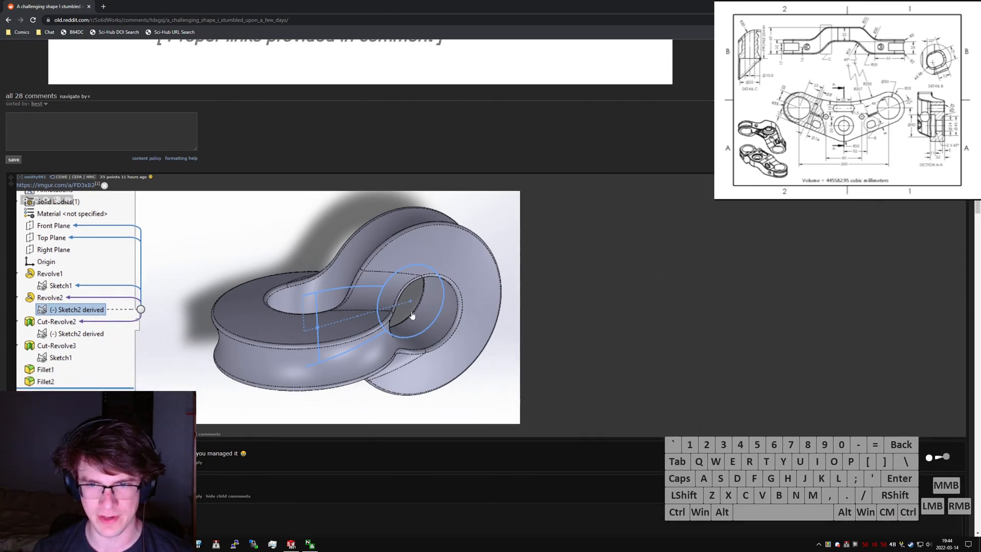
left_click_drag(427, 317, 431, 320)
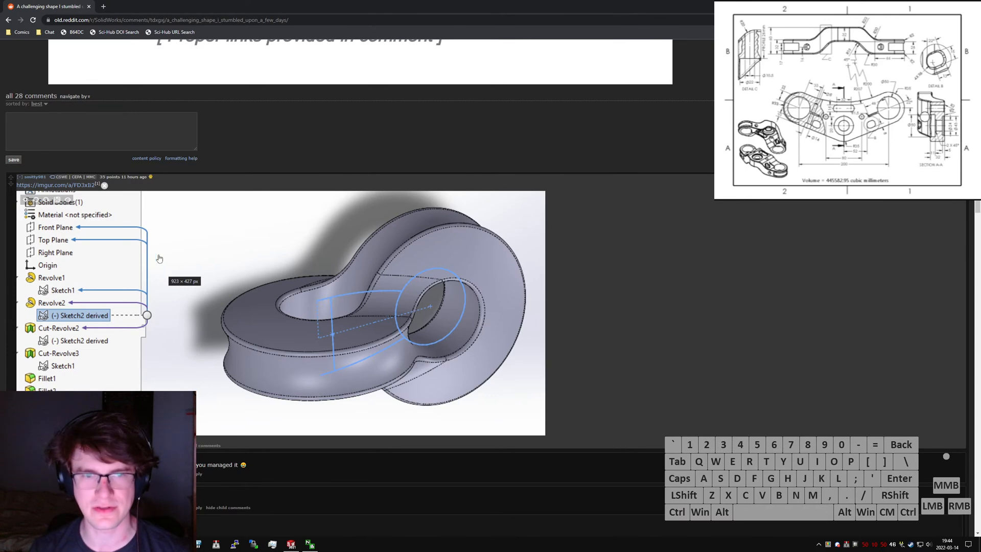
left_click(608, 266)
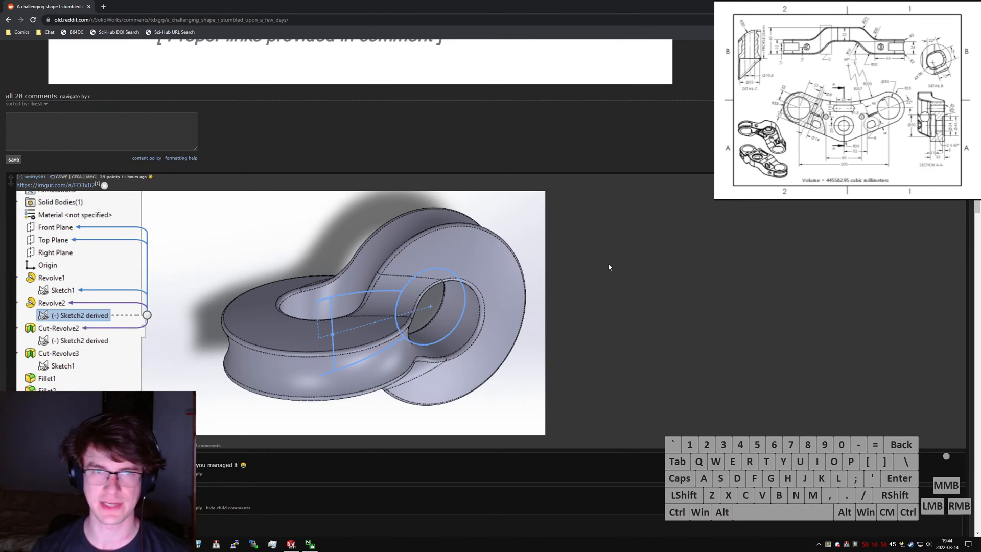
- Move the browser and image editor out of the way, bring up the live chat window and switch to SolidWorks
left_click(922, 6)
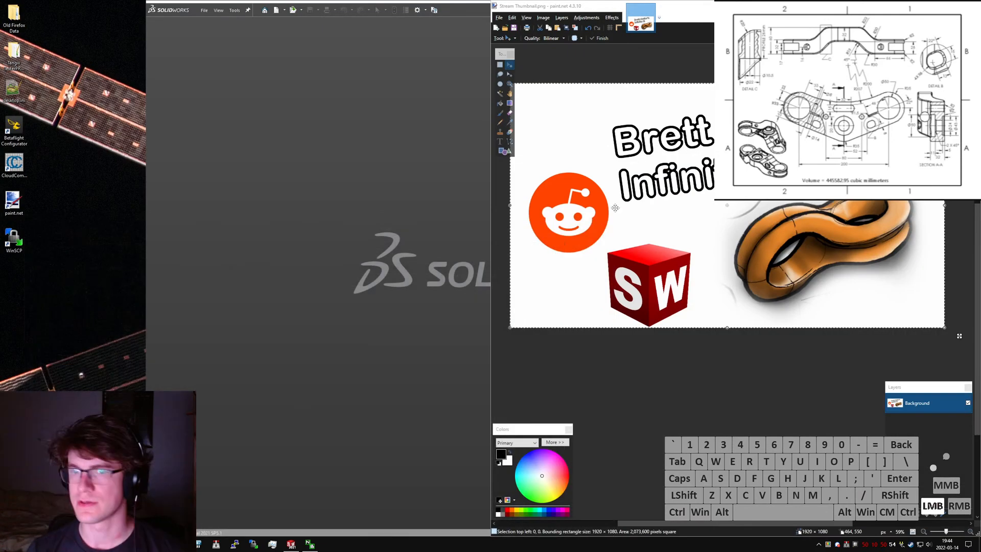
left_click(496, 231)
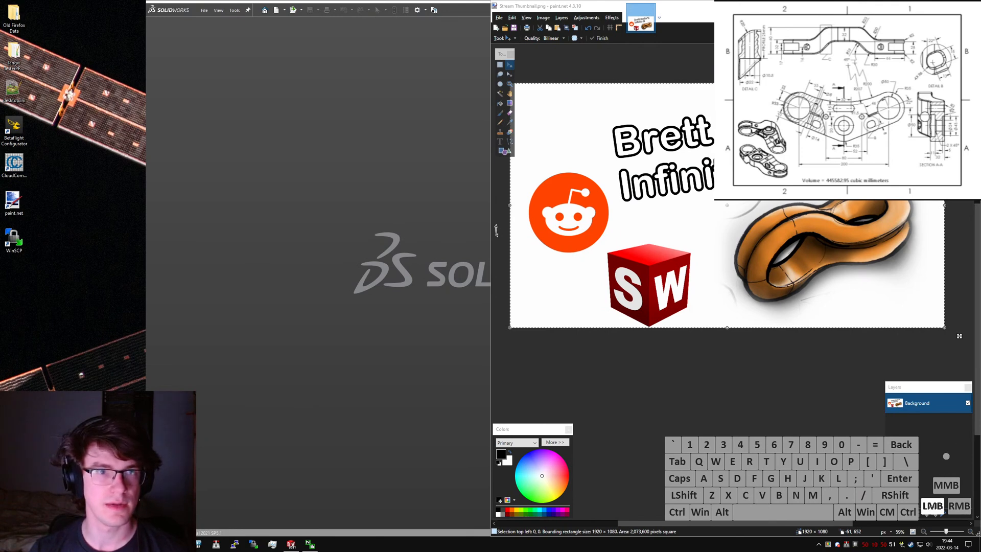
left_click_drag(0, 53, 78, 271)
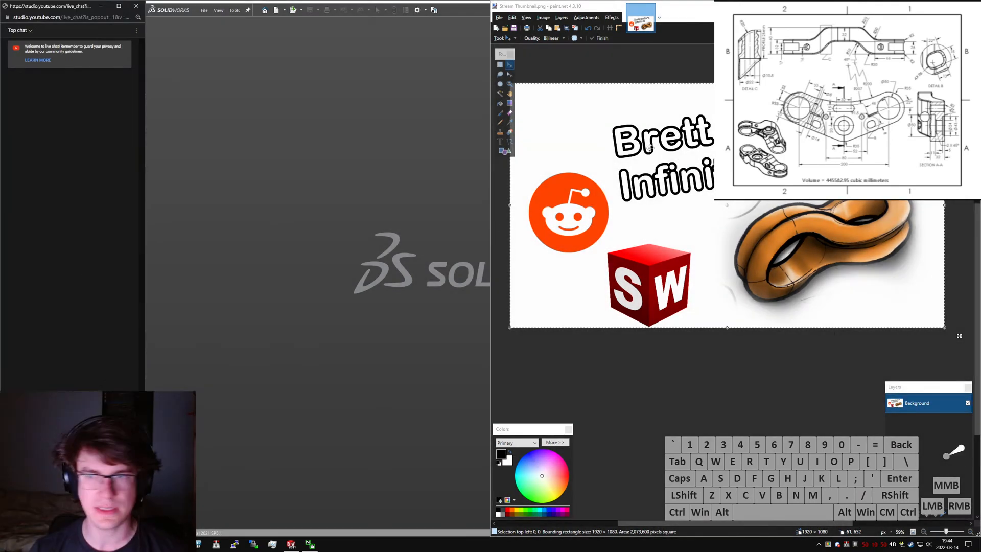
left_click(968, 6)
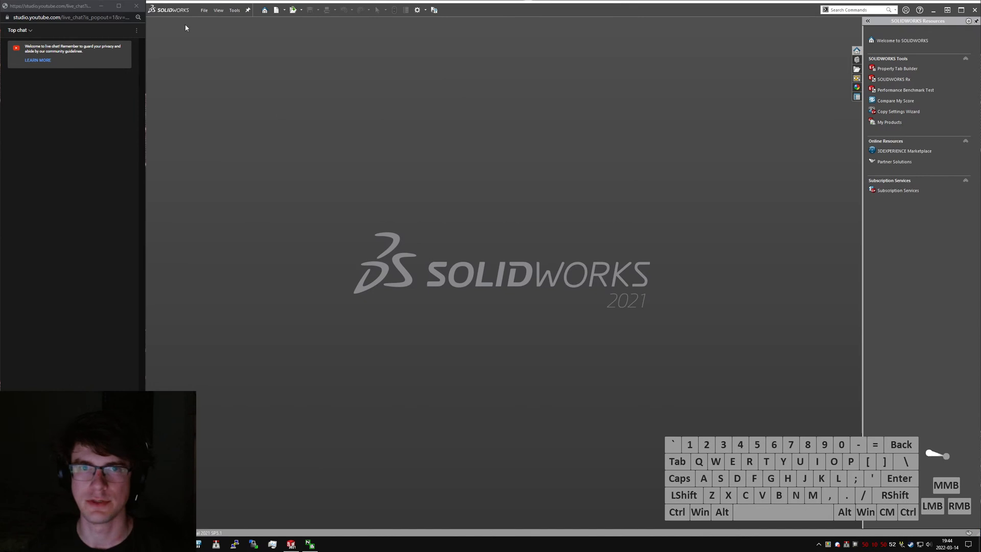
- Create a new part document from the Part MMGS template
left_click(205, 10)
left_click(210, 23)
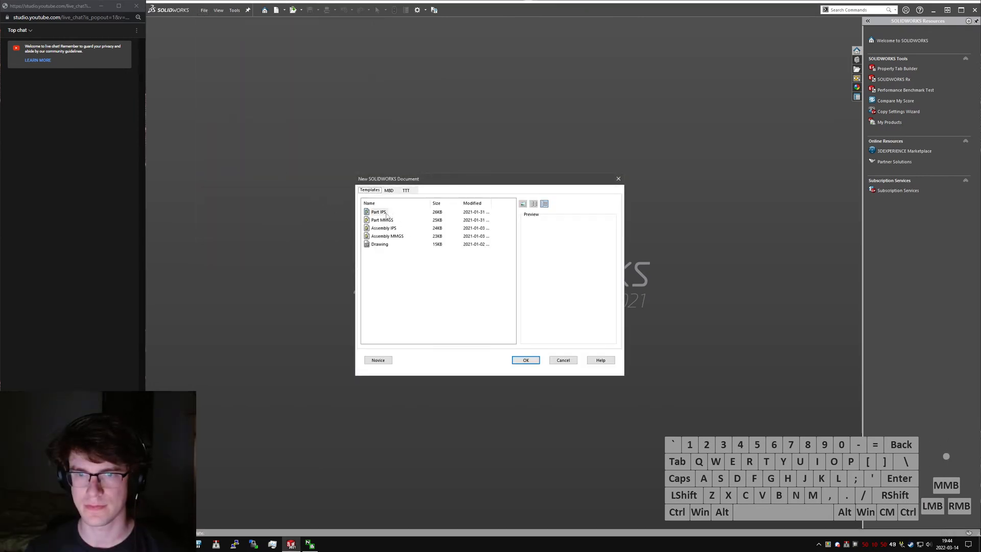
double_click(381, 220)
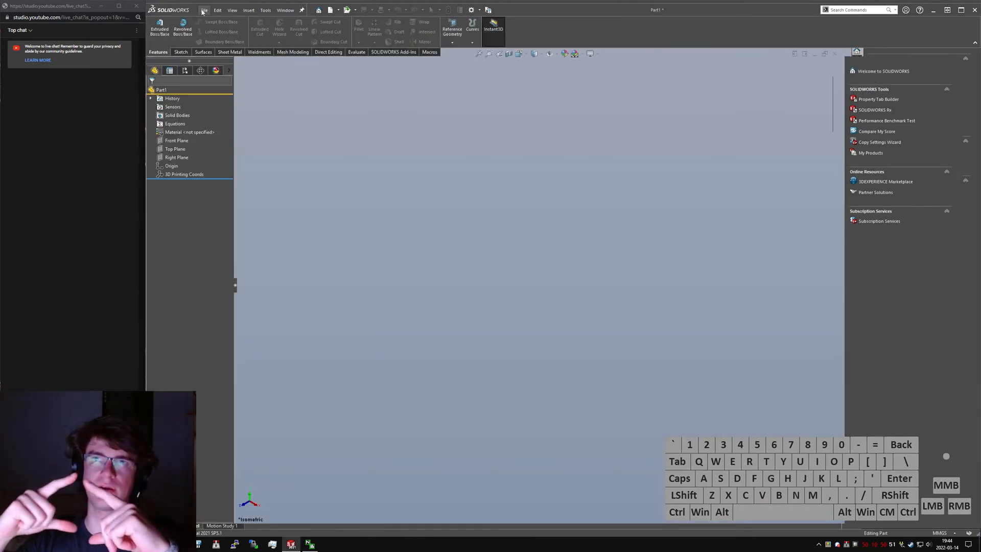
left_click(204, 11)
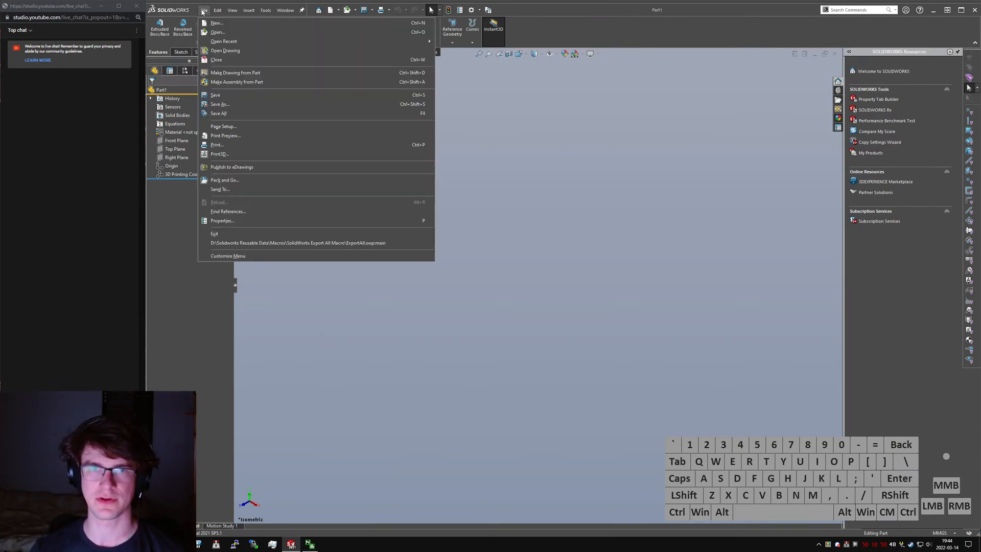
- Start a sketch on the Front Plane and draw a circle of about 20 mm radius, centred horizontally level with the origin
left_click(181, 52)
left_click(157, 26)
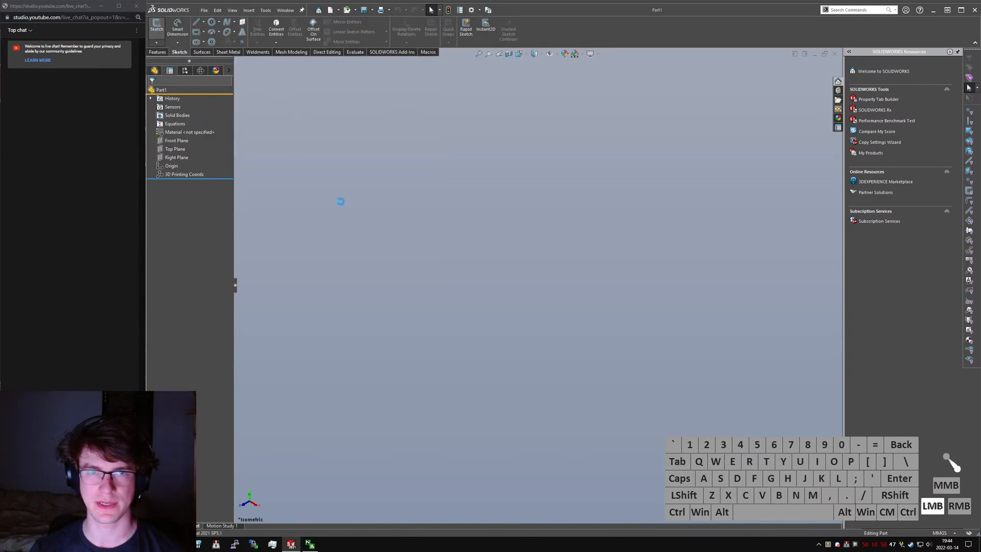
left_click(439, 161)
right_click_drag(595, 299, 561, 283)
left_click(427, 285)
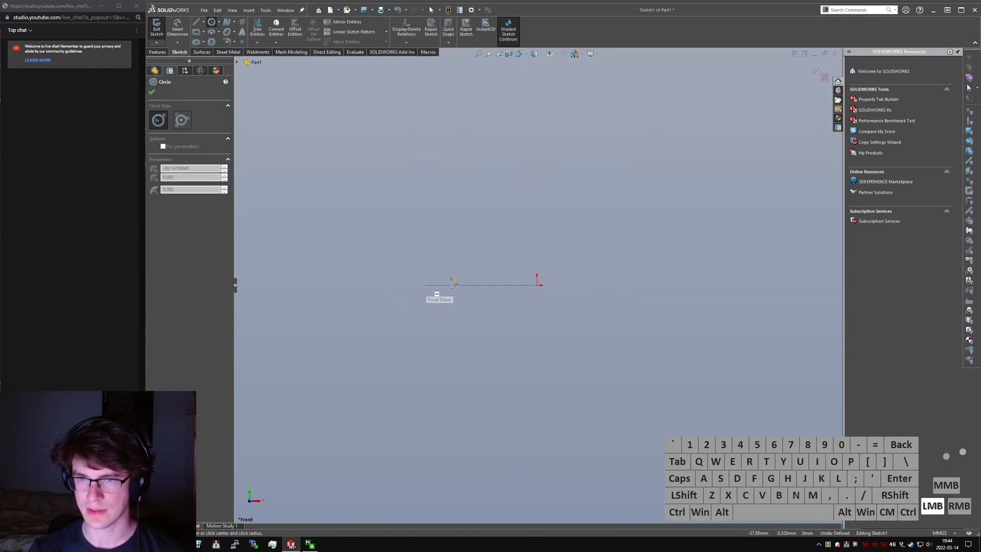
left_click(477, 254)
- Sketch three chained horizontal lines from the circle's centre, through its edge and past the origin
right_click(449, 302)
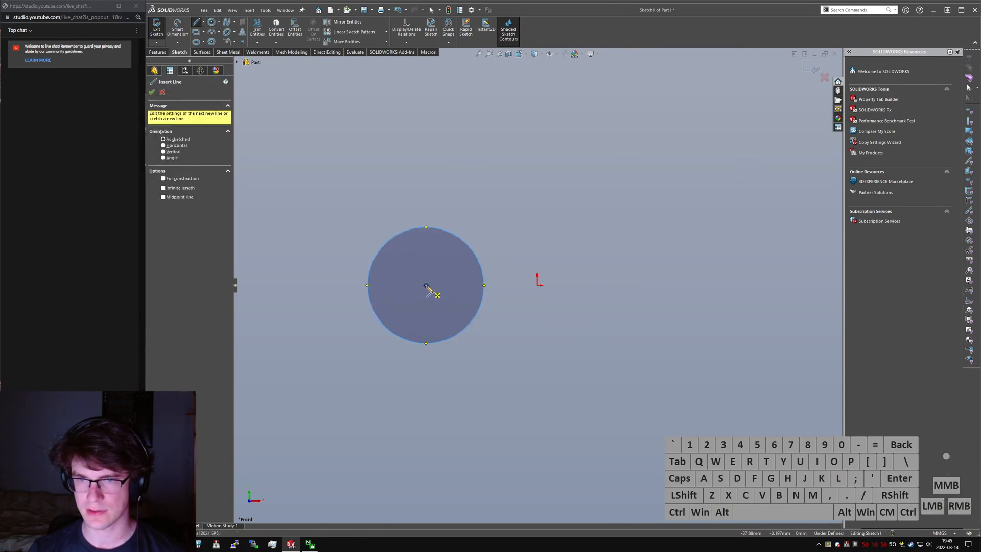
left_click(426, 285)
left_click(485, 285)
left_click(589, 285)
left_click(678, 285)
key("Escape")
- Sketch a separate, roughly vertical line about 61.5 mm long across the free end of the horizontal chain
right_click_drag(730, 225, 687, 210)
left_click(678, 194)
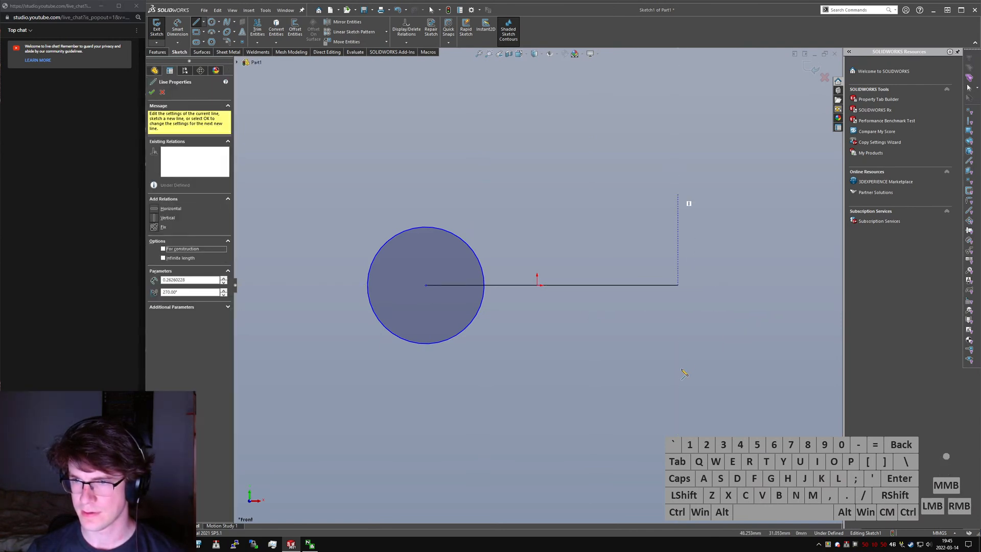
left_click(685, 373)
key("Escape")
- Constrain the steep line's midpoint to the end of the horizontal chain and make the line vertical
left_click(679, 289)
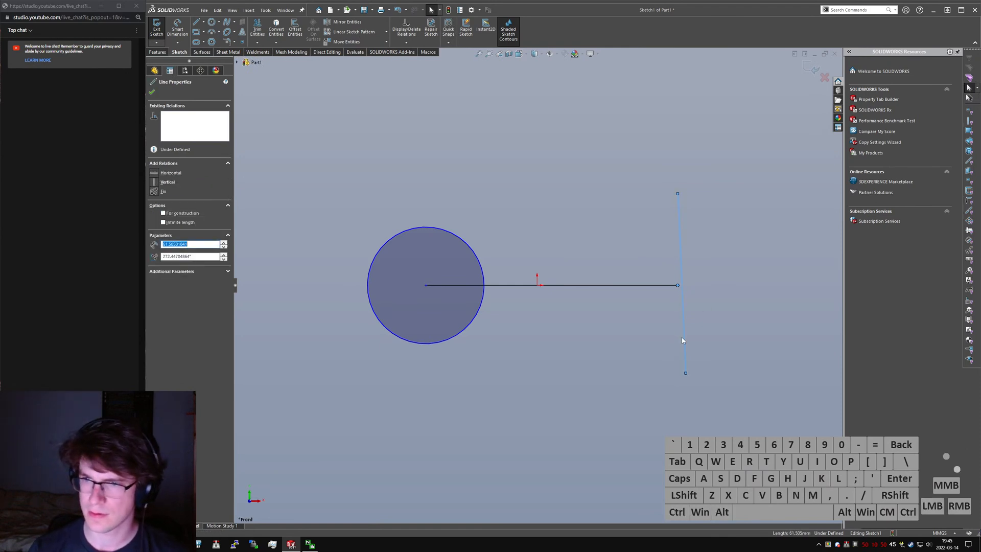
key("alt+m")
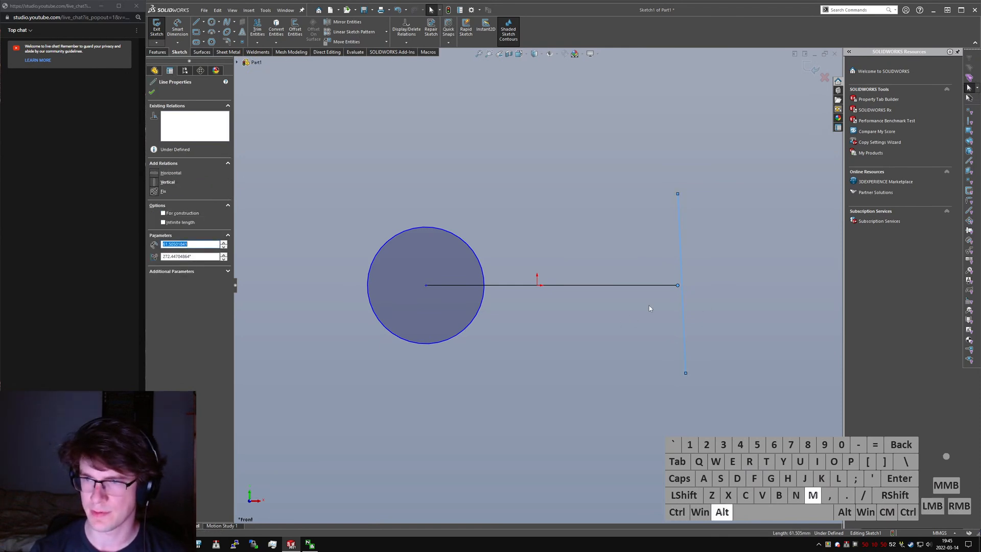
left_click(679, 286)
left_click(678, 286)
left_click(681, 270, "ctrl")
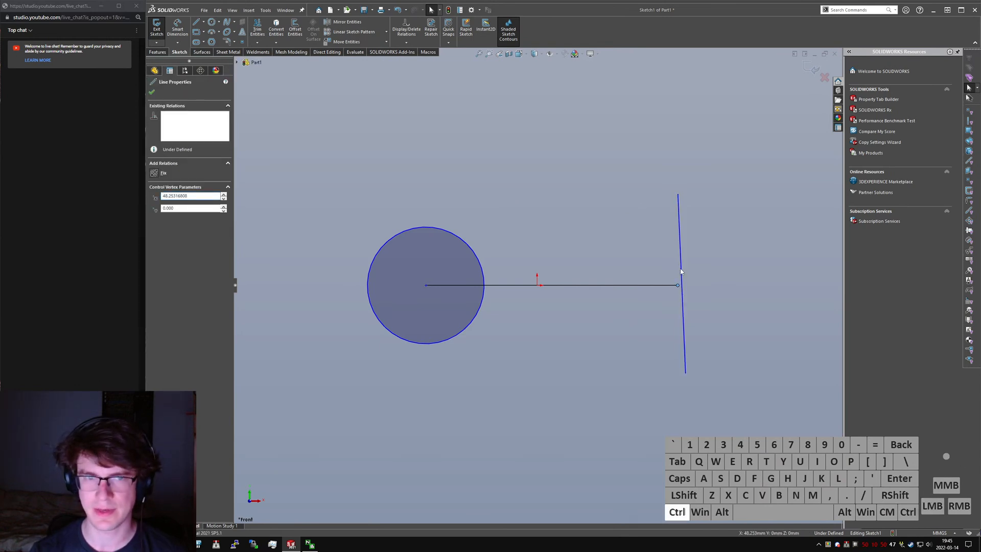
key("alt+m")
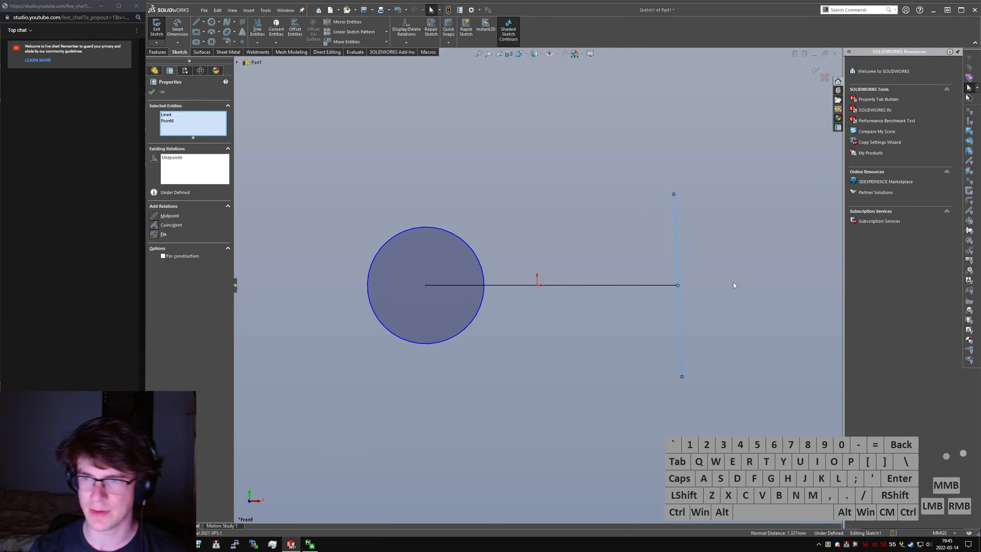
left_click(681, 264)
left_click(677, 263)
key("alt+v")
left_click(735, 314)
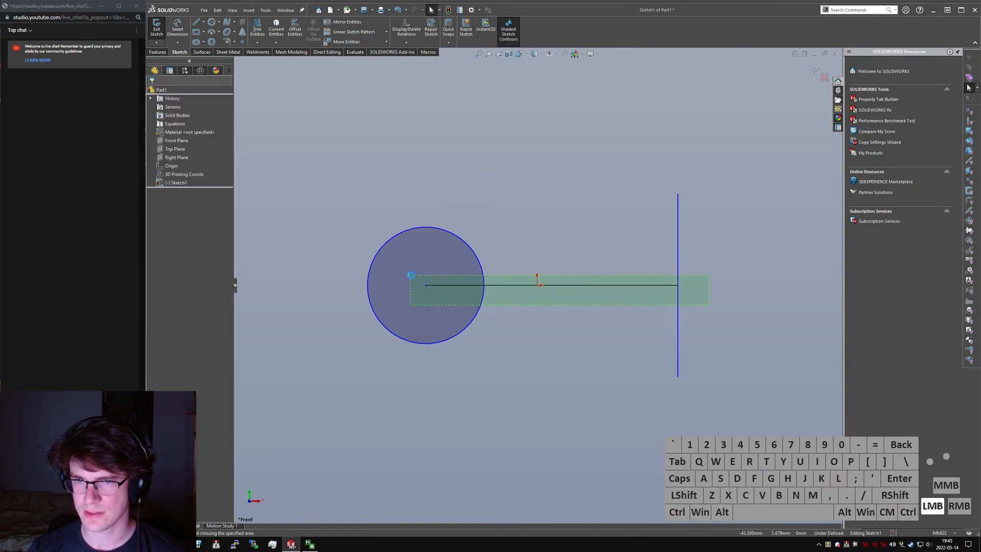
- Make the three chained horizontal lines equal in length and convert them to construction geometry
left_click_drag(411, 276, 410, 276)
left_click(525, 308)
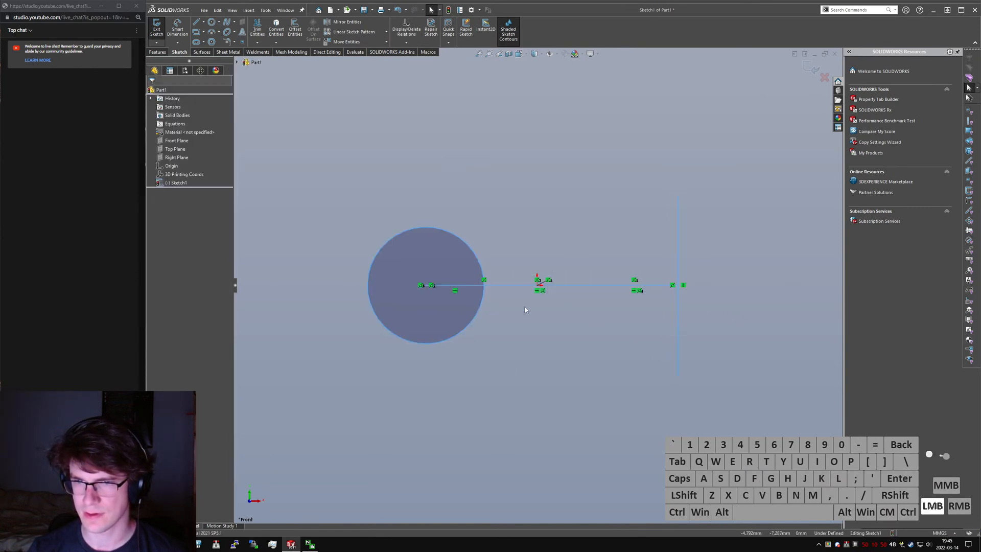
left_click(459, 286)
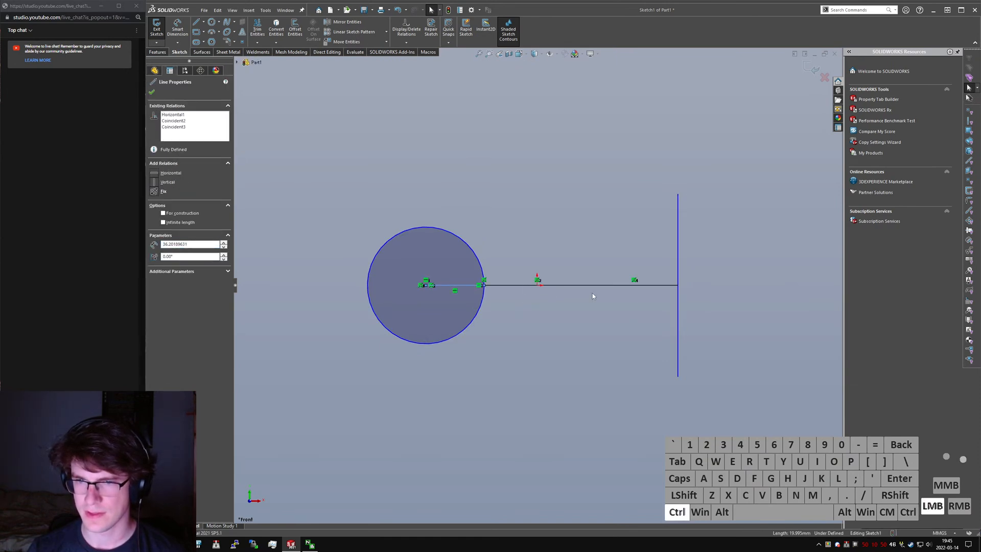
left_click(644, 286, "ctrl")
key("ctrl+alt+q")
key("alt+c")
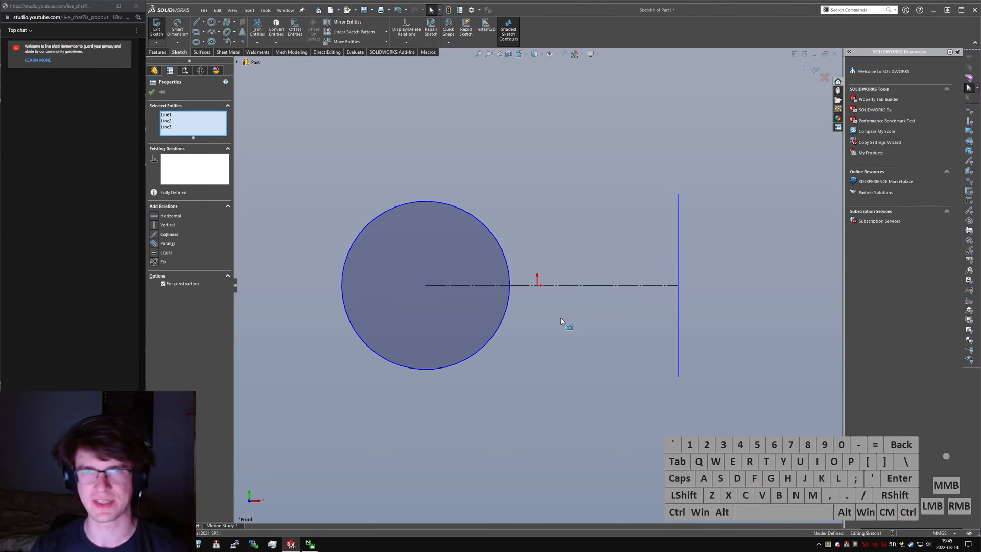
left_click(567, 379)
- Dimension the horizontal construction segment nearest the vertical line at 25 mm
right_click_drag(547, 286, 555, 205)
left_click(644, 285)
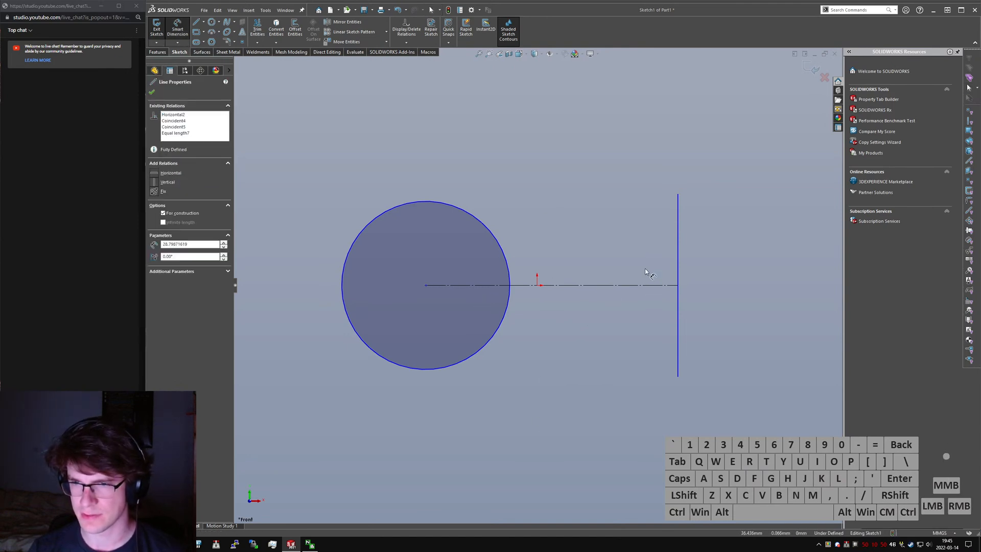
left_click(666, 270)
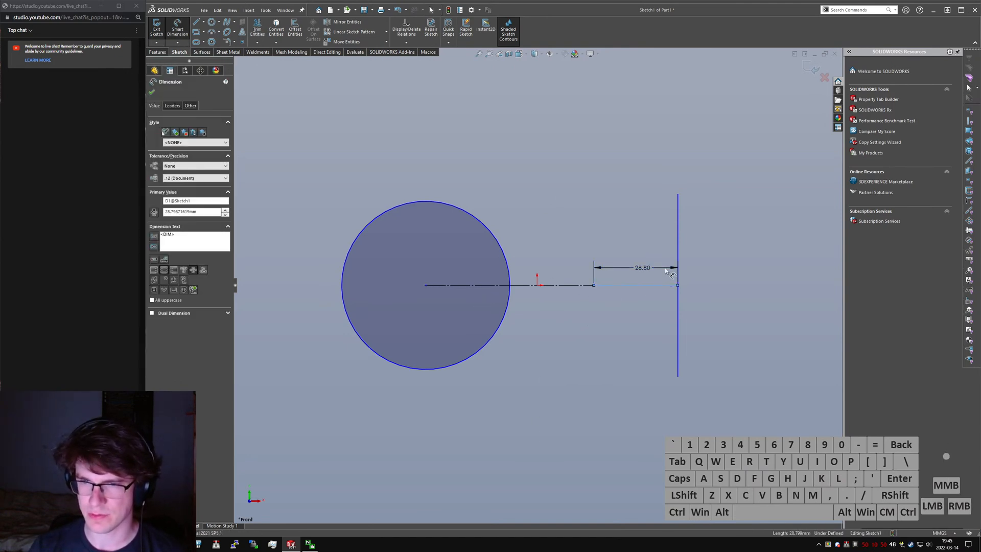
type("33")
key("Return")
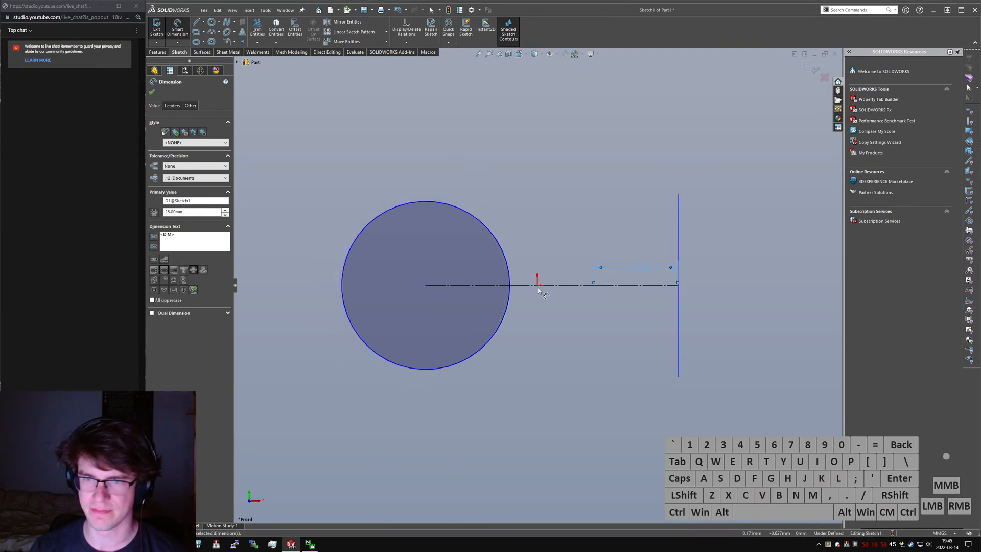
key("Escape")
- Constrain the origin to the midpoint of the middle construction segment
left_click(538, 285)
left_click(552, 286, "ctrl")
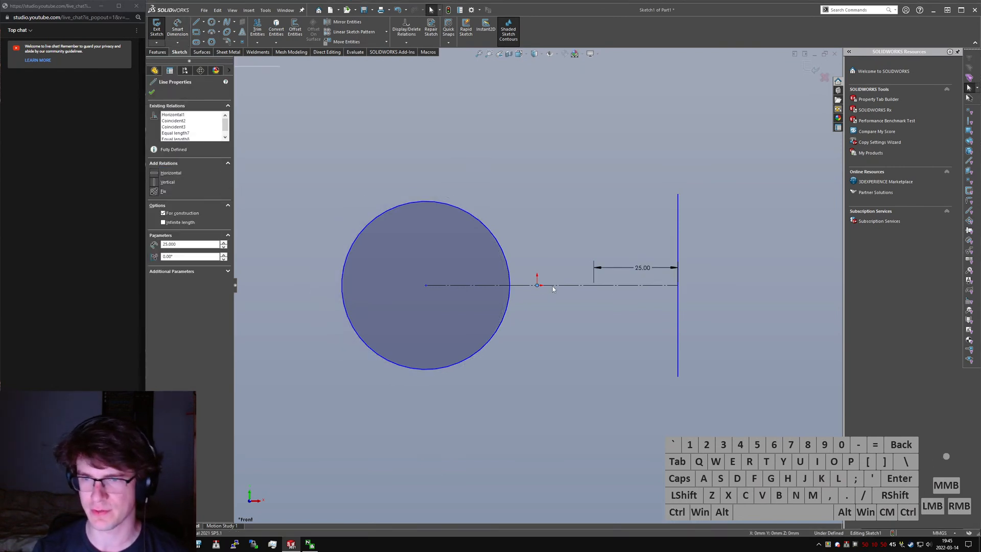
key("alt+m")
left_click(513, 314)
- Sketch two slanted lines joining the vertical line's upper and lower ends to the circle, and make them equal in length
right_click_drag(511, 318, 664, 212)
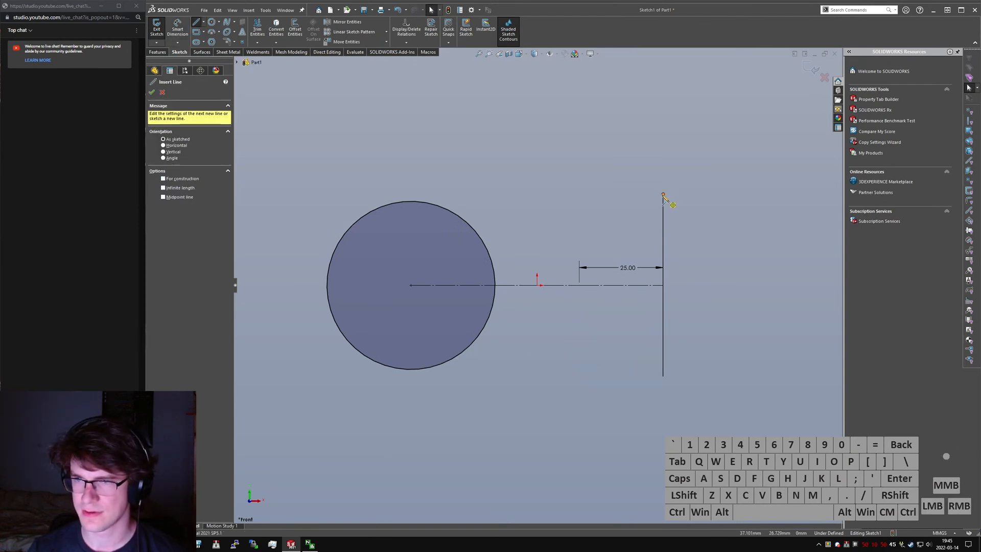
left_click(663, 194)
left_click(483, 241)
key("Escape")
right_click_drag(497, 339, 482, 331)
left_click(482, 338)
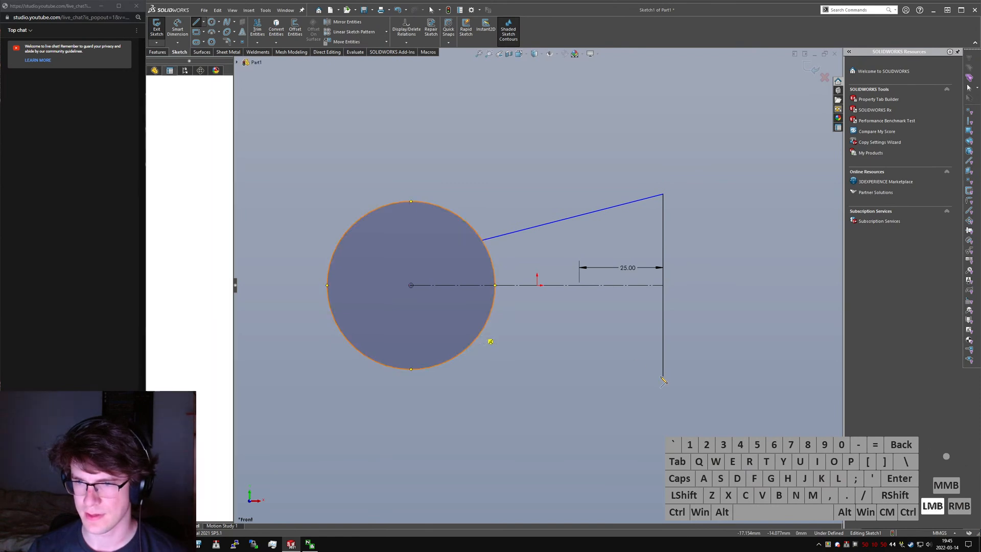
left_click(663, 376)
key("Escape")
left_click(590, 362)
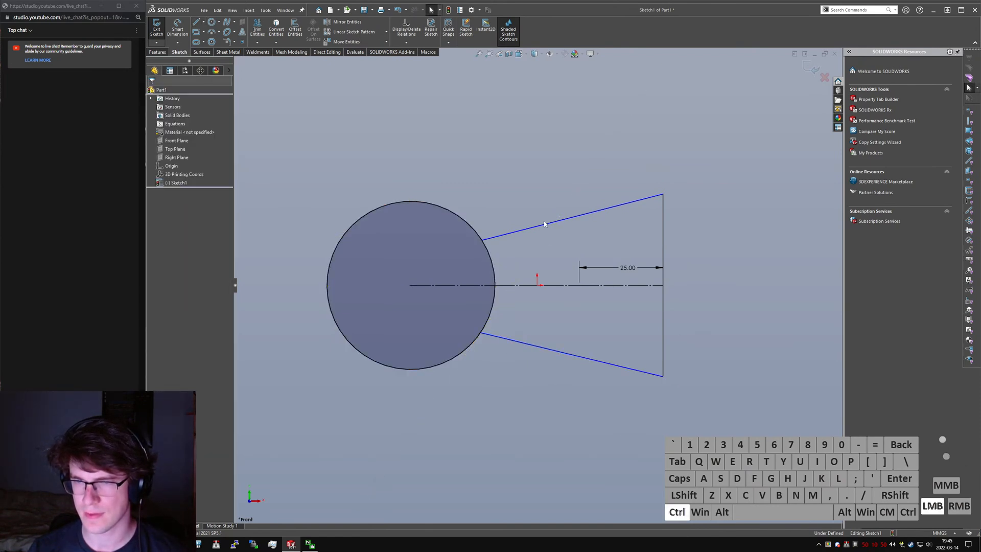
left_click(533, 434)
- Dimension the angle between the two slanted lines at 30°
right_click_drag(528, 420, 522, 365)
left_click(519, 343)
left_click(517, 229)
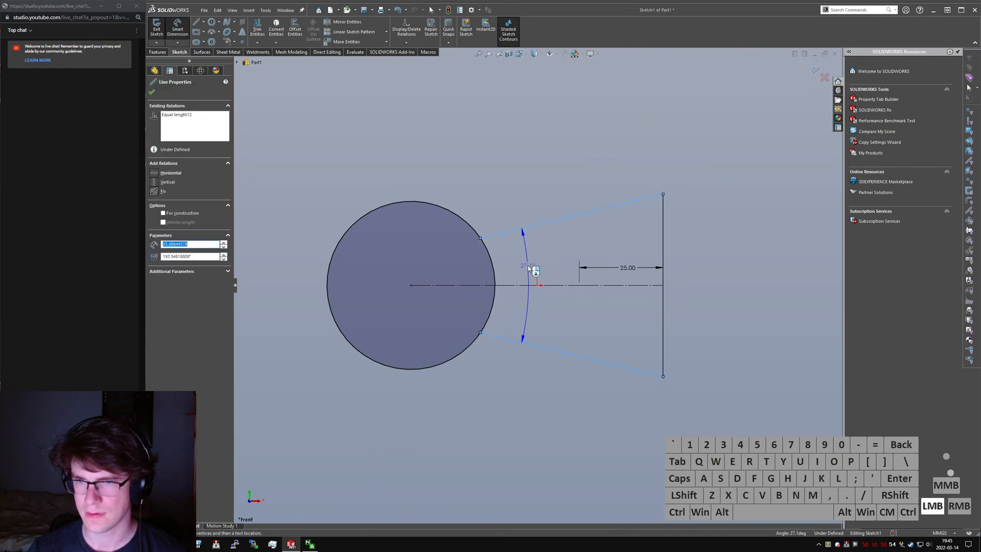
left_click(527, 265)
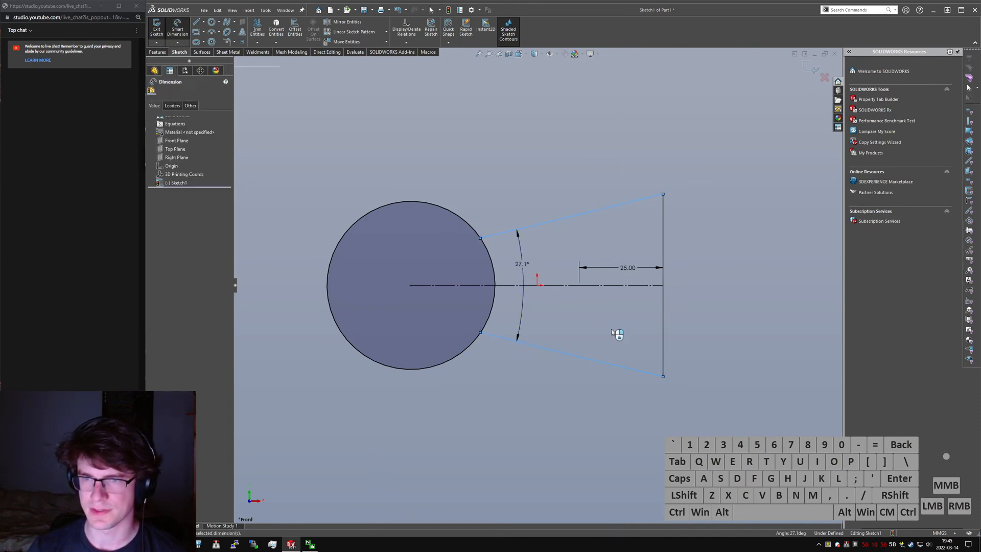
type("30")
key("Return")
- Sketch a vertical construction line joining the two slanted lines, with its midpoint constrained to the origin
right_click_drag(590, 244, 545, 222)
left_click(551, 220)
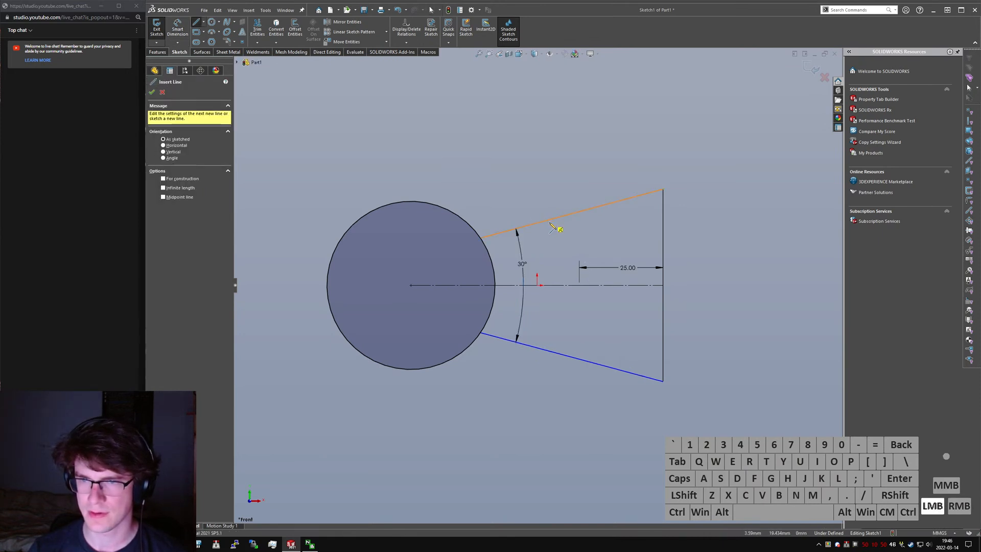
left_click(551, 352)
key("Escape")
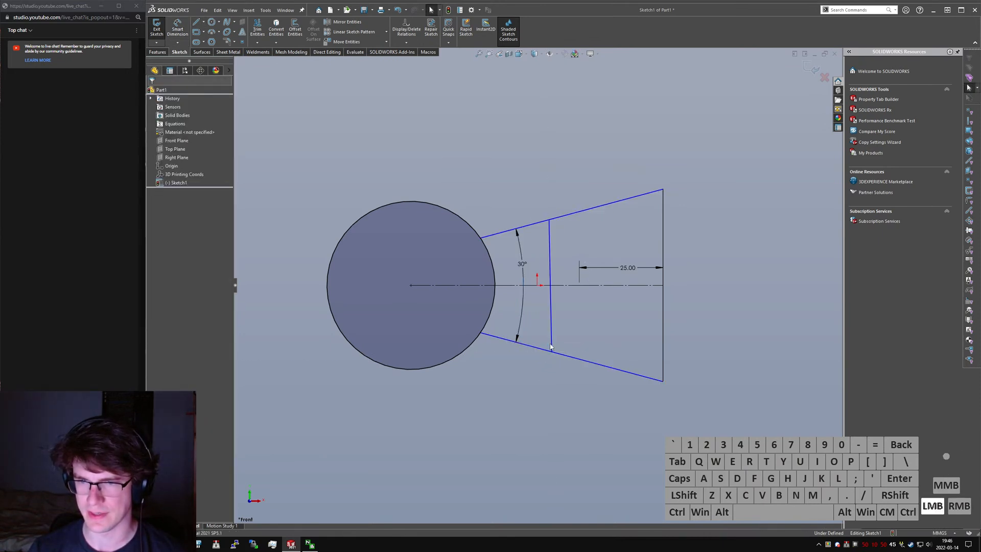
left_click(550, 347)
key("alt+v")
left_click(537, 287, "ctrl")
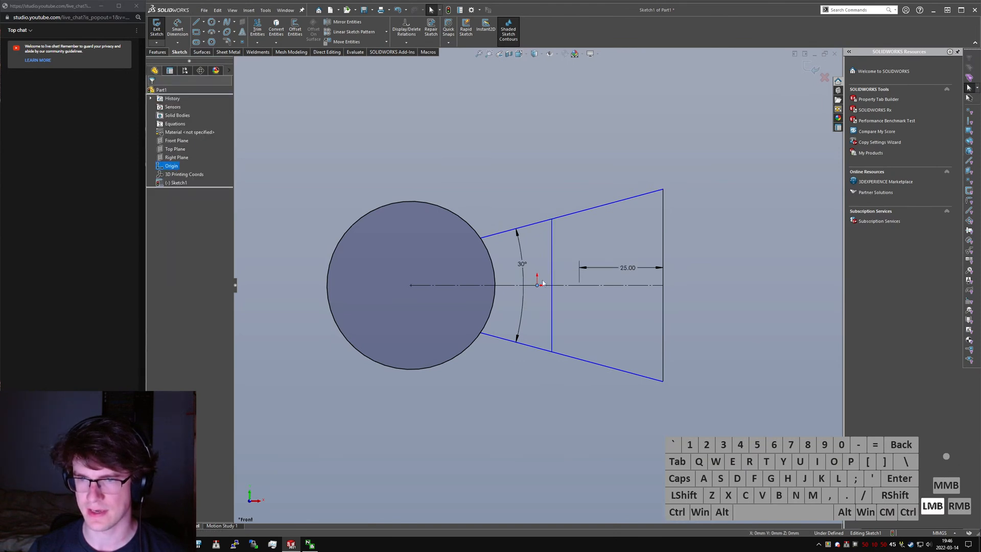
left_click(551, 273, "ctrl")
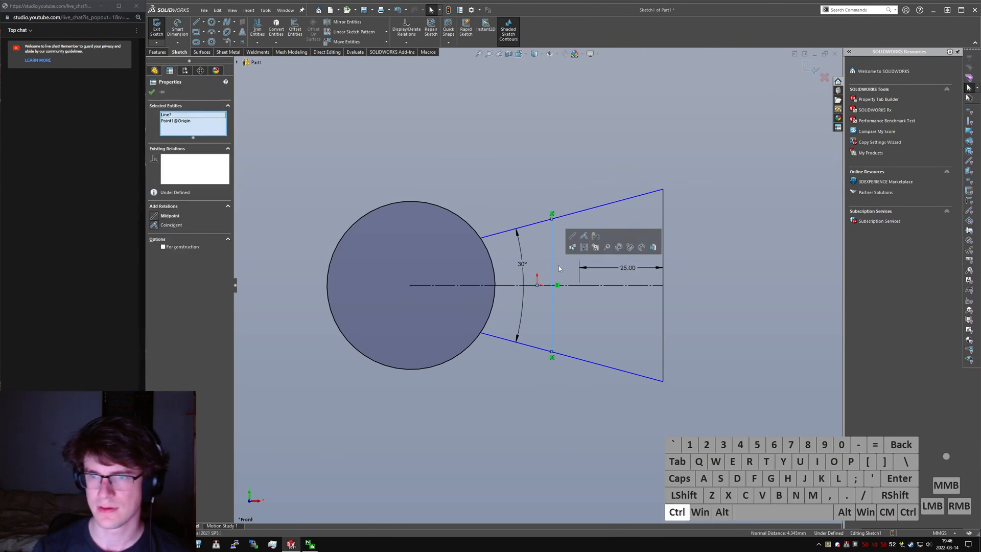
key("alt+m")
- Make the vertical construction line through the origin equal in length to the middle horizontal construction segment
left_click(557, 284)
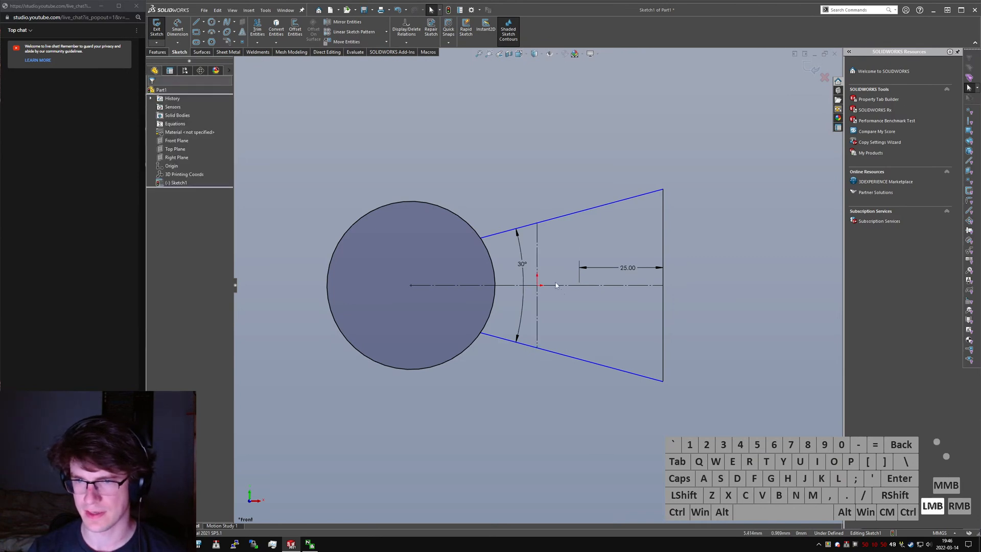
left_click(538, 245, "ctrl")
key("ctrl+alt+q")
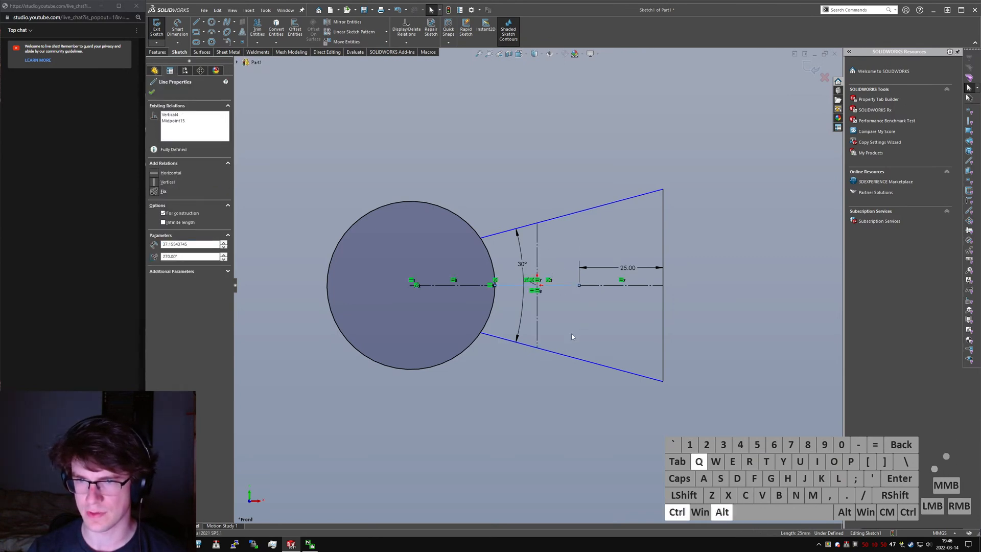
left_click(572, 335)
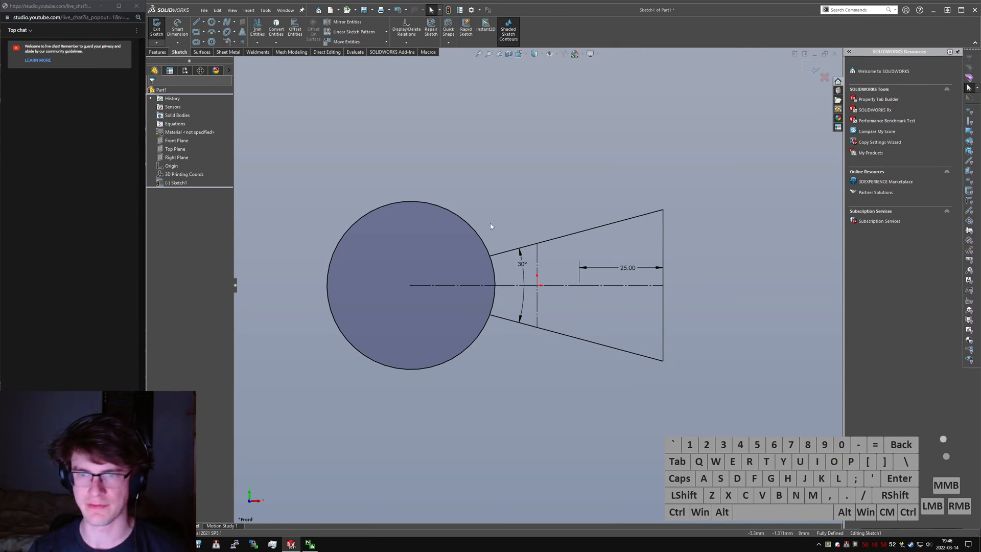
left_click(162, 54)
left_click(182, 28)
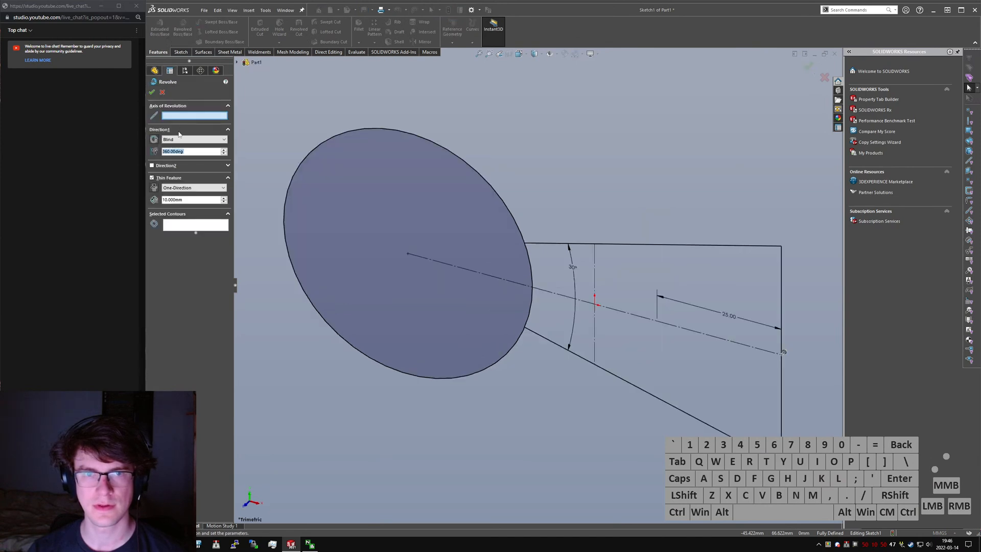
left_click(780, 297)
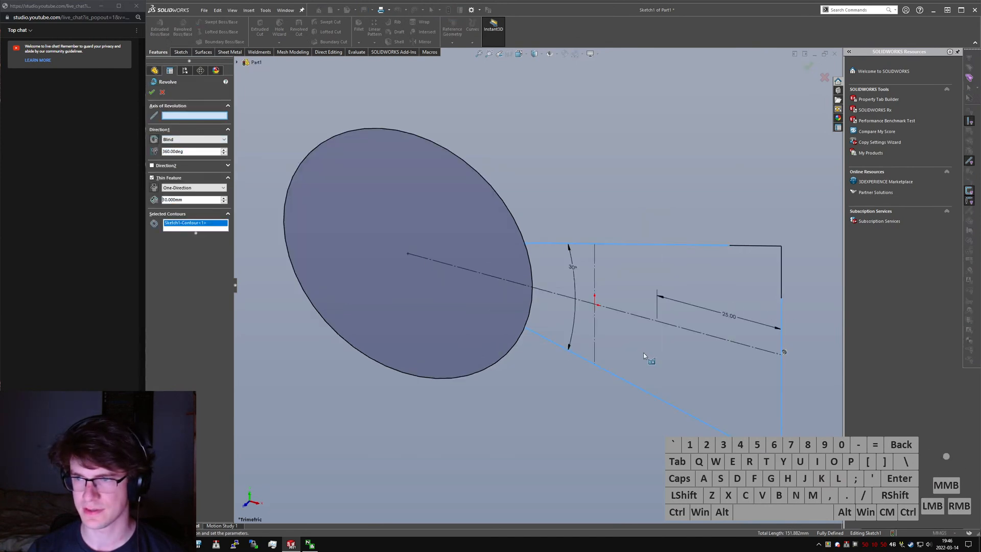
right_click(190, 226)
left_click(205, 232)
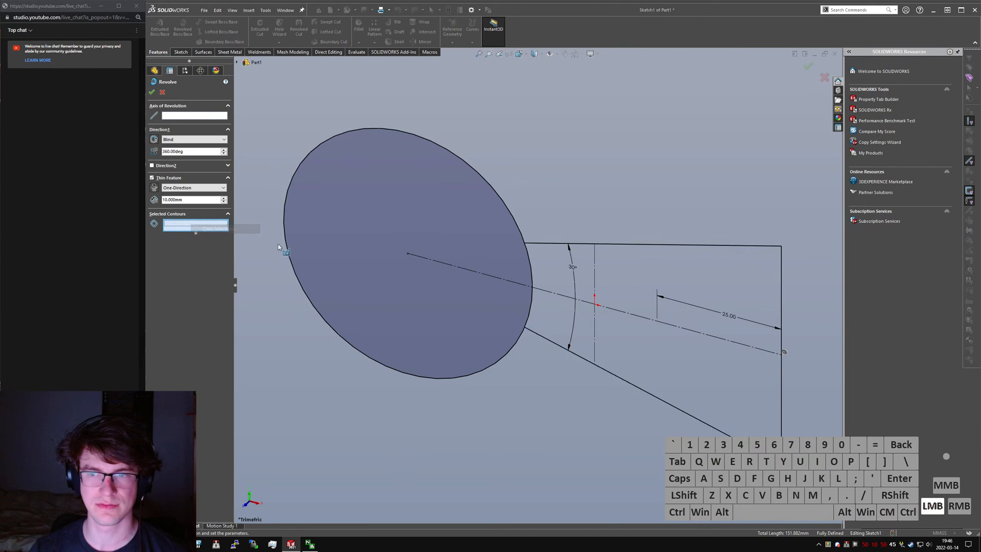
left_click(192, 113)
left_click(782, 298)
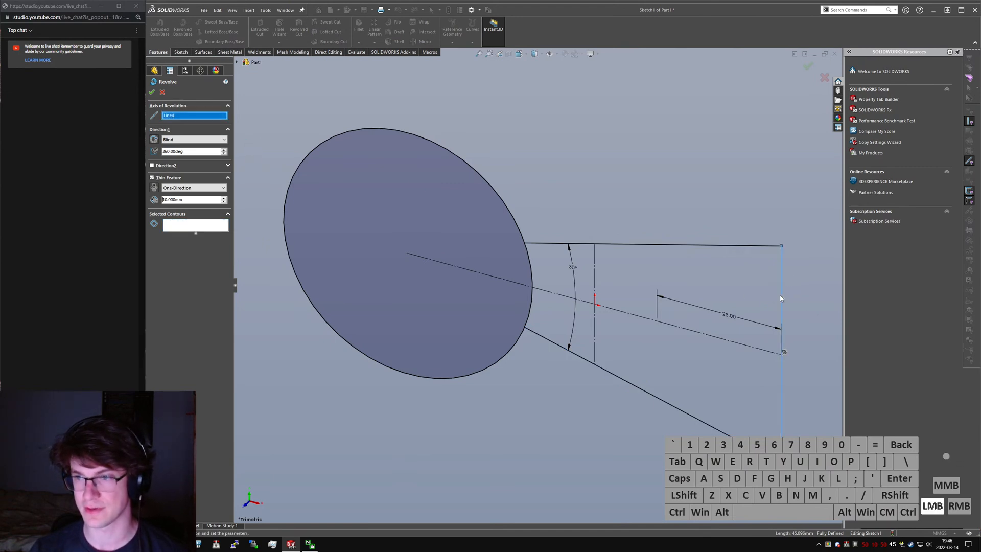
left_click(182, 228)
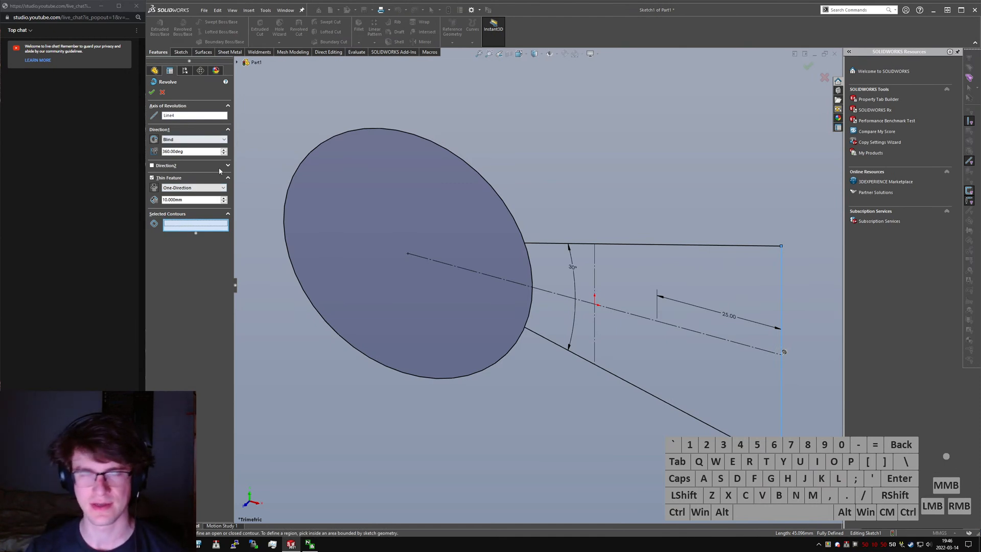
left_click(295, 220)
key("Escape")
- Sketch a vertical construction line about 17.75 mm long upward from the upper end of the profile's vertical line
right_click_drag(676, 204, 587, 194)
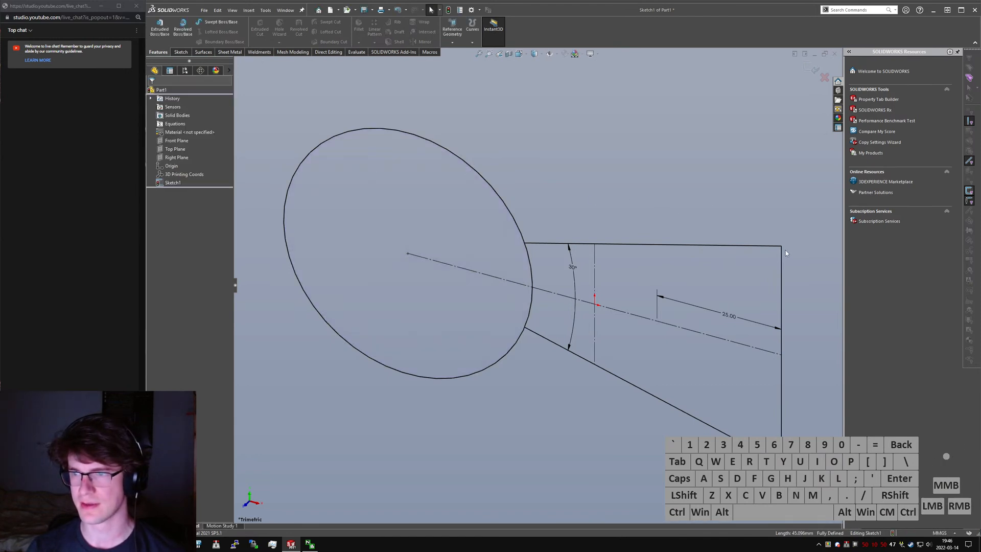
left_click(781, 246)
left_click(781, 161)
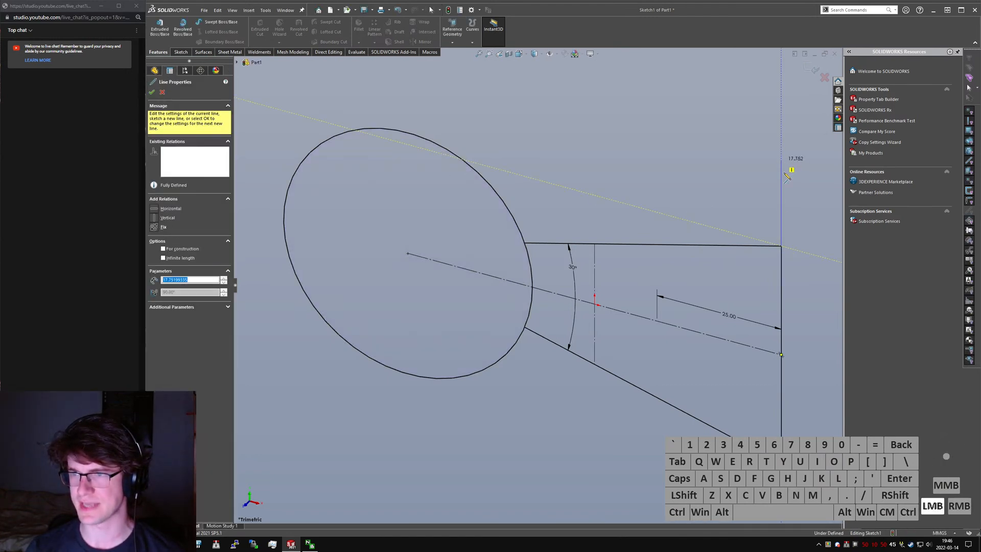
key("Escape")
left_click(780, 174)
key("alt+c")
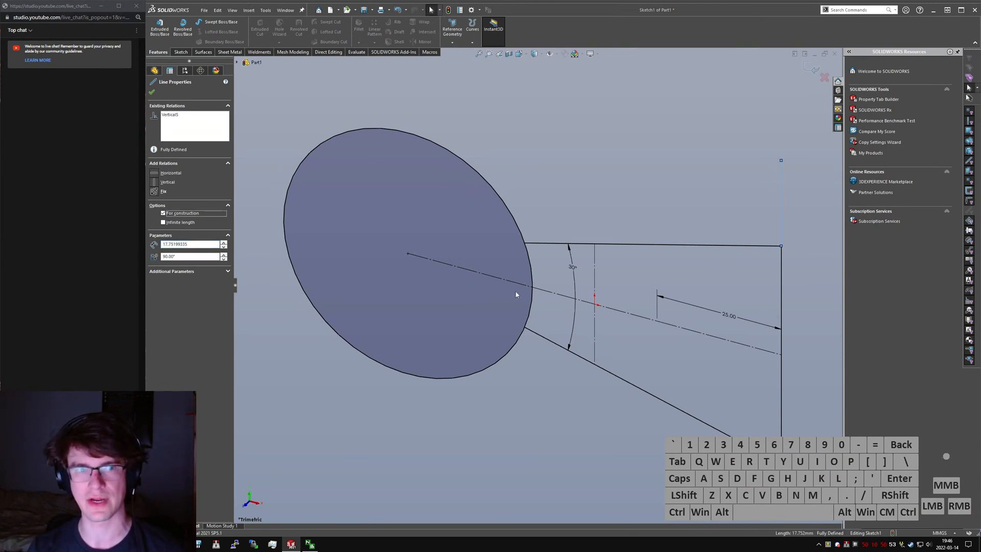
- Abandon a revolve about the construction line above the profile's upper corner and delete that line
left_click(182, 29)
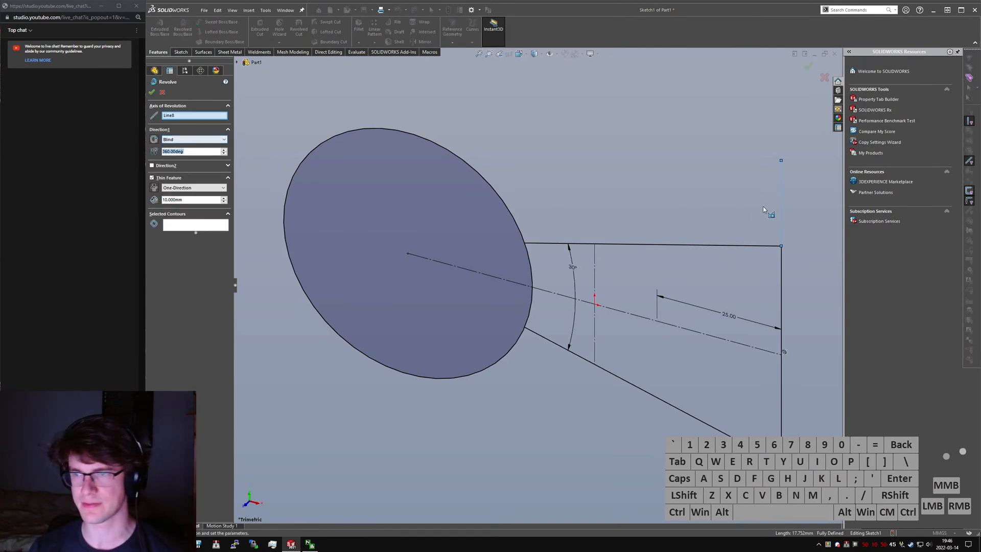
left_click(172, 116)
left_click(162, 92)
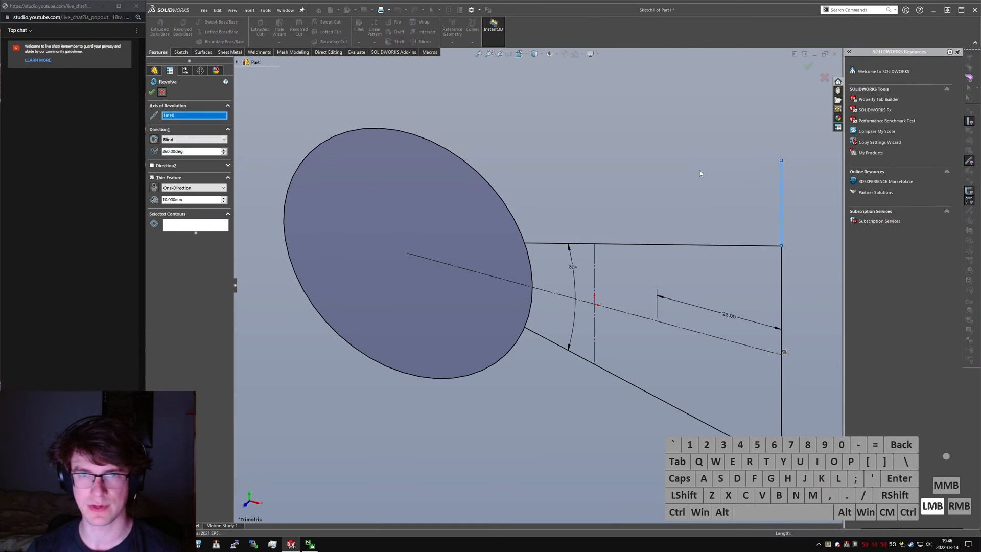
left_click(781, 198)
key("Delete")
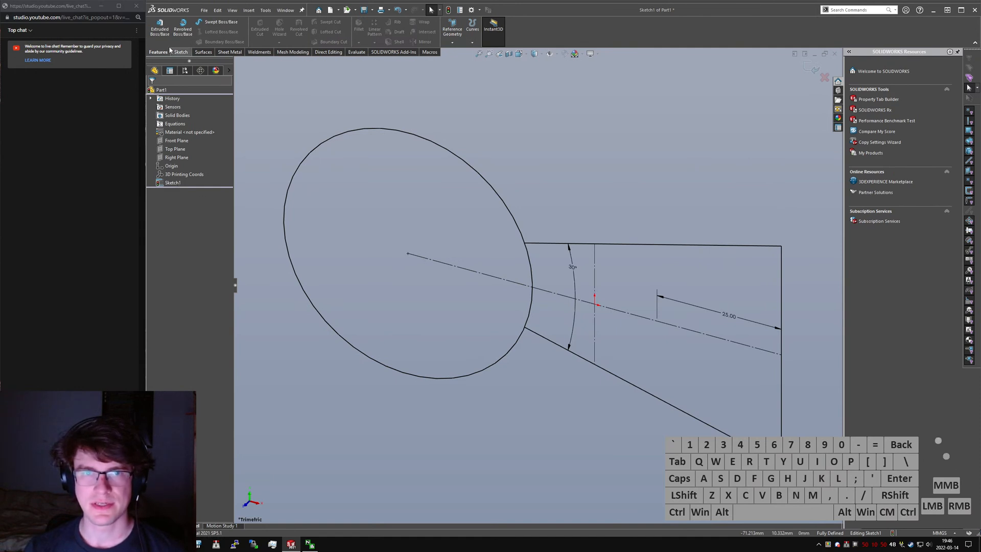
- Try to revolve the trapezoidal region 360° about its solid vertical line as a 10 mm thin feature
left_click(179, 37)
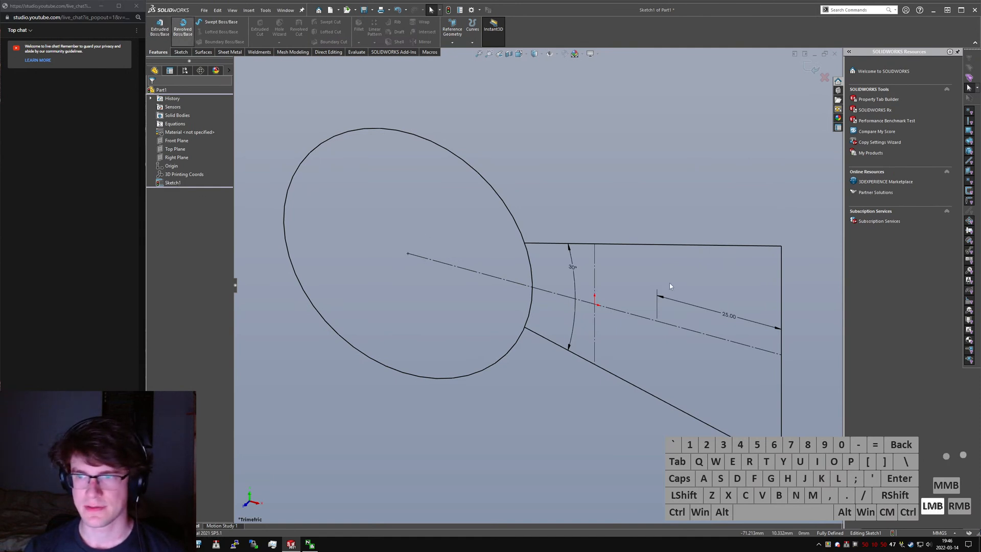
left_click(196, 118)
left_click(782, 286)
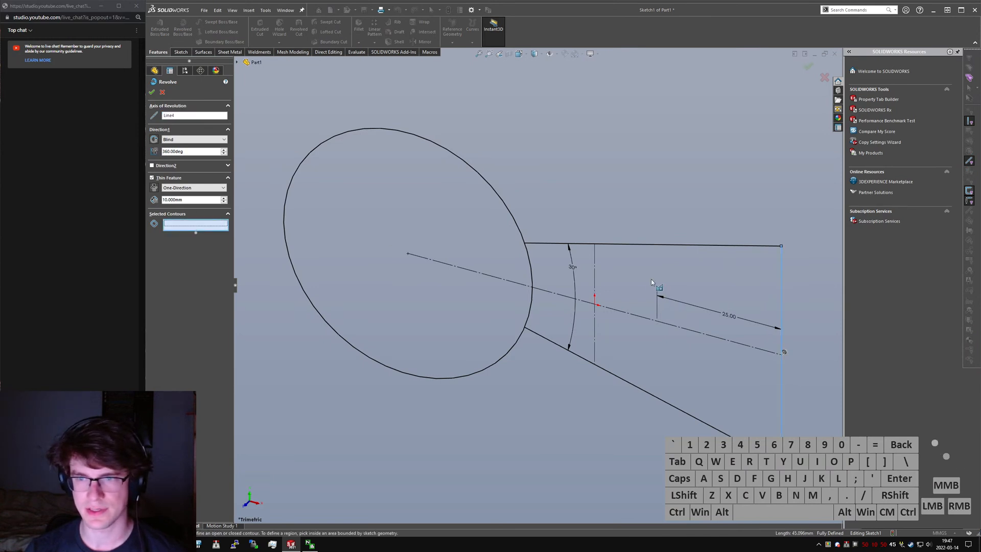
left_click(624, 275)
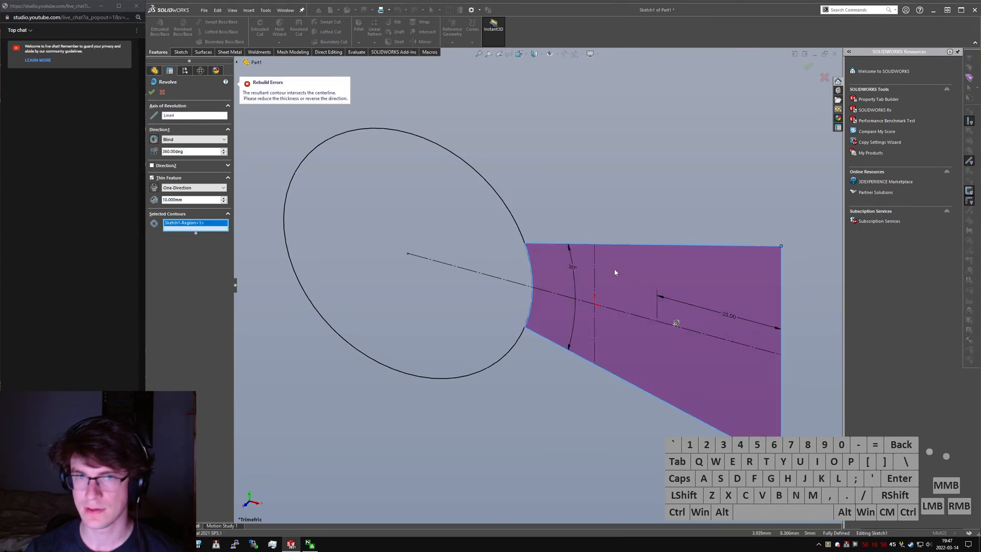
middle_click_drag(649, 290, 640, 284)
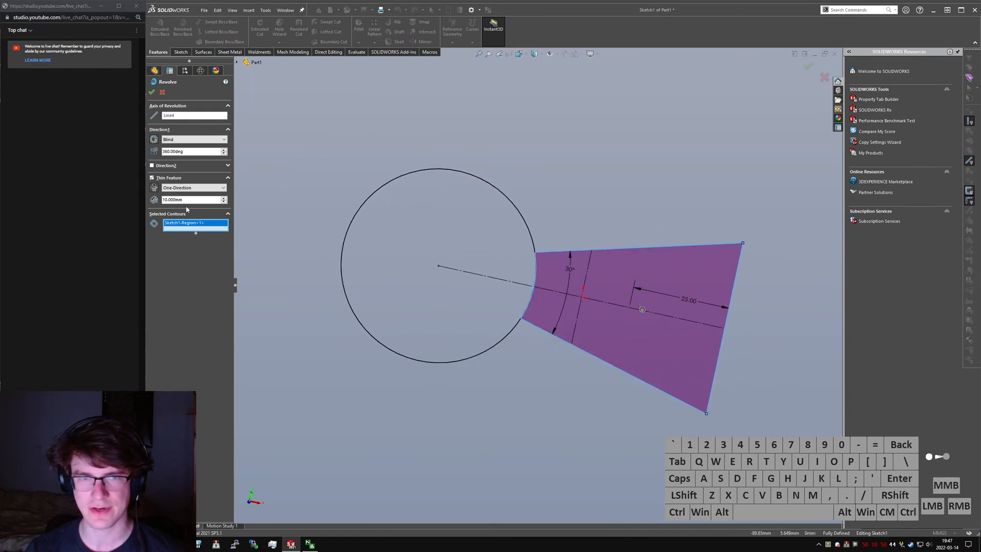
left_click(195, 116)
left_click(736, 278)
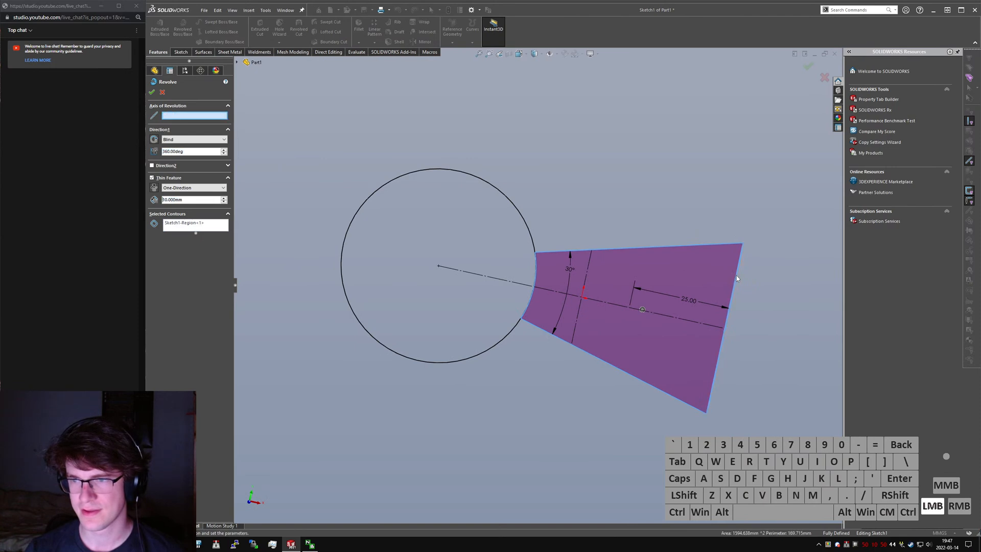
middle_click_drag(587, 257, 582, 271)
right_click(174, 116)
left_click(194, 126)
left_click(725, 299)
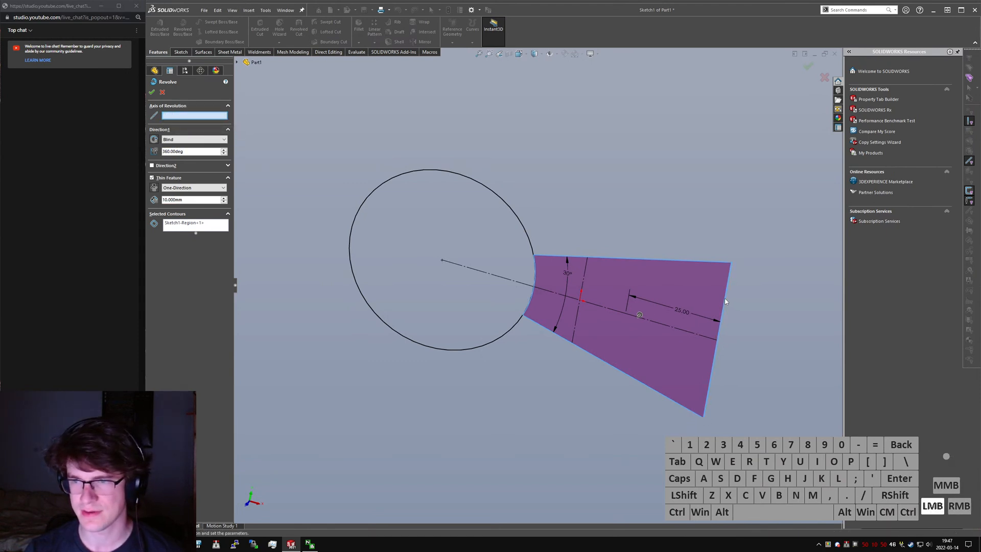
left_click(161, 93)
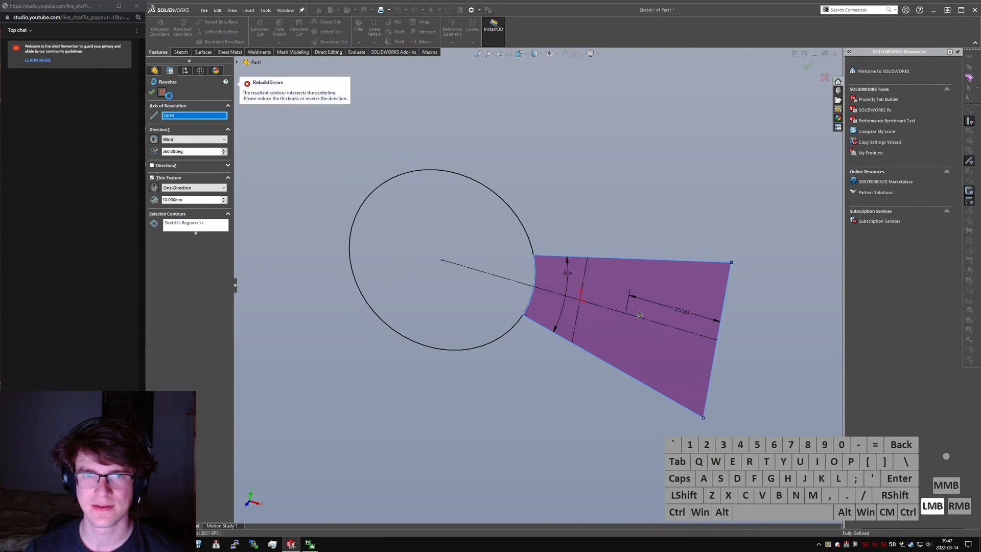
- Sketch a vertical construction line about 14.55 mm long extending the profile's vertical line upward from its upper end
right_click_drag(591, 158, 559, 160)
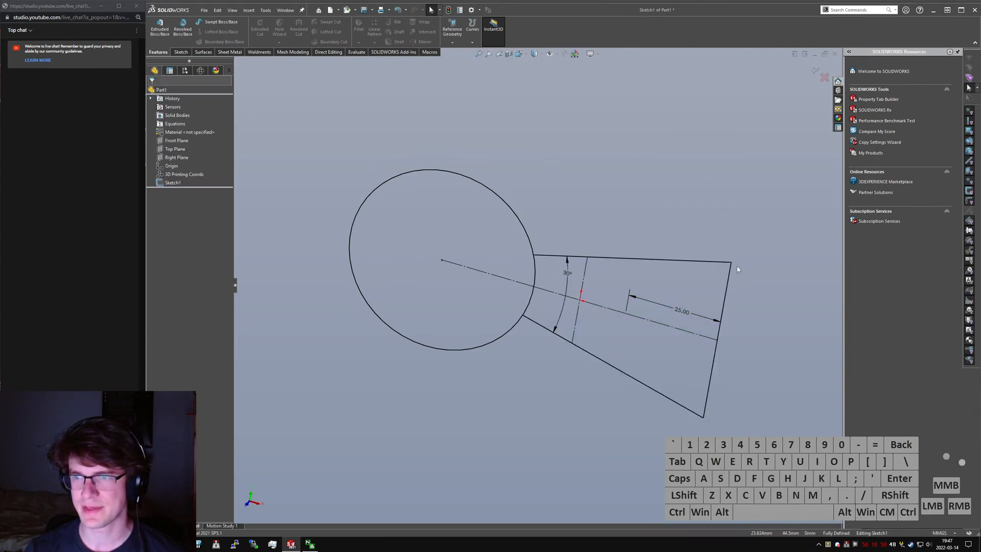
left_click_drag(731, 262, 742, 208)
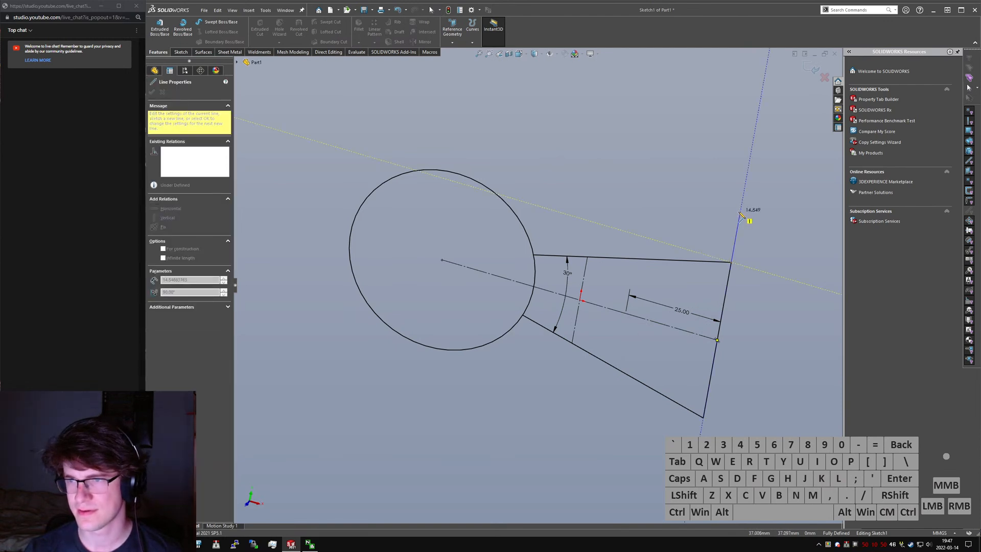
double_click(740, 213)
key("Escape")
left_click(737, 228)
key("alt+c")
left_click(684, 217)
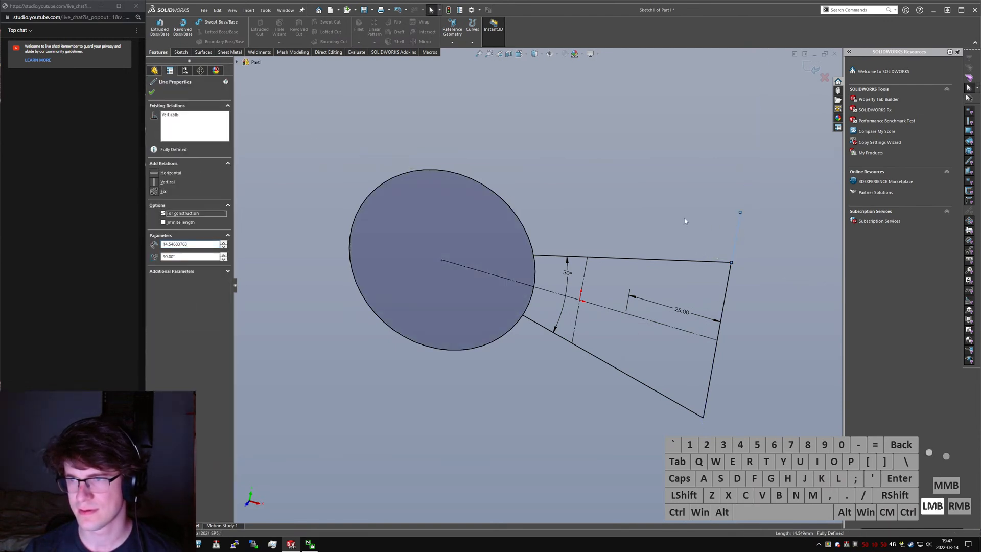
- Revolve the trapezoidal region 360° about the construction line extending its vertical edge, with Thin Feature disabled
left_click(181, 44)
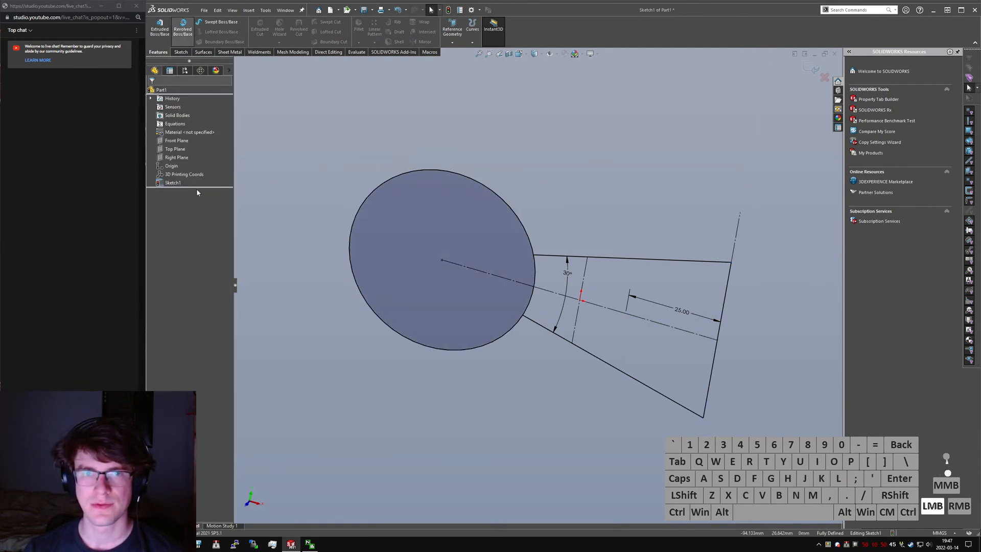
left_click(738, 225)
left_click(186, 221)
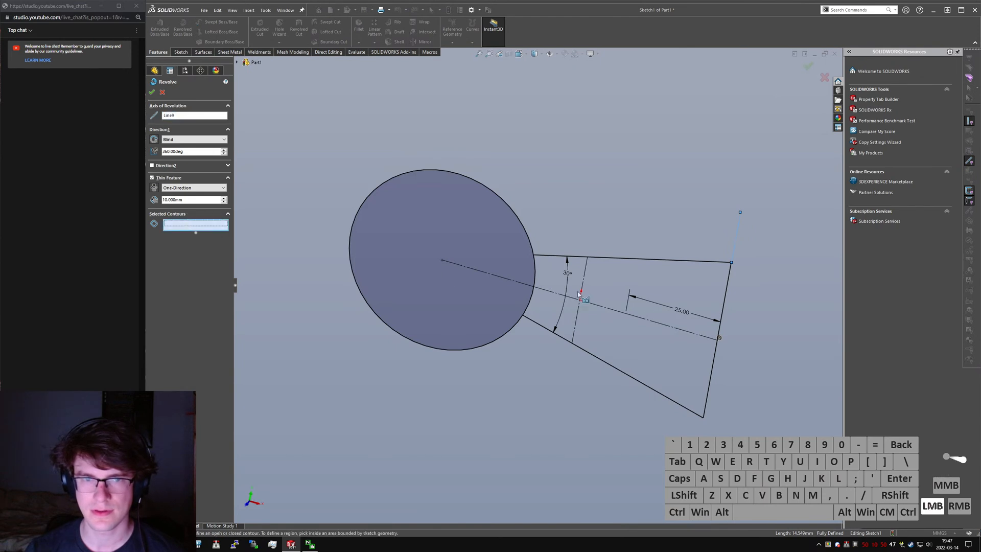
left_click(652, 294)
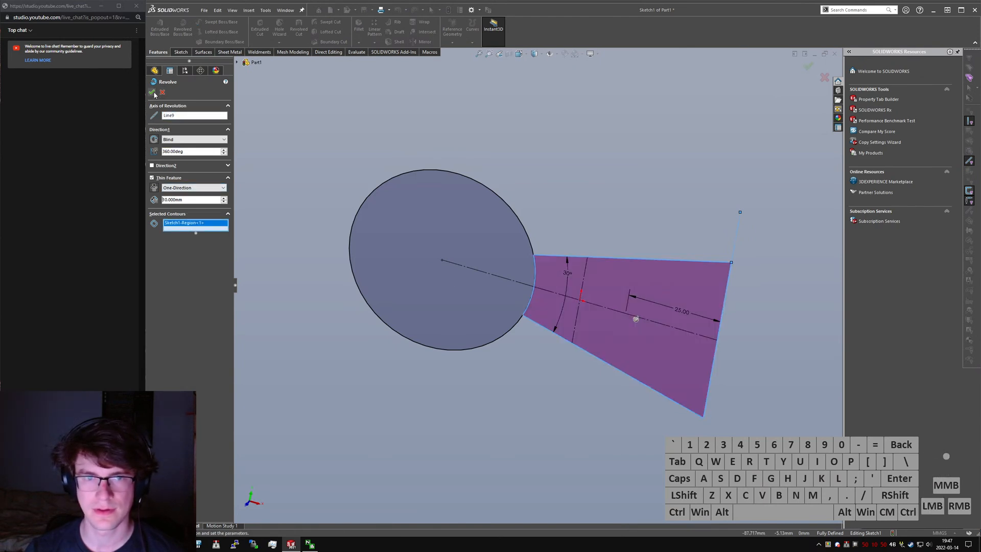
left_click(170, 179)
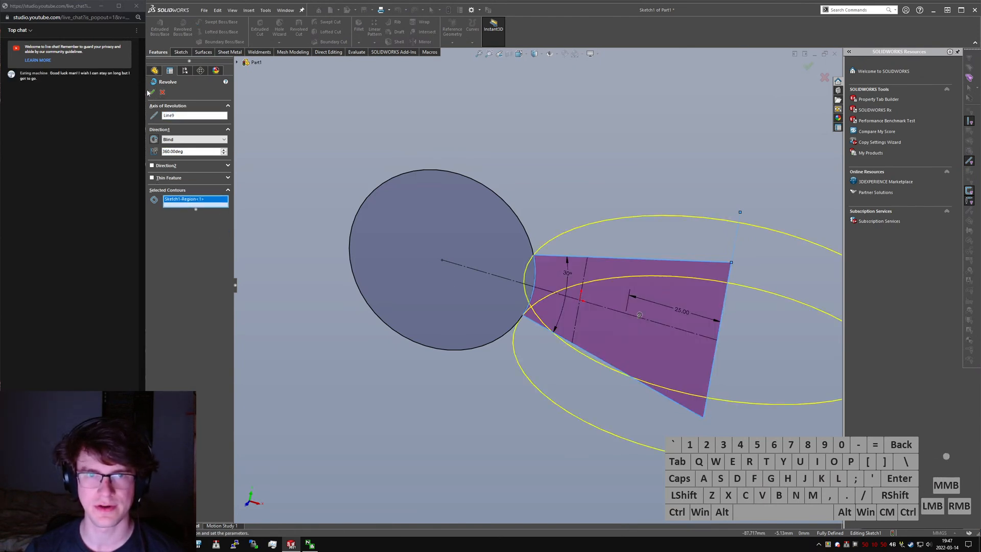
key("Return")
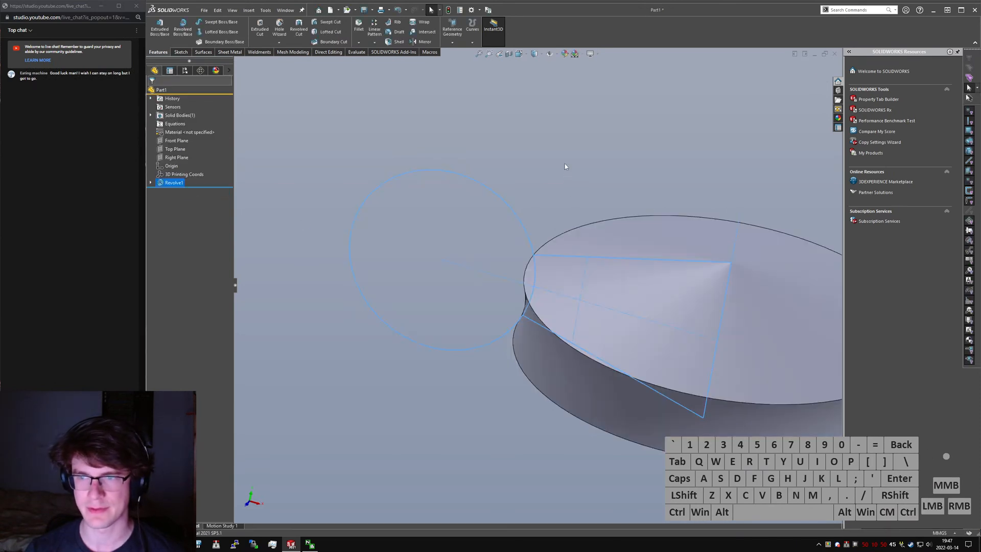
- Start a sketch on the Right Plane and draw a sloping line about 22.4 mm long from the origin
left_click(564, 159)
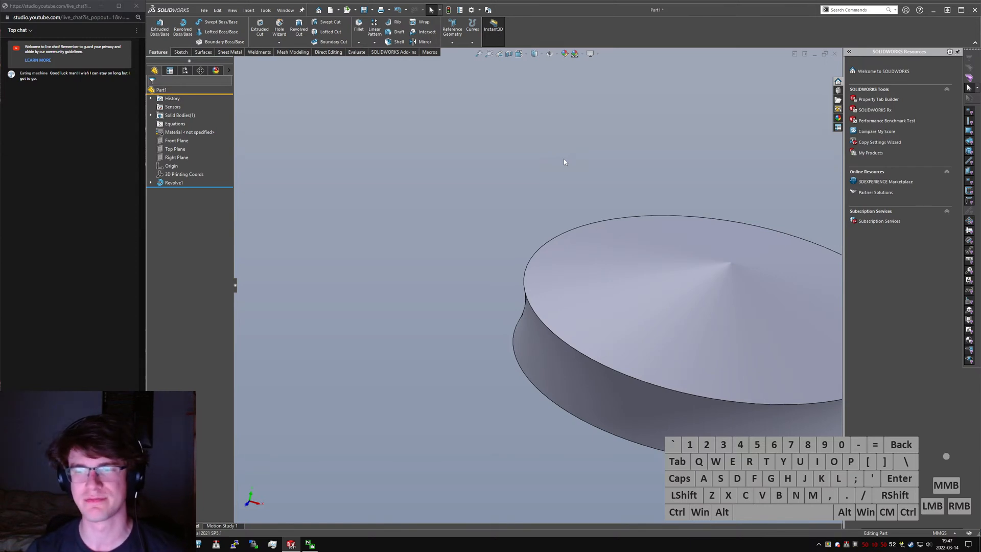
left_click(449, 191)
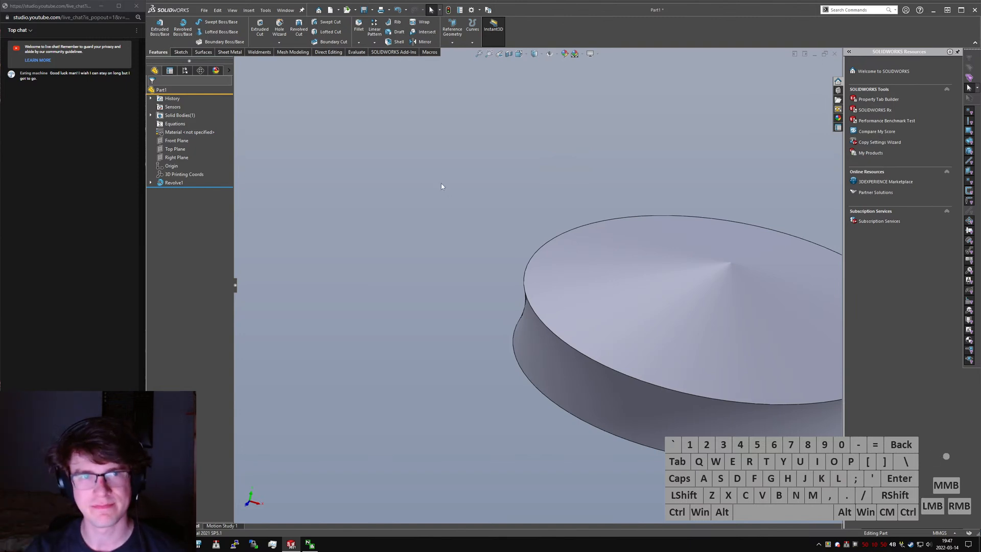
left_click(439, 183)
key("s")
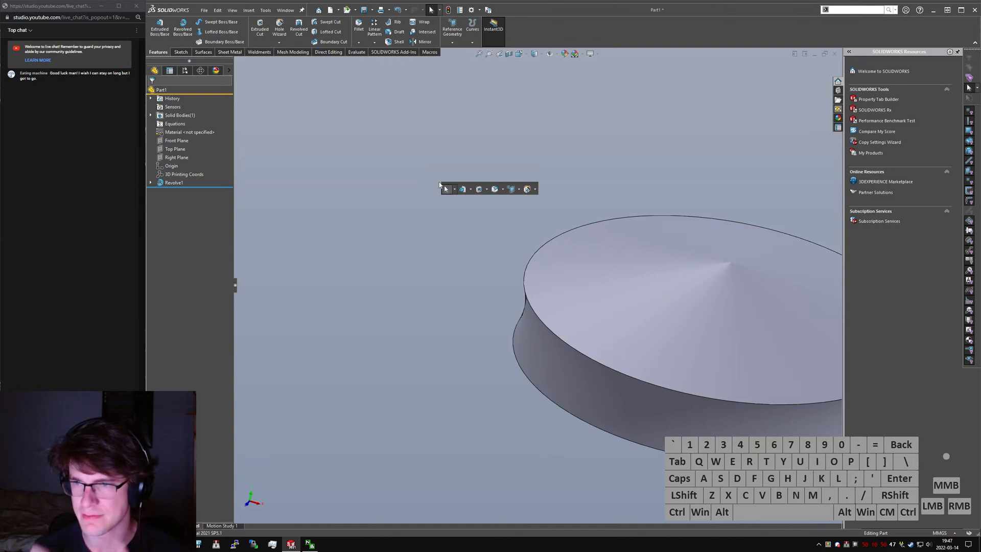
type("sketch")
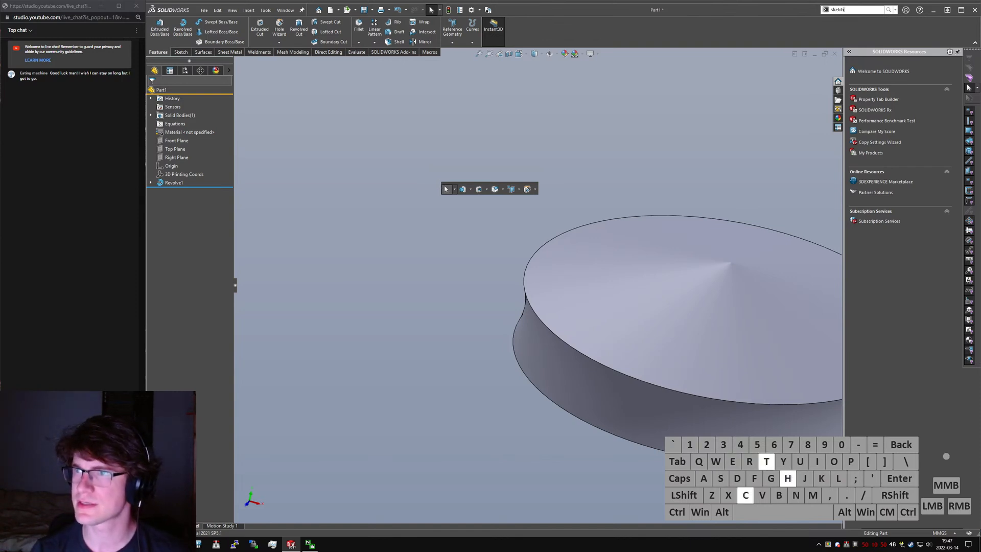
key("Return")
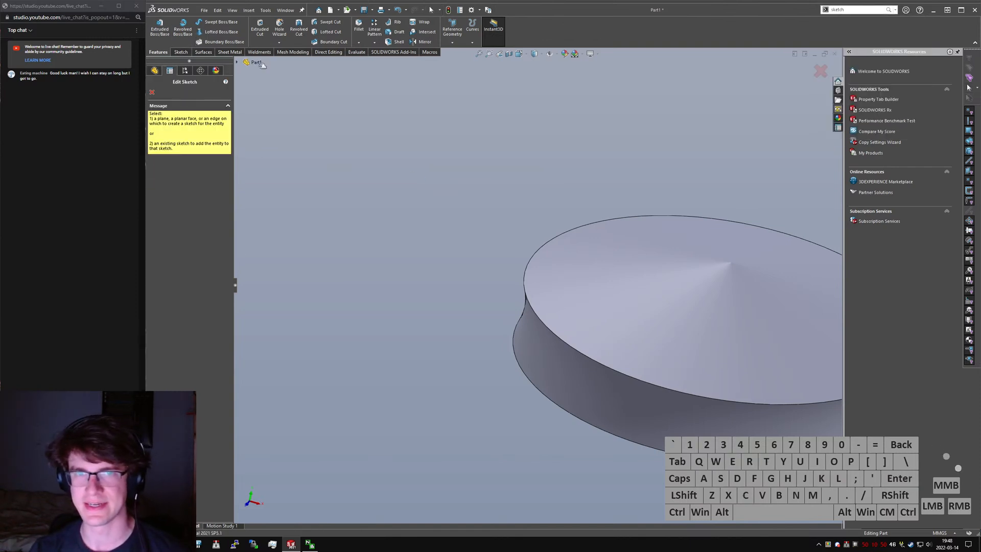
left_click(237, 62)
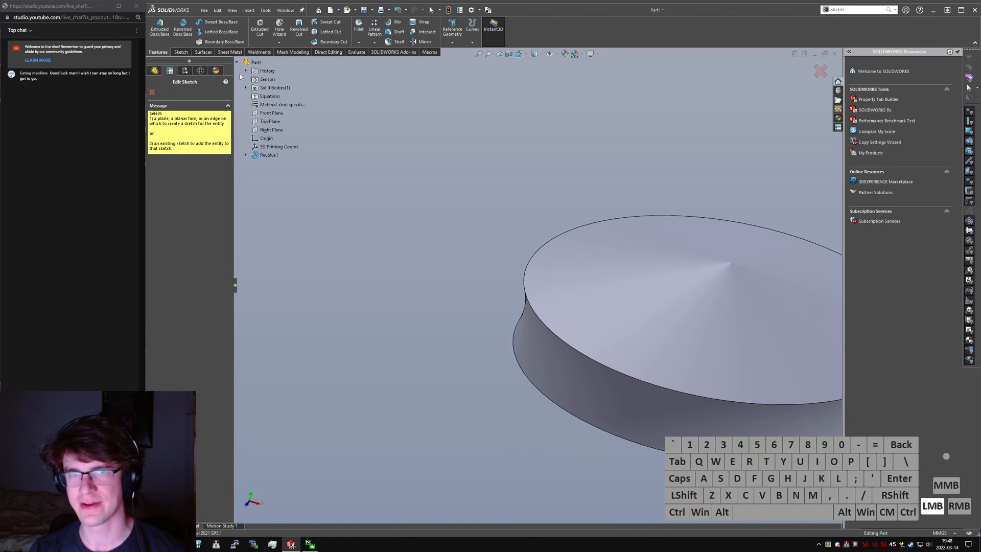
left_click(270, 129)
mouse_move(540, 268)
middle_mouse_down()
mouse_move(531, 263)
mouse_move(580, 313)
middle_mouse_up()
left_click(590, 301)
left_click(537, 286)
key("Escape")
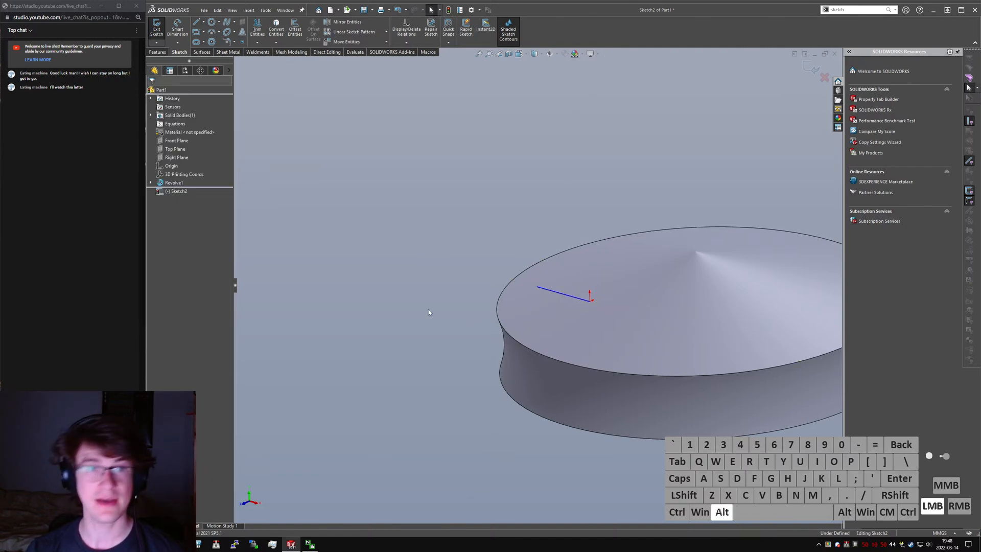
- Convert the sloping line to construction geometry and add an angular dimension for it at the origin
key("alt+c")
left_click(378, 352)
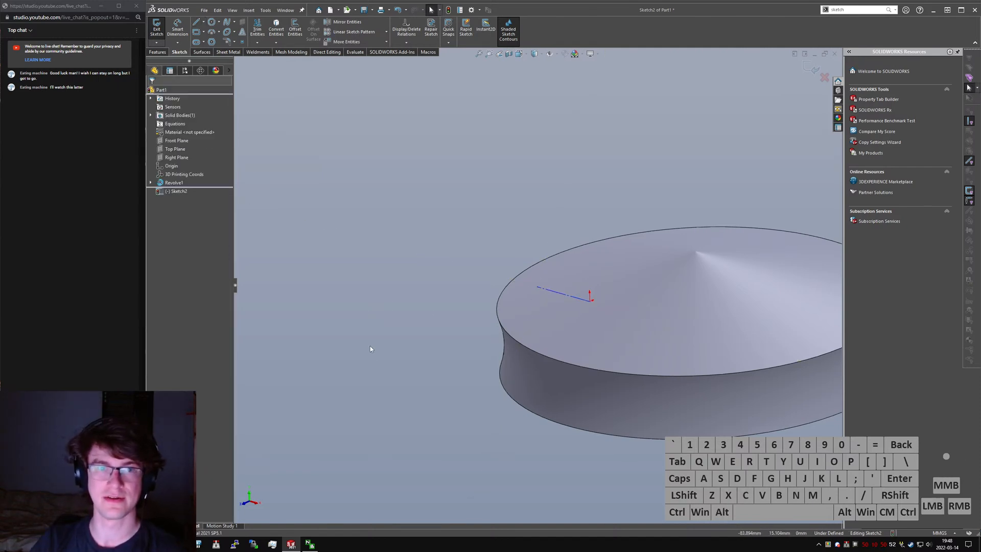
left_click(588, 300)
left_click(591, 304)
left_click(580, 306)
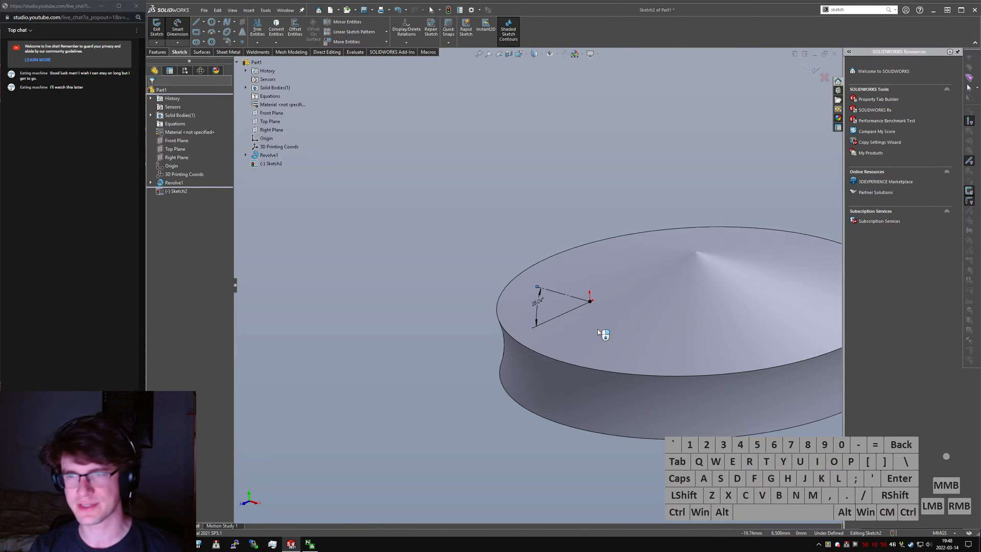
left_click(597, 329)
key("Return")
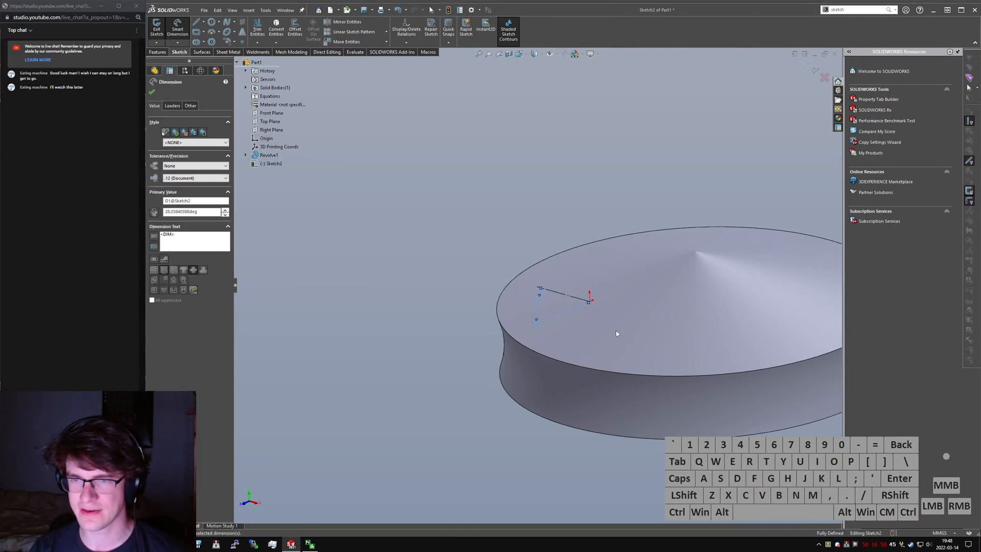
key("Escape")
- Switch to paint.net to check the Infinite 8 reference image and return to the SolidWorks sketch
key("alt+Tab")
key("alt+Tab")
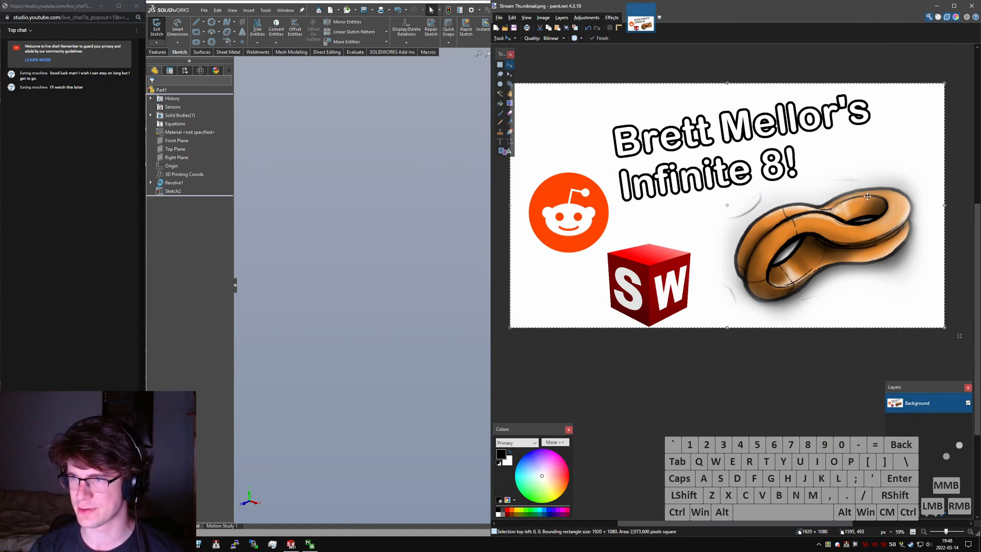
left_click(936, 6)
scroll(554, 243, "up", 4)
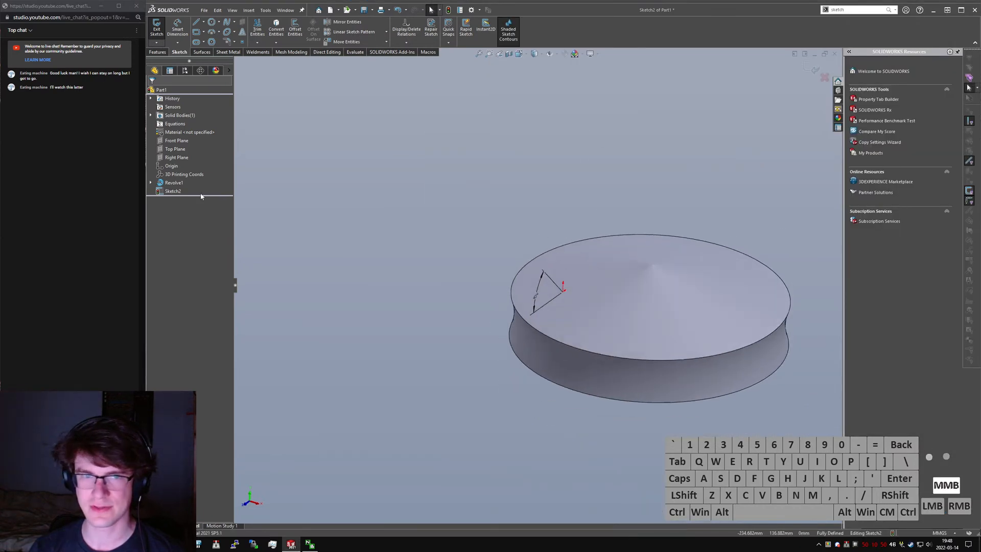
- Exit the sketch and circular-pattern the revolved disc about the sloping construction line, with 2 equally spaced instances over 360°
left_click(157, 31)
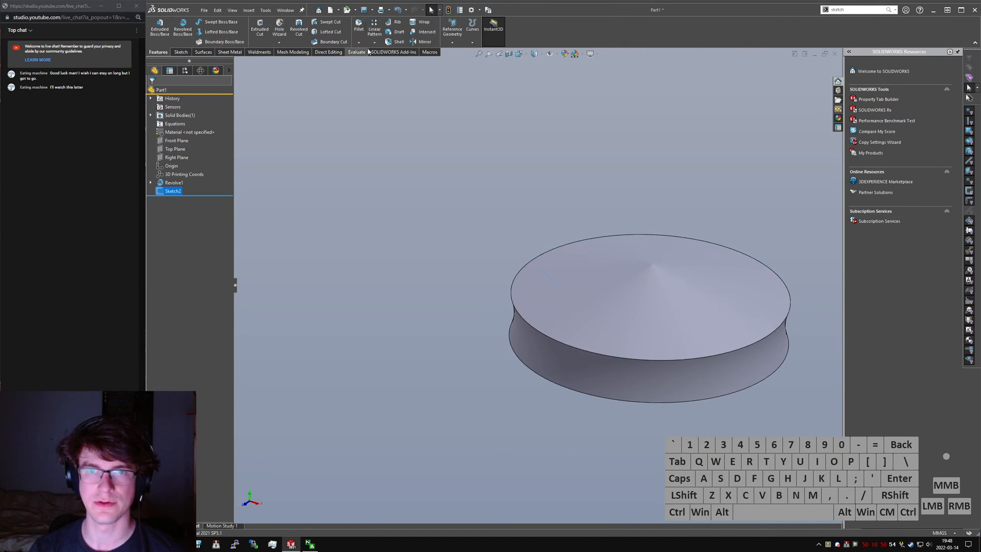
type("scircular")
key("Return")
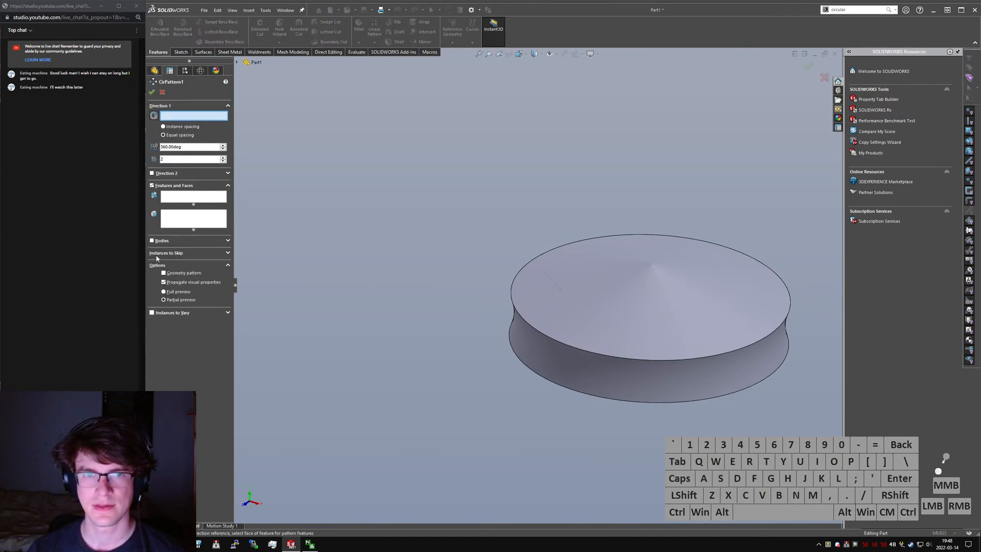
left_click(179, 203)
left_click(596, 296)
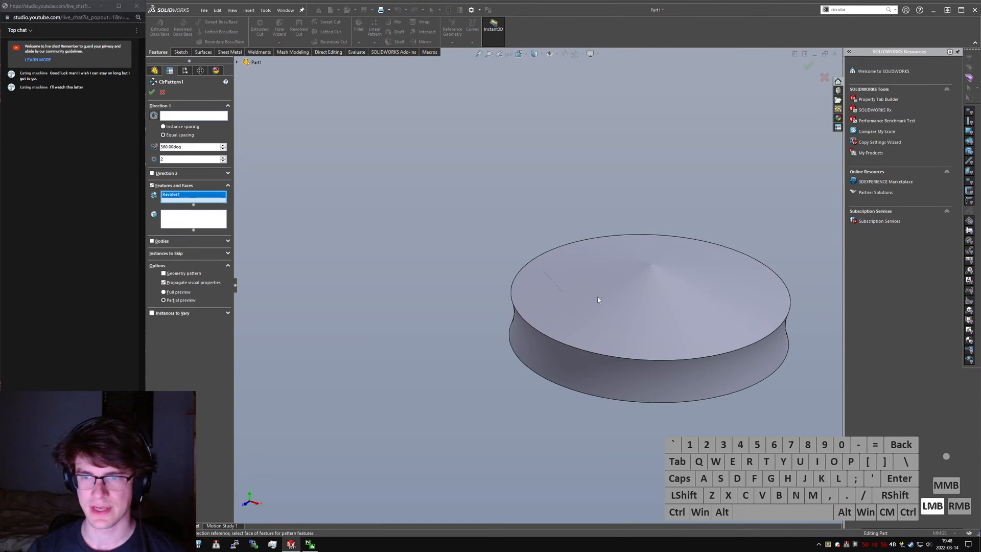
left_click(194, 114)
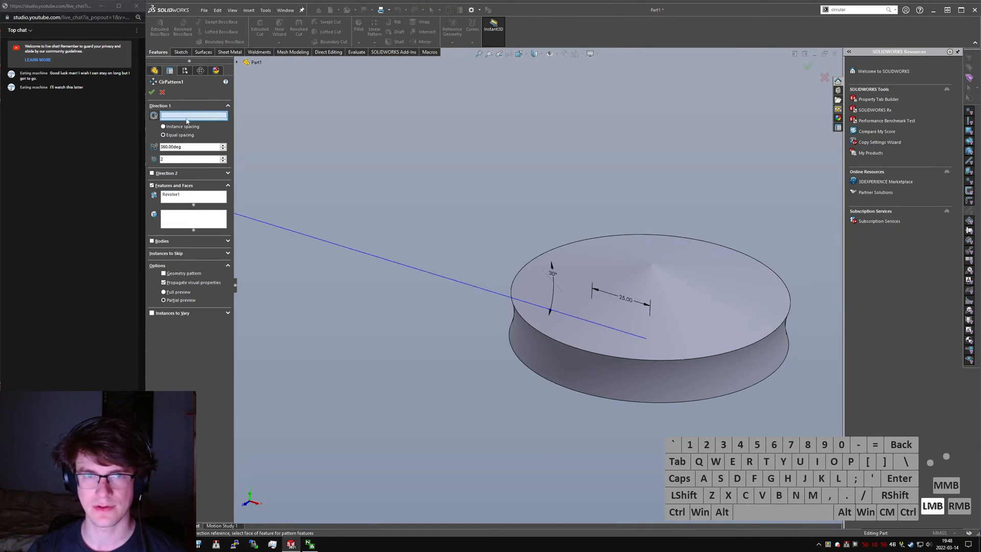
left_click(544, 271)
right_click(543, 272)
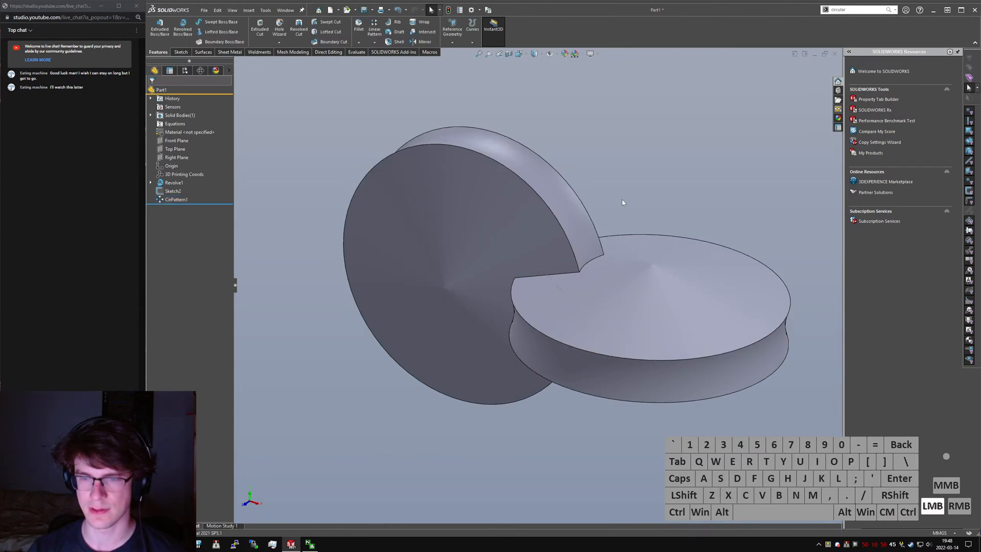
- Cut a 360° revolve from the first sketch's circular region about the profile's vertical line to hollow the upright disc
type("srevolve")
key("Return")
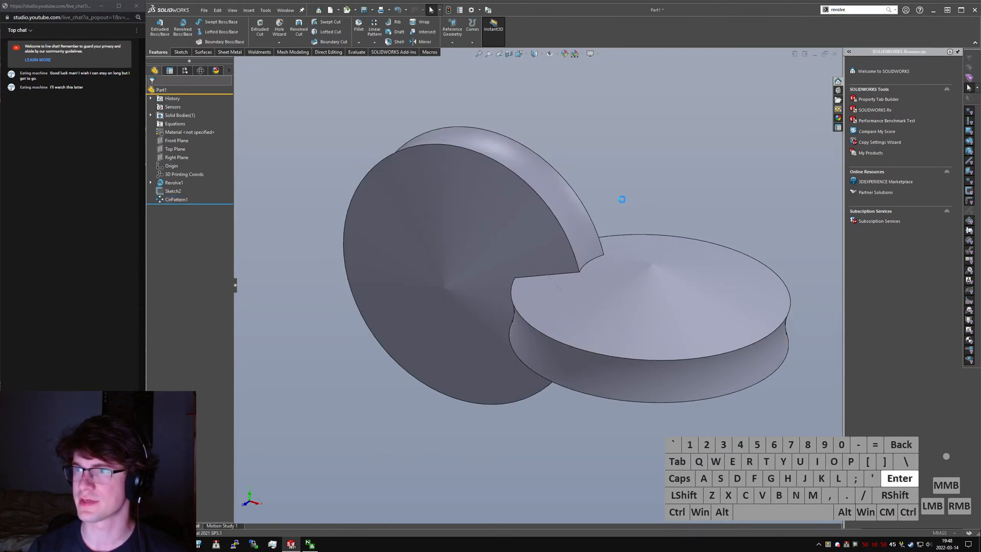
left_click(237, 62)
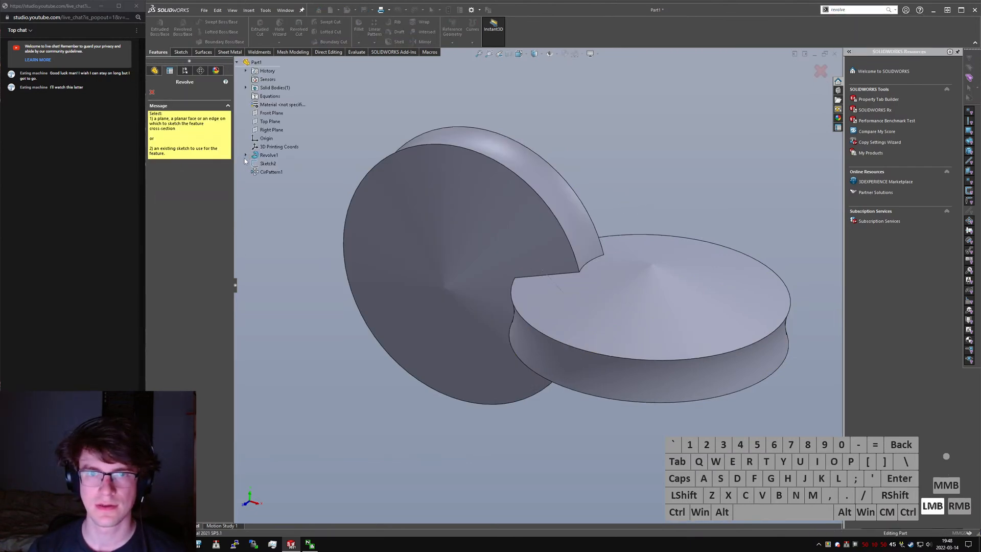
left_click(268, 163)
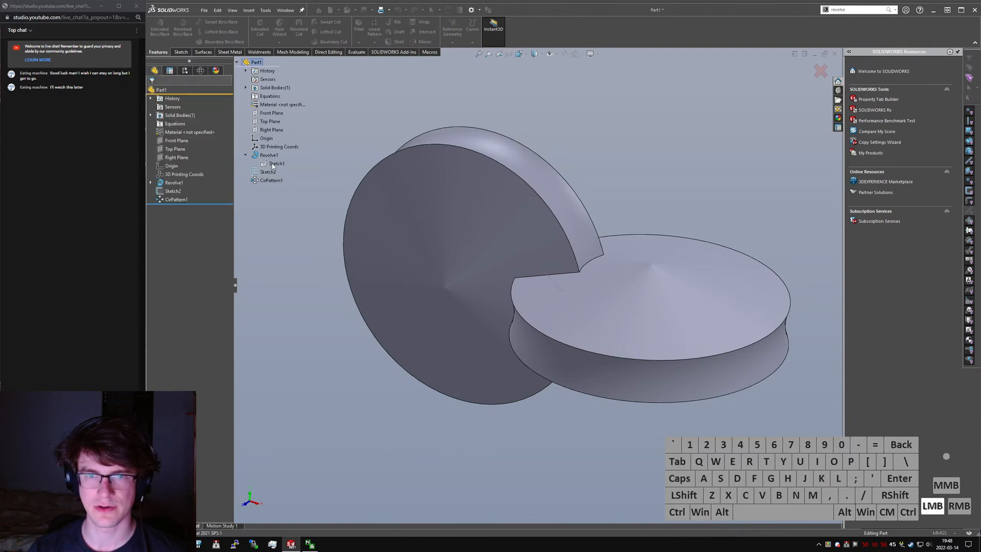
middle_click_drag(501, 254, 507, 251)
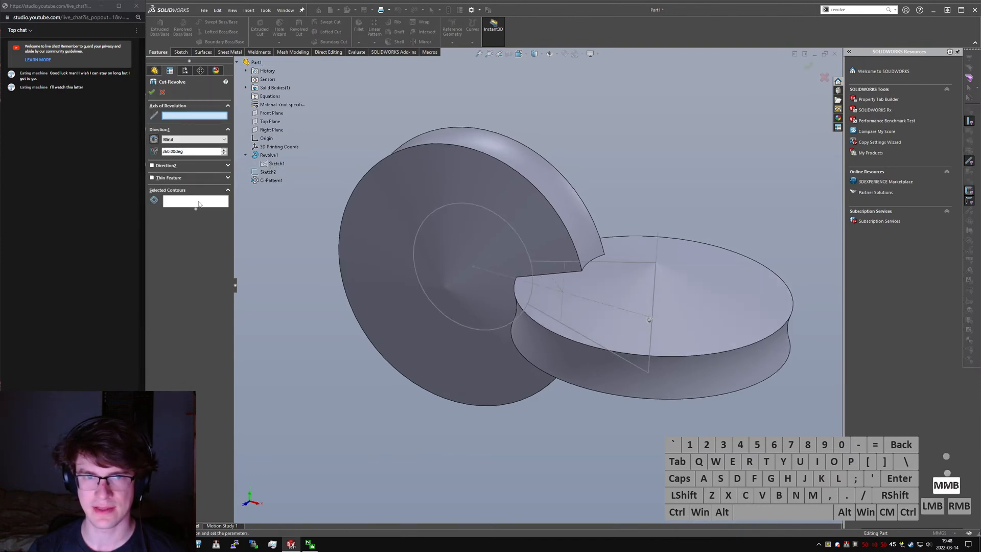
left_click(208, 200)
left_click(480, 244)
left_click(192, 116)
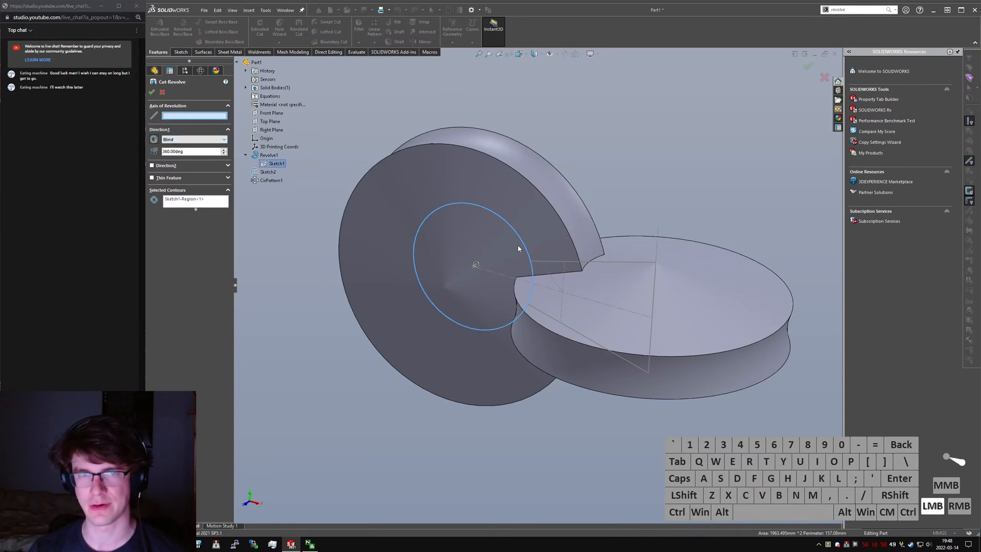
left_click(654, 286)
left_click(154, 90)
middle_click_drag(591, 200, 536, 215)
- Circular-pattern the revolved cut about the sloping construction line, with 2 equally spaced instances over 360°
left_click(624, 203)
type("ws")
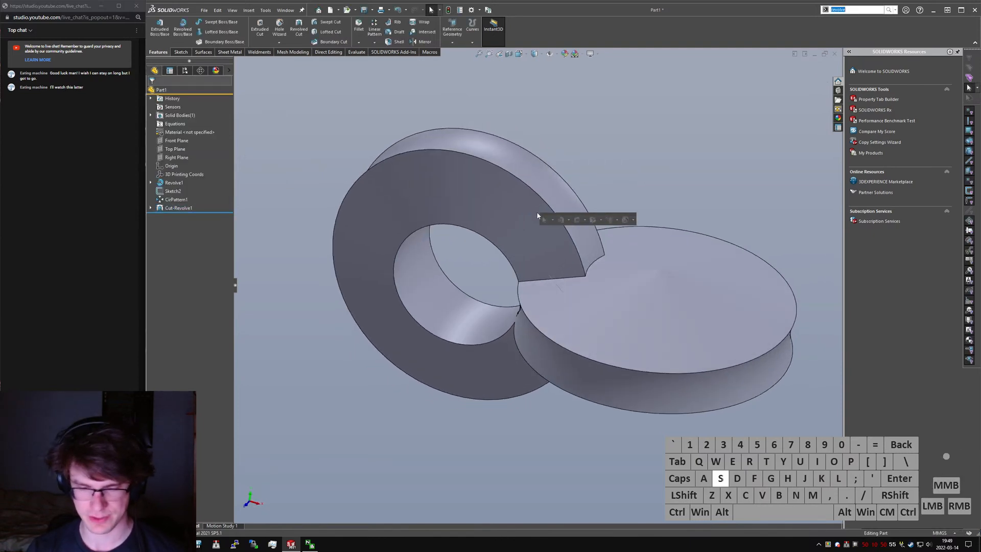
type("circular")
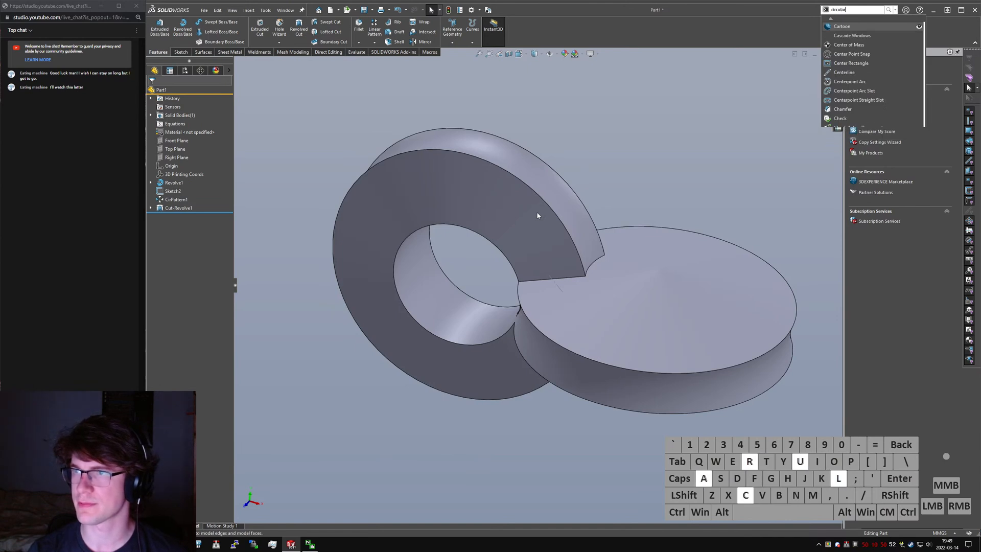
key("Return")
left_click(170, 117)
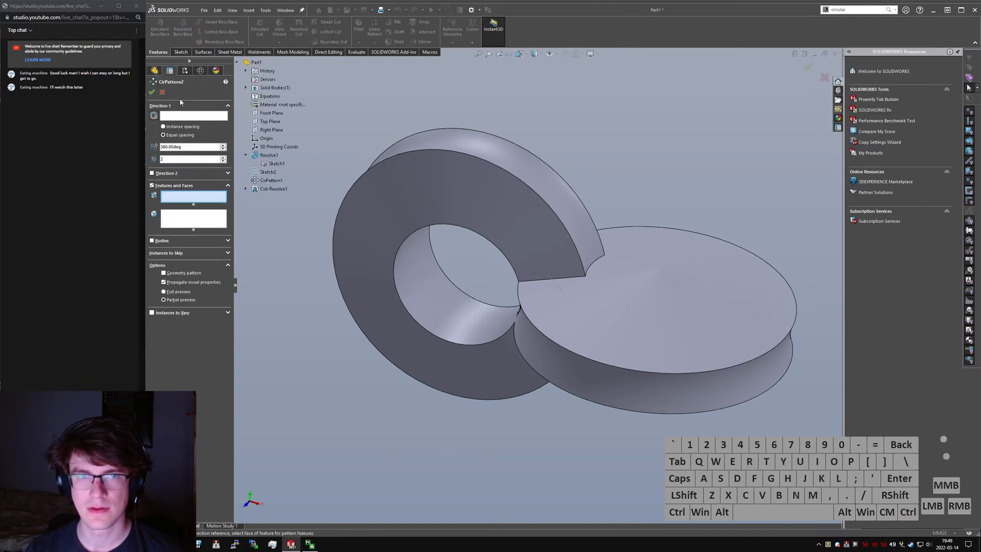
left_click(558, 282)
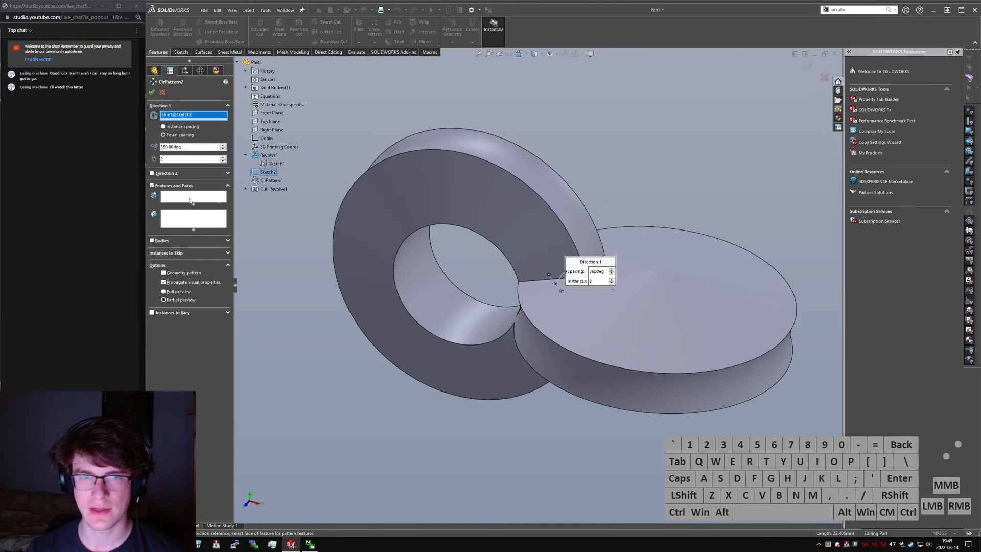
left_click(182, 199)
left_click(182, 215)
left_click(187, 197)
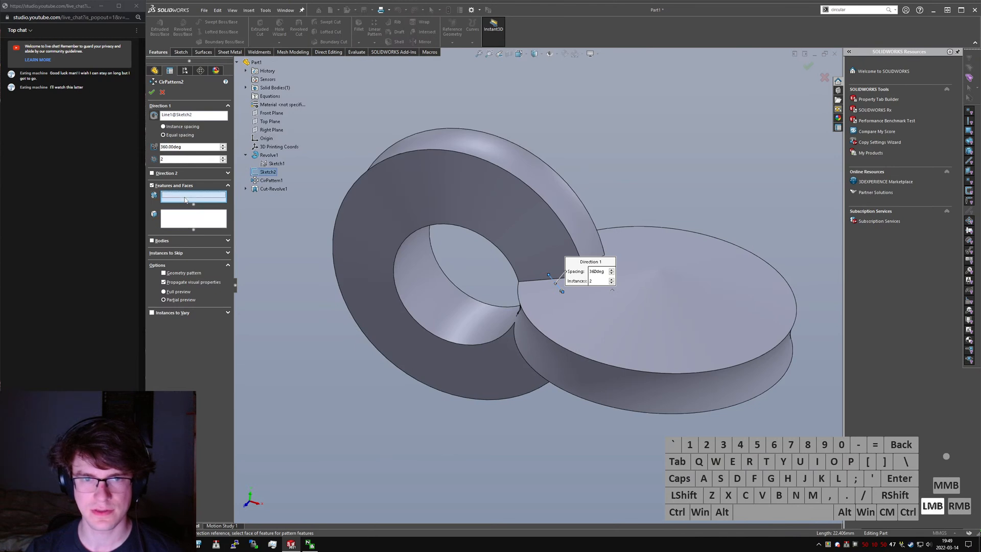
left_click(435, 295)
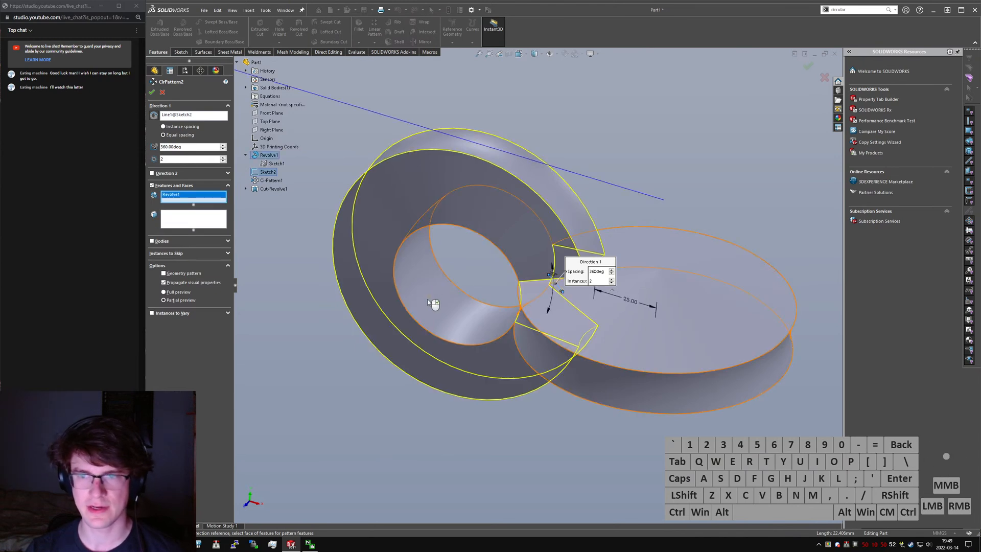
middle_click_drag(429, 305, 441, 319)
left_click(518, 330)
middle_click_drag(519, 332, 539, 336)
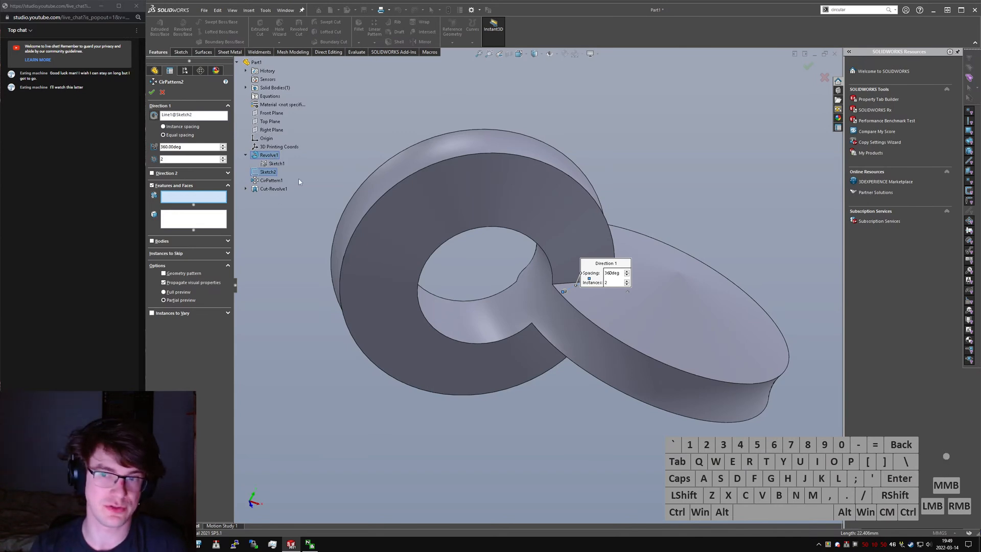
left_click(272, 189)
left_click(151, 92)
- Fillet the edge where the two rings meet and its three related junction edges with a 30 mm radius
middle_click_drag(599, 251, 587, 168)
left_click(586, 159)
type("sfillet")
key("Return")
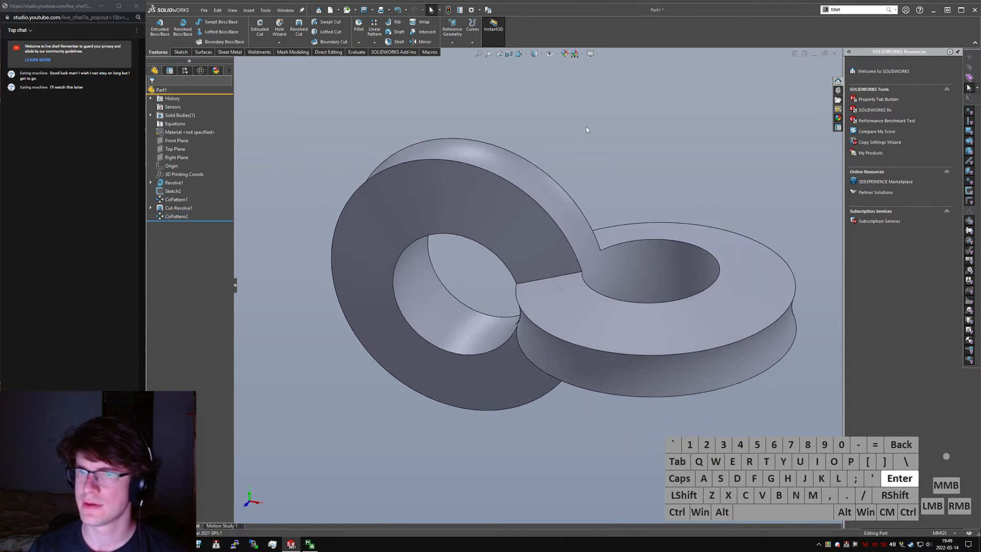
left_click(532, 282)
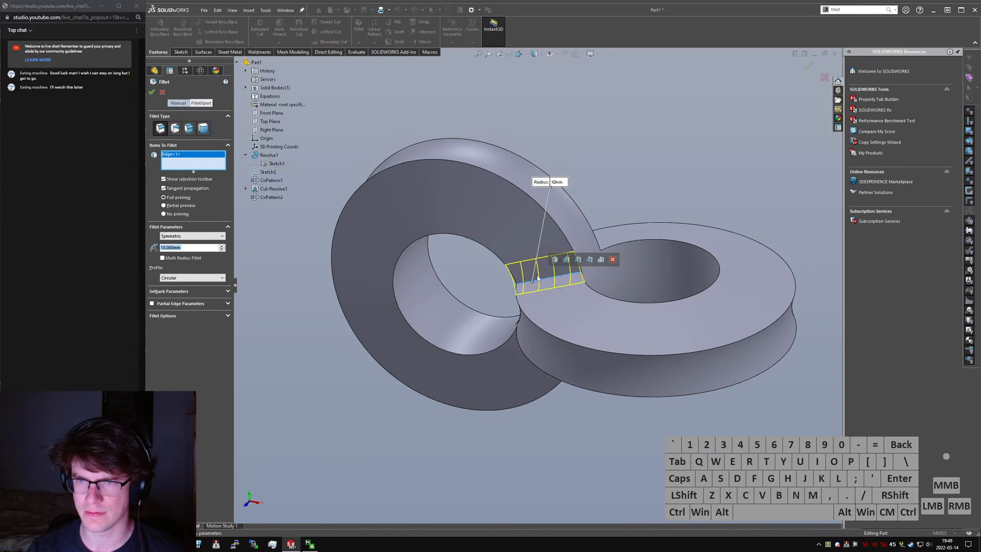
left_click(555, 259)
left_click(556, 173)
type("30")
key("Return")
key("Return")
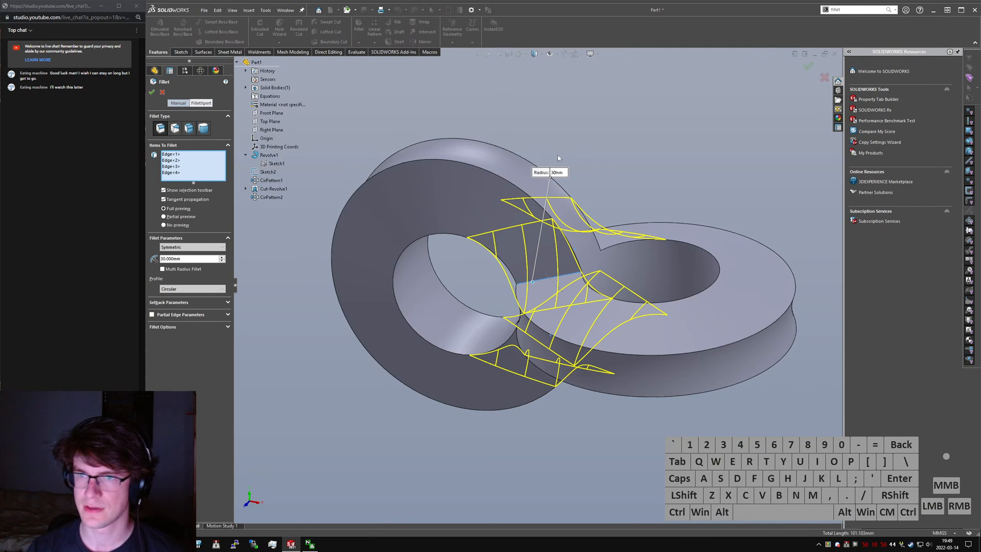
- Fillet all edges of the two rings' concave outer face and inner hole face with a 2 mm radius
left_click(562, 148)
type("sfillet")
key("Return")
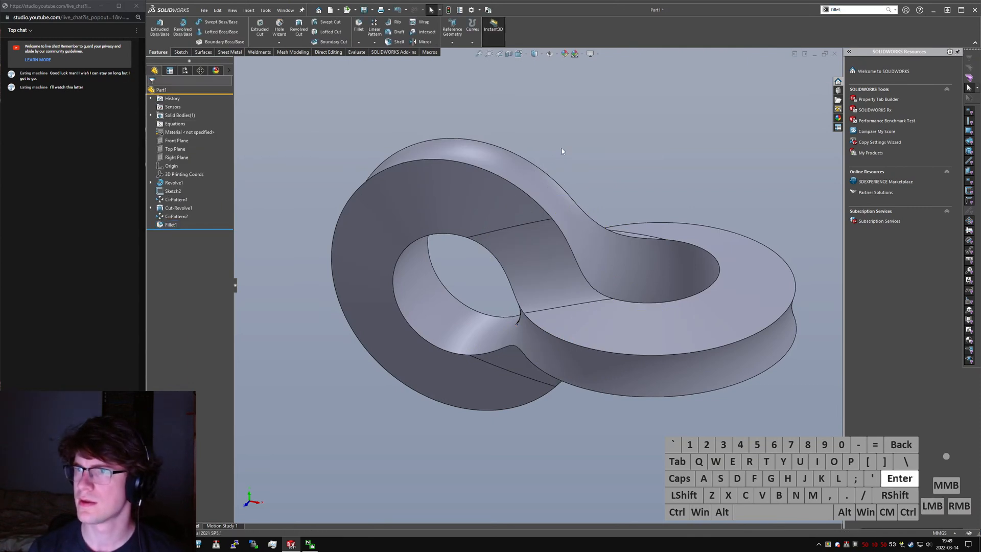
left_click(429, 305)
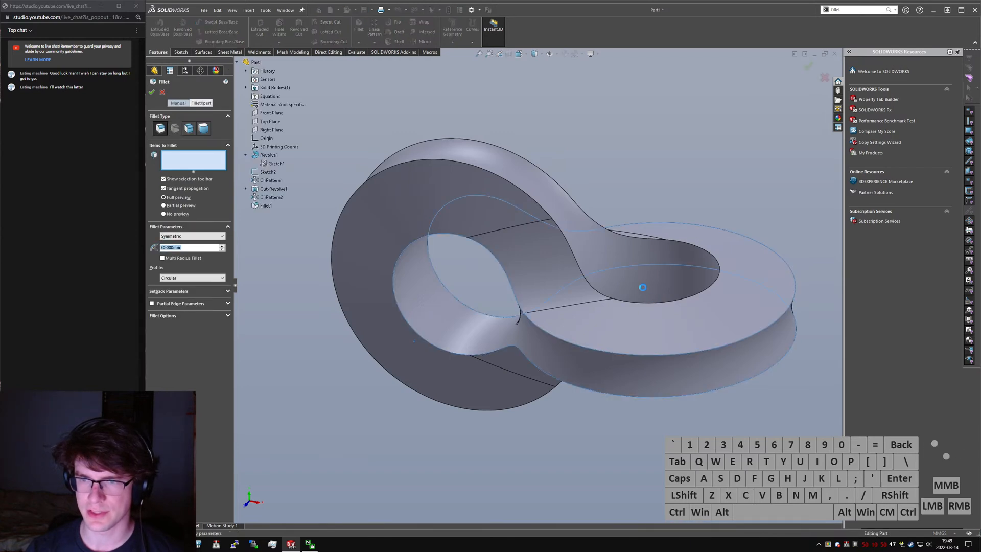
left_click(654, 288)
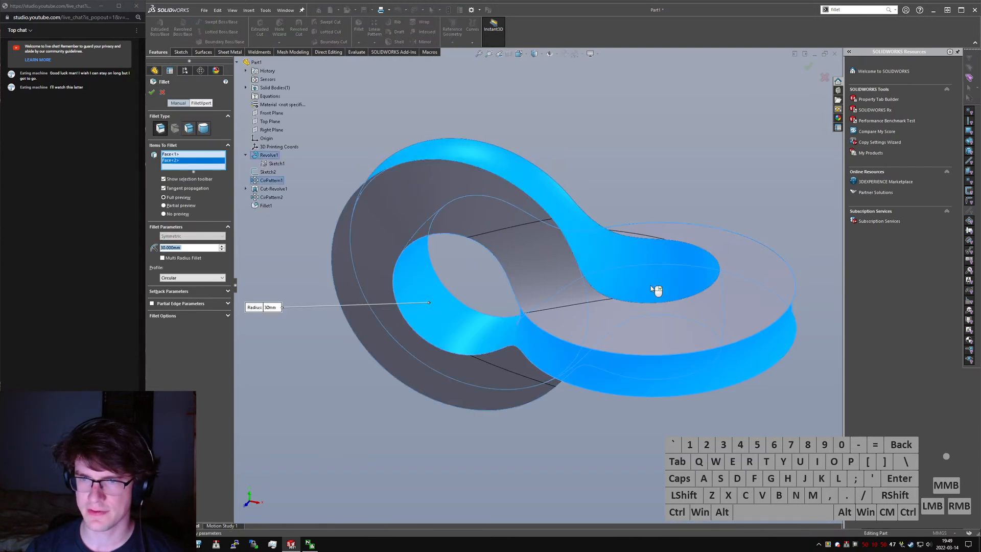
type("2")
key("Return")
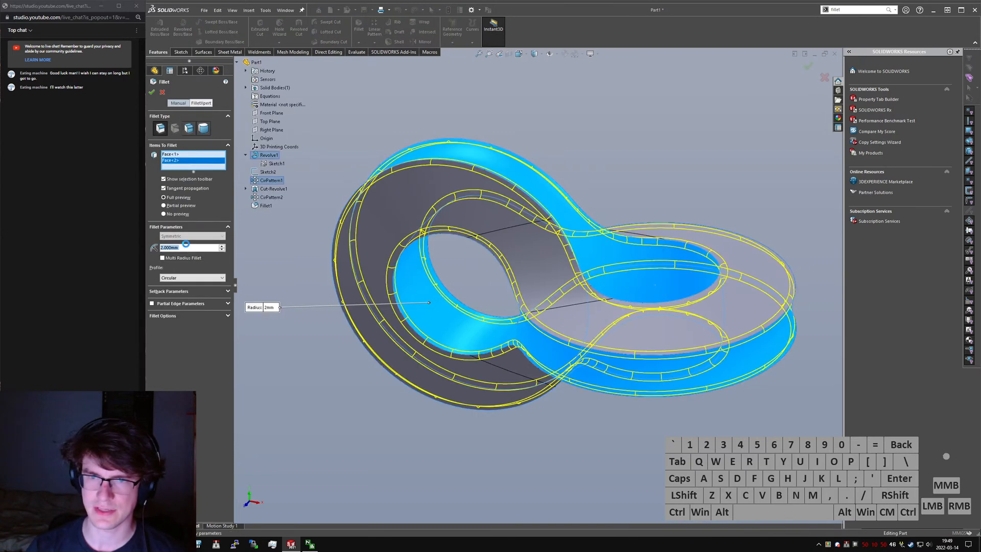
key("Return")
mouse_move(696, 325)
middle_mouse_down()
mouse_move(682, 352)
mouse_move(696, 336)
middle_mouse_up()
- Switch to the web browser and examine the reference photos on the Behance Infinite 8 Form Exploration page
key("alt+Tab")
key("alt+Tab")
key("alt+Tab")
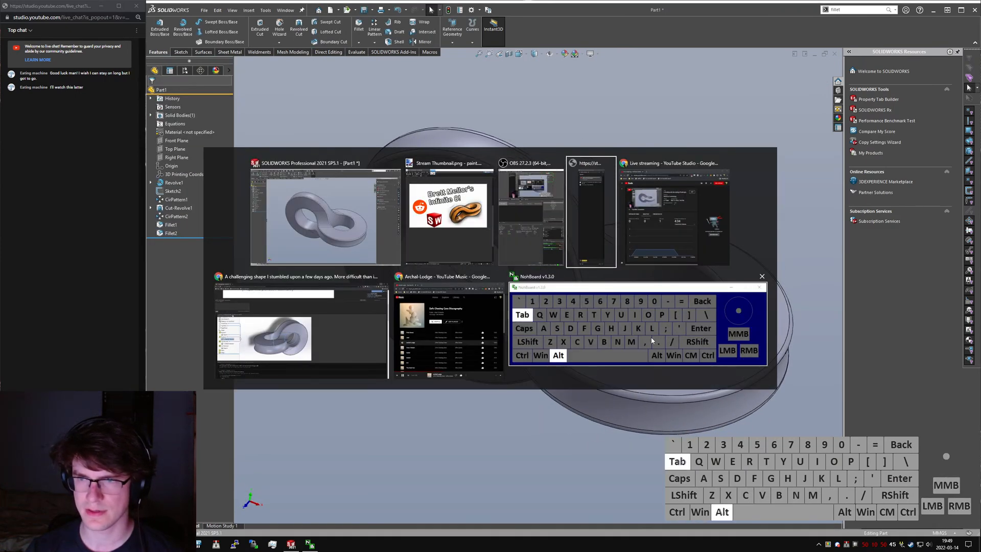
key("alt+shift+Tab")
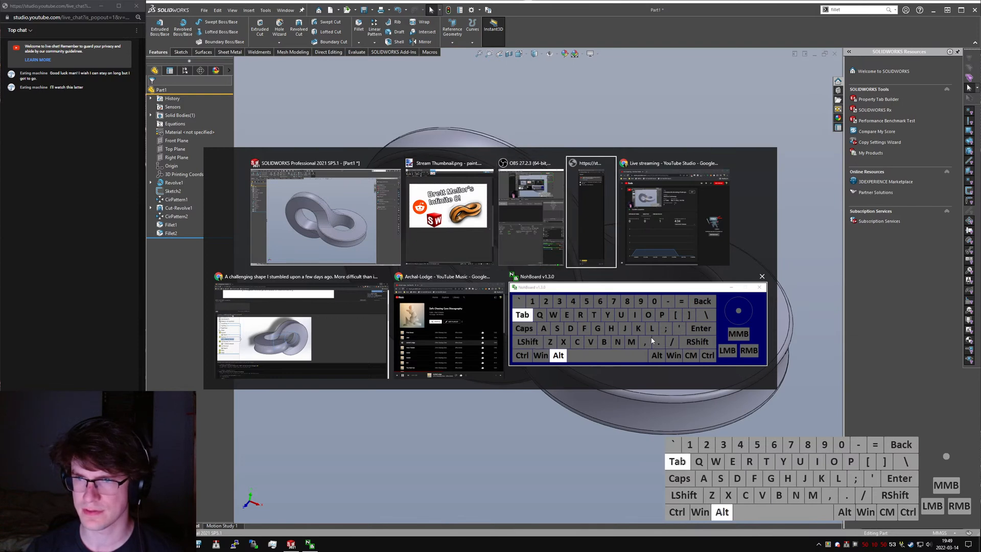
key("alt+shift+Tab")
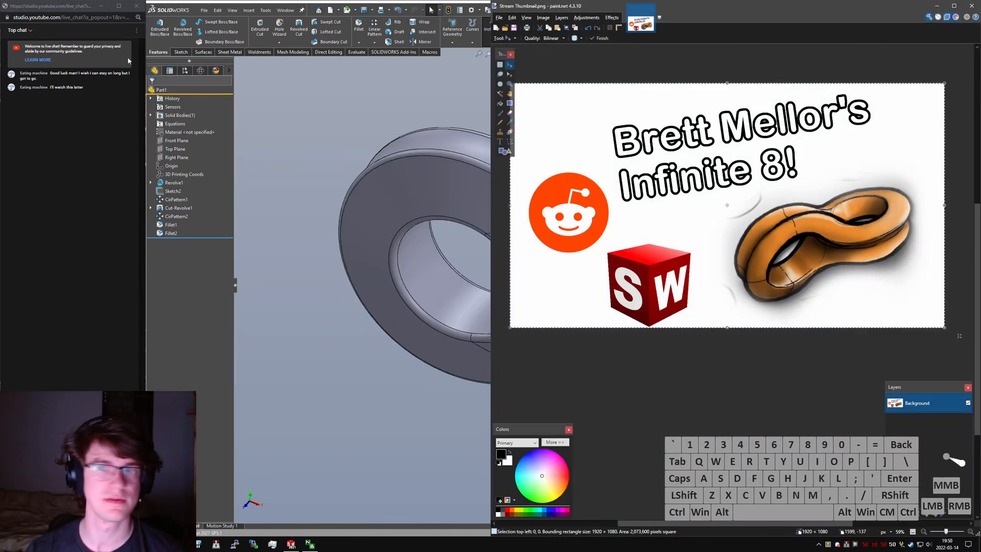
left_click(938, 6)
key("ctrl+shift+t")
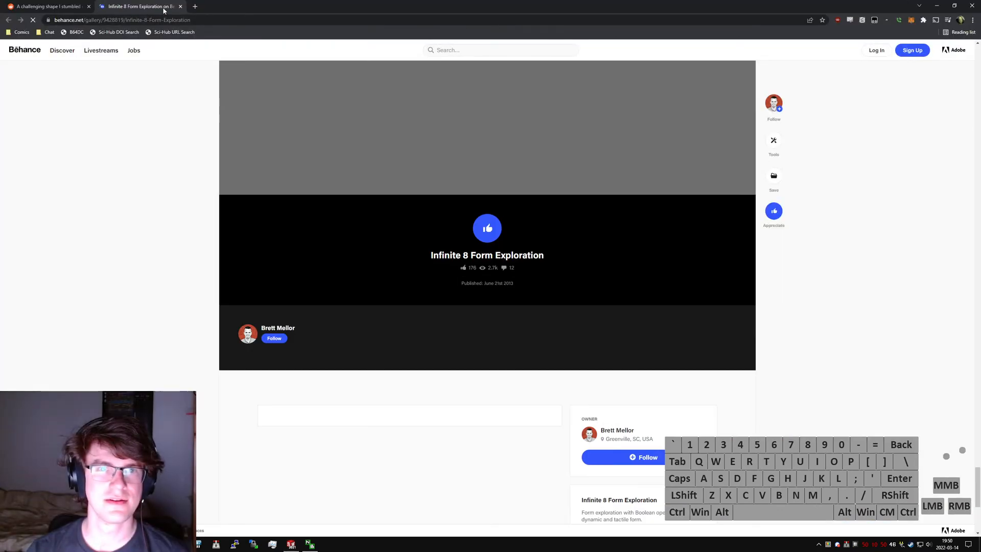
left_click(232, 16)
scroll(514, 273, "up", 5)
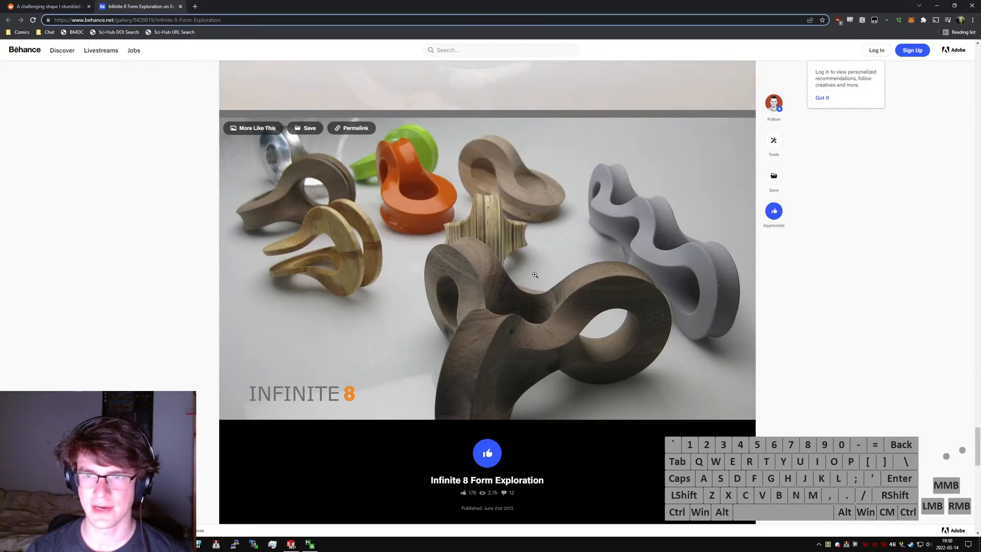
- Go back to the Reddit challenge post and shrink and reposition its window to compare the reference image with the model
key("ctrl+shift+Tab")
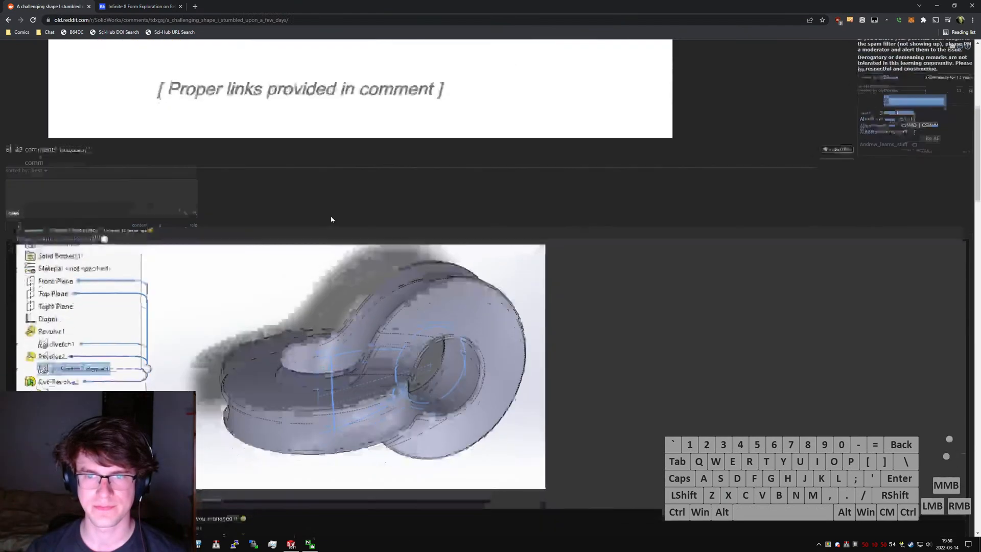
scroll(330, 215, "up", 7)
left_click_drag(330, 6, 218, 128)
middle_click_drag(620, 295, 490, 358)
left_click(123, 126)
left_click(70, 126)
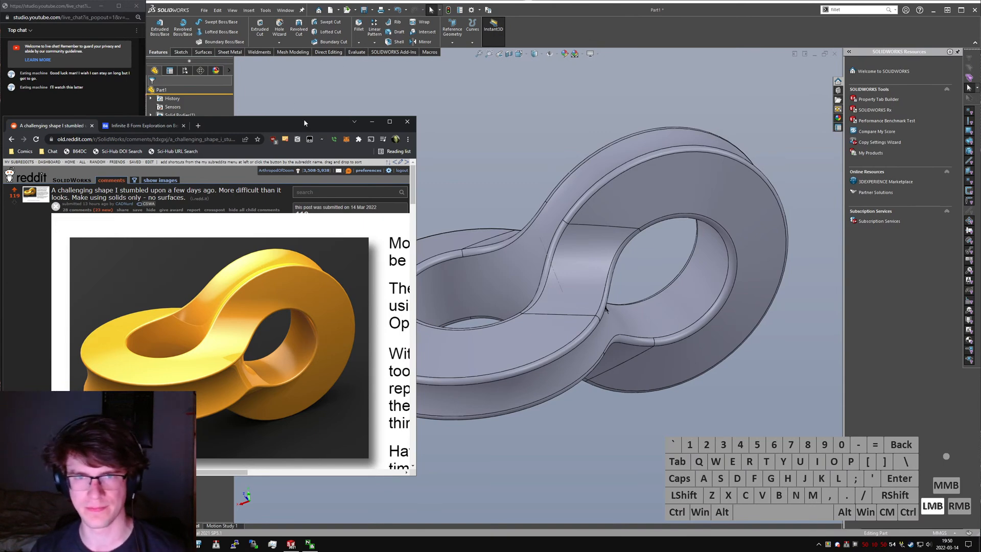
left_click_drag(304, 122, 328, 24)
left_click_drag(442, 380, 738, 479)
- Read the post's comments, expand the linked image of a surfaced variant, and return to the SolidWorks model
scroll(337, 324, "down", 8)
scroll(337, 324, "down", 15)
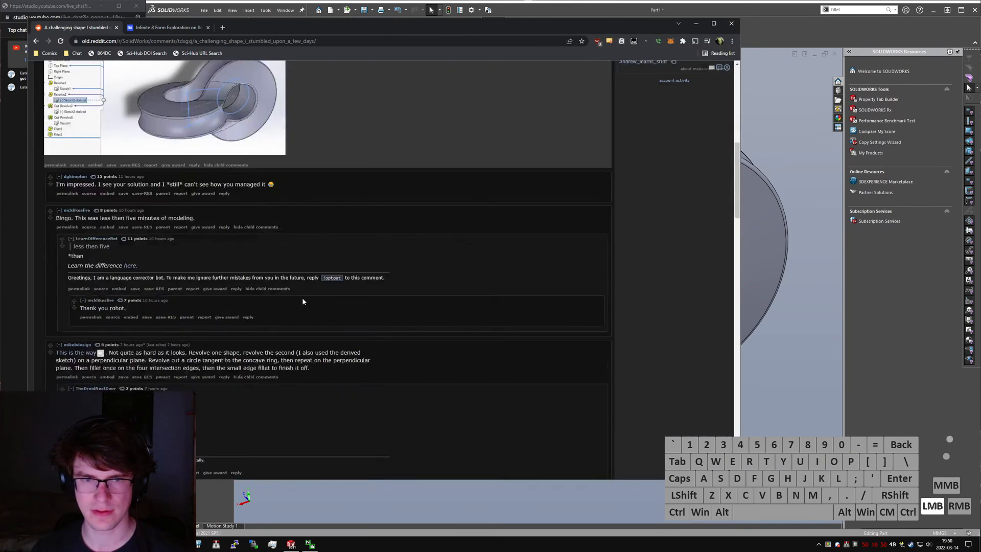
left_click(386, 284)
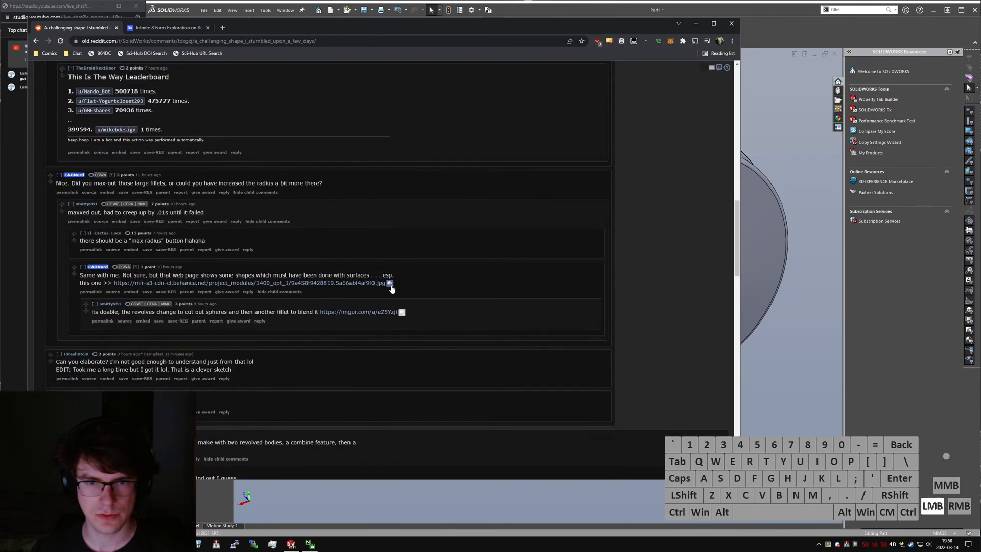
scroll(340, 319, "down", 3)
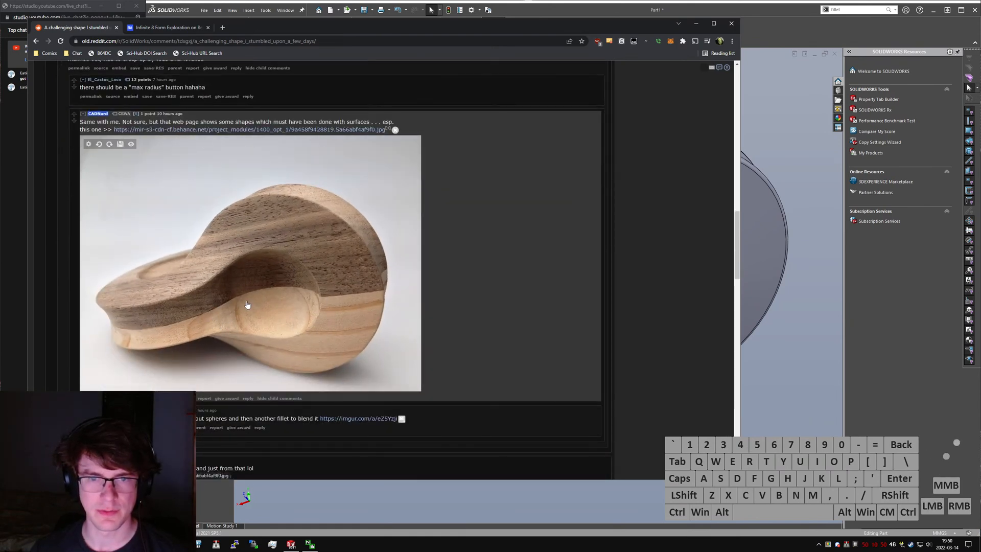
left_click(698, 23)
- Suppress the revolved cut and its circular pattern, and roll the feature history back to just after the first circular pattern
left_click(174, 216)
left_click(185, 193)
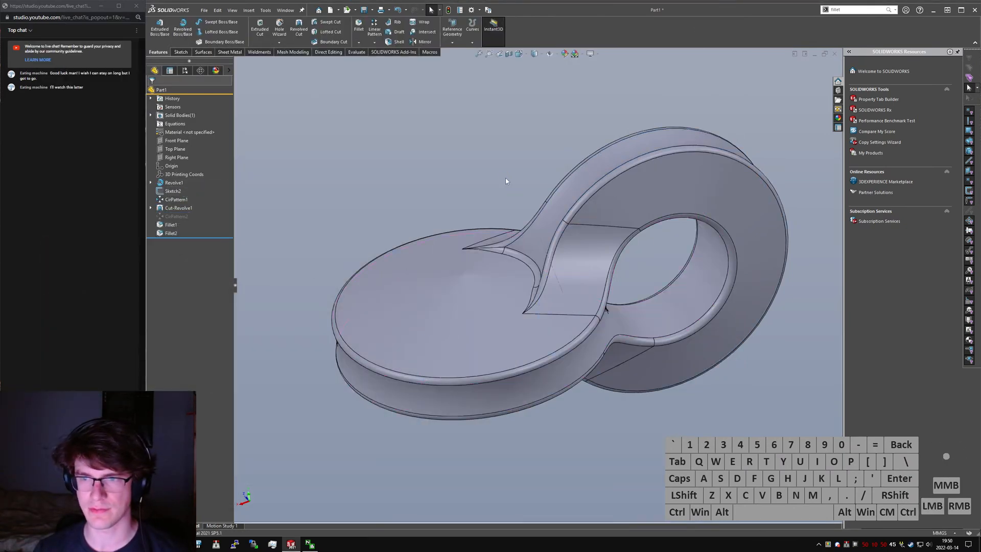
left_click(178, 208)
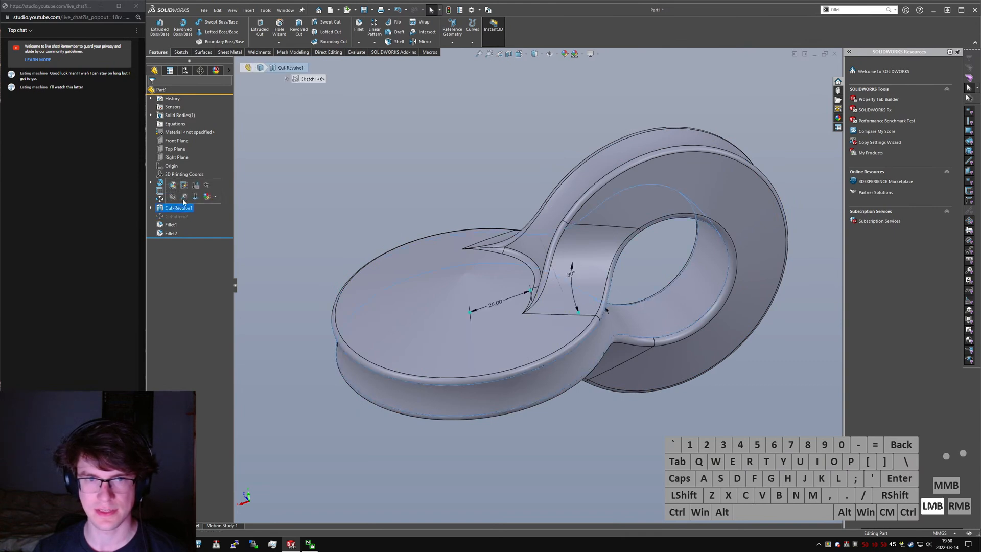
left_click(173, 196)
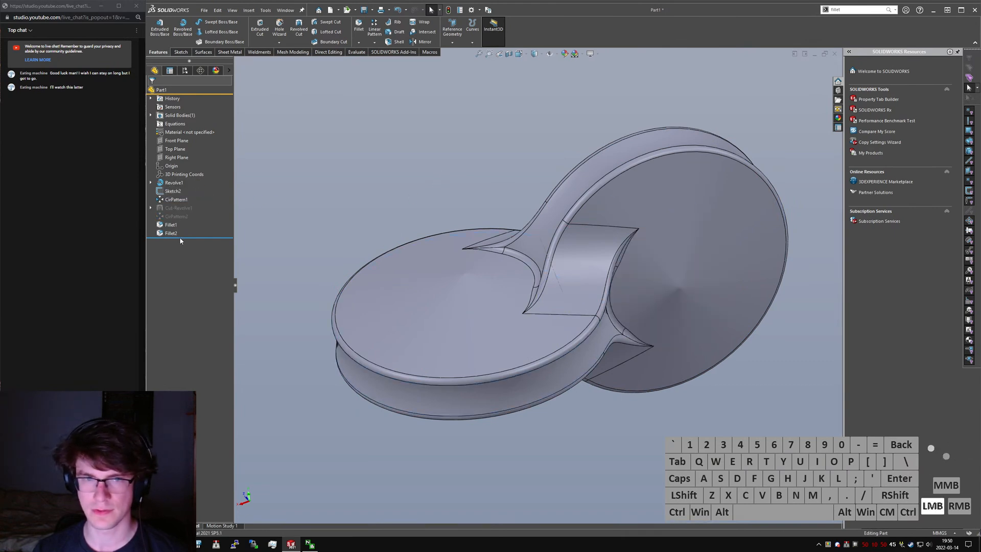
left_click_drag(188, 236, 188, 203)
middle_click_drag(482, 182, 454, 174)
left_click(455, 174)
key("s")
type("sketch")
key("Return")
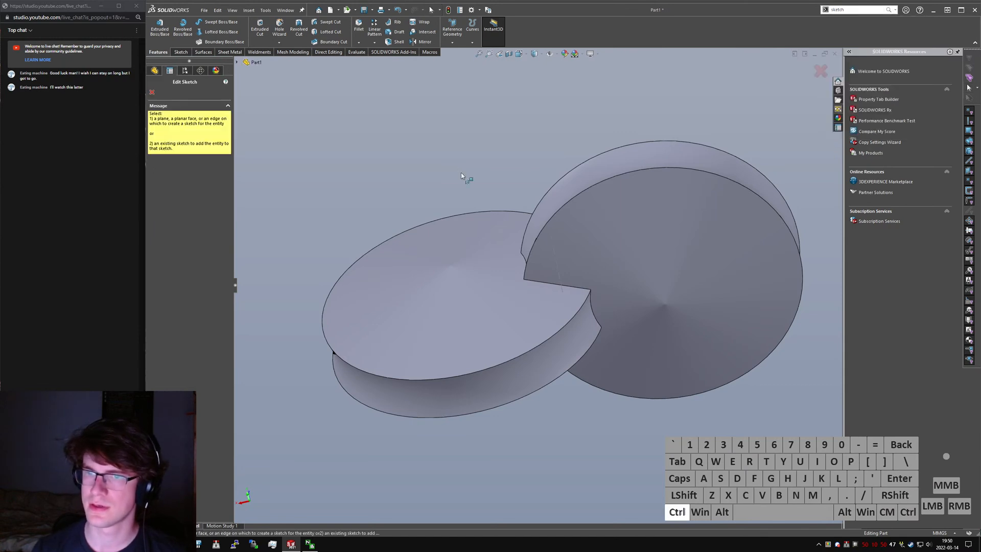
key("ctrl+5")
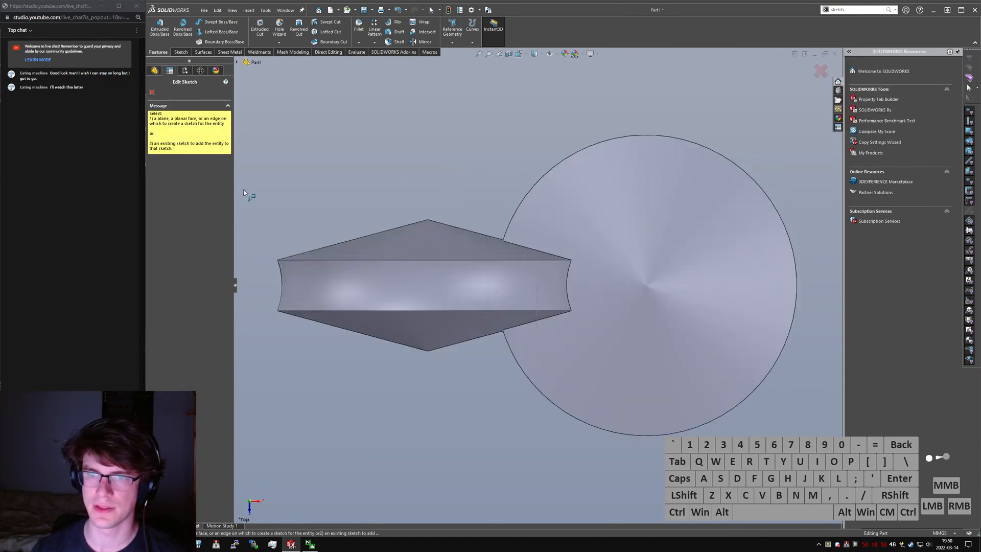
key("Escape")
- Inspect the first revolve's sketch profile and dimensions against the two solid discs
left_click(171, 192)
mouse_move(531, 264)
middle_mouse_down()
mouse_move(631, 229)
mouse_move(608, 265)
middle_mouse_up()
left_click(150, 182)
left_click(173, 191)
mouse_move(439, 265)
middle_mouse_down()
mouse_move(551, 307)
mouse_move(719, 416)
mouse_move(612, 404)
mouse_move(646, 372)
mouse_move(645, 429)
mouse_move(644, 392)
middle_mouse_up()
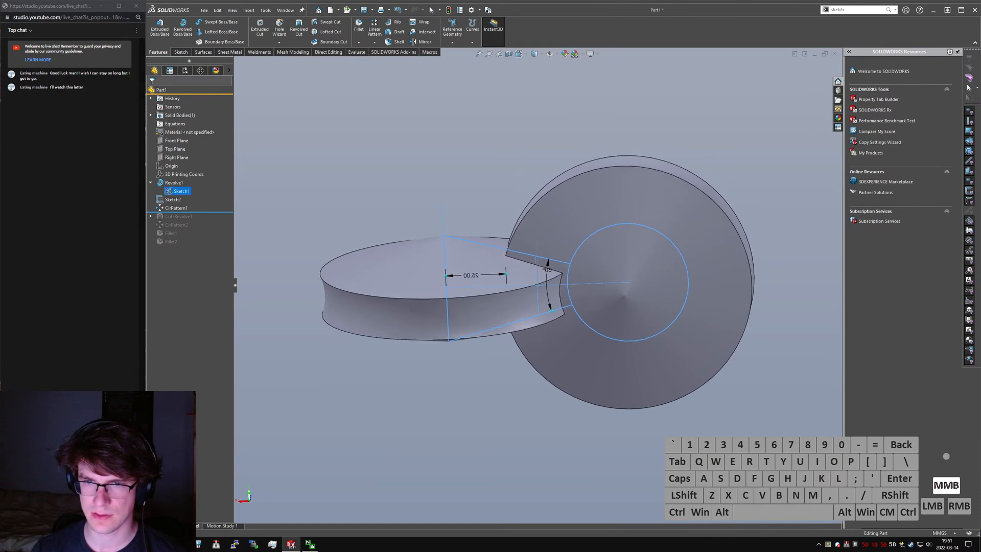
middle_click_drag(360, 271, 363, 268)
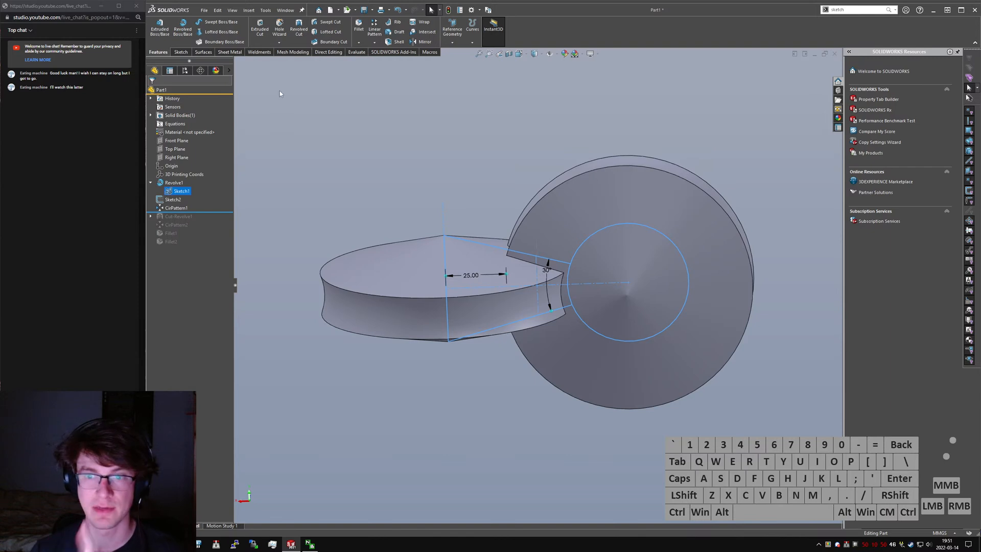
left_click(342, 155)
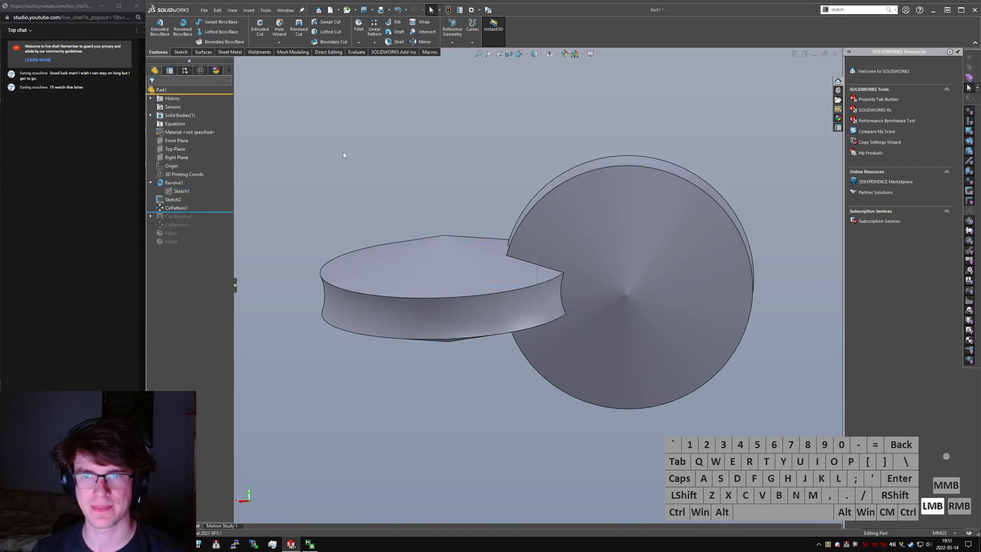
- Start a new sketch on the Front Plane, viewed from the front, and show the first revolve's sketch for reference
left_click(182, 52)
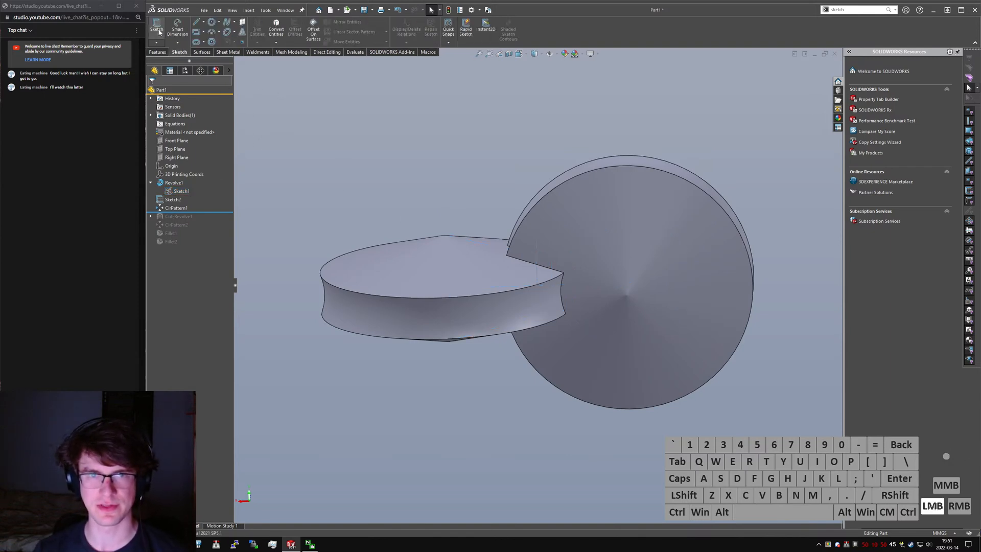
key("ctrl+7")
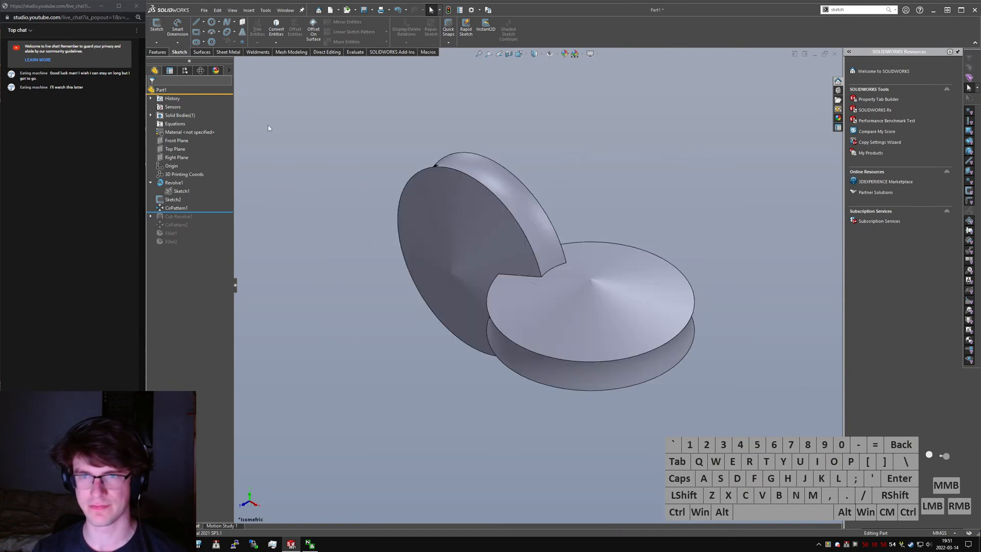
left_click(177, 158)
left_click(168, 141)
left_click(157, 26)
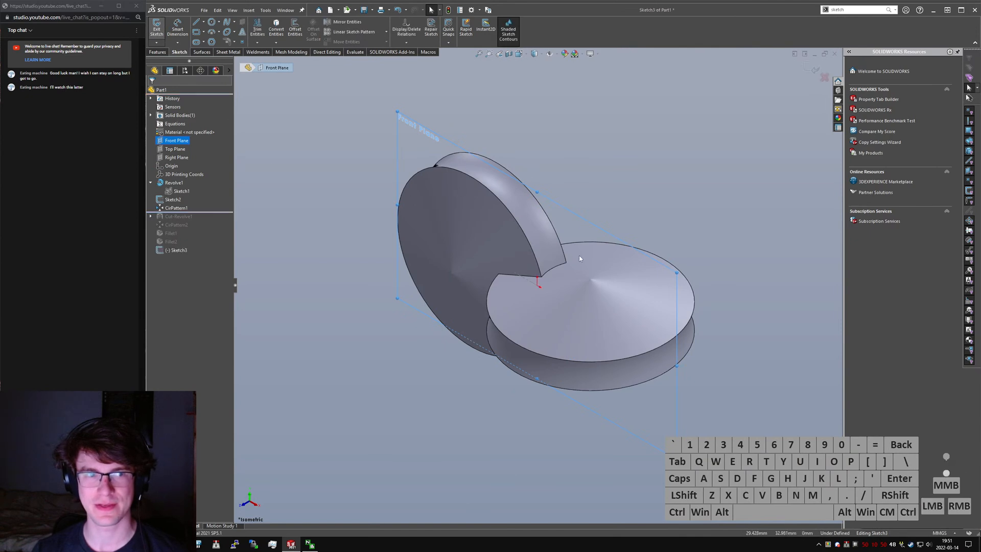
key("ctrl+1")
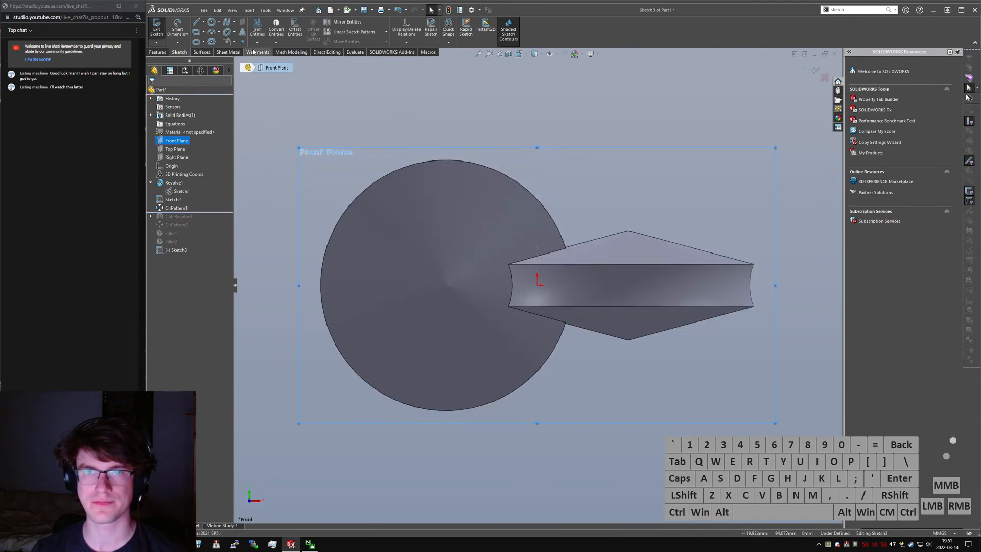
left_click(179, 192)
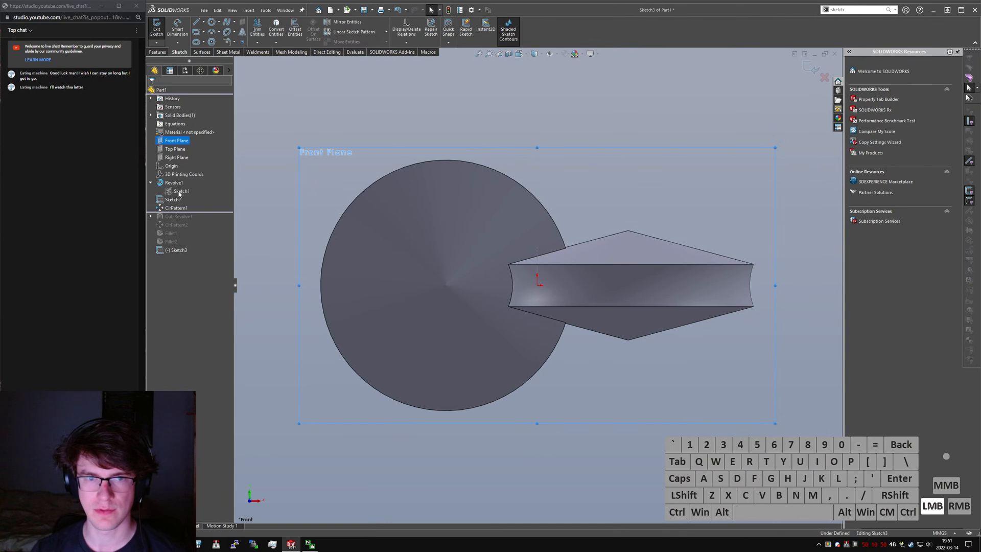
left_click(219, 32)
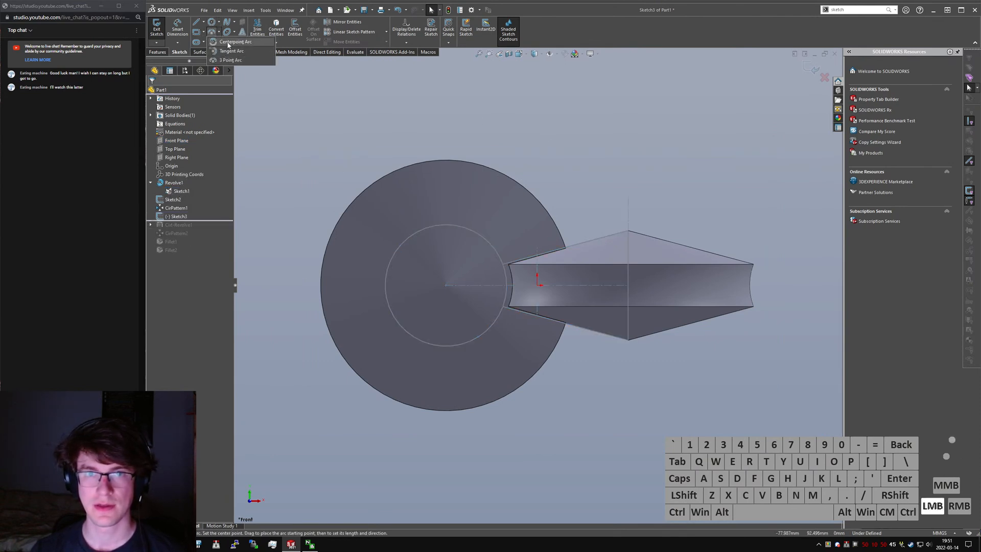
left_click(226, 41)
left_click(628, 285)
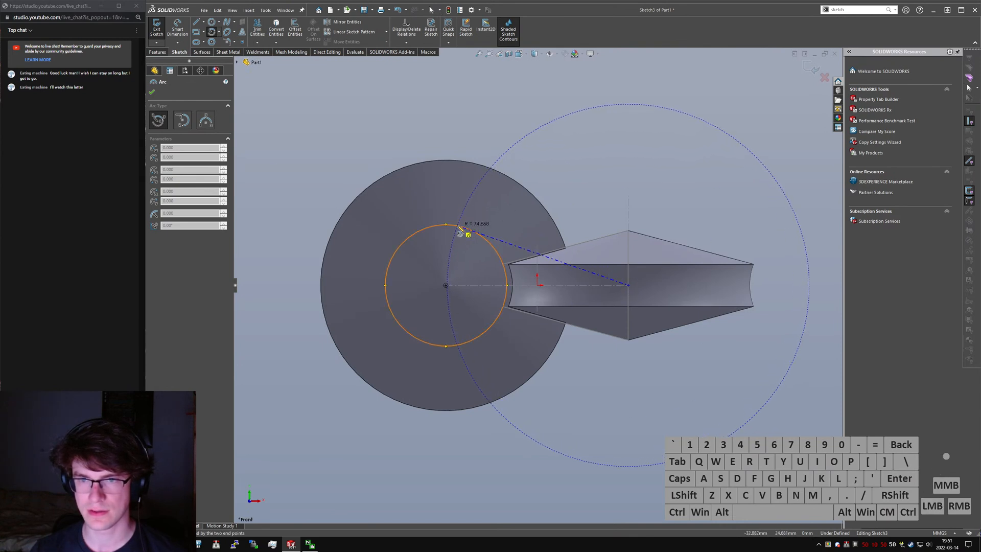
key("Escape")
- Sketch a centerpoint arc around the upright disc's centre, about 74.6 mm in radius, ending on the other disc's upper and lower sloping edges
left_click(212, 32)
left_click(445, 285)
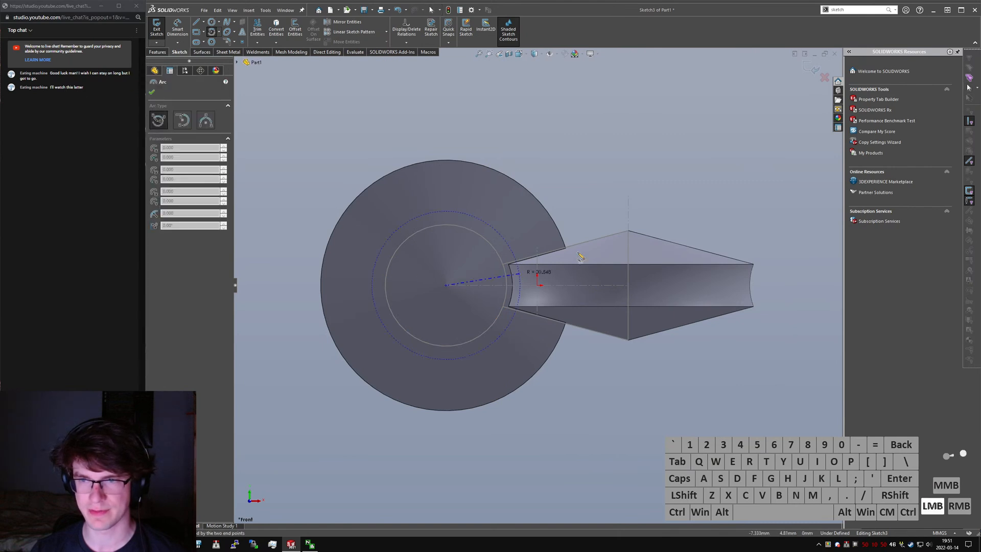
left_click(624, 233)
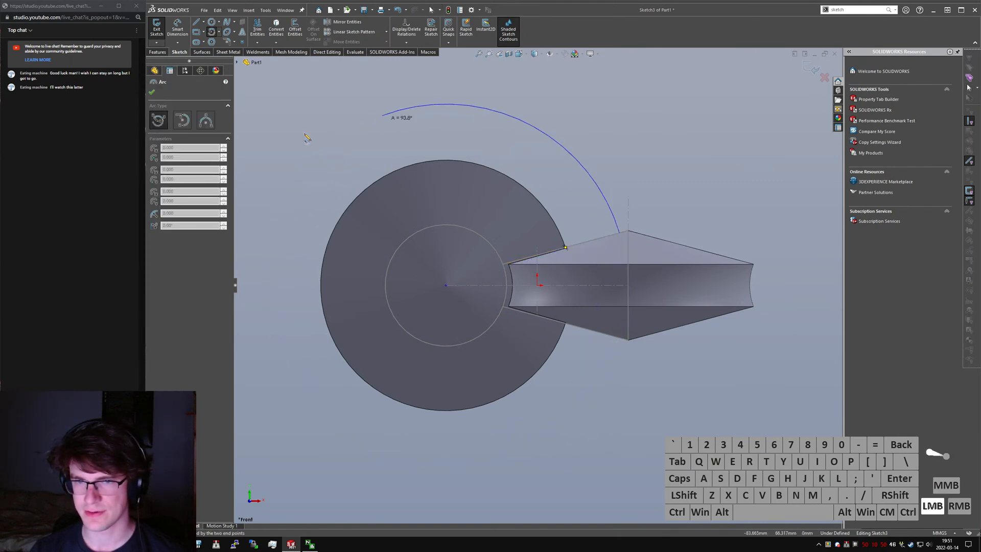
left_click(611, 348)
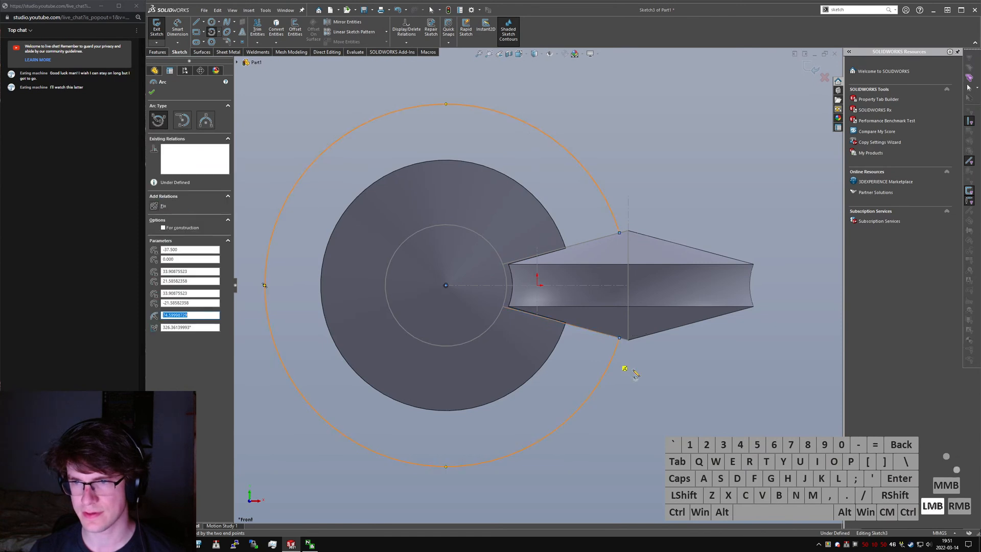
key("Escape")
- Make the large arc coincident with the reference centreline's endpoint at the horizontal disc's centre
left_click(628, 287)
left_click(617, 226, "ctrl")
key("ctrl+alt+d")
left_click(658, 191)
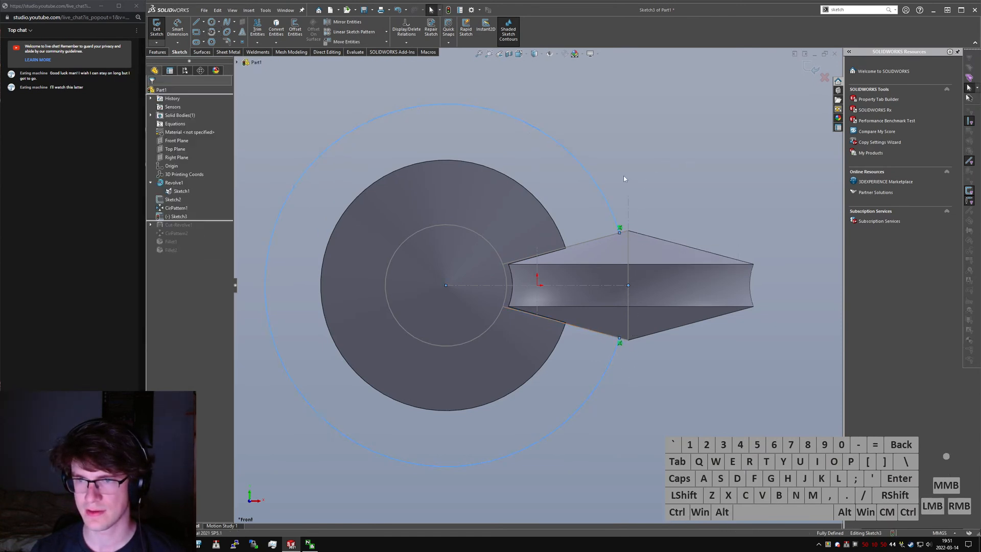
mouse_move(572, 185)
middle_mouse_down()
mouse_move(556, 220)
mouse_move(516, 173)
middle_mouse_up()
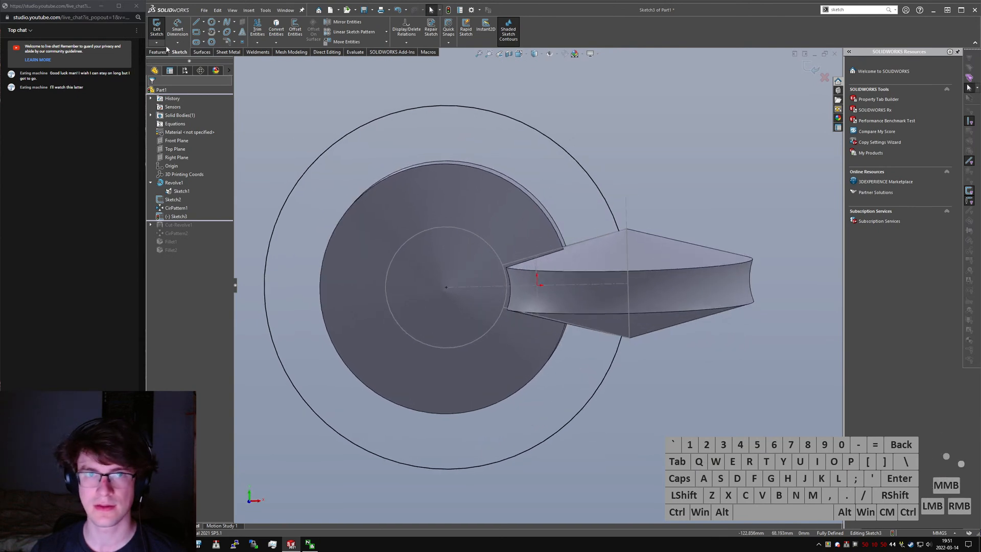
left_click(196, 22)
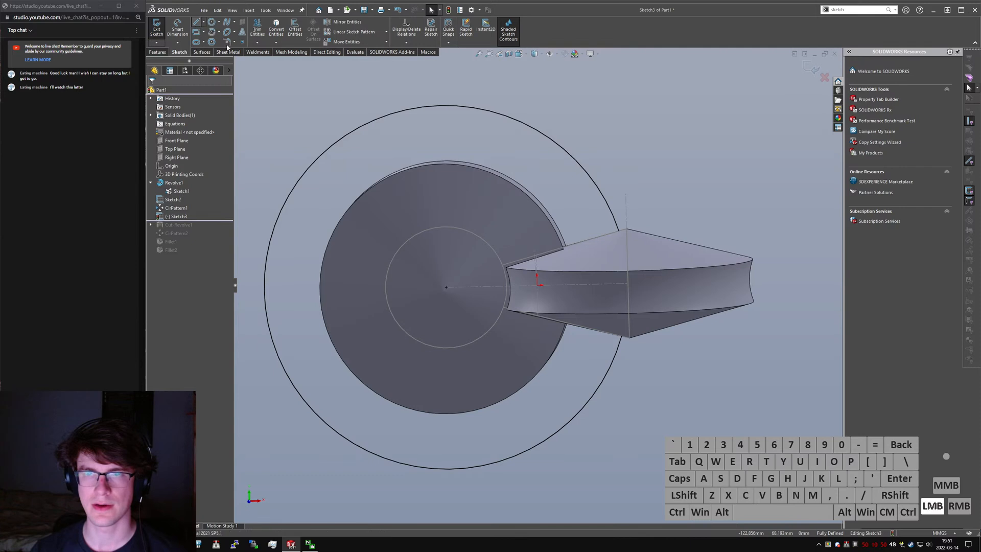
left_click(619, 180)
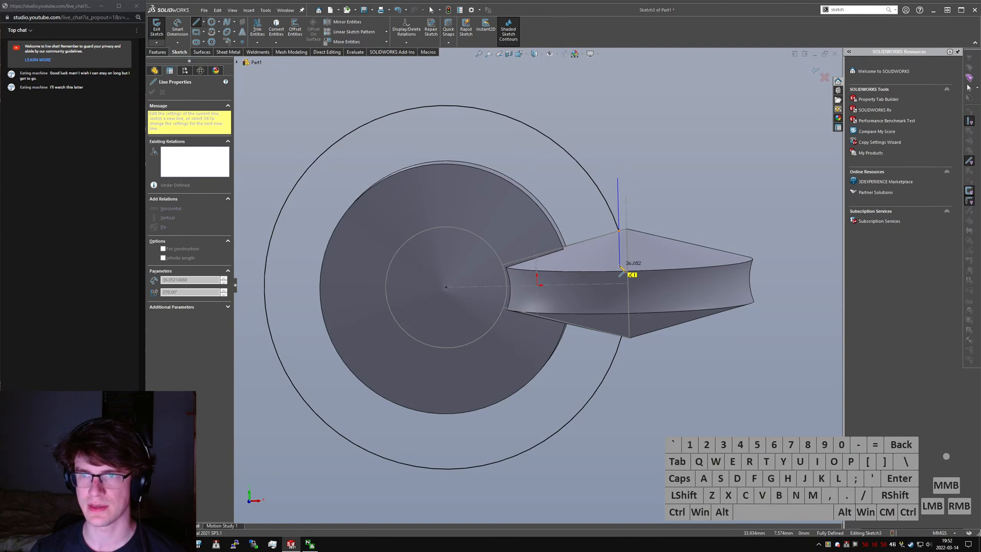
key("Escape")
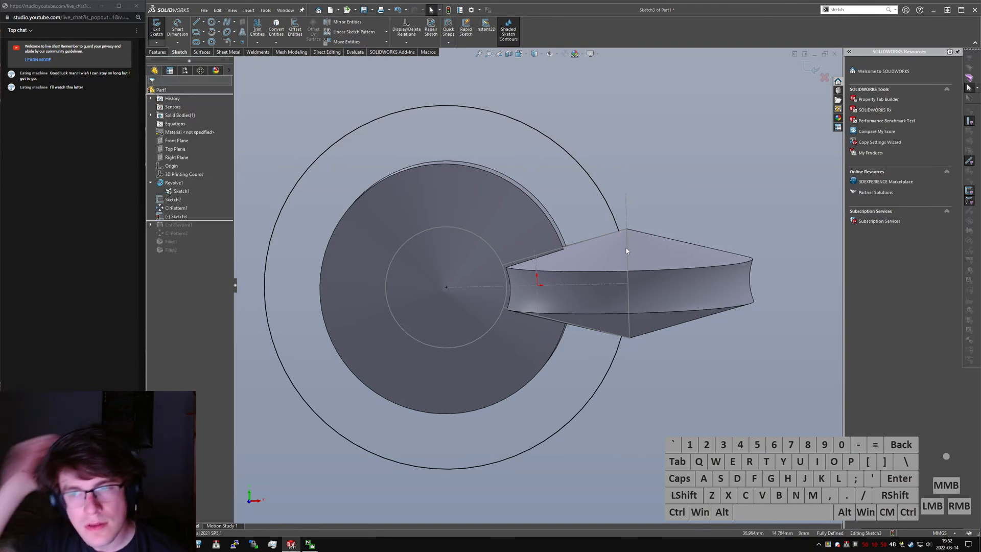
- Remove the relations holding the large arc's two endpoints and pull both ends back from the horizontal disc's sloping edges
left_click(618, 231)
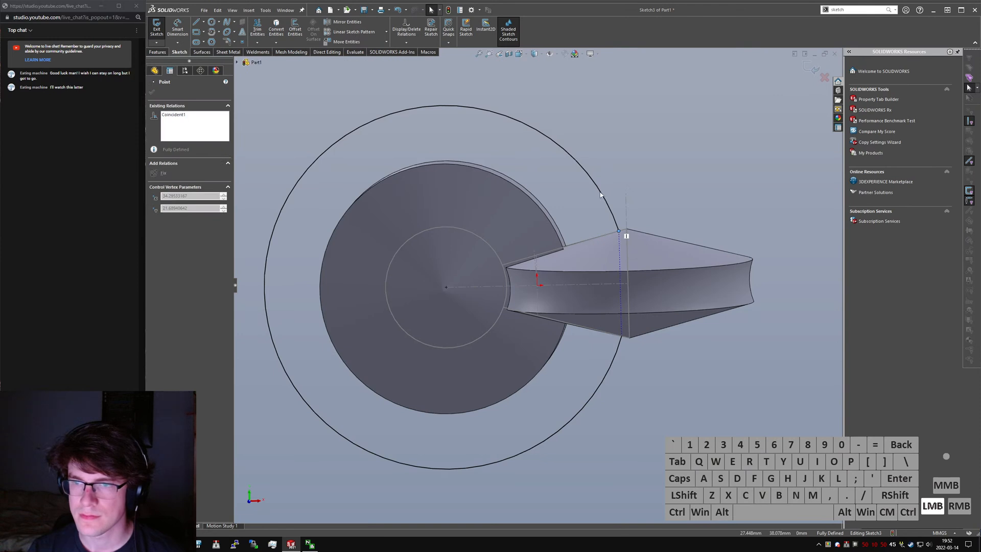
left_click(609, 213)
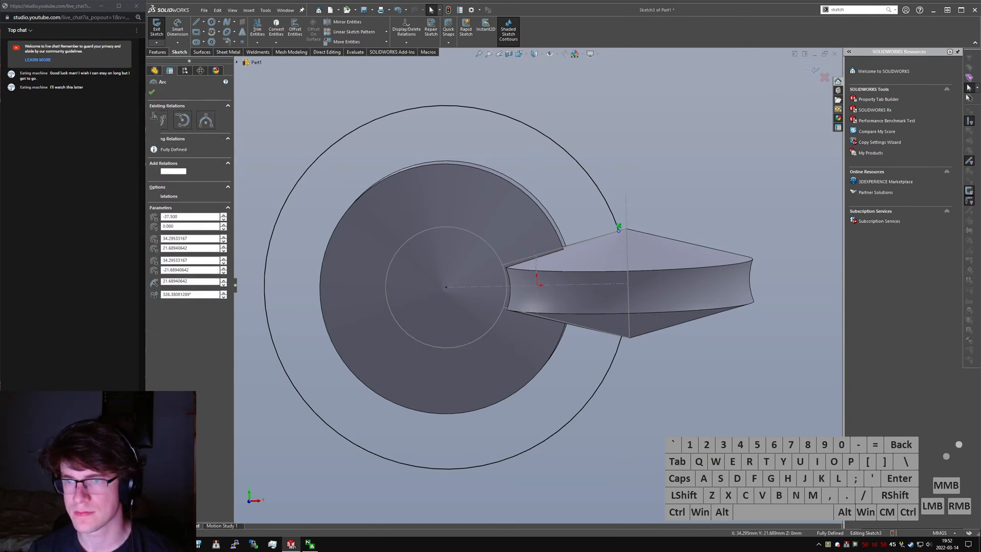
left_click(620, 236)
left_click(621, 345)
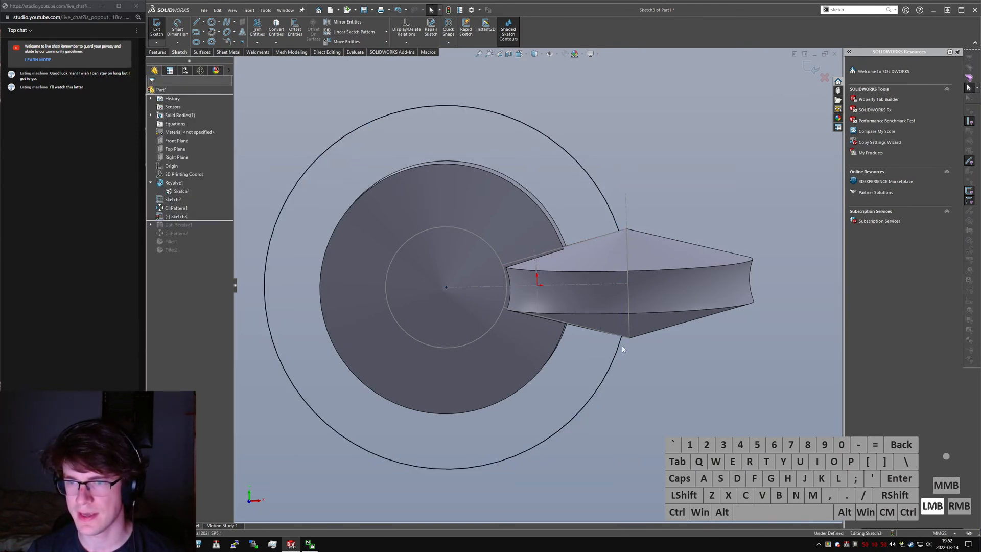
left_click(630, 352)
left_click_drag(621, 338, 611, 364)
left_click_drag(617, 233, 604, 196)
left_click(584, 206)
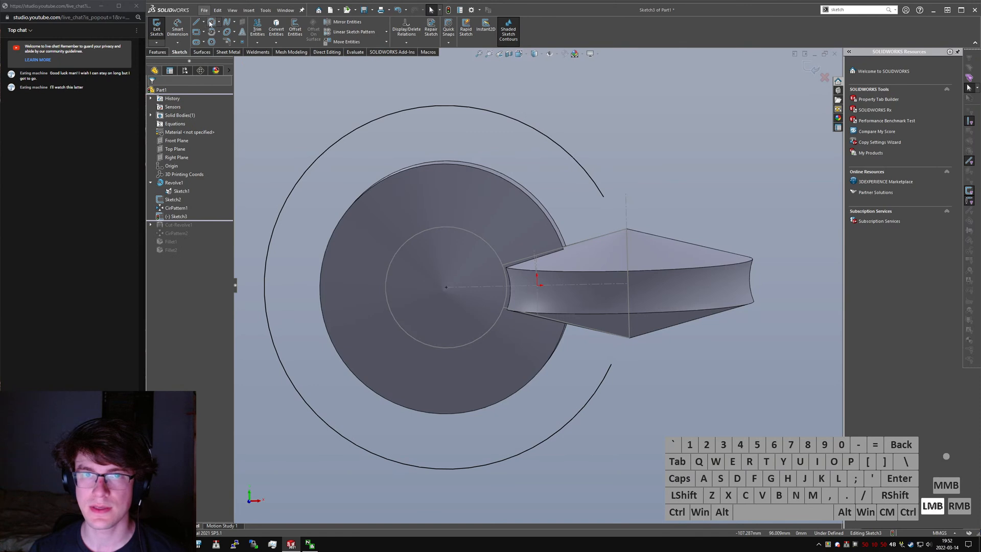
- Sketch a circle centred on the large arc's upper end, with a chord line about 25.6 mm long across it
left_click(211, 22)
left_click(603, 197)
left_click(635, 201)
right_click_drag(720, 209, 574, 214)
left_click_drag(585, 224, 629, 181)
left_click(636, 195)
left_click(580, 219)
key("Escape")
left_click(636, 200)
left_click(640, 202)
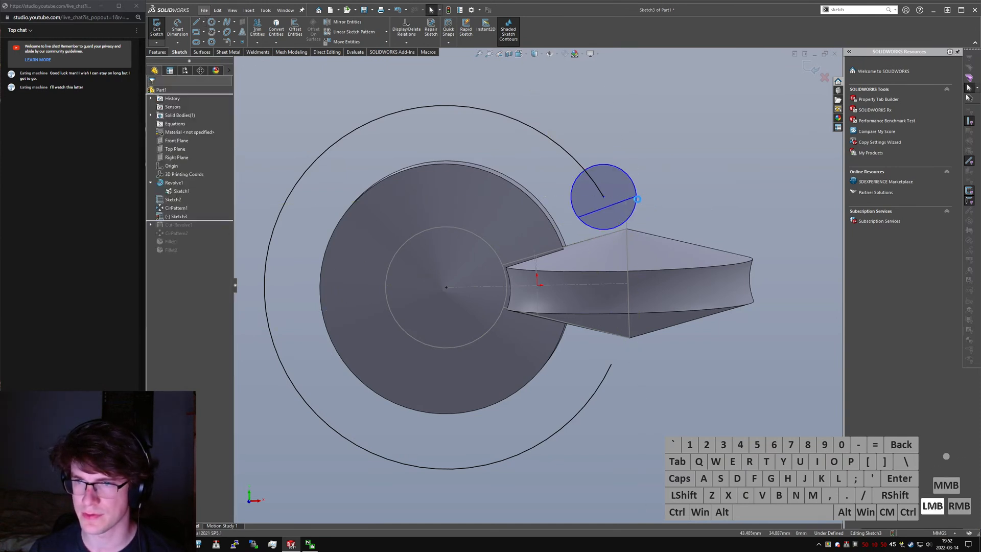
- Place the chord line's midpoint on the large arc's upper endpoint at the circle's centre
left_click(603, 197, "ctrl")
left_click(614, 209, "ctrl")
key("alt+m")
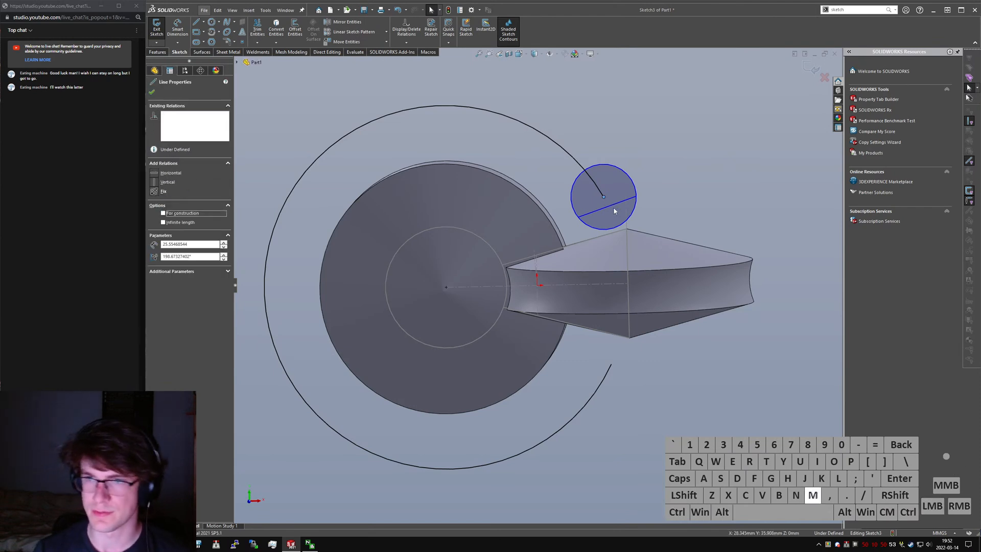
- Trim away the circle's half above the chord line, leaving a closed semicircle with a solid straight edge
left_click(640, 200)
left_click(620, 191)
key("alt+c")
left_click(693, 208)
right_click_drag(677, 146, 650, 175)
left_click_drag(637, 163, 563, 187)
key("Escape")
left_click(593, 202)
left_click(592, 202)
key("alt+c")
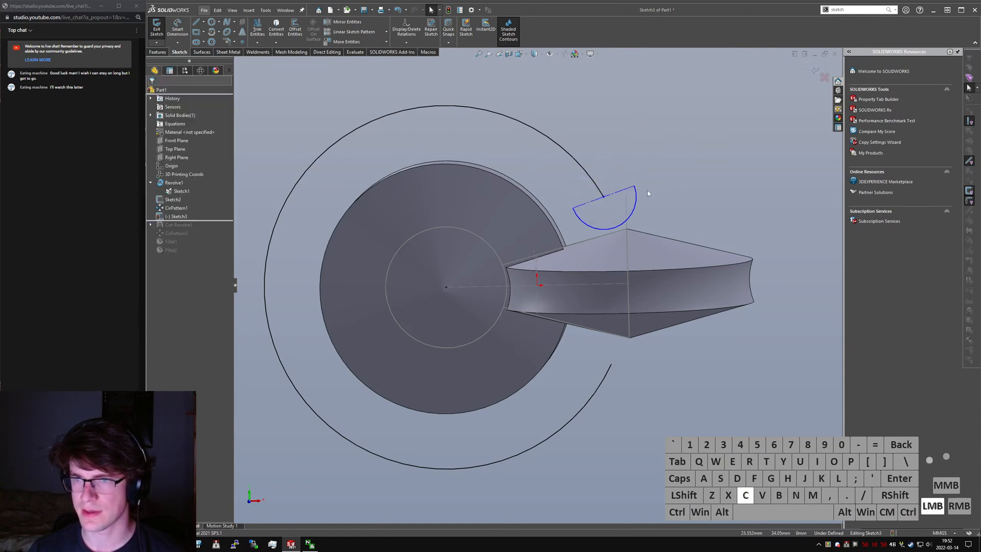
key("Escape")
- Dimension the semicircle arc's lower edge 5 mm from the reference sketch's horizontal centreline
middle_click_drag(569, 211, 566, 204)
right_click_drag(688, 172, 686, 148)
left_click(622, 285)
left_click(615, 227, "shift")
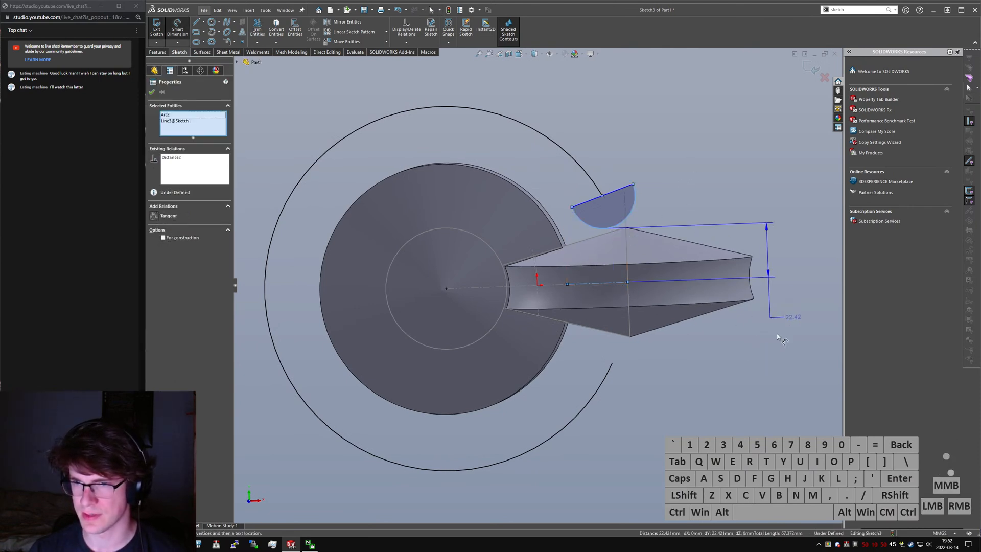
left_click(769, 363)
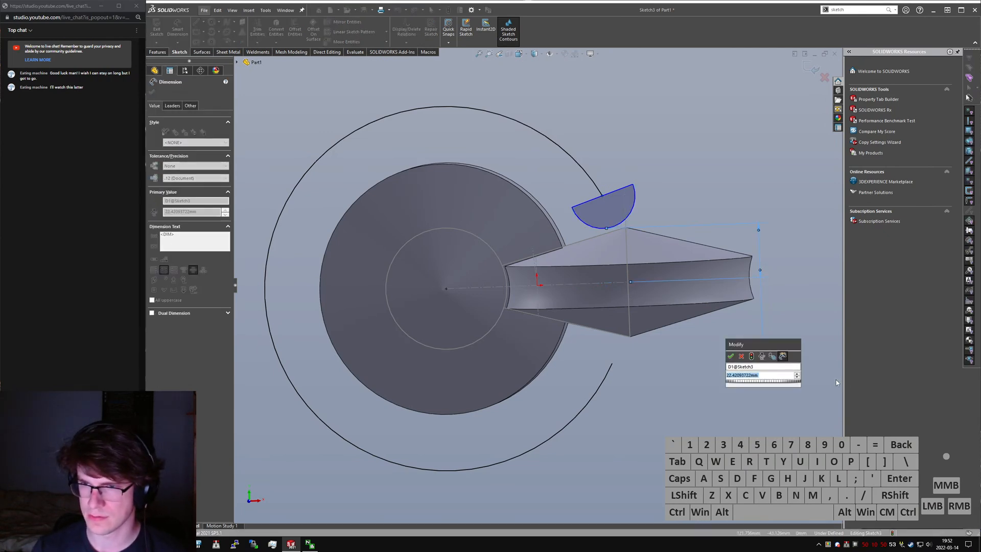
type("5")
key("Return")
key("Escape")
- Make the semicircle's arc equal in radius to the reference circle in the first revolve's sketch
left_click_drag(533, 222, 568, 238)
left_click(565, 216)
left_click(568, 238)
left_click(507, 267, "ctrl")
left_click(493, 253, "ctrl")
left_click(623, 266, "ctrl")
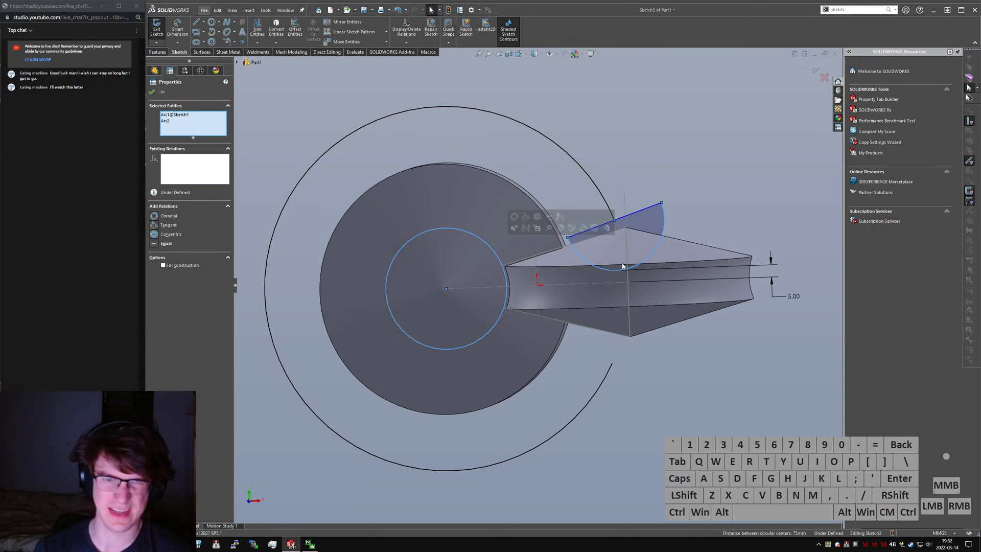
key("alt+q")
key("Escape")
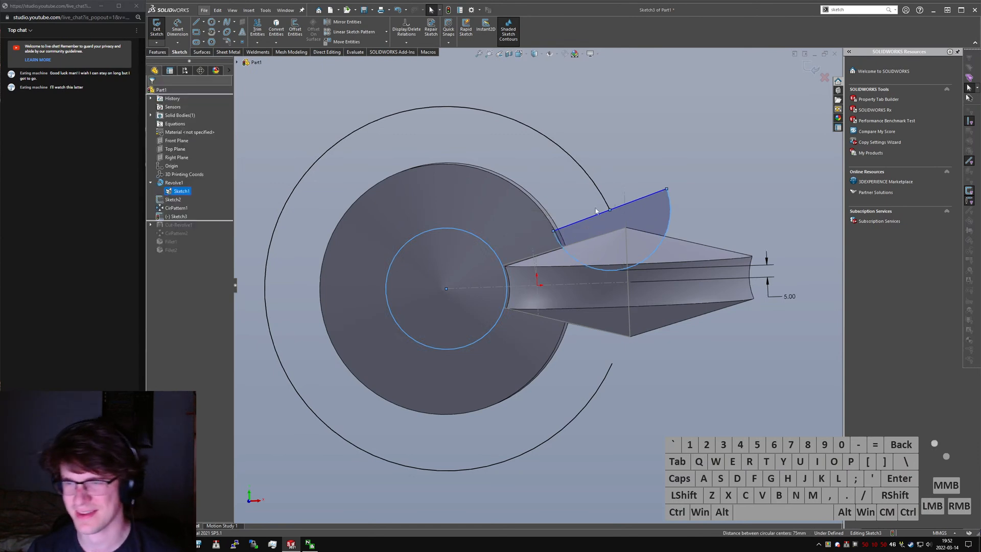
- Sketch a construction line about 37 mm long from the large arc's upper end, tangent to the arc
middle_click_drag(621, 164, 659, 214)
left_click(651, 208)
left_click(602, 183, "ctrl")
key("l")
left_click_drag(610, 218, 581, 142)
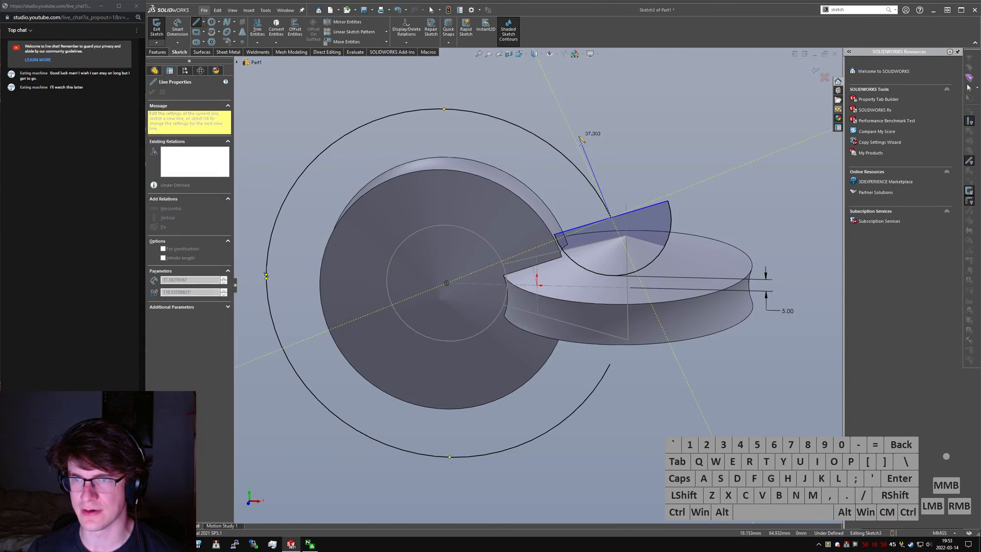
left_click(576, 139)
key("Escape")
key("ctrl+alt+c")
left_click(571, 163, "ctrl")
key("ctrl+alt+a")
key("Escape")
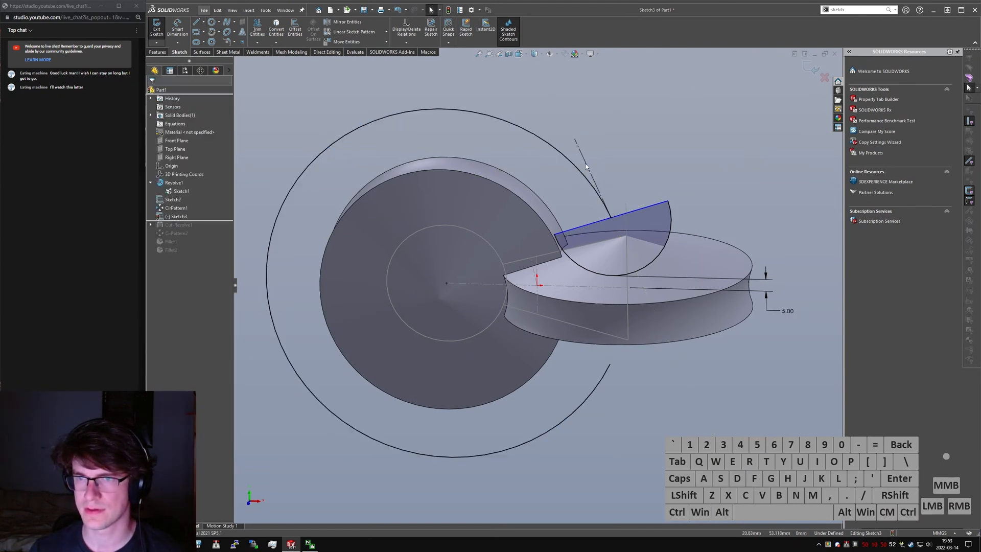
- Make the semicircle's straight edge perpendicular to the tangent construction line
left_click(586, 163)
left_click(618, 216, "ctrl")
key("alt+u")
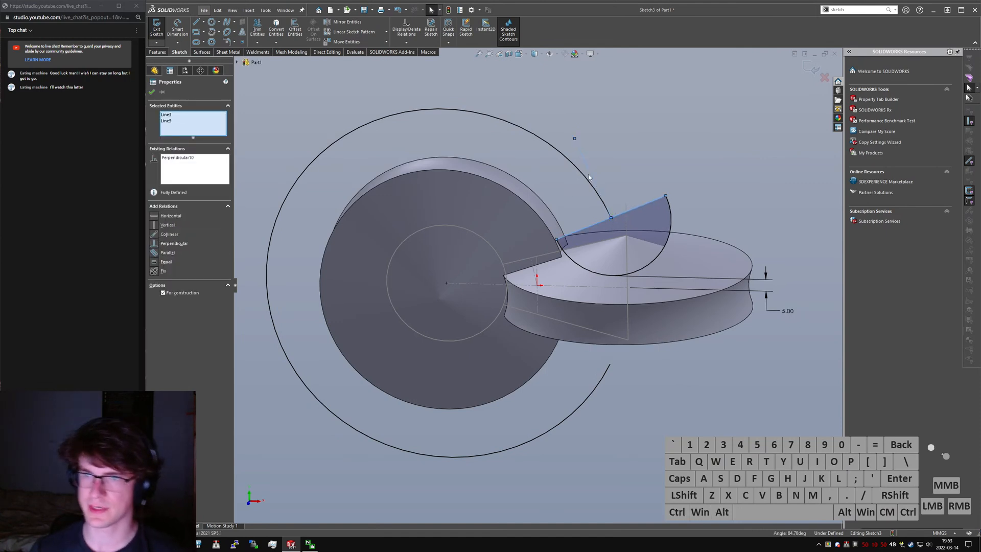
left_click(650, 161)
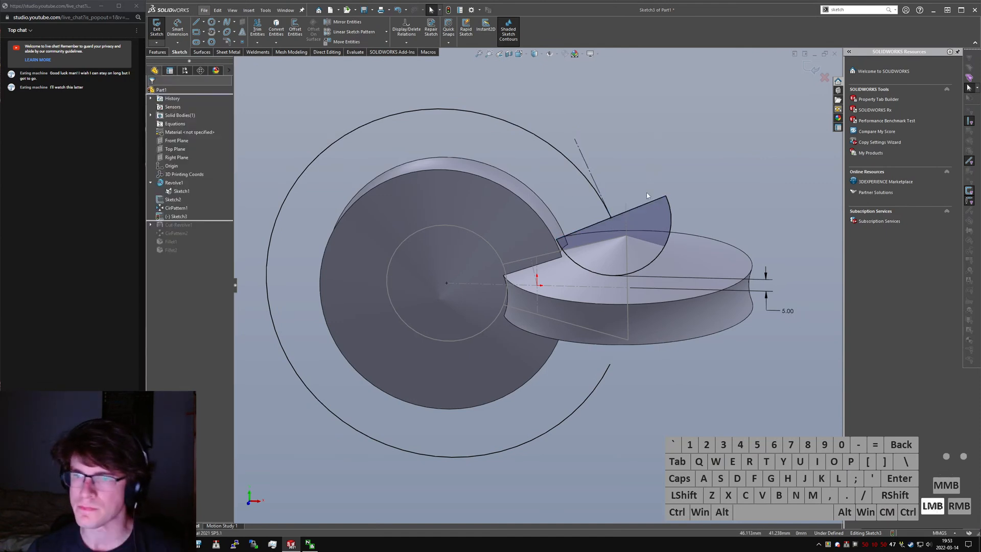
- Examine the semicircle profile against the two discs and compare it with the wooden reference photo in the web browser
middle_click_drag(624, 226, 593, 231)
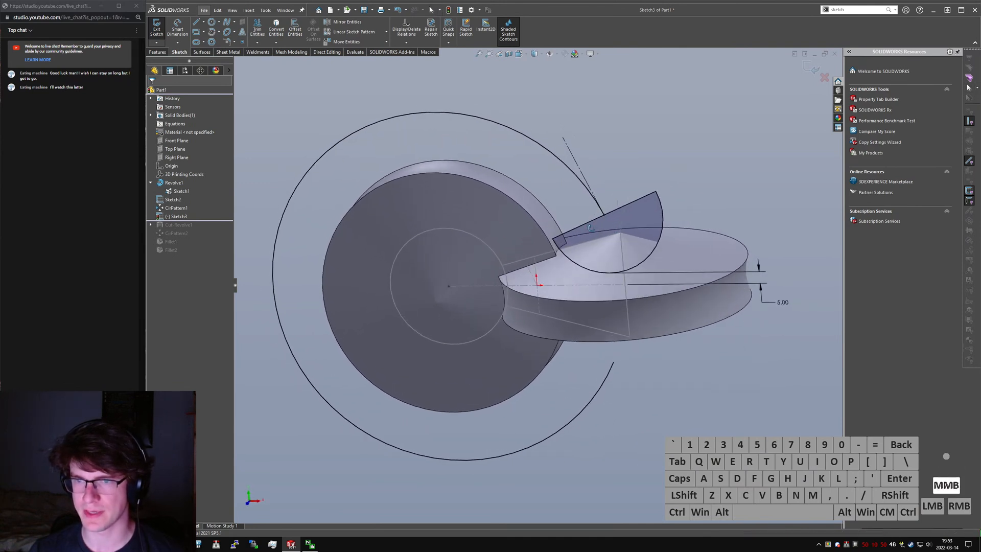
scroll(593, 232, "down", 10)
mouse_move(530, 239)
middle_mouse_down()
mouse_move(528, 223)
mouse_move(541, 254)
middle_mouse_up()
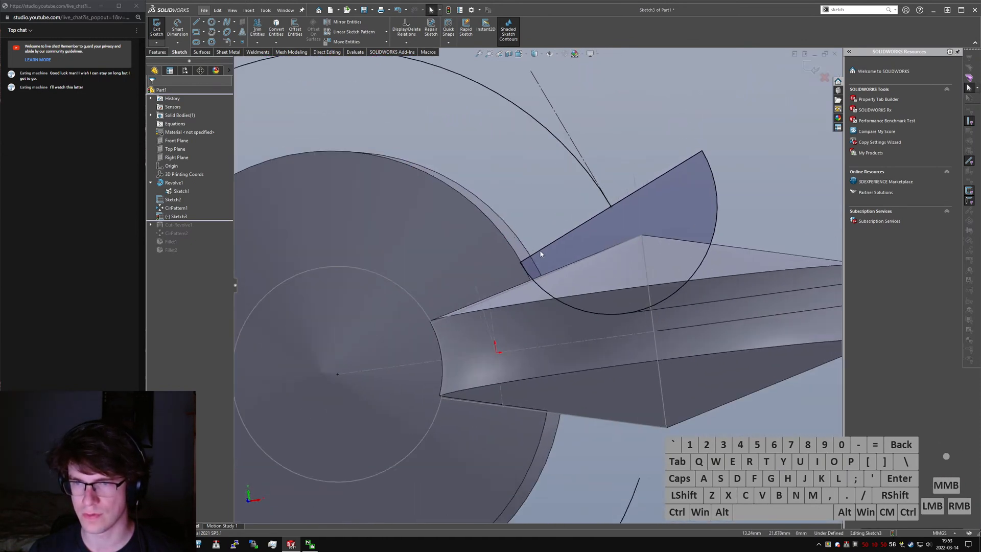
scroll(540, 254, "up", 2)
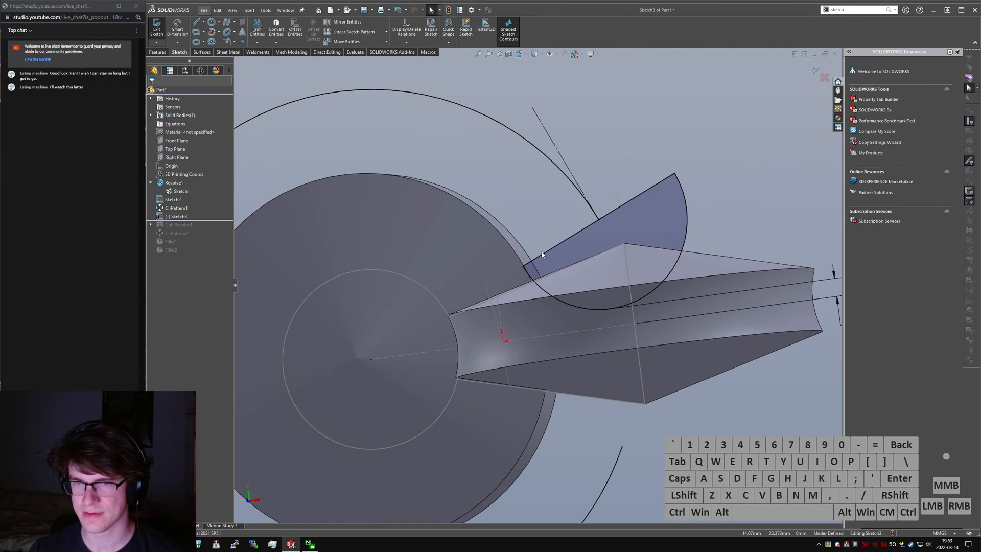
middle_click_drag(544, 274, 531, 320)
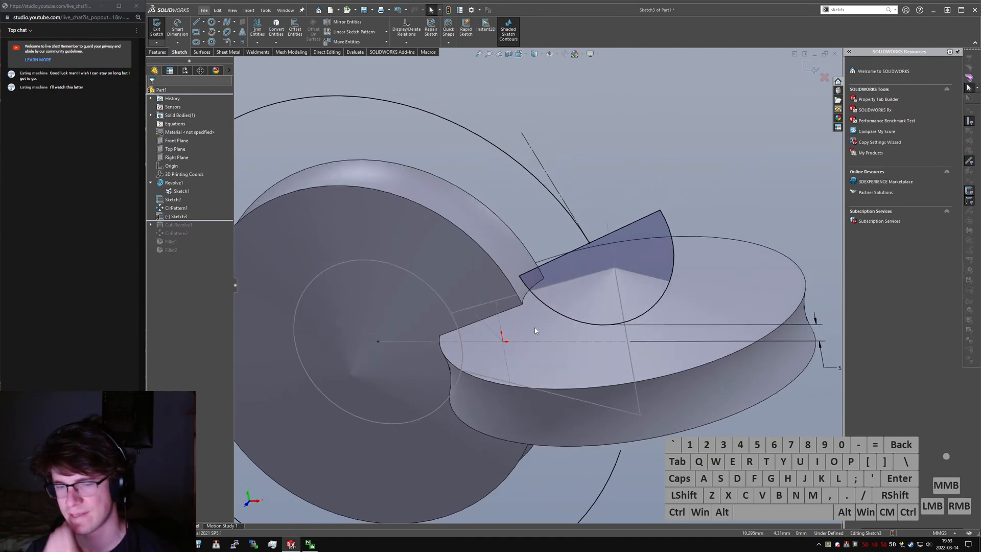
key("alt+Tab")
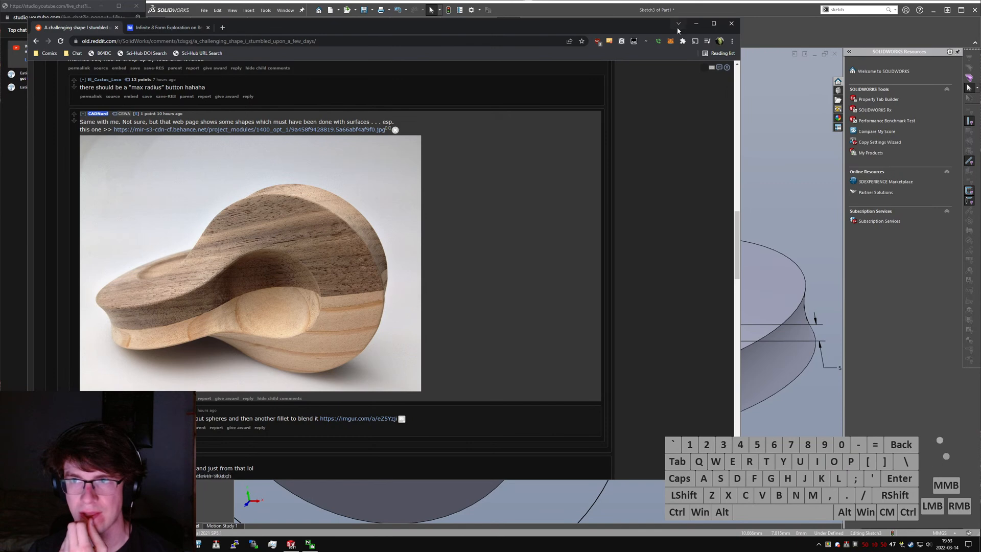
left_click(695, 23)
mouse_move(501, 301)
middle_mouse_down()
mouse_move(520, 316)
mouse_move(512, 317)
middle_mouse_up()
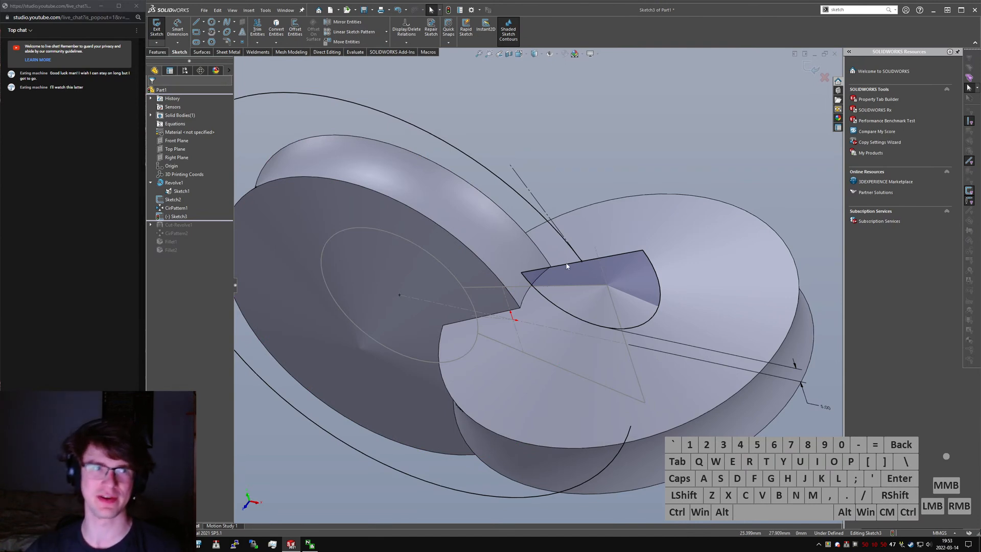
scroll(595, 285, "up", 2)
middle_click_drag(595, 285, 617, 266)
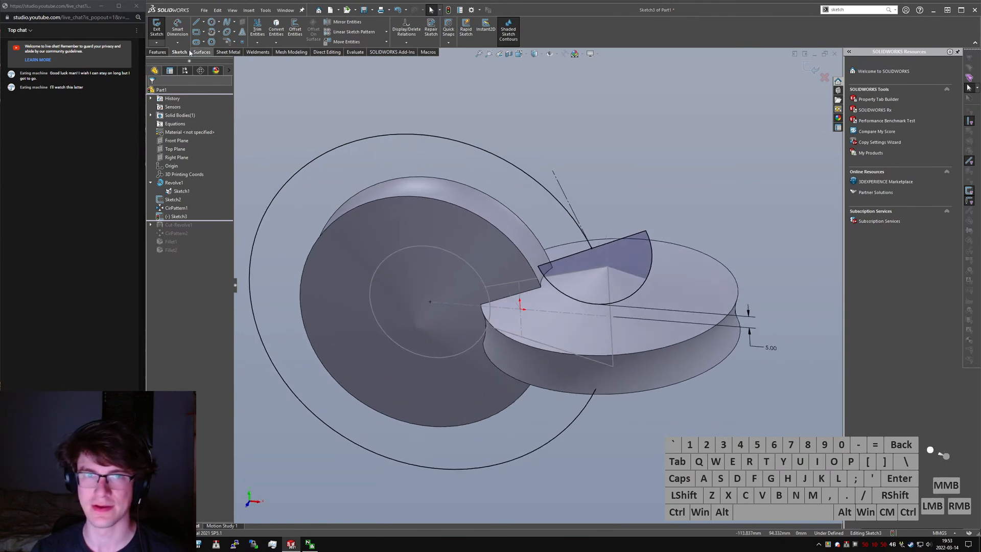
- Try to revolve the semicircle region 360° about its straight edge with Thin Feature off and Merge result on
left_click(158, 52)
left_click(182, 28)
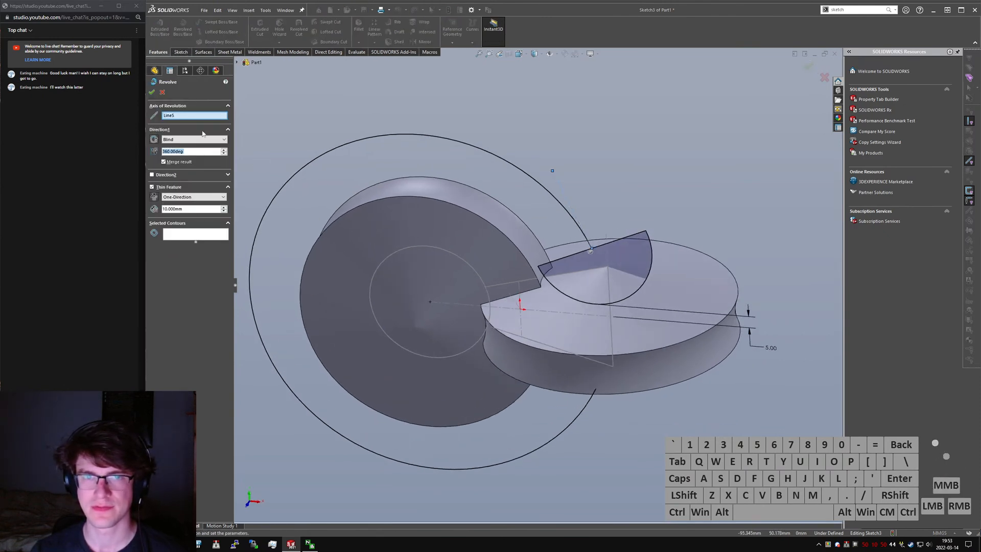
left_click(169, 186)
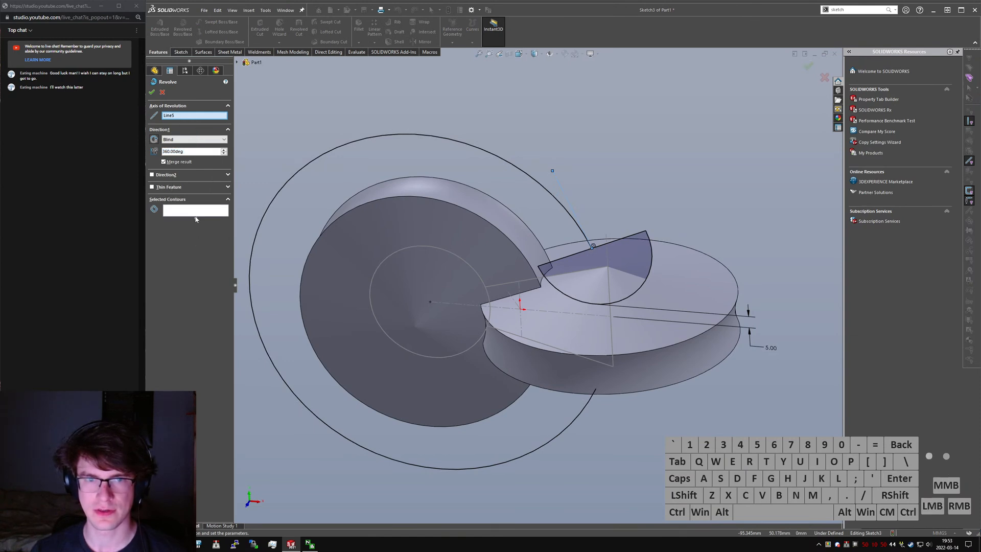
left_click(621, 245)
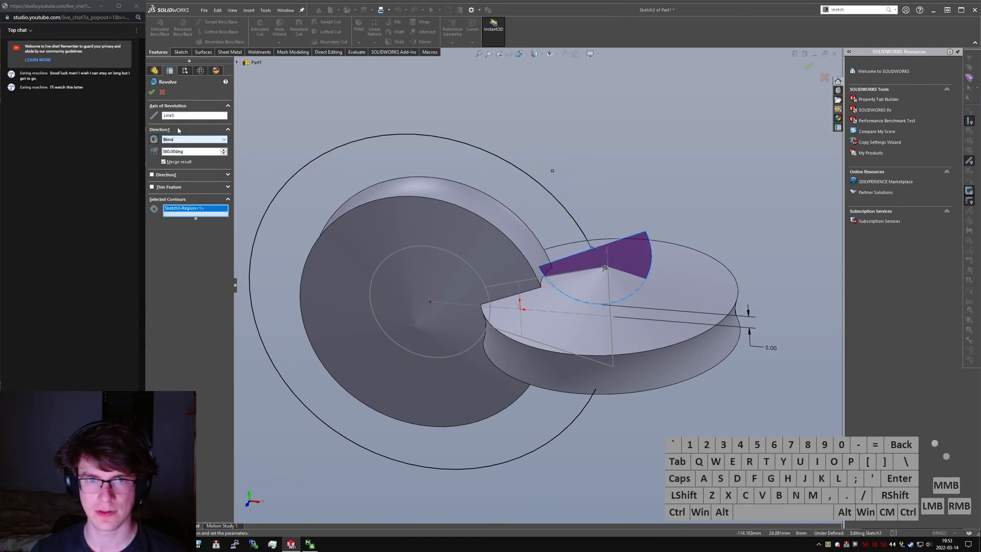
left_click(199, 115)
right_click(164, 117)
left_click(188, 131)
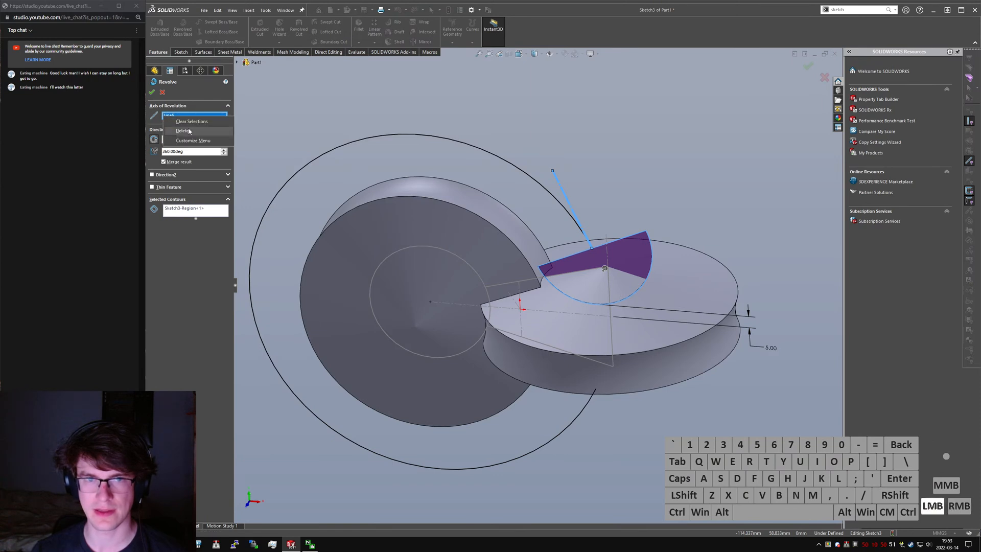
left_click(634, 237)
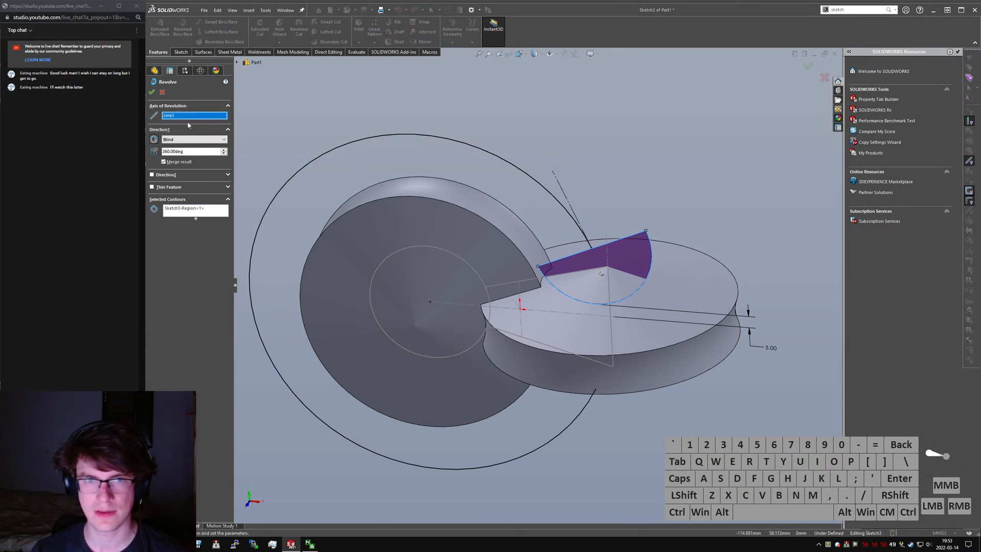
left_click(151, 93)
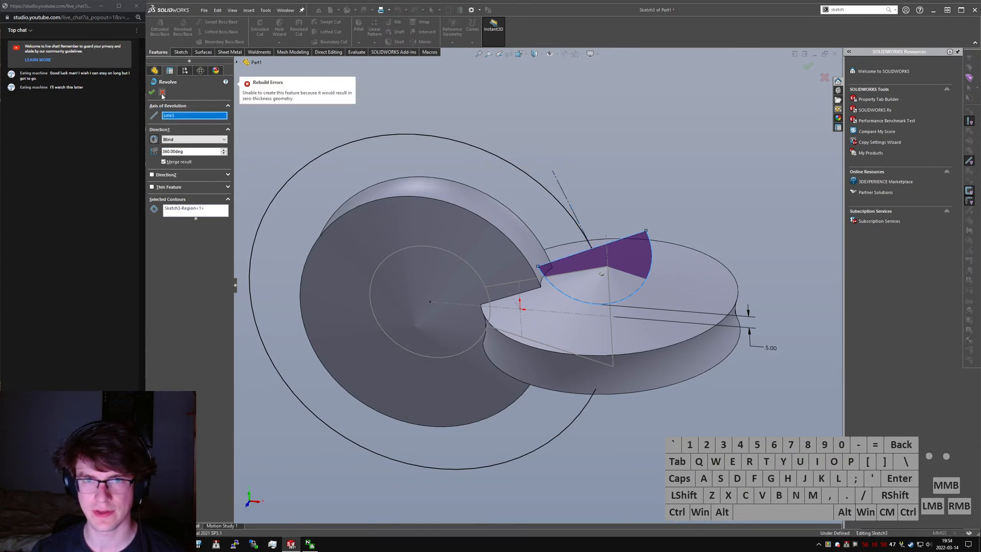
left_click(163, 93)
- Sketch a construction line outward from the semicircle's outer corner, continuing the direction of its straight edge
right_click_drag(747, 160, 684, 160)
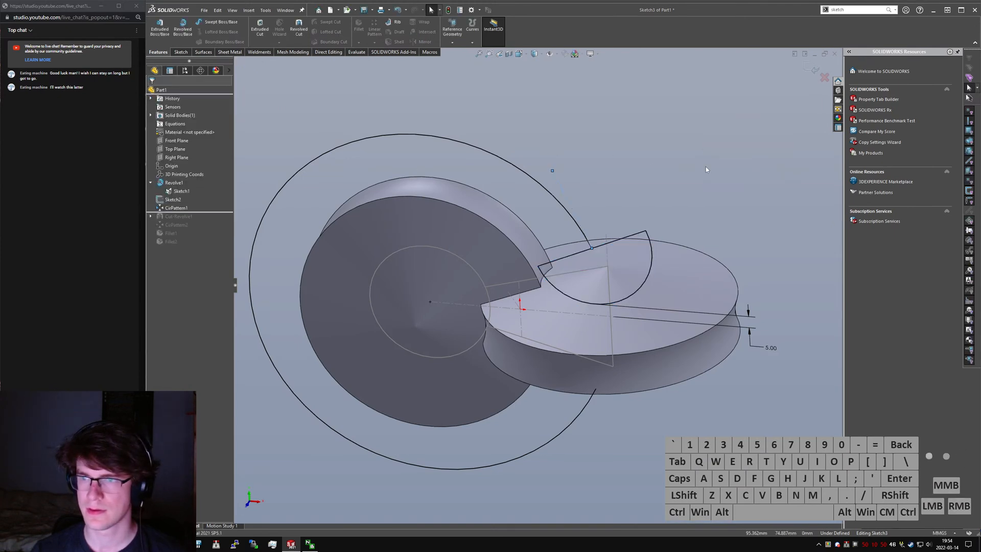
left_click(646, 231)
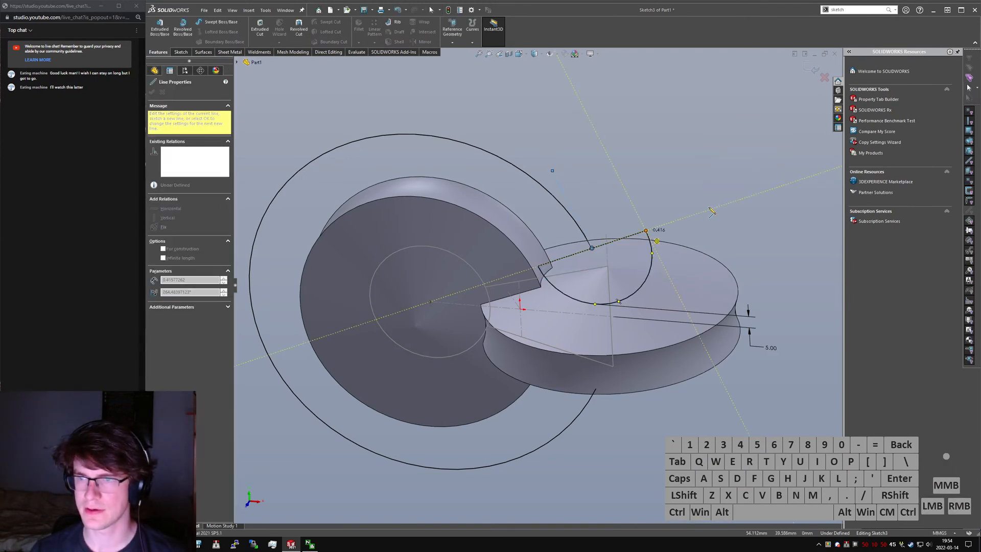
left_click(709, 209)
key("Escape")
left_click(700, 212)
key("alt+c")
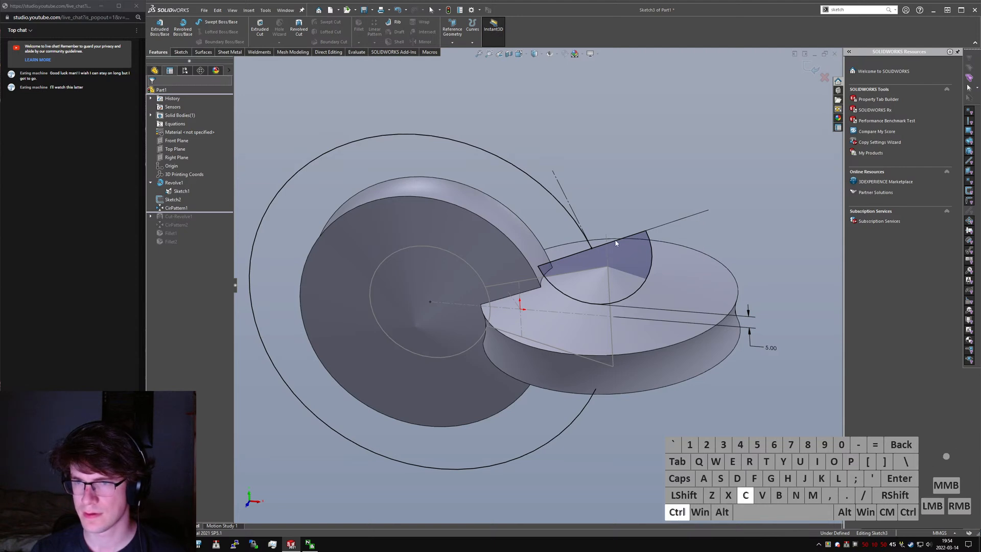
- Make the semicircle's straight edge, its outward construction line and the tangent construction line equal in length
left_click(561, 187, "ctrl")
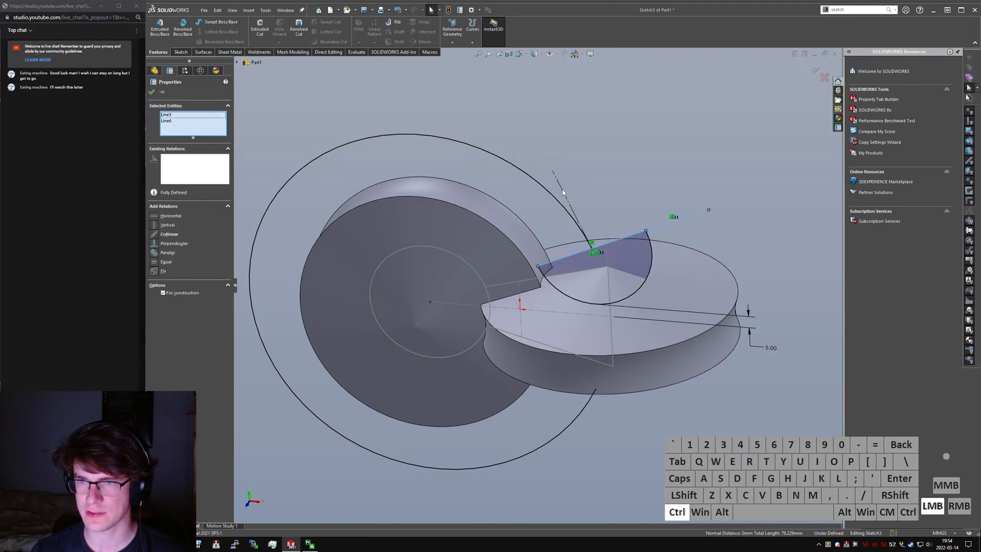
left_click(565, 196, "ctrl")
key("ctrl+alt+e")
left_click(622, 175)
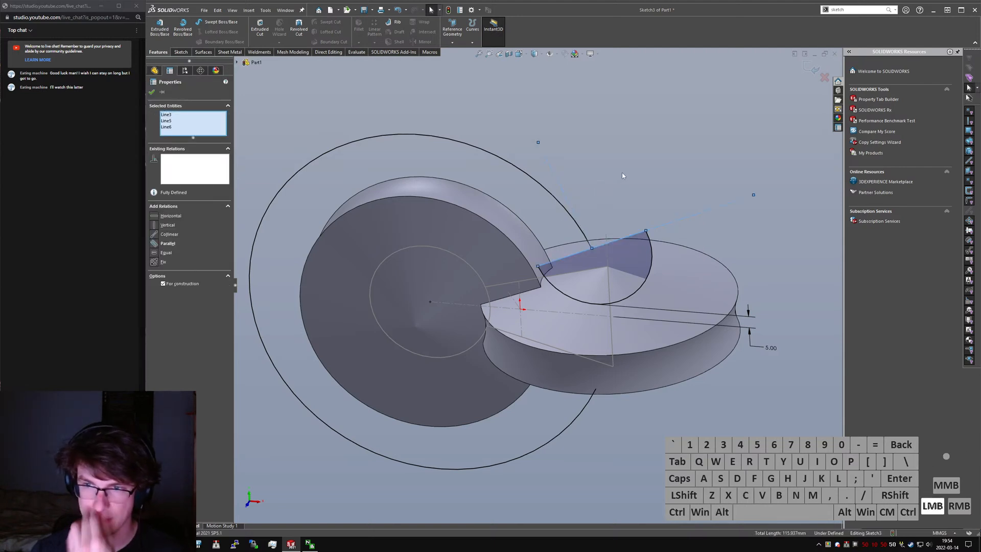
- Revolve the semicircle region 360° about the outward construction line as a separate body, with Thin Feature and Merge result off
left_click(183, 28)
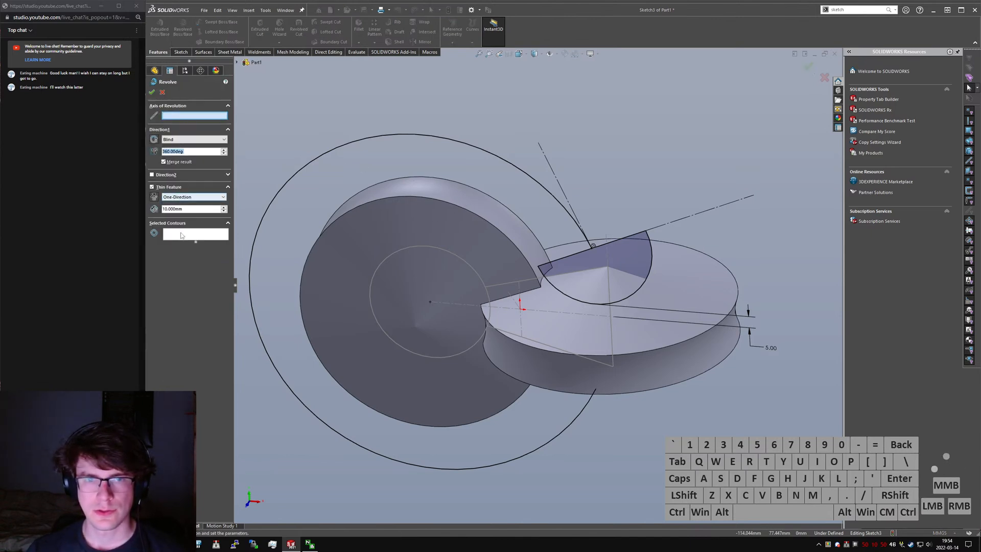
left_click(173, 187)
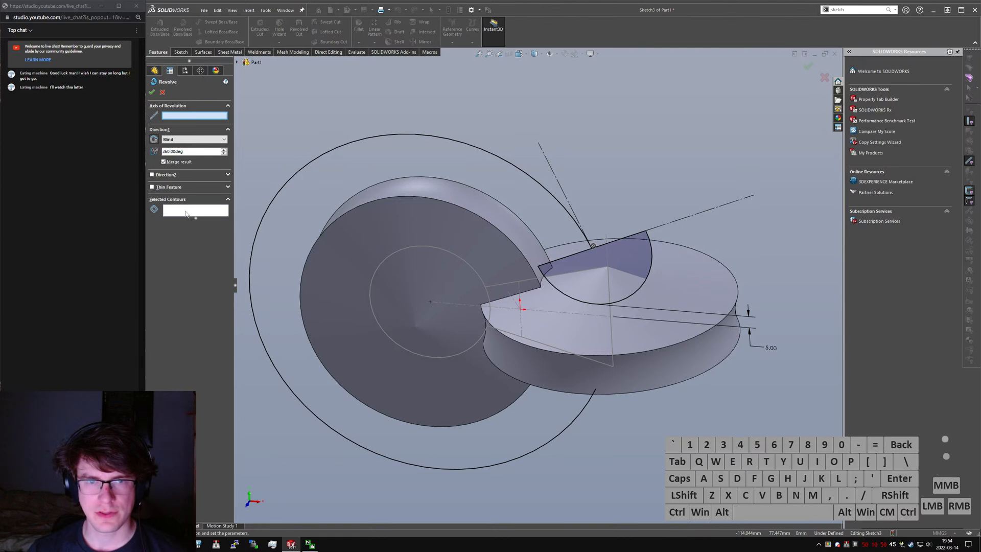
left_click(634, 264)
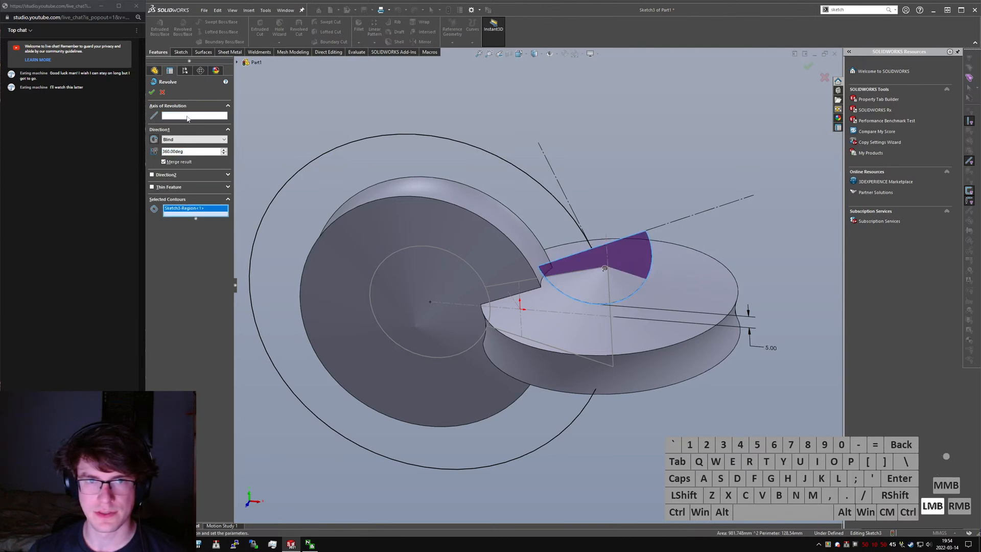
left_click(673, 223)
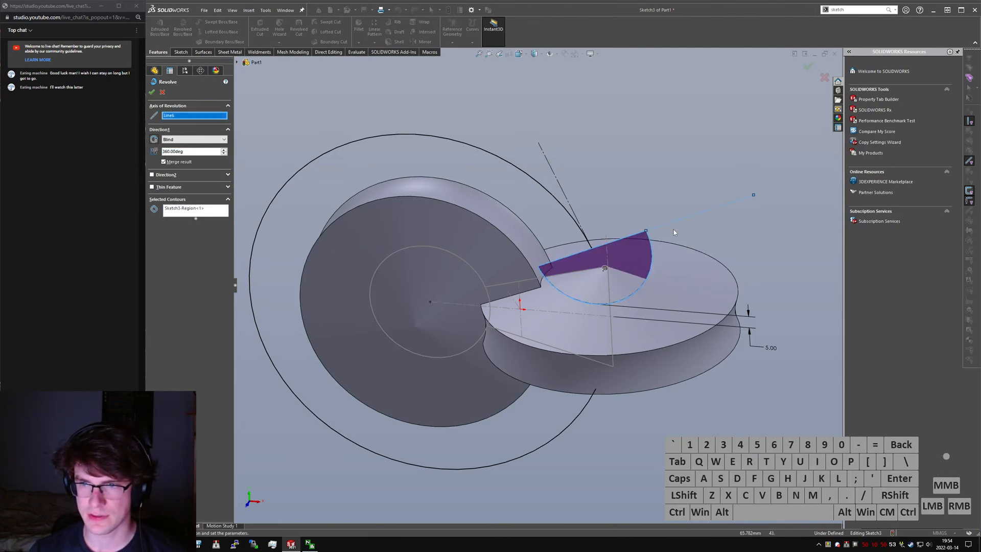
left_click(149, 93)
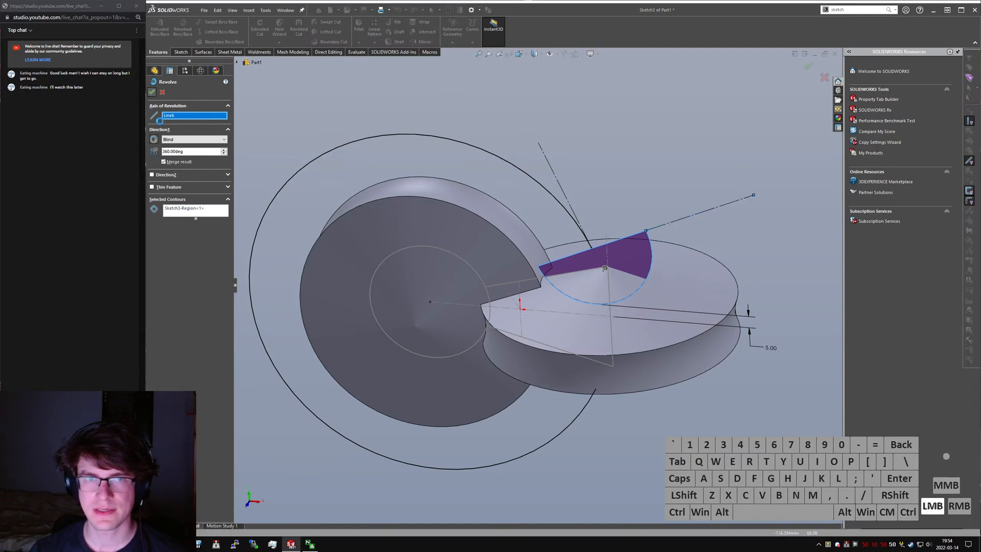
middle_click_drag(582, 249, 574, 226)
left_click(151, 93)
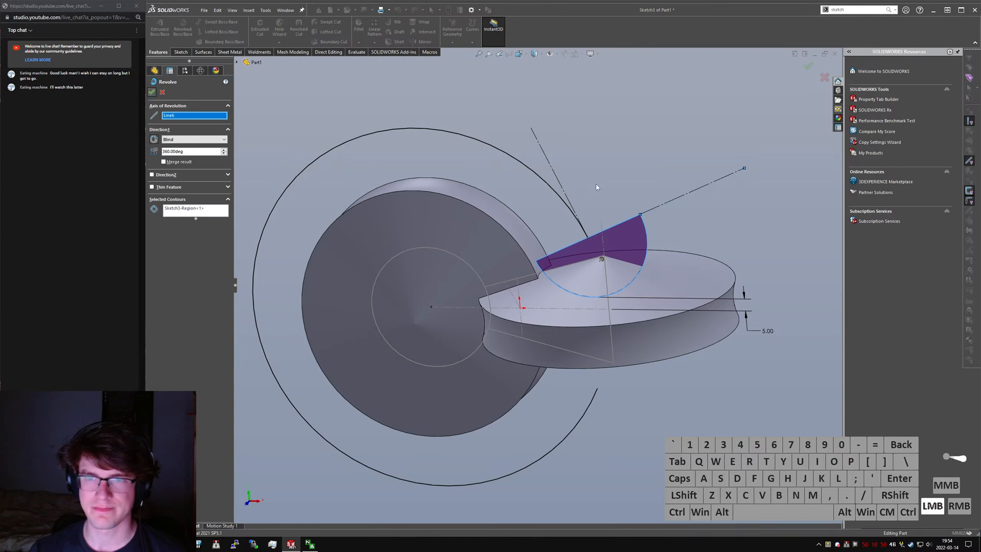
middle_click_drag(617, 190, 654, 158)
- Edit the sphere's sketch and make the large arc's two endpoints vertical to each other
left_click(150, 216)
left_click(184, 225)
right_click(174, 231)
left_click(194, 200)
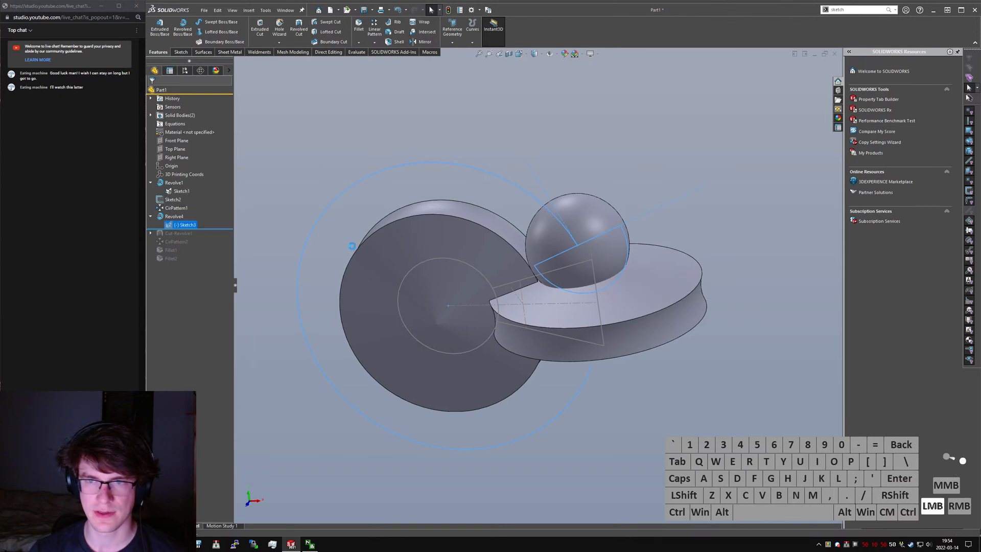
left_click(586, 369)
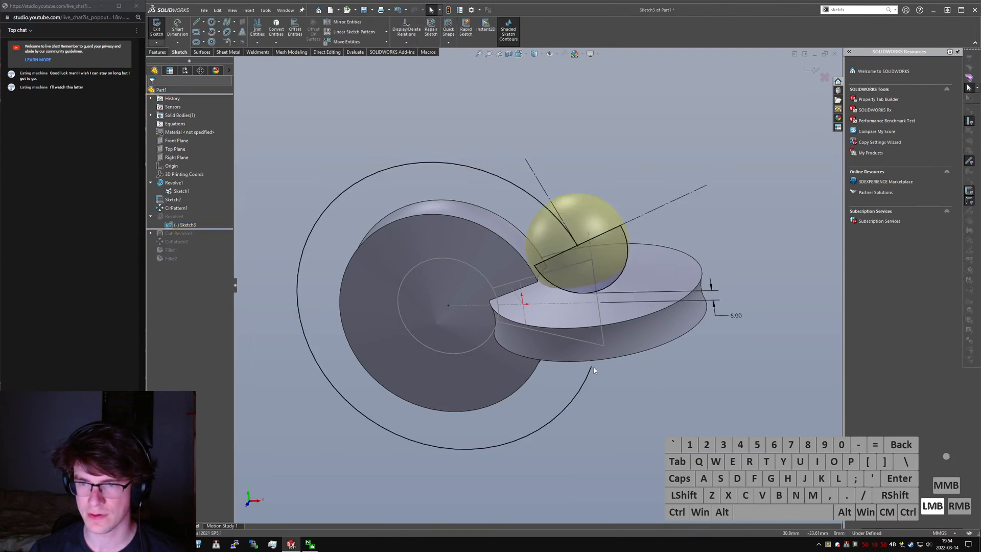
left_click(591, 367)
left_click(578, 247, "ctrl")
key("alt+v")
left_click(664, 399)
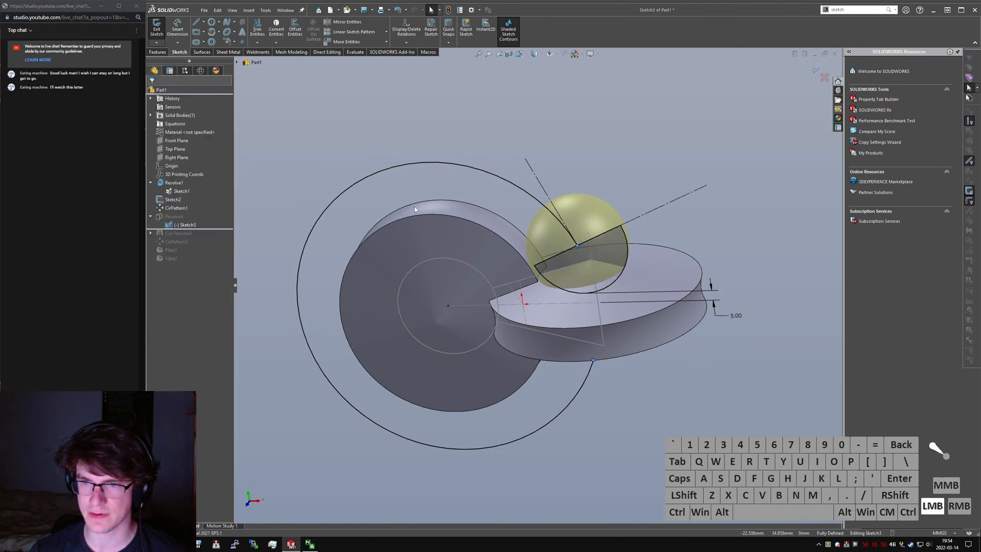
left_click(156, 29)
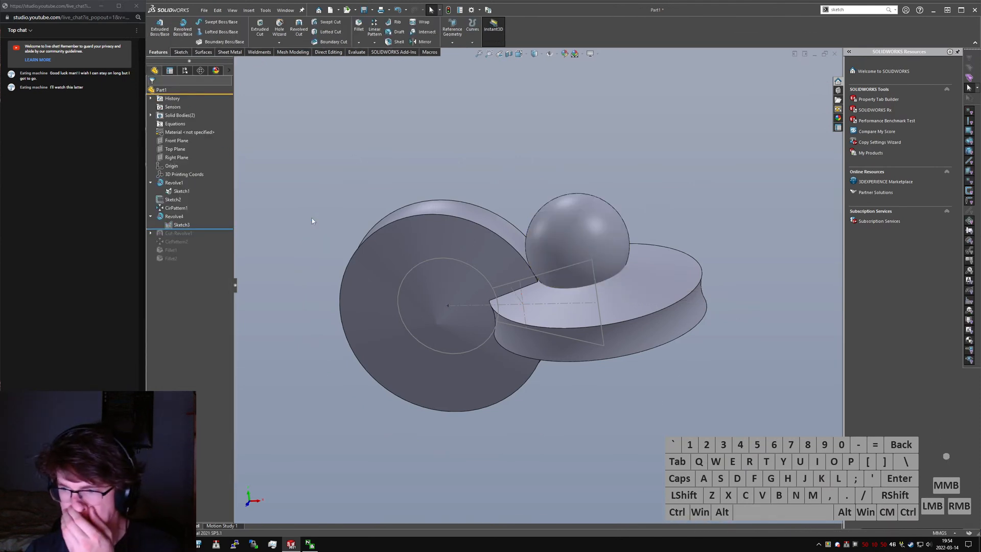
- Try a swept cut with the sphere as Solid Profile and the large arc of its displayed sketch as the path
type("swept")
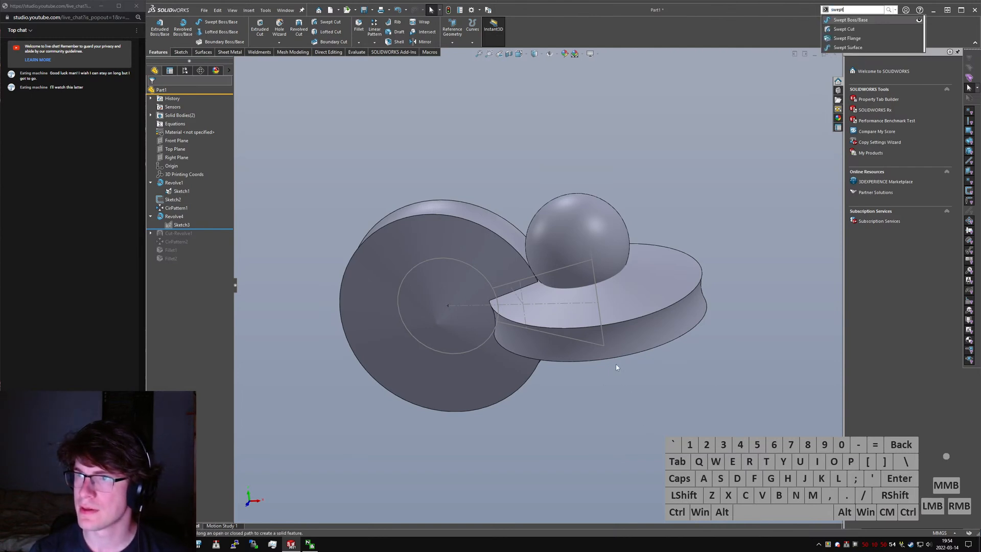
key("Return")
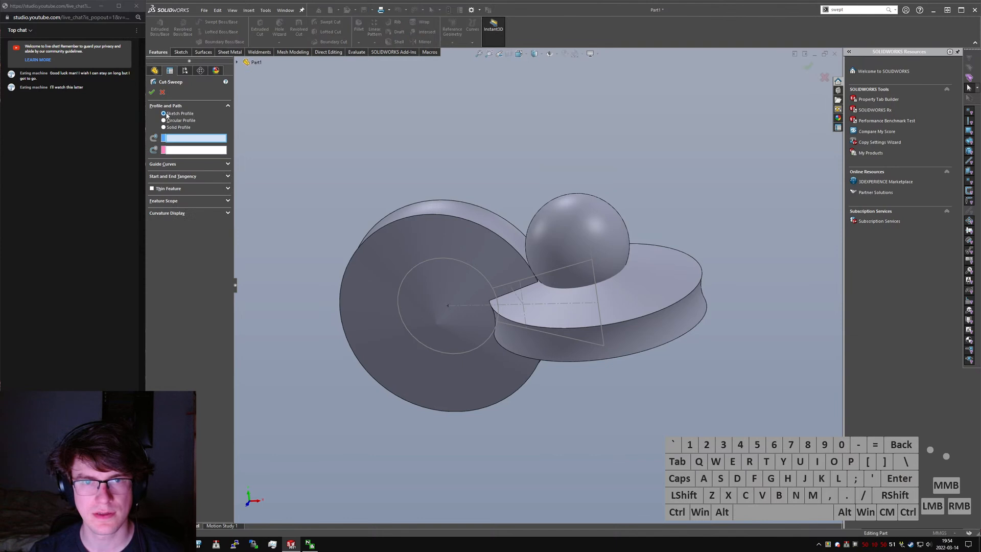
left_click(182, 131)
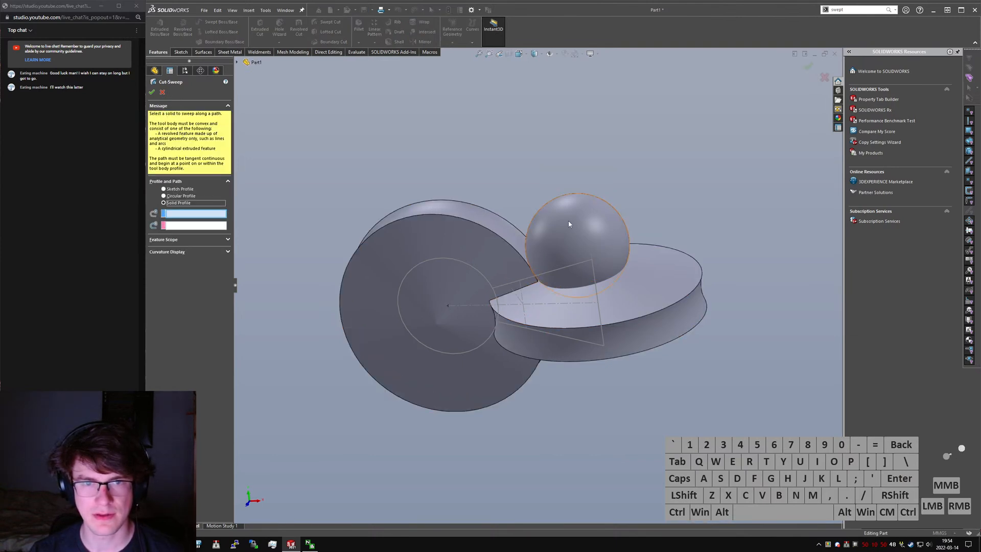
left_click(594, 232)
left_click(237, 63)
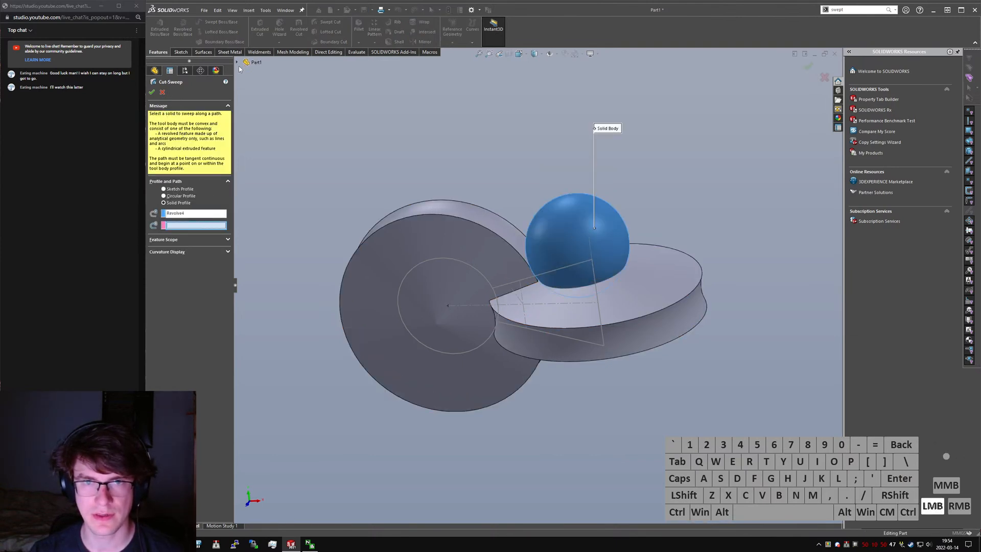
left_click(263, 180)
right_click(272, 189)
left_click(275, 178)
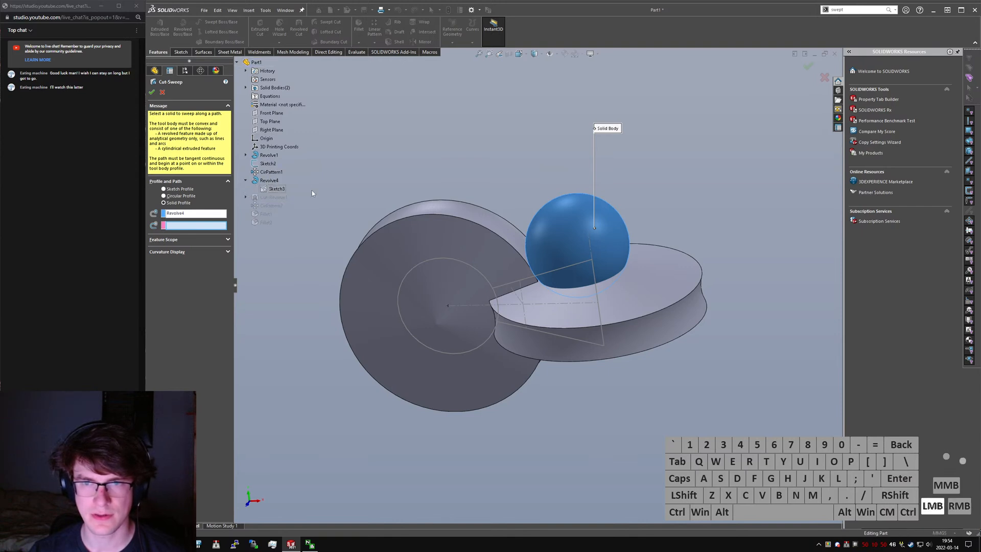
left_click(434, 162)
left_click(435, 165)
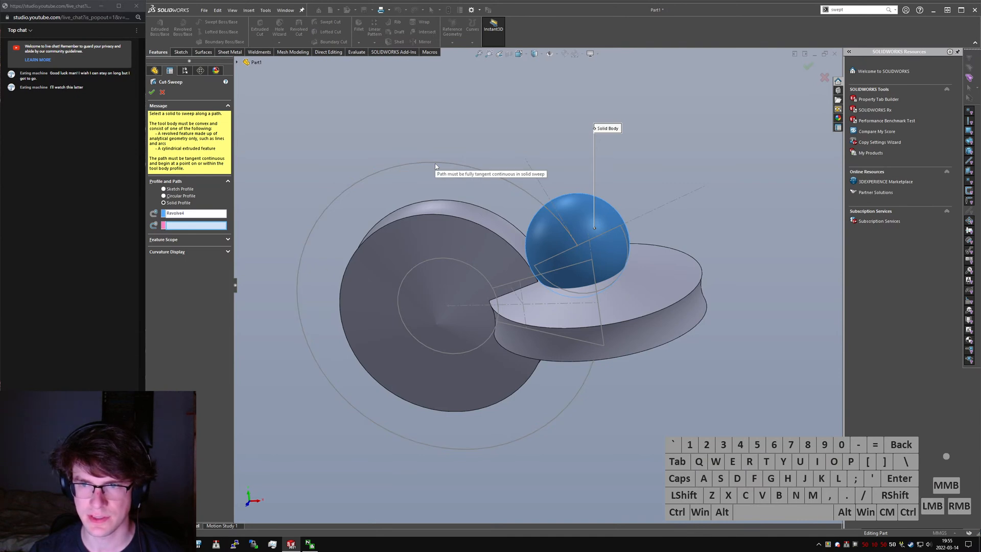
left_click(162, 93)
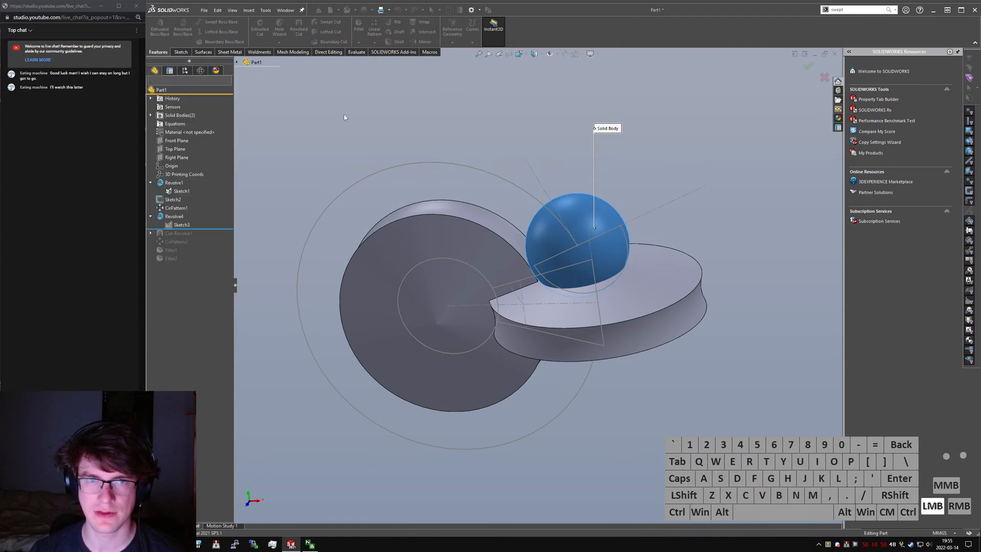
- Sketch on the Front Plane and convert the 75 mm radius arc of the sphere's sketch into it
left_click(314, 137)
type("sketch")
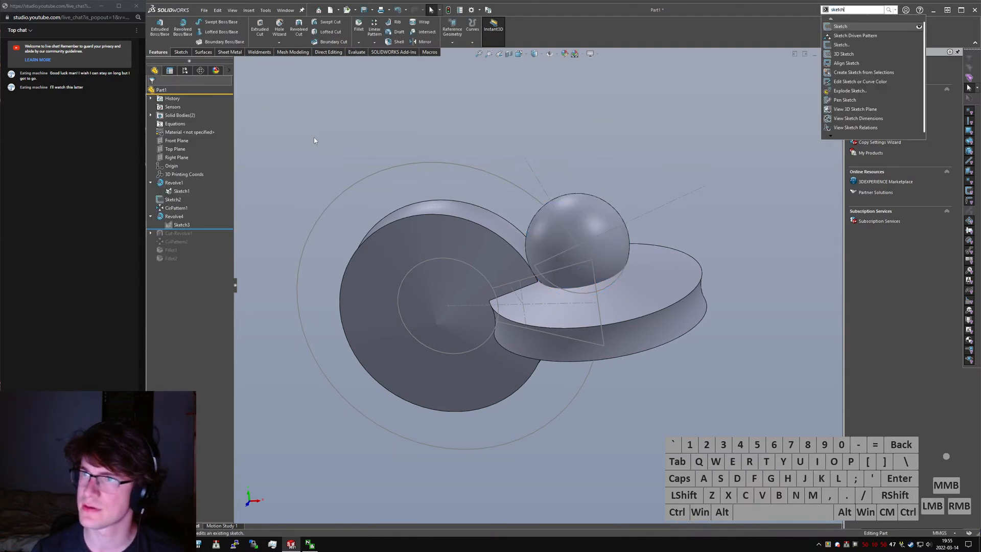
key("Return")
left_click(241, 64)
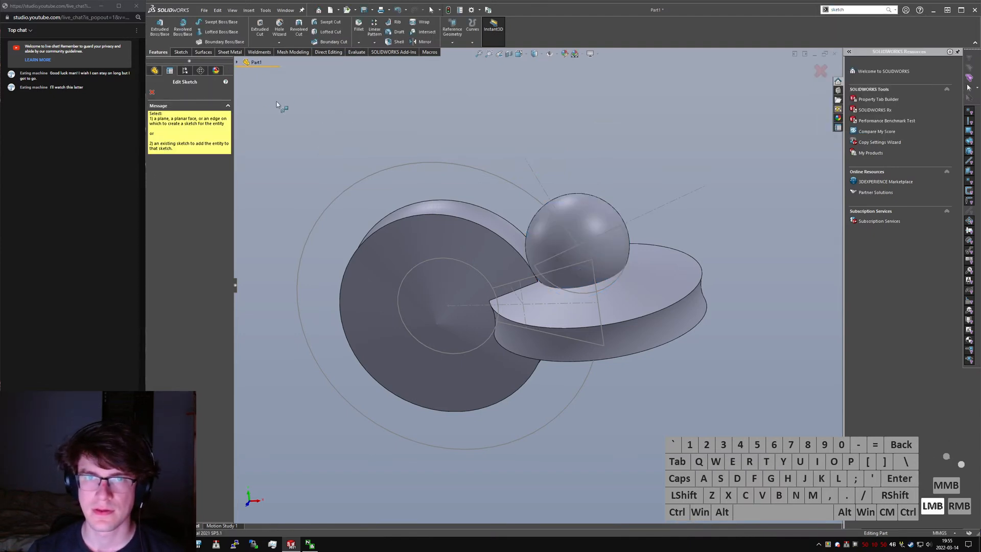
left_click(274, 113)
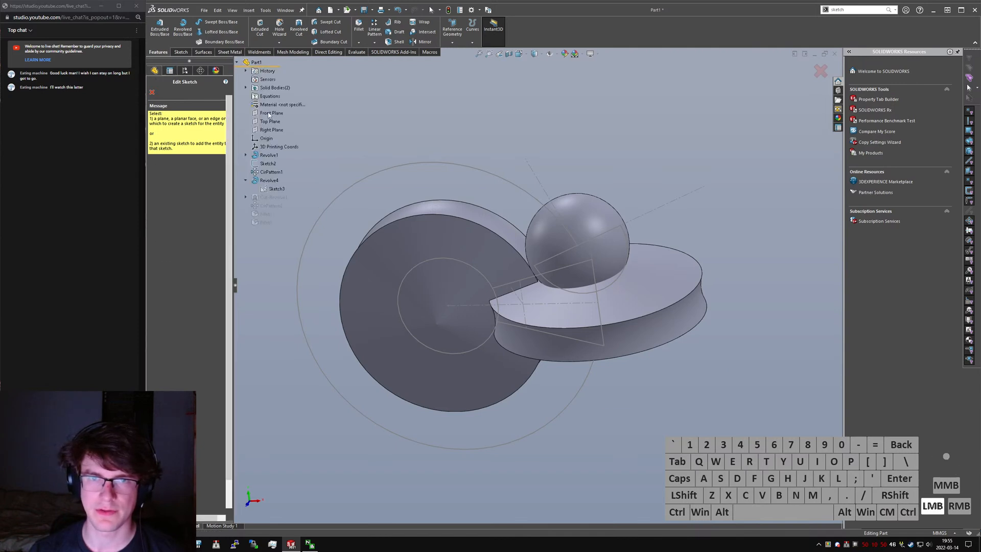
left_click(454, 164)
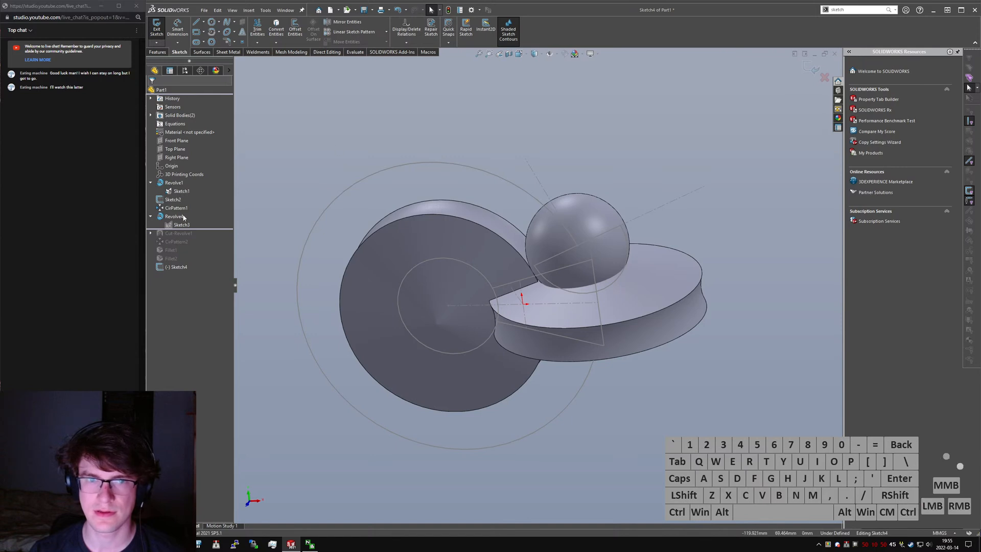
left_click(182, 224)
left_click(326, 171)
left_click(438, 162)
left_click(272, 35)
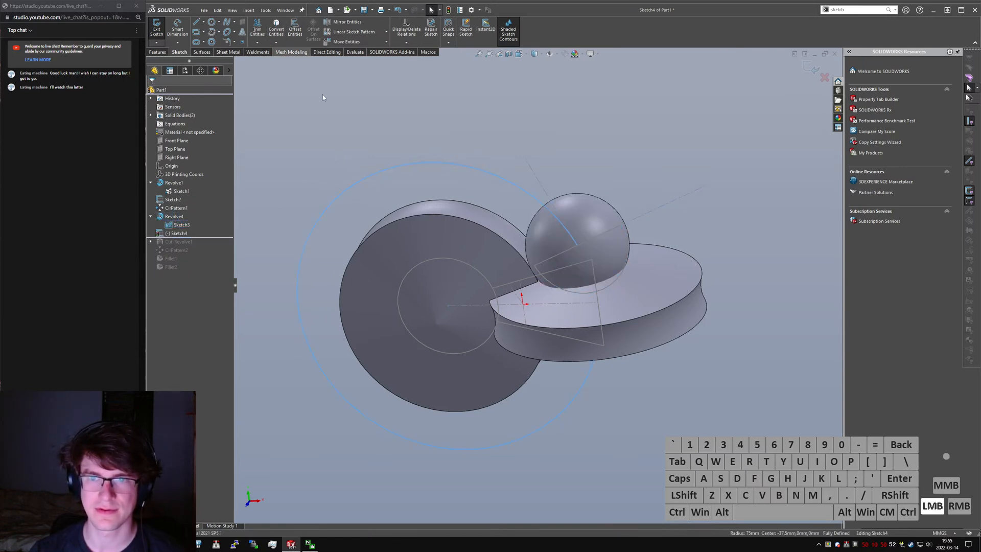
left_click(157, 30)
left_click(174, 233)
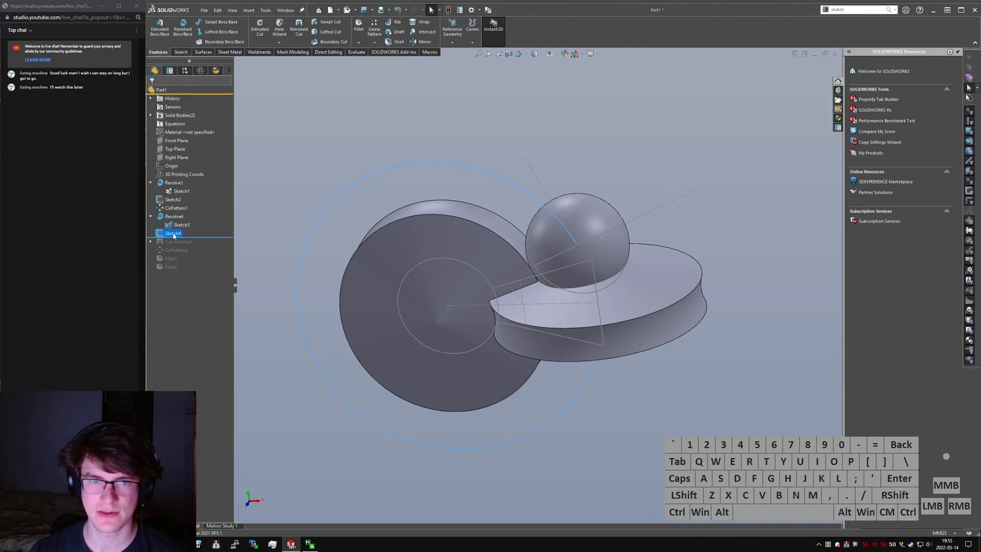
- Hide Sketch3 and Sketch2, and rebuild the part
key("s")
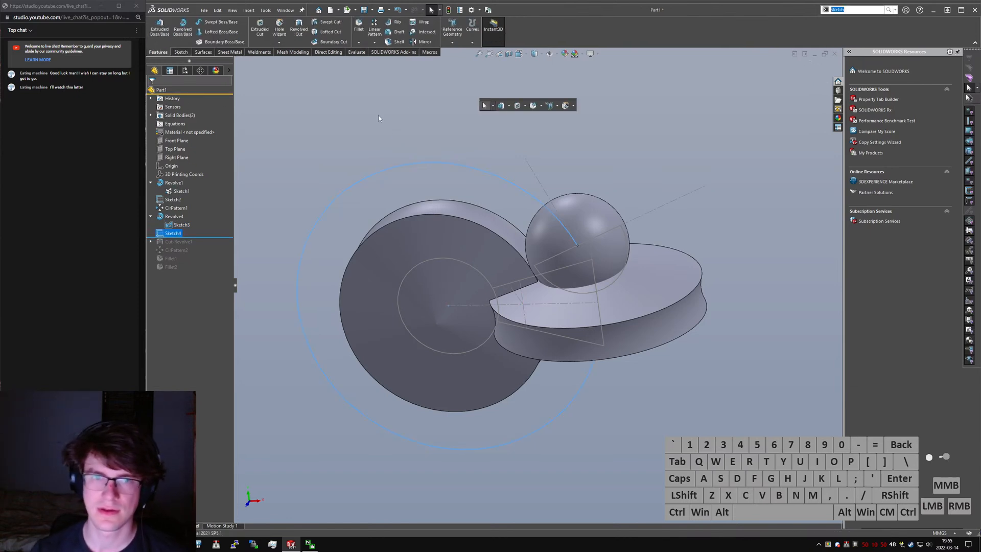
left_click(409, 100)
right_click(182, 224)
left_click(187, 211)
left_click(170, 200)
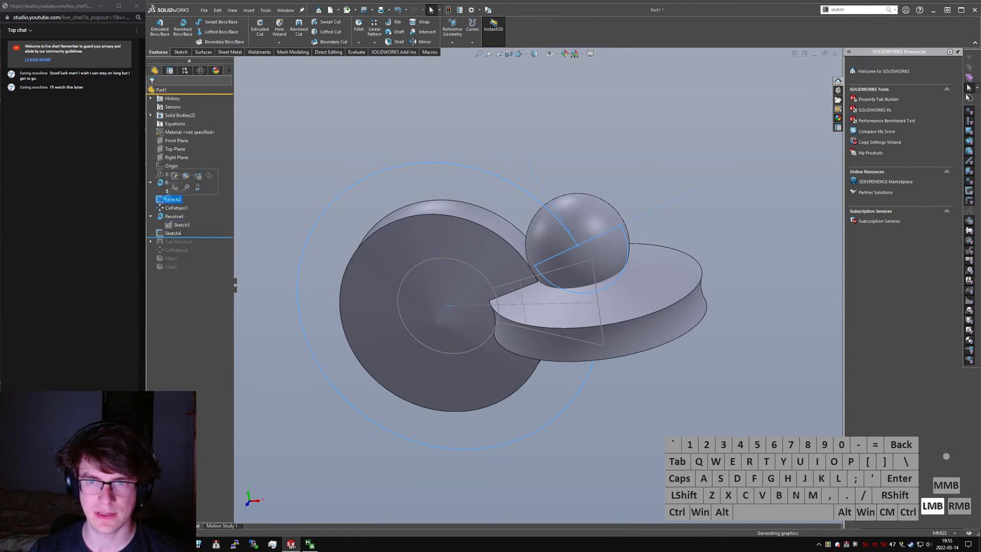
right_click(168, 199)
left_click(175, 187)
key("s")
left_click(334, 155)
key("ctrl+q")
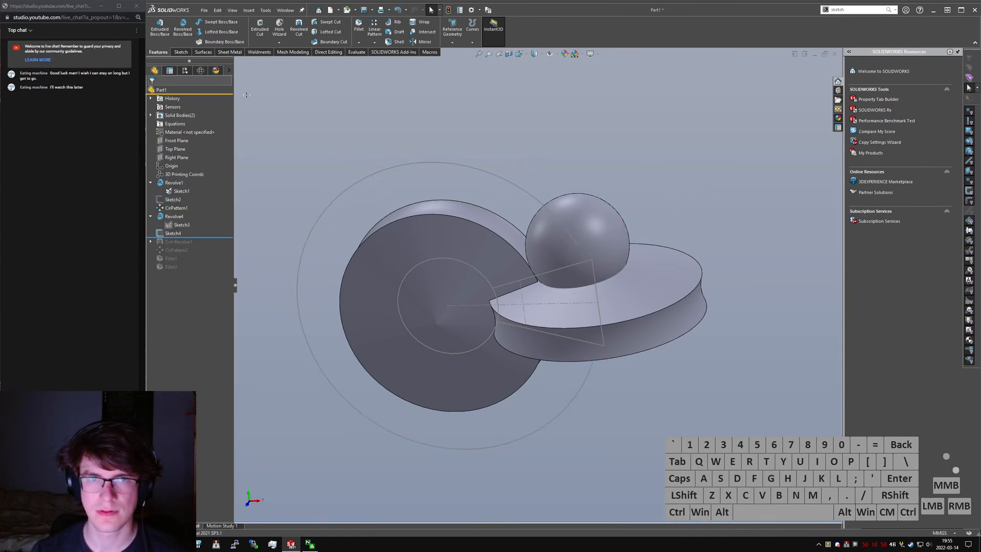
left_click(181, 51)
key("ctrl+q")
- Start saving the part and move the Save As dialog clear of the model
middle_click_drag(505, 217, 519, 193)
left_click(521, 209)
key("ctrl+s")
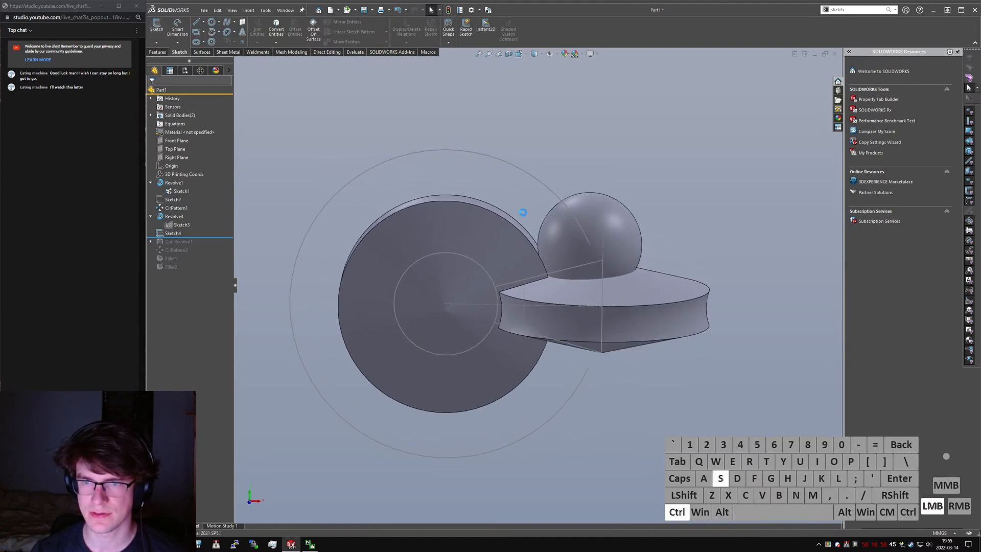
right_click(485, 274)
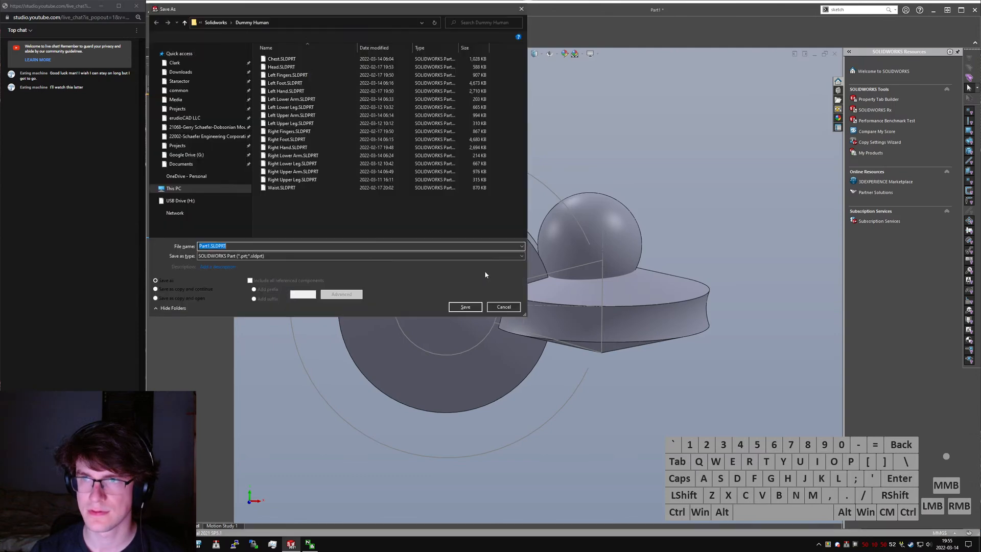
left_click_drag(269, 13, 0, 53)
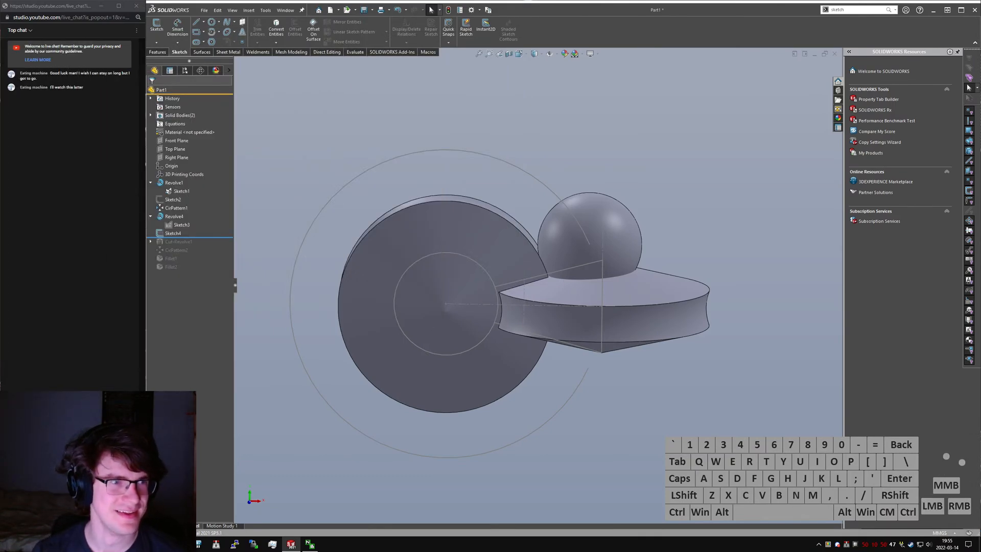
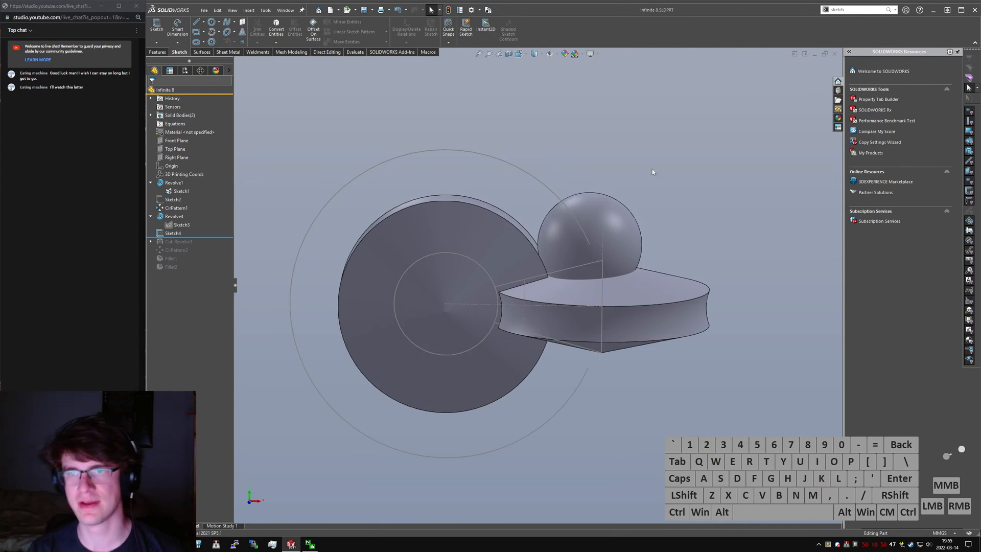
- Hide Sketch1 and Sketch4 in the model and collapse the Revolve1 and Revolve4 features in the tree
middle_click_drag(653, 170, 630, 201)
left_click(580, 260)
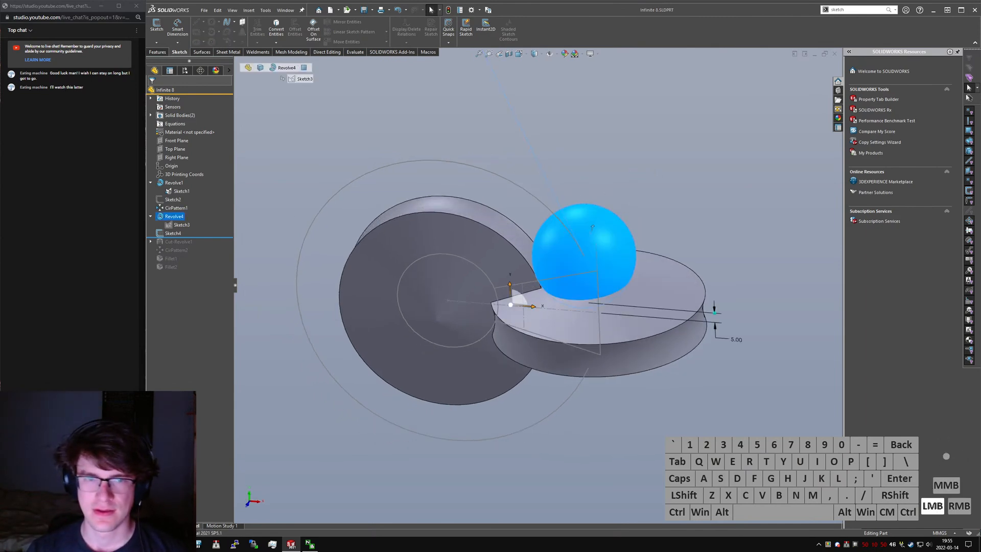
left_click(736, 339)
left_click(297, 247)
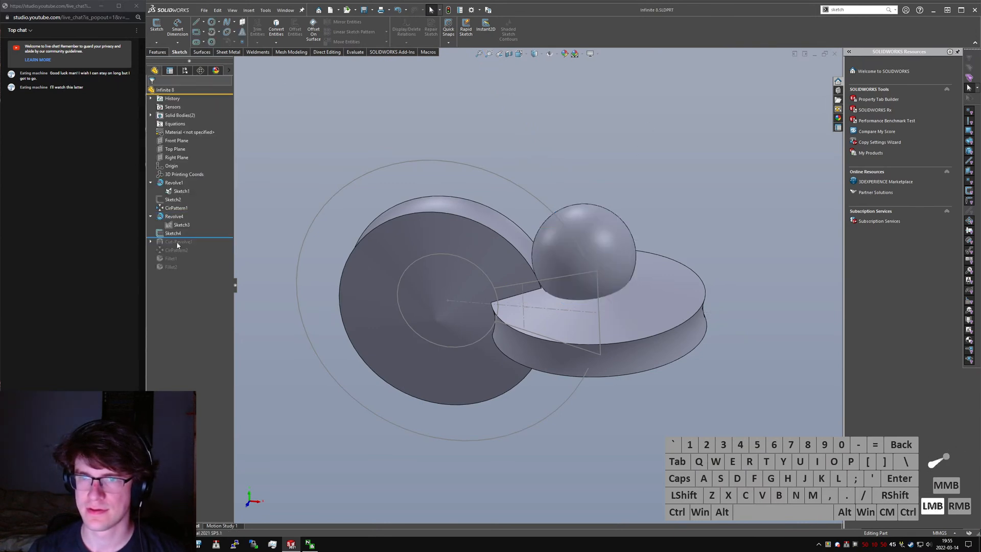
left_click(185, 226)
right_click(447, 256)
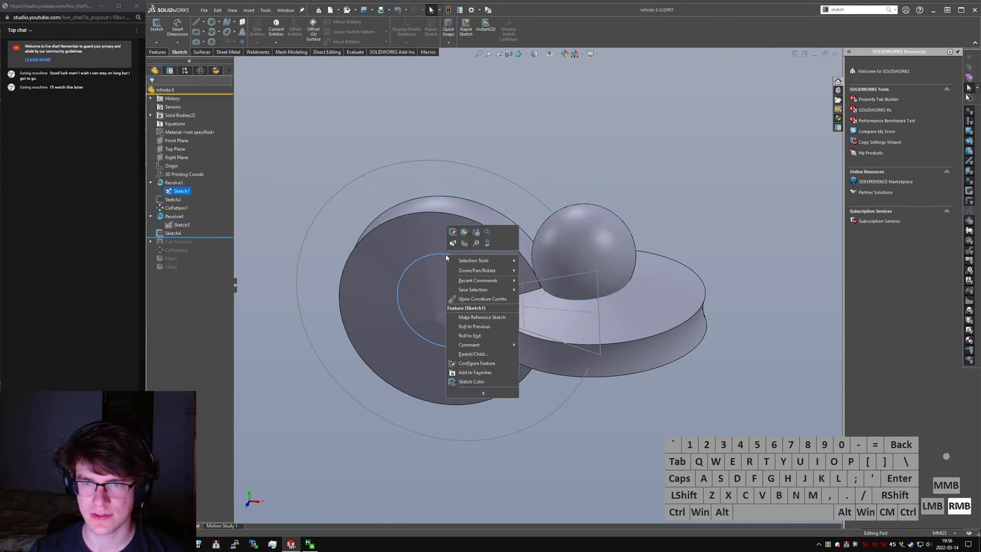
left_click(489, 176)
right_click(484, 173)
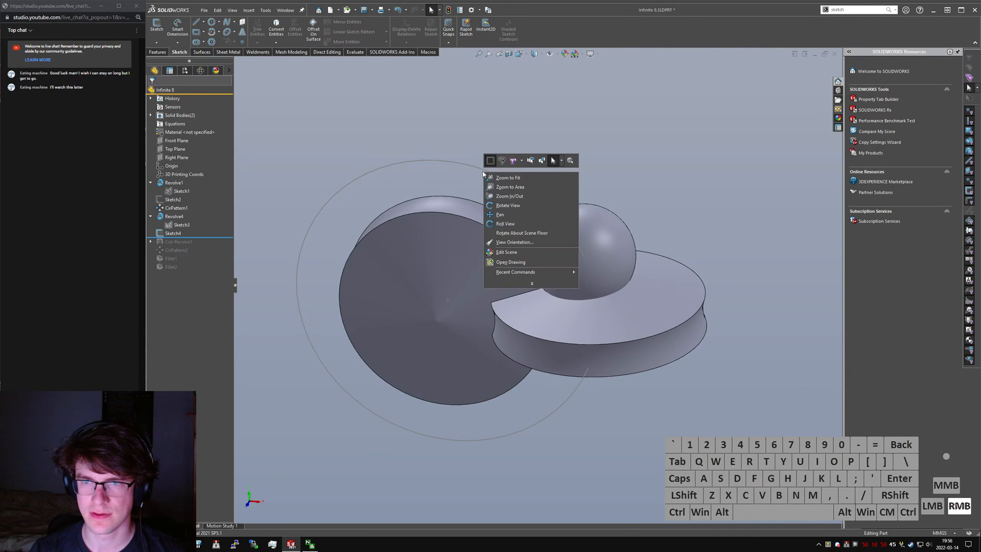
left_click(272, 216)
left_click(338, 174)
left_click(150, 216)
left_click(150, 182)
- Create a swept cut with the Revolve4 sphere as Solid Profile and Sketch4 as the path
left_click(393, 146)
type("sswept cut")
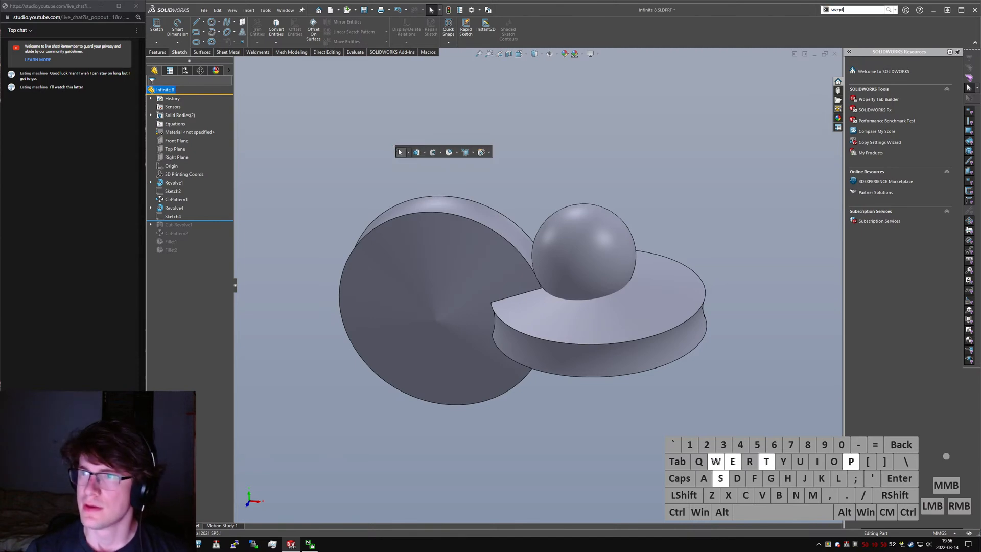
key("Return")
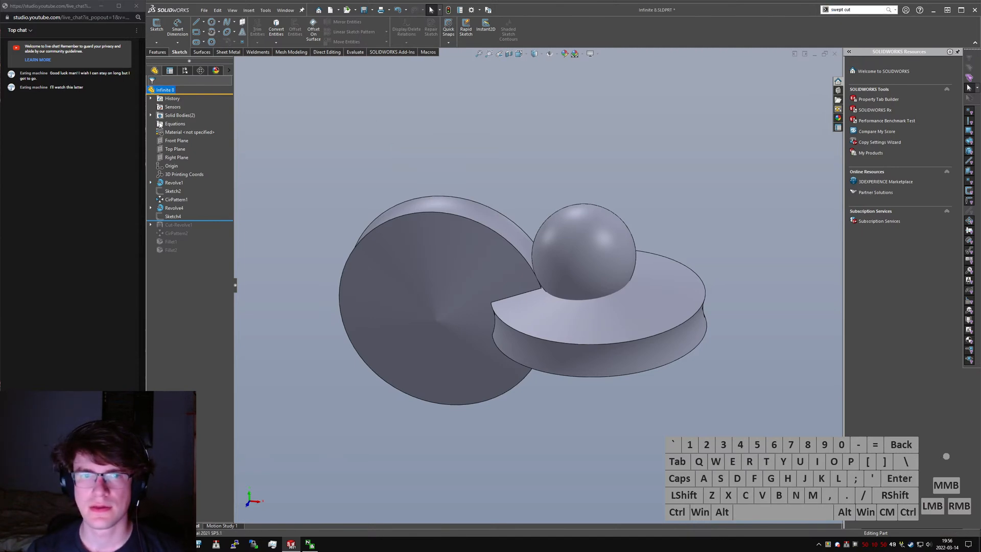
left_click(163, 127)
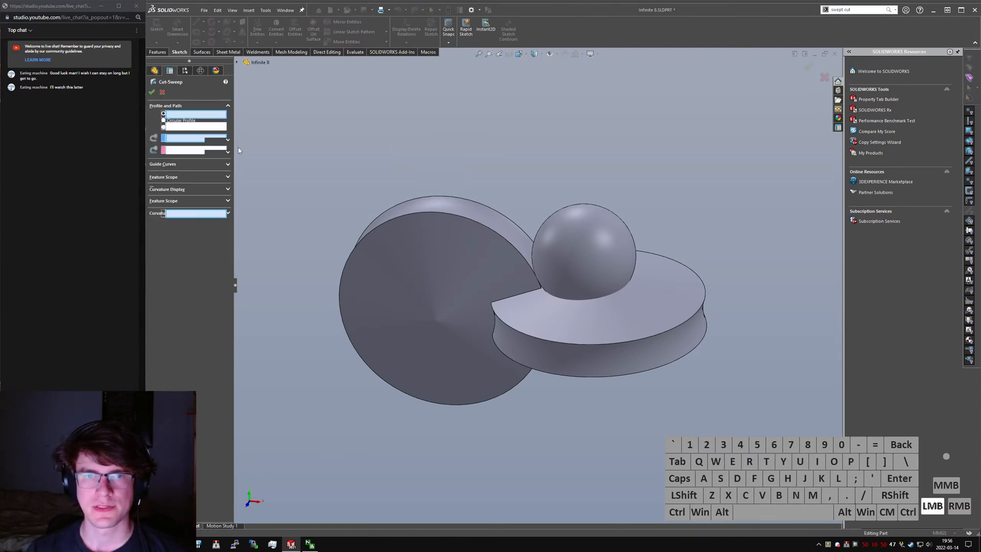
left_click(593, 242)
left_click(236, 62)
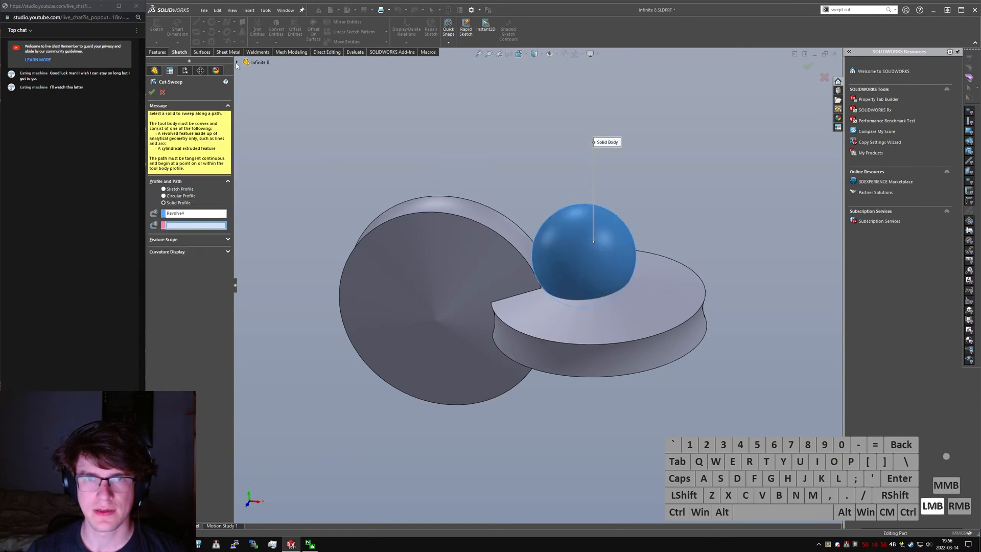
left_click(266, 189)
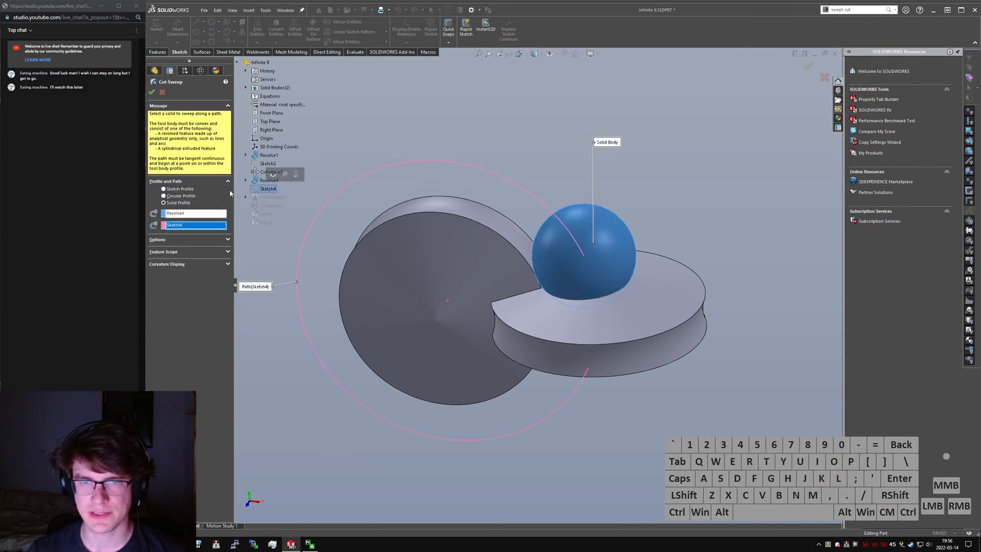
left_click(152, 93)
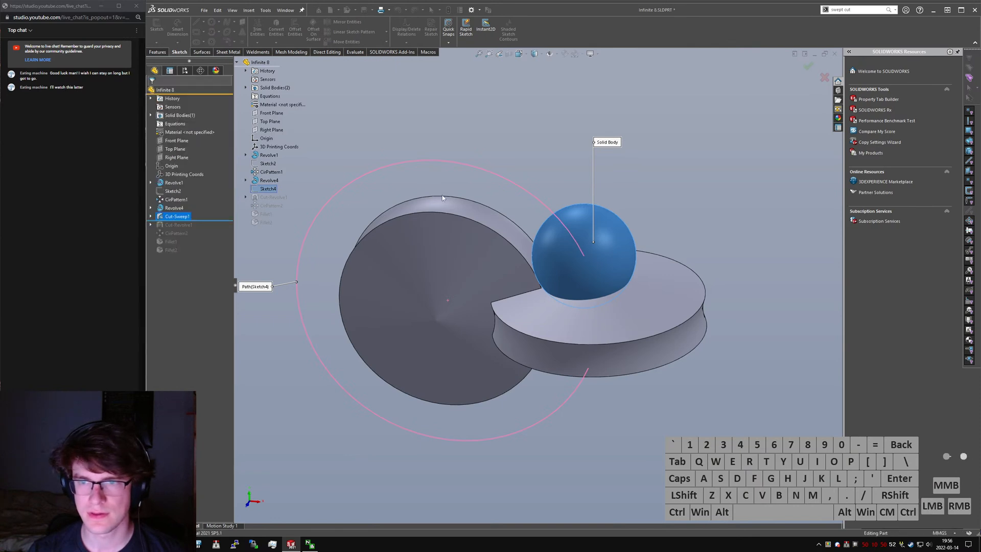
- Set the offset dimension of the sphere's Sketch3 to 2 mm
middle_click_drag(615, 326, 600, 289)
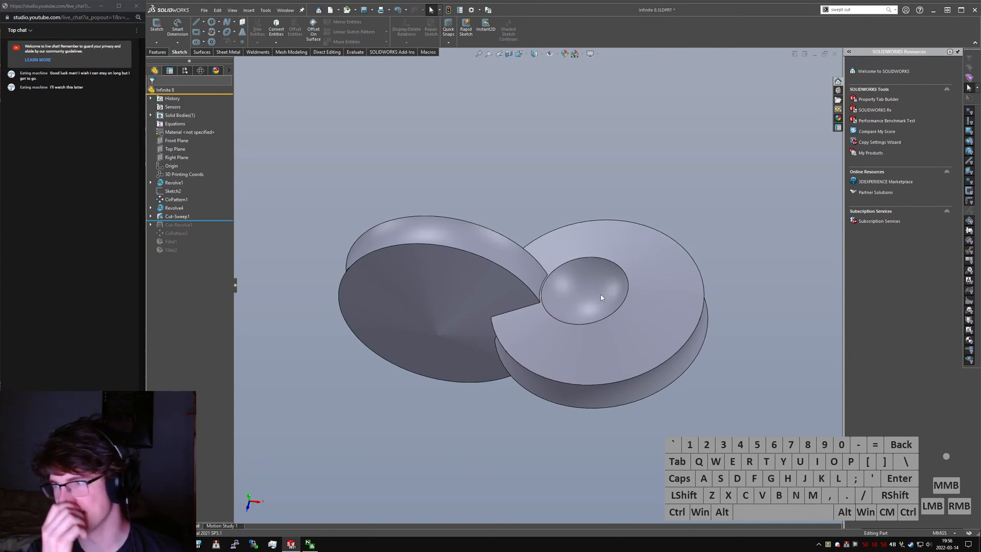
mouse_move(601, 296)
middle_mouse_down()
mouse_move(559, 256)
mouse_move(567, 287)
mouse_move(603, 279)
mouse_move(606, 291)
middle_mouse_up()
left_click(567, 288)
left_click(150, 209)
left_click(179, 216)
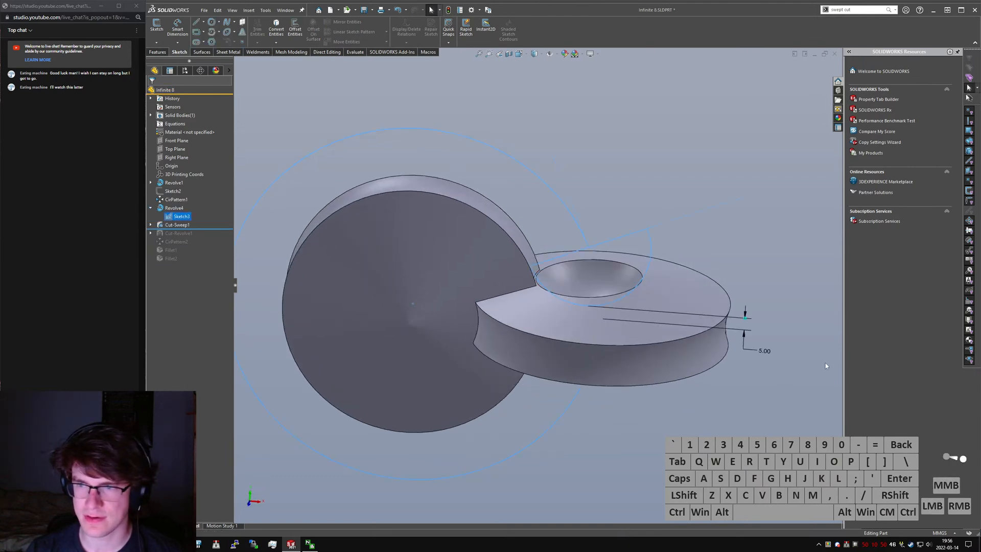
left_click(765, 356)
type("2")
key("Return")
- Compare the swept spherical recess with the wooden reference photo in the browser and examine it where the discs meet
middle_click_drag(685, 316, 685, 393)
left_click(774, 287)
key("alt+Tab")
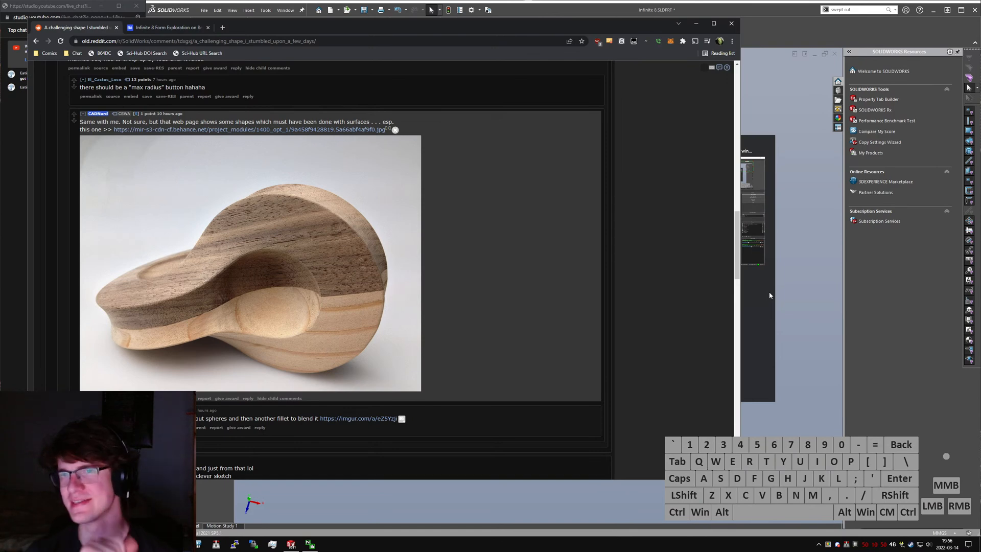
left_click(703, 23)
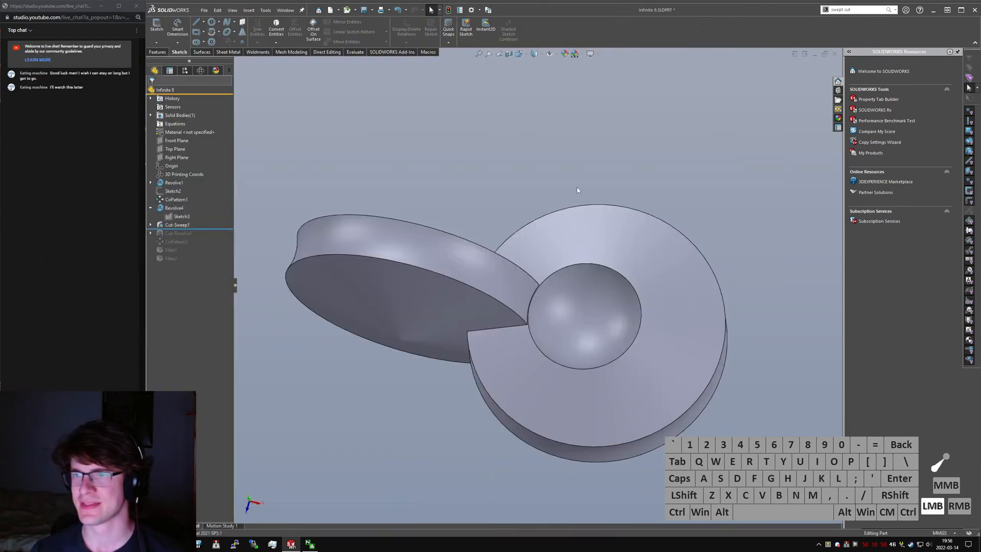
middle_click_drag(597, 109, 565, 256)
left_click(572, 305)
scroll(573, 305, "up", 4)
middle_click_drag(556, 301, 547, 306)
- Edit Sketch3 of the sphere and delete its 2 mm offset dimension
left_click(151, 225)
left_click(182, 234)
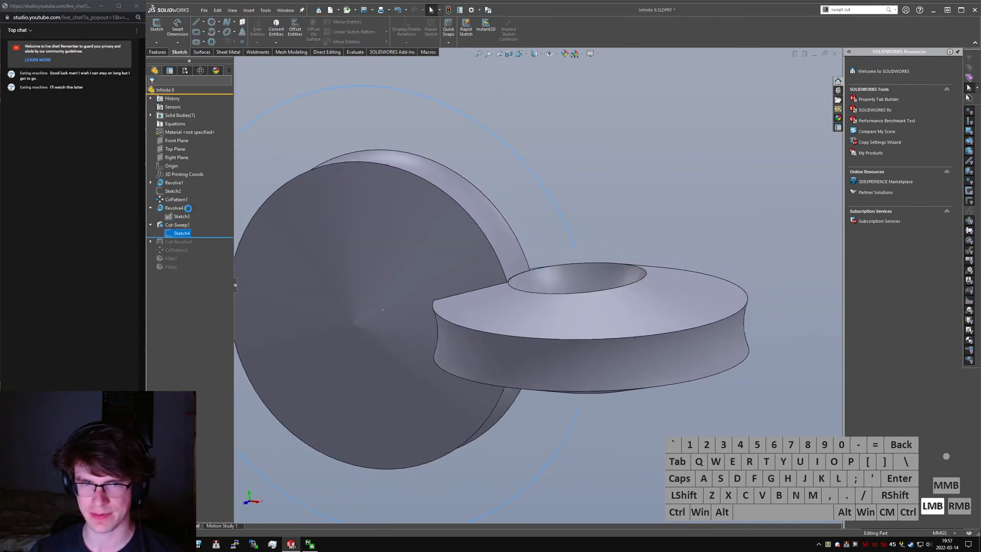
left_click(191, 217)
left_click(159, 30)
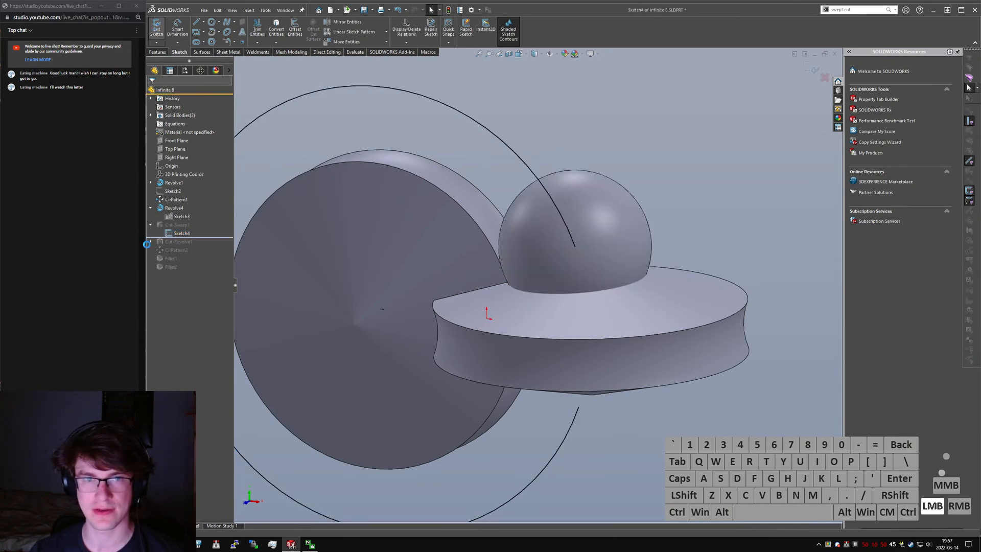
left_click(182, 216)
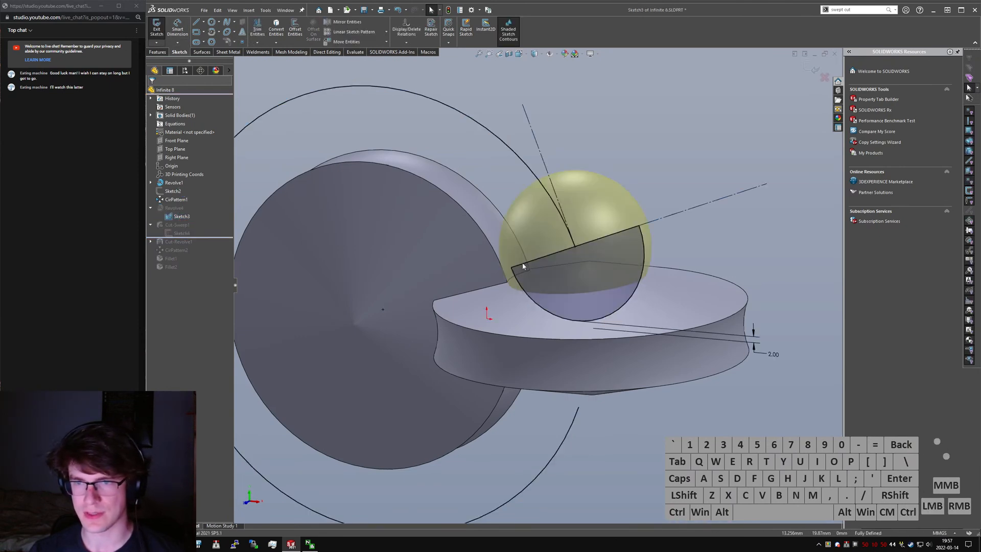
left_click(562, 251)
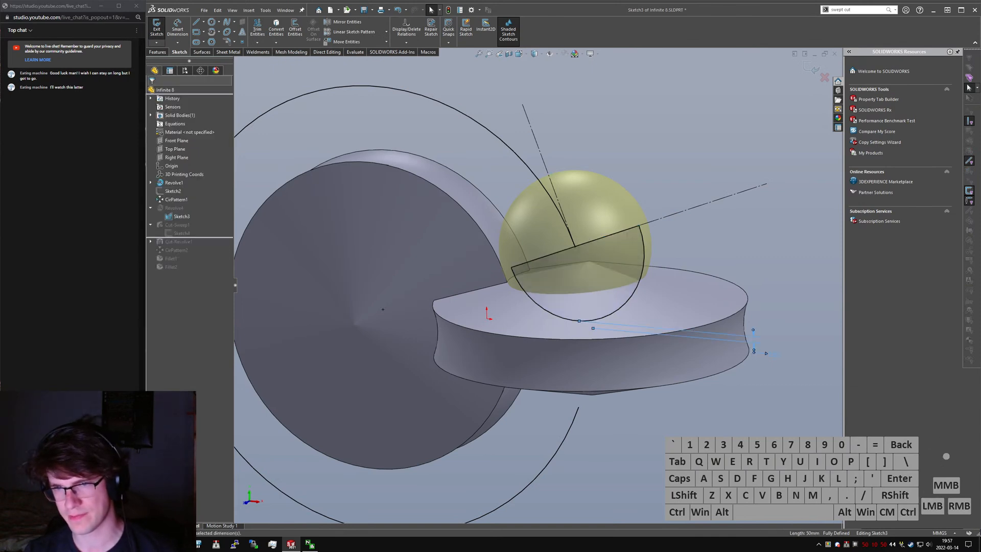
key("Delete")
- Try a Pierce relation between the end point of the sphere's profile and the edge joining the two discs, and rebuild
scroll(513, 266, "down", 5)
middle_click_drag(515, 272, 510, 300)
left_click(513, 305)
left_click(510, 285, "ctrl")
key("alt+p")
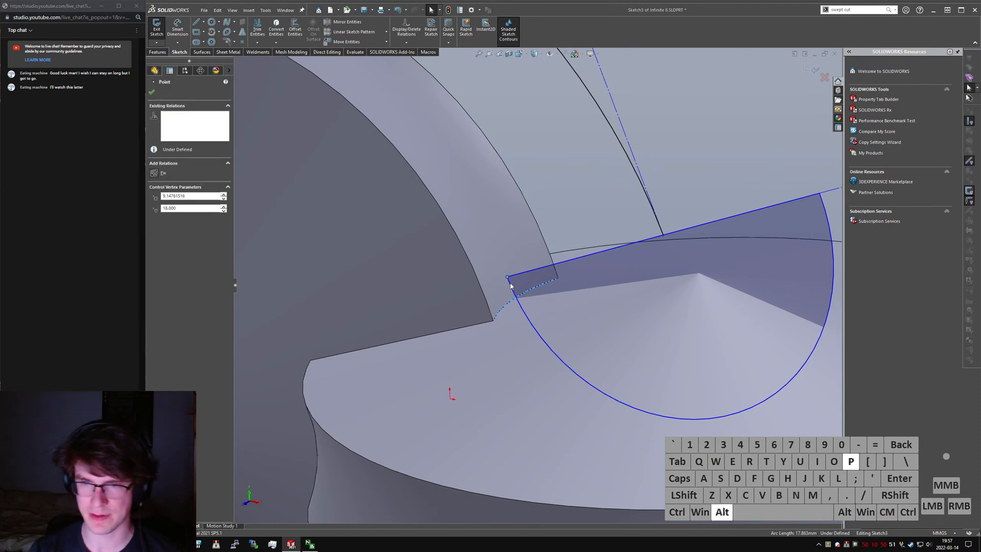
left_click(154, 215)
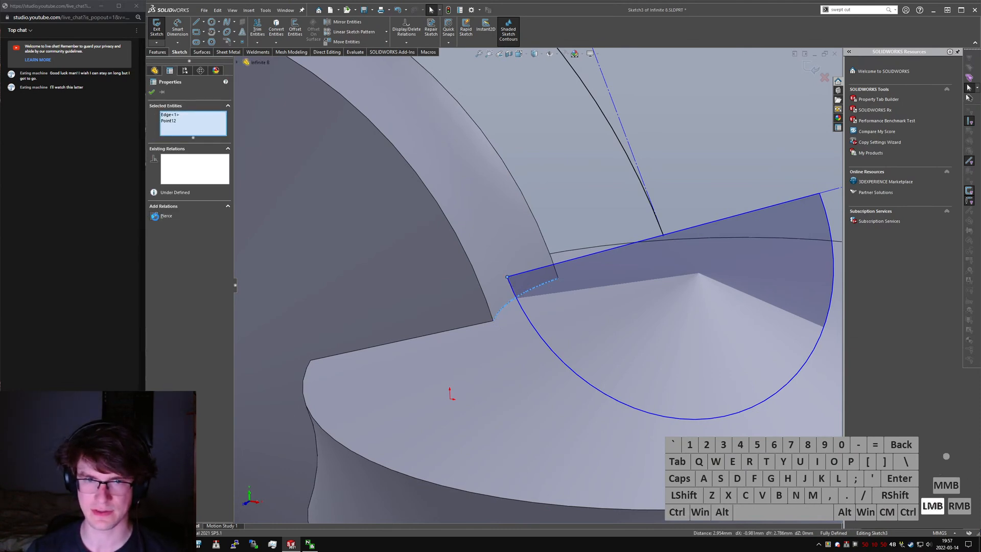
left_click(157, 28)
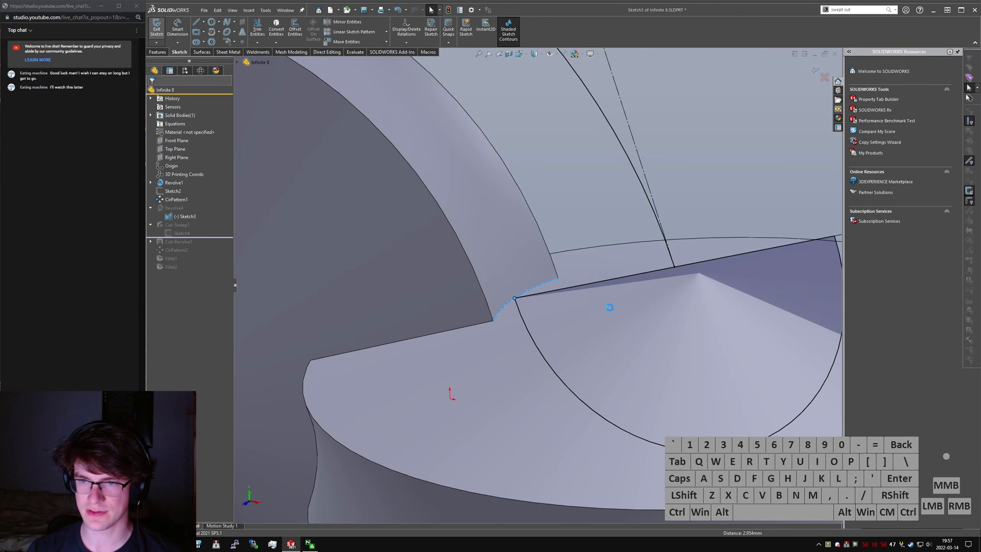
middle_click_drag(623, 307, 624, 309)
left_click(188, 224)
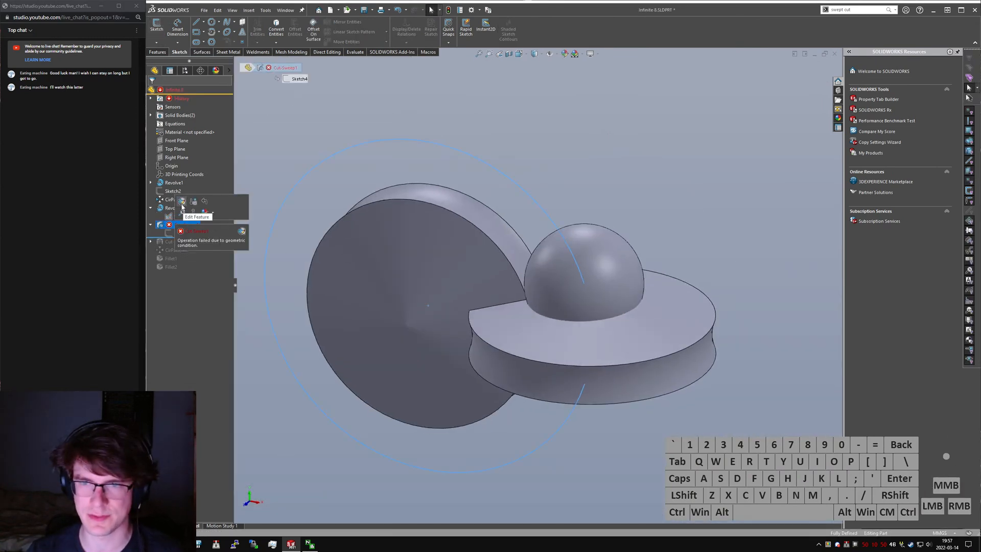
- Undo the Pierce relation and the dimension deletion in the sphere's sketch, and rebuild the swept cut
key("ctrl+z")
key("ctrl+z")
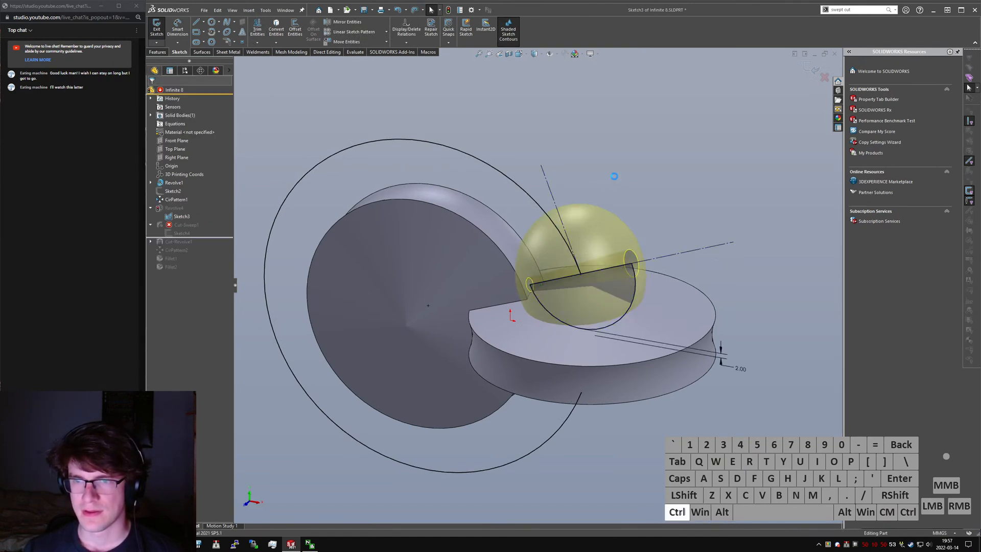
left_click(614, 180)
middle_click_drag(590, 243, 579, 392)
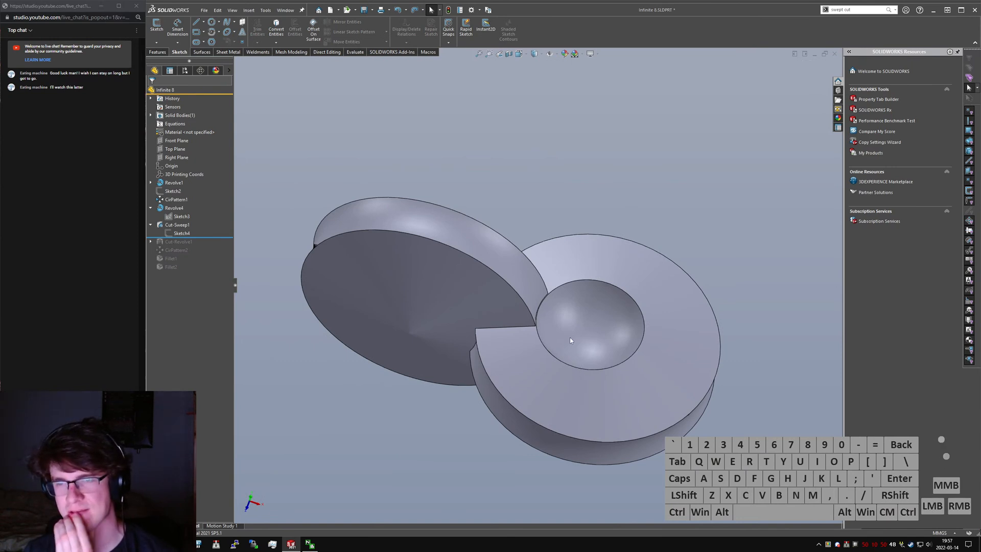
middle_click_drag(565, 338, 553, 283)
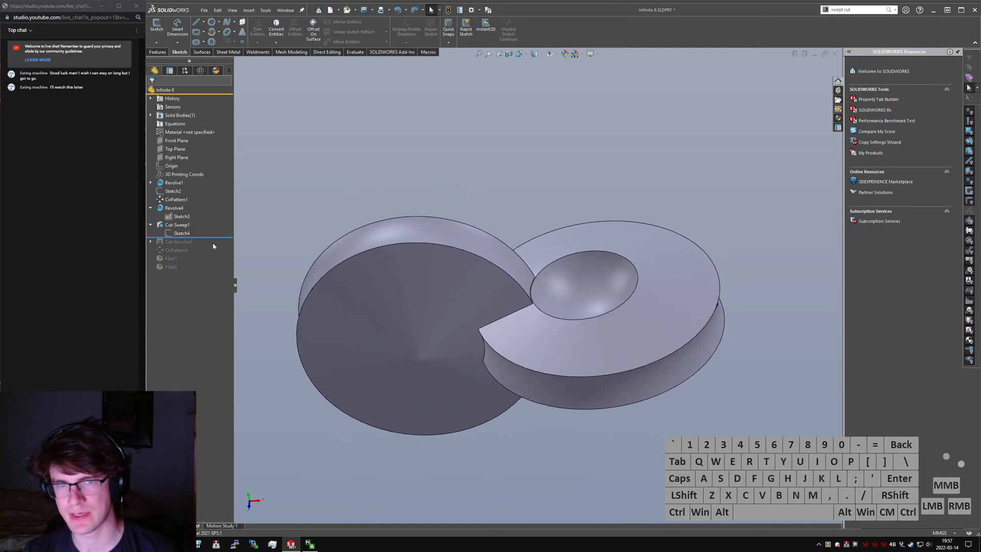
- Roll the model forward past Fillet2 and delete the features Revolve4 and Cut-Sweep1
left_click_drag(219, 236, 217, 271)
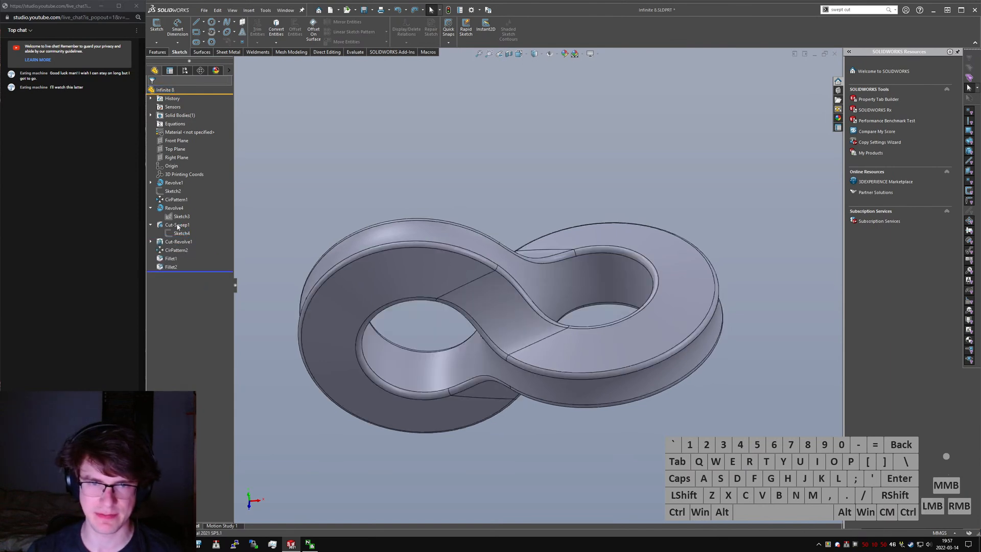
left_click_drag(176, 224, 173, 209, "ctrl")
key("Delete")
key("Return")
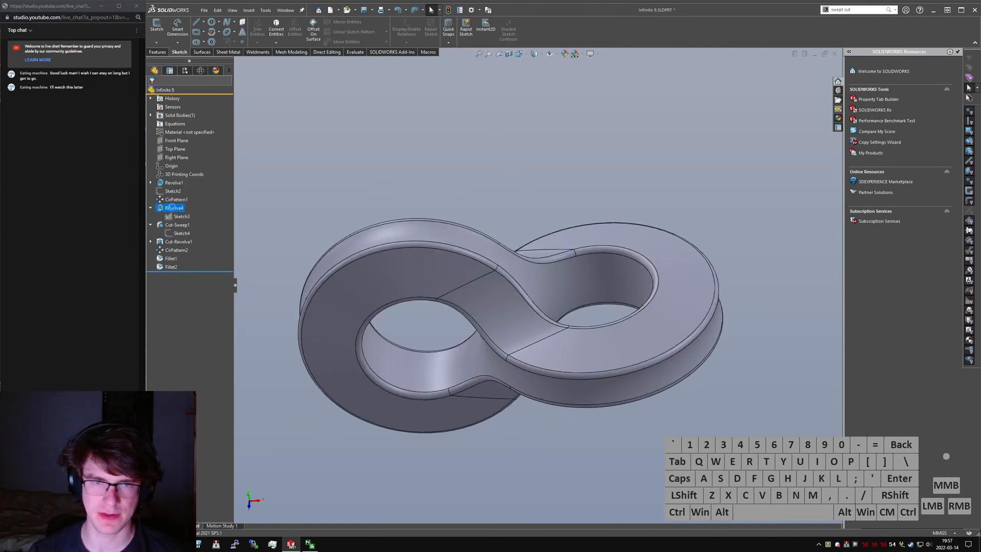
- Delete the leftover sketches Sketch3 and Sketch4
left_click(172, 209)
left_click(173, 216, "ctrl")
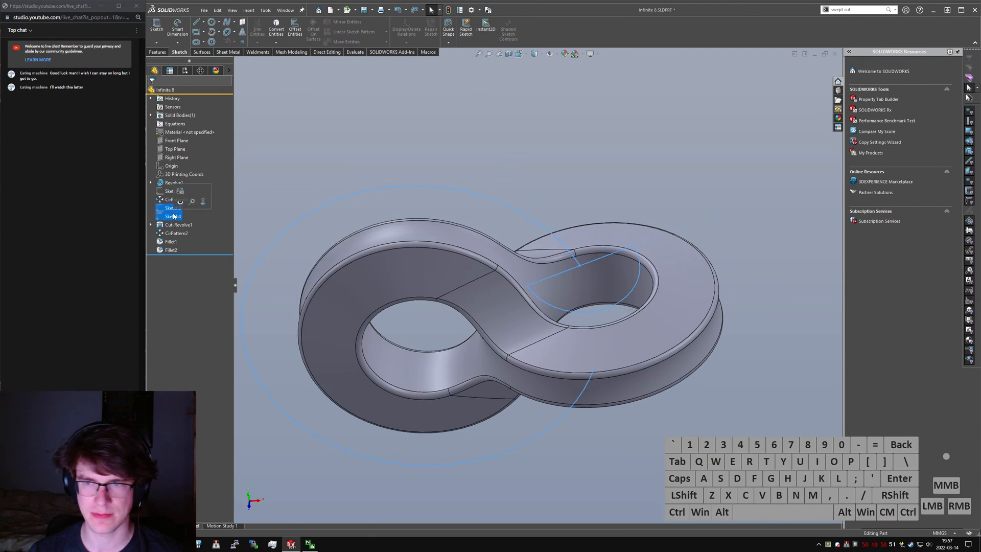
key("Return")
key("Delete")
key("Return")
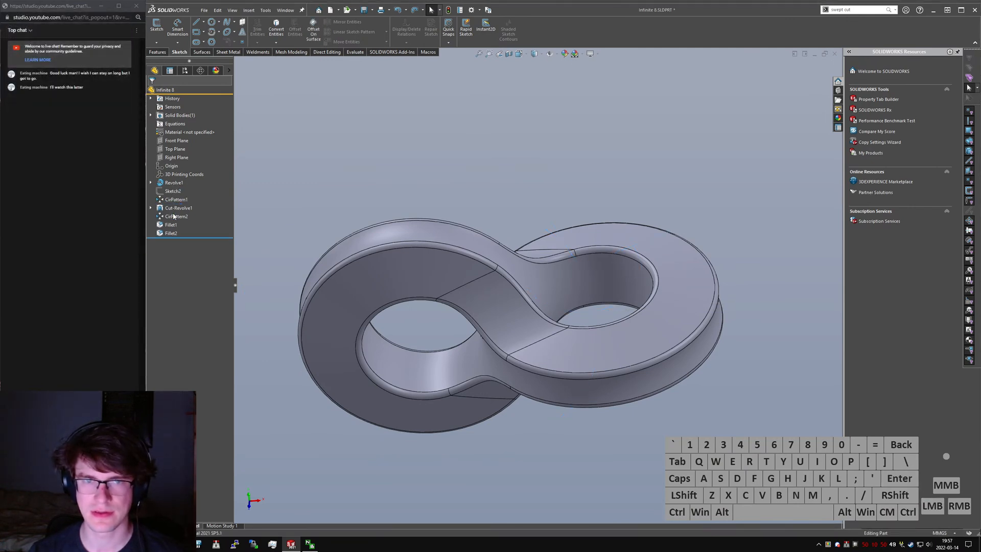
- Save the part under the new file name Infinite 8-Hyperboloid
key("ctrl+s")
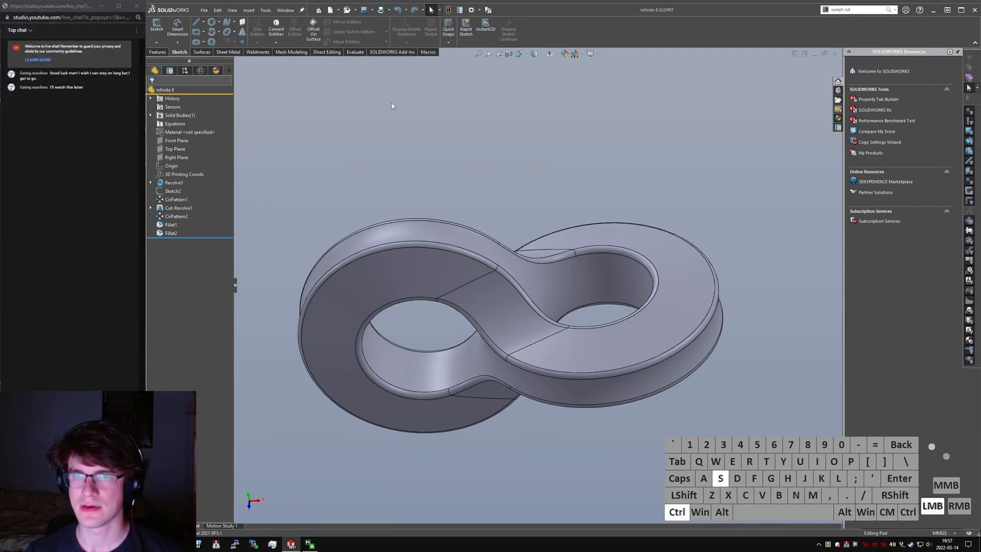
left_click(204, 9)
left_click(210, 97)
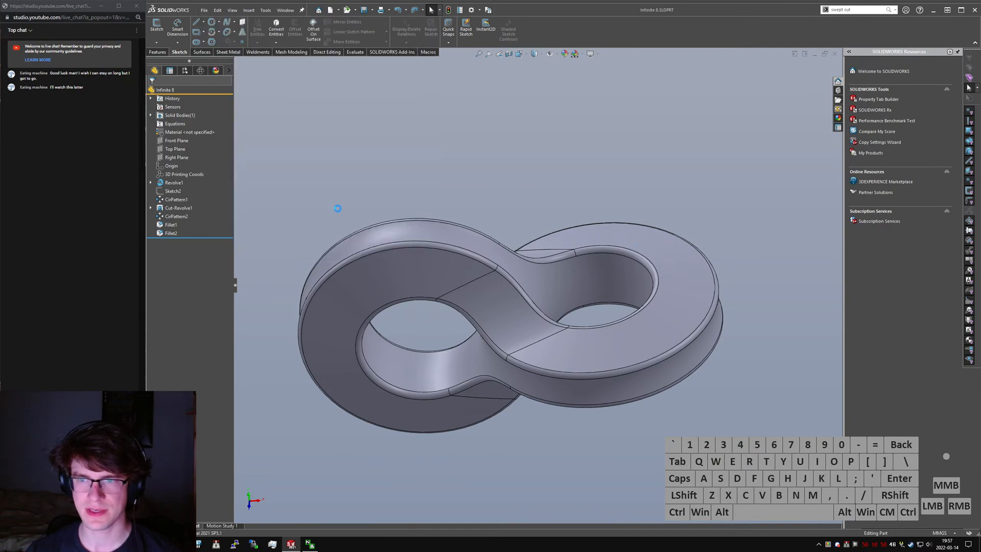
left_click_drag(0, 106, 434, 122)
left_click(357, 357)
key("ctrl+Left")
key("ctrl+Left")
type("-Hyperbolid")
key("BackSpace")
key("BackSpace")
type("oid")
key("Return")
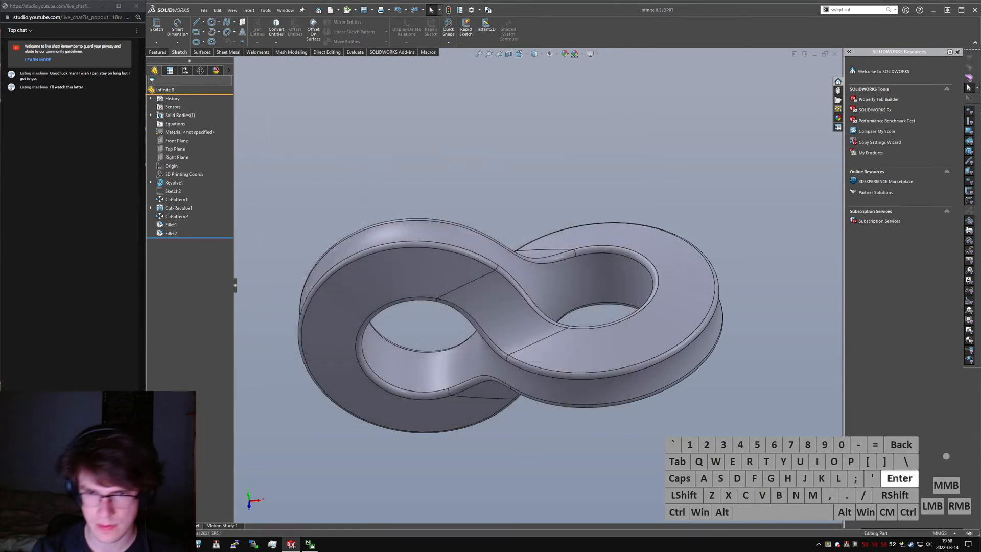
- Roll the model back to directly after Cut-Revolve1
scroll(615, 298, "up", 5)
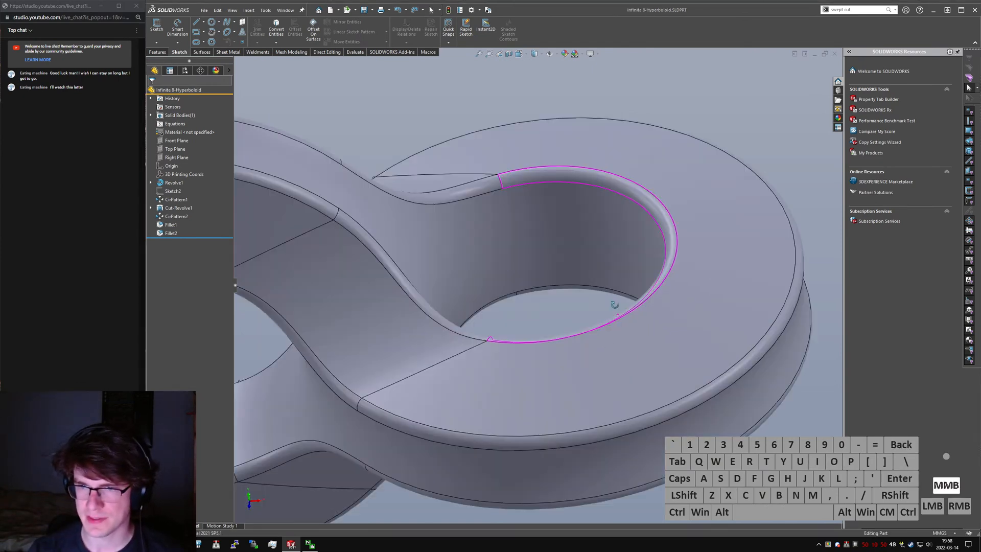
middle_click_drag(502, 217, 475, 249)
scroll(421, 236, "down", 1)
mouse_move(421, 236)
middle_mouse_down()
mouse_move(324, 188)
mouse_move(364, 199)
mouse_move(419, 245)
middle_mouse_up()
scroll(380, 247, "down", 3)
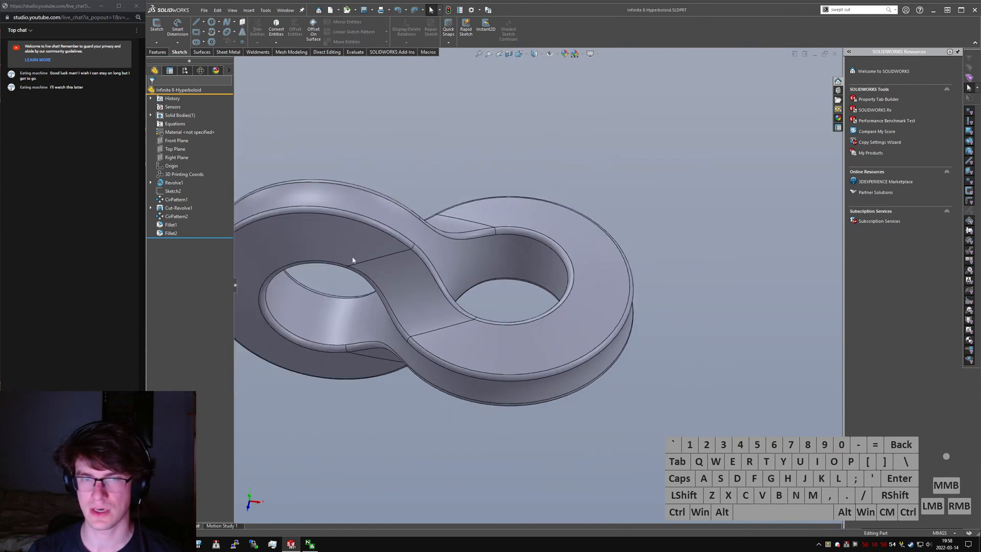
left_click_drag(188, 237, 189, 238)
left_click_drag(189, 204, 190, 211)
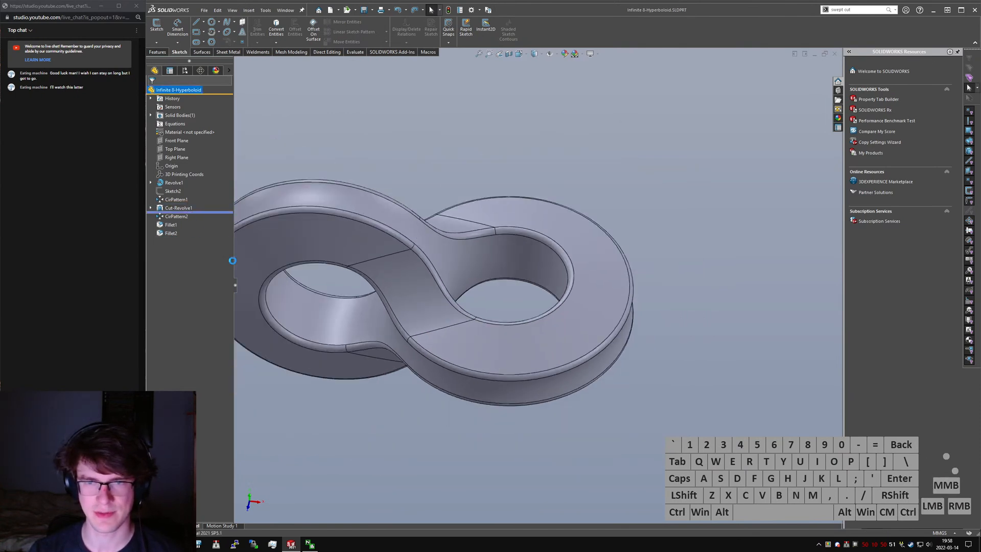
- Roll the model back to directly after CirPattern1 and show Sketch1 of Revolve1
middle_click_drag(380, 210, 387, 186)
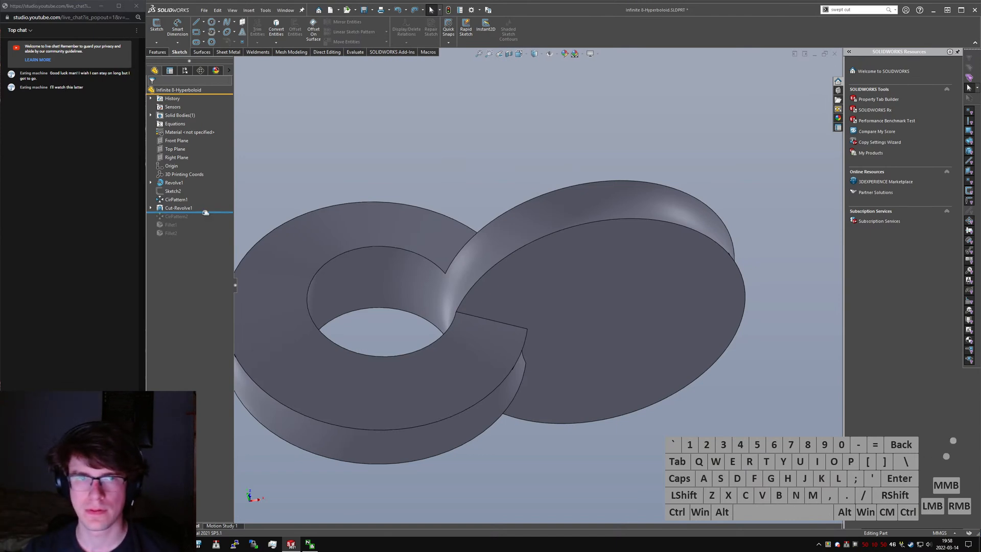
left_click_drag(205, 211, 226, 203)
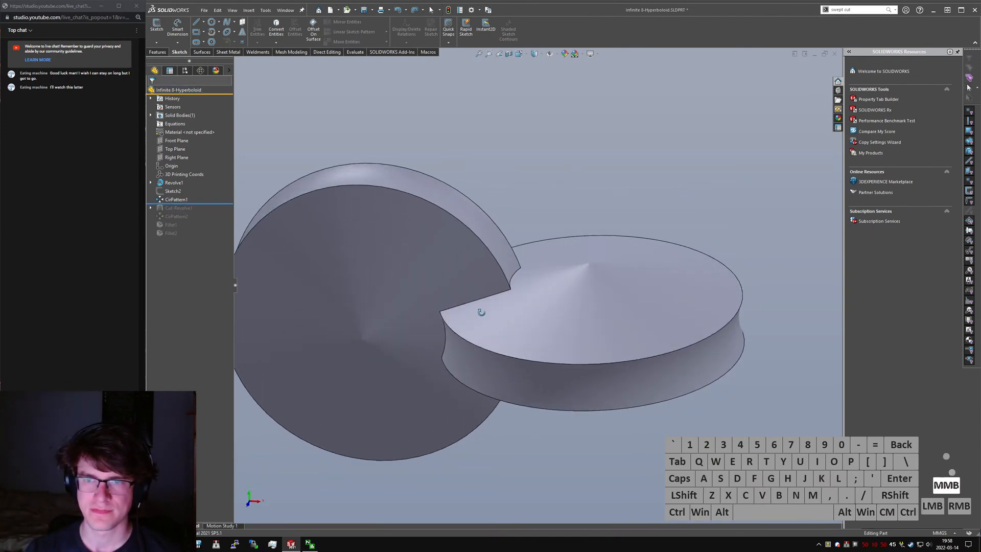
left_click(150, 182)
left_click(182, 191)
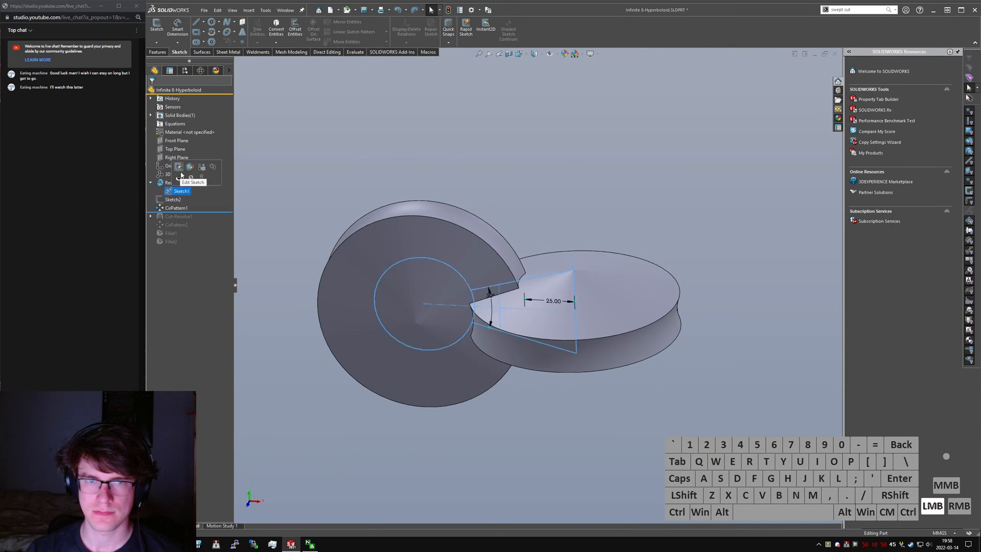
left_click(504, 220)
middle_click_drag(504, 220, 542, 190)
- Start an extruded boss sketch on the Top Plane and draw a closed D-shaped outline with a tangent arc of about 102 mm radius
type("sextru")
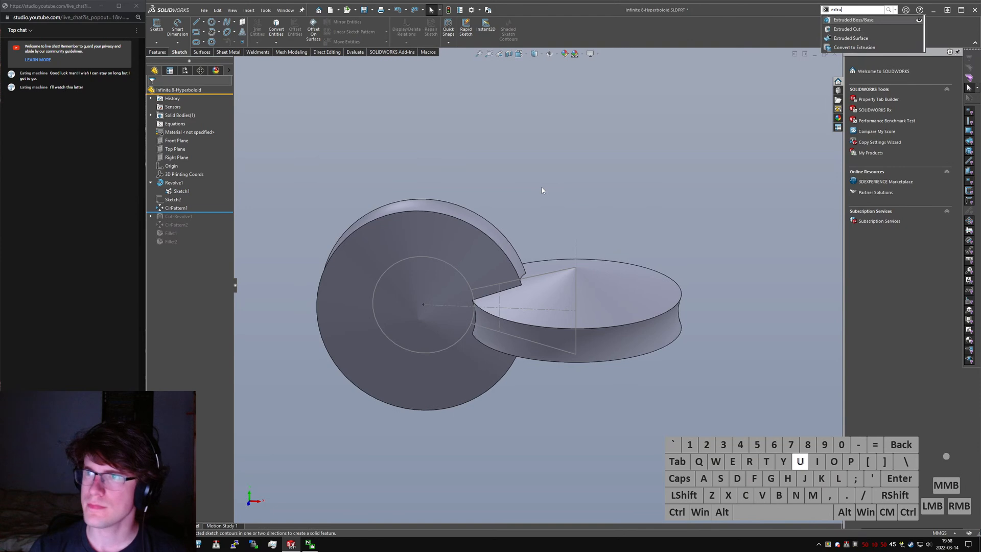
key("Return")
left_click(240, 61)
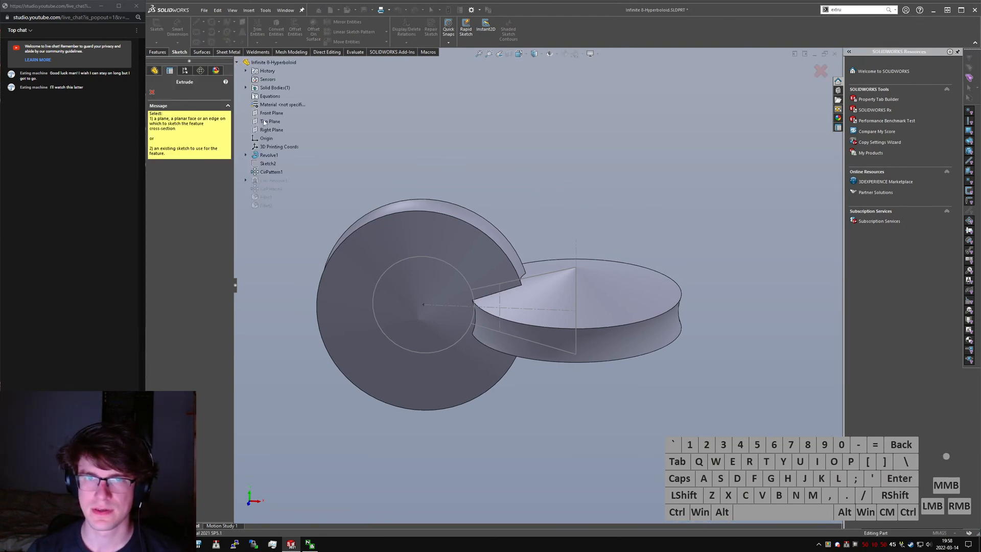
left_click(275, 123)
key("ctrl+5")
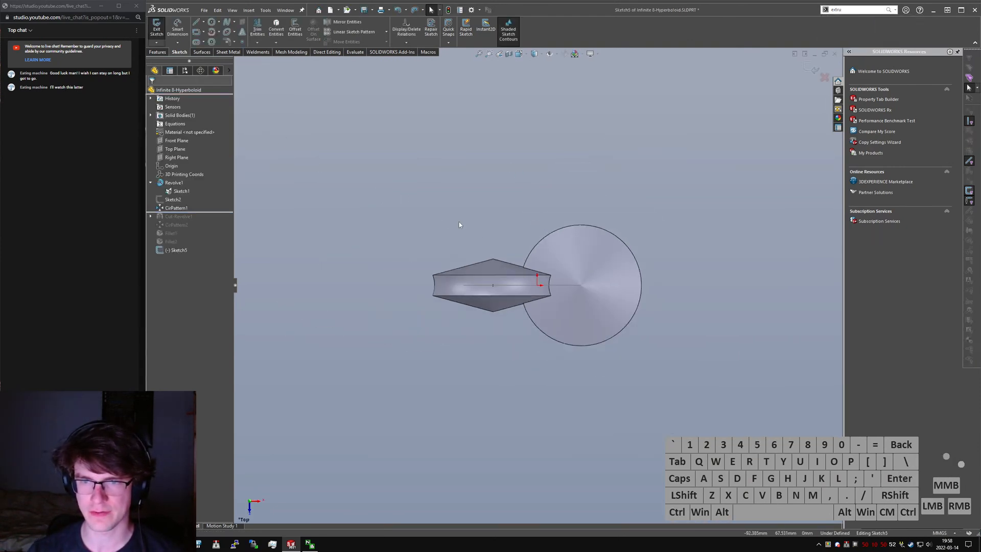
left_click(195, 22)
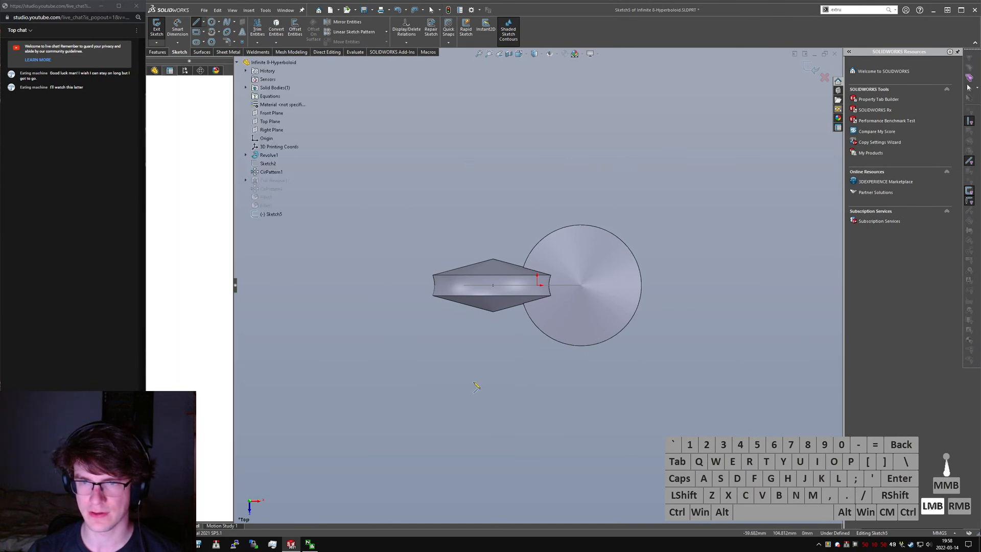
left_click(467, 161)
left_click(467, 401)
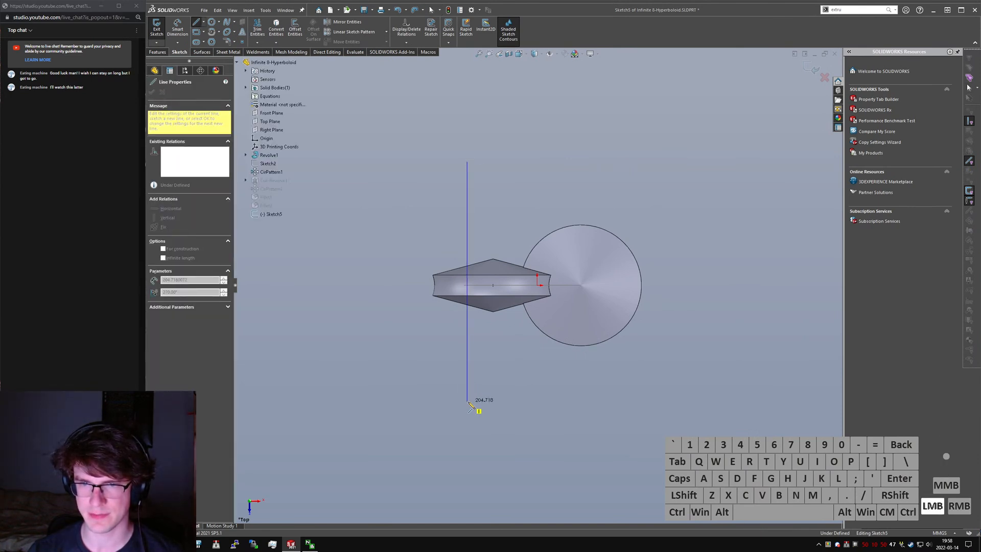
left_click(584, 401)
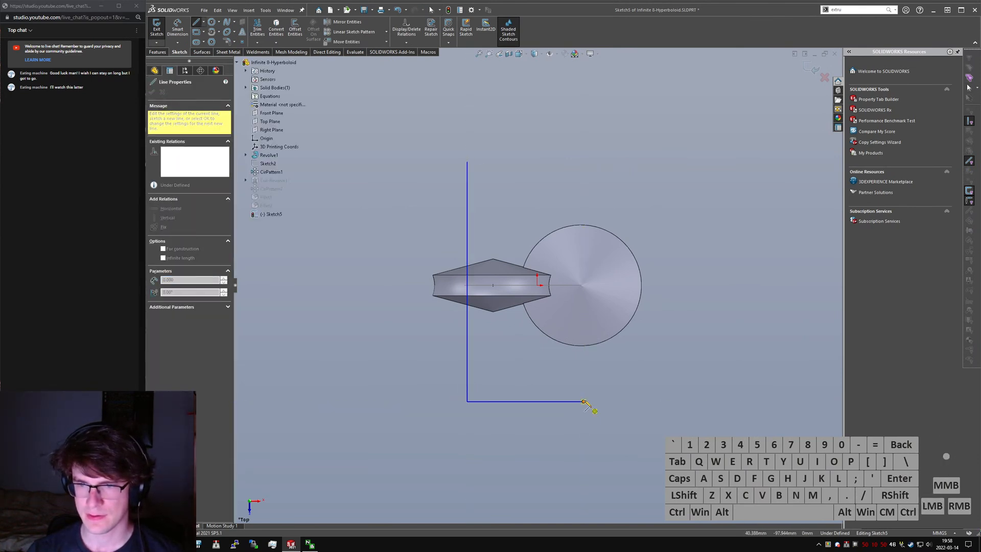
left_click(583, 161)
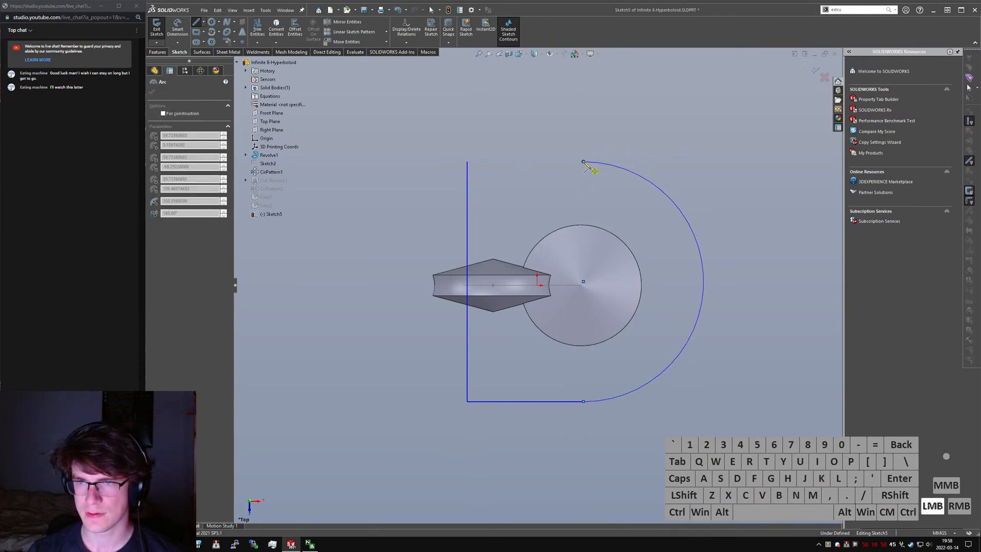
left_click(467, 161)
- Draw a circle about 156 mm in diameter inside the outline and make it concentric with the outline's arc
left_click(211, 22)
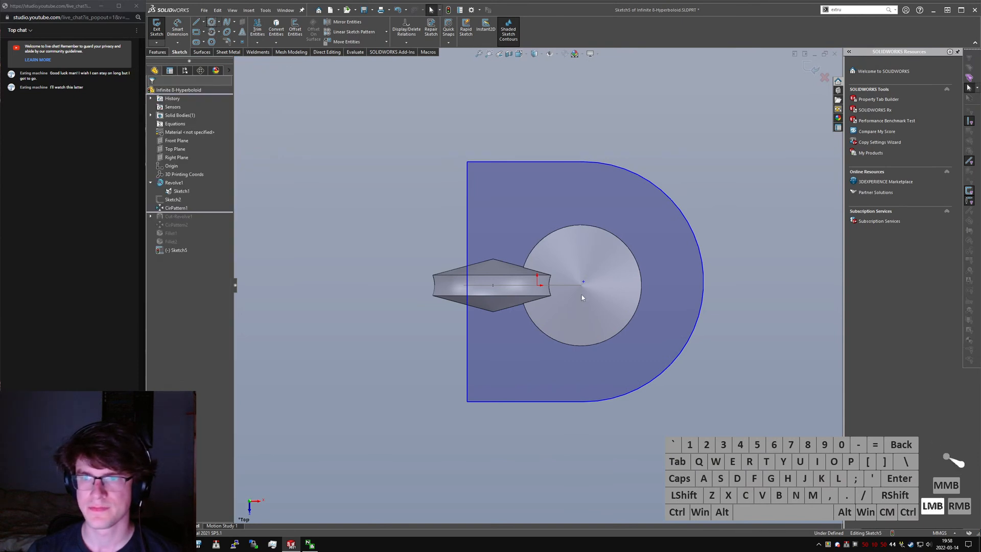
left_click(583, 284)
left_click(673, 274)
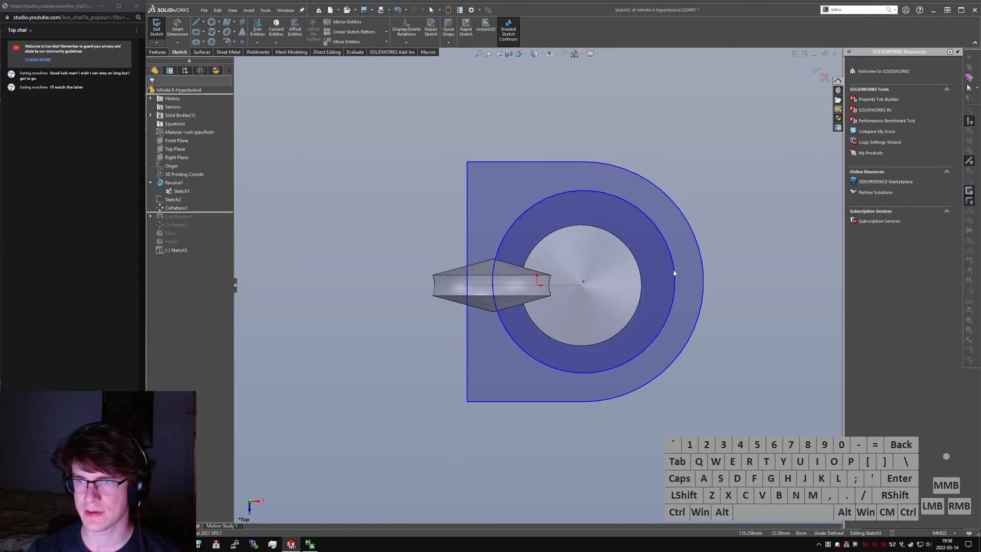
left_click(674, 272, "ctrl")
left_click(700, 267, "ctrl")
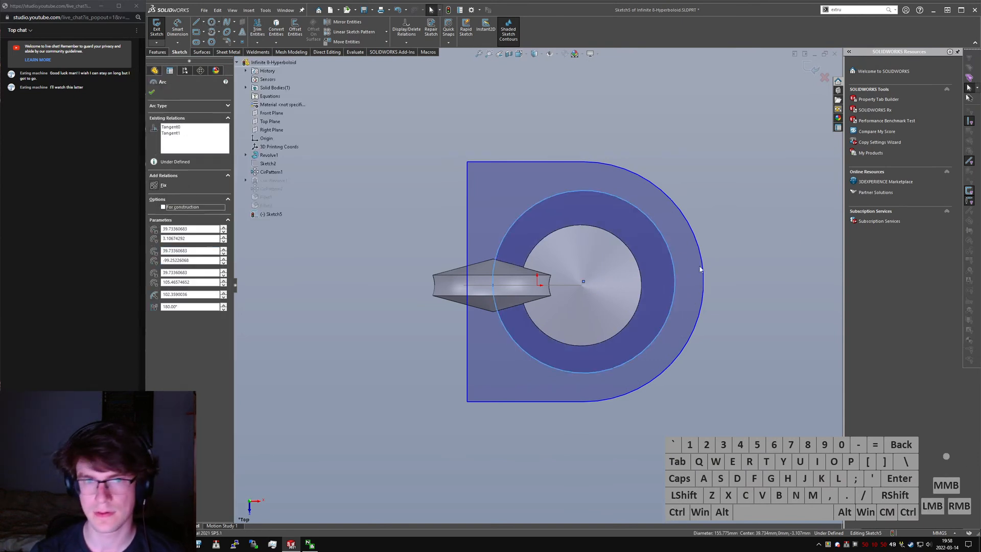
key("alt+n")
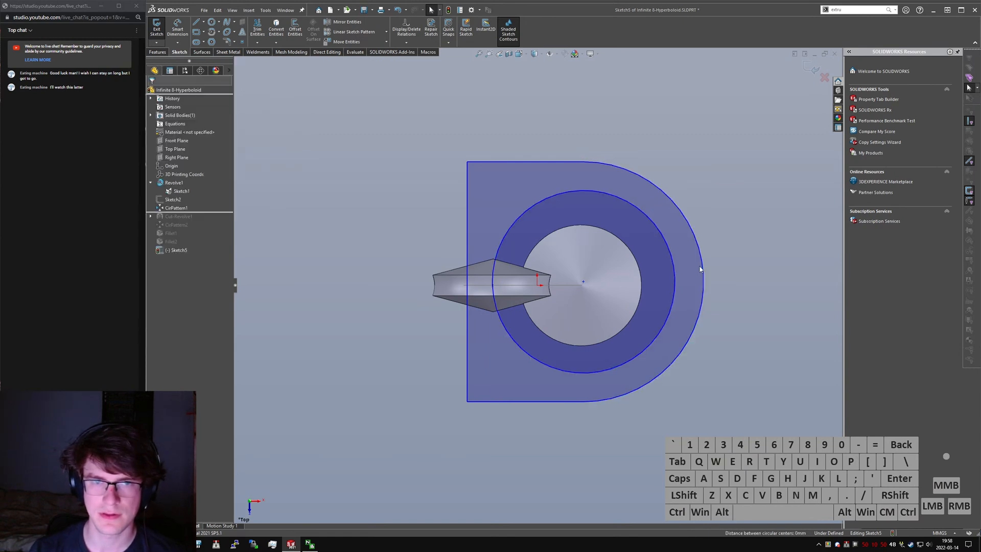
- Make the inner circle coincident with the point of Sketch1 on the near side of the small reference circle
left_click(746, 321)
mouse_move(746, 321)
middle_mouse_down()
mouse_move(514, 284)
mouse_move(514, 300)
middle_mouse_up()
scroll(517, 301, "down", 4)
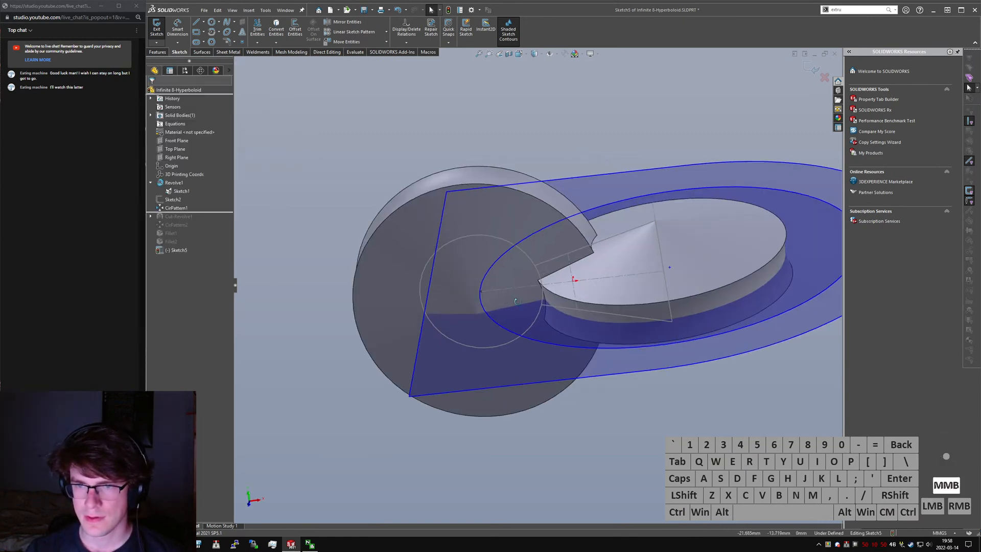
left_click(480, 297)
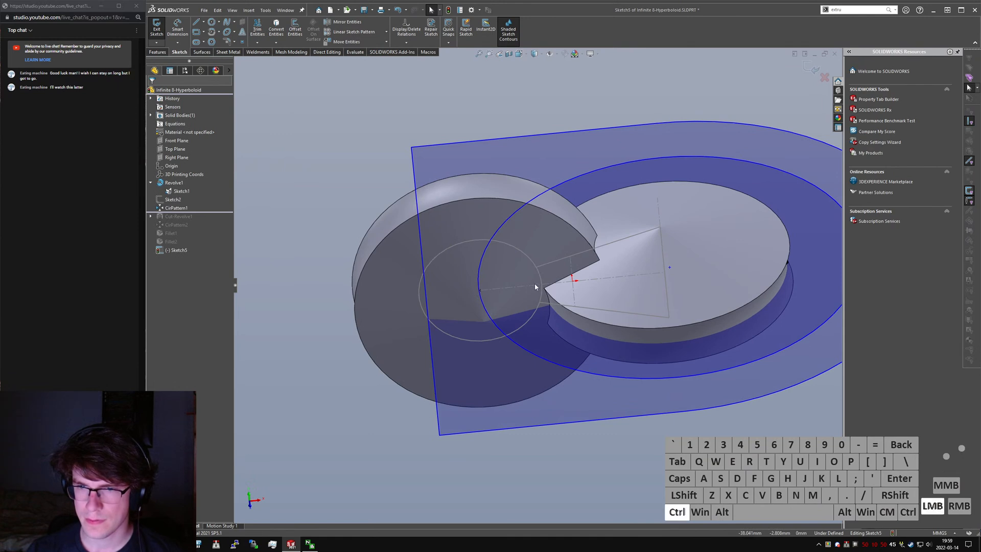
left_click(542, 284, "ctrl")
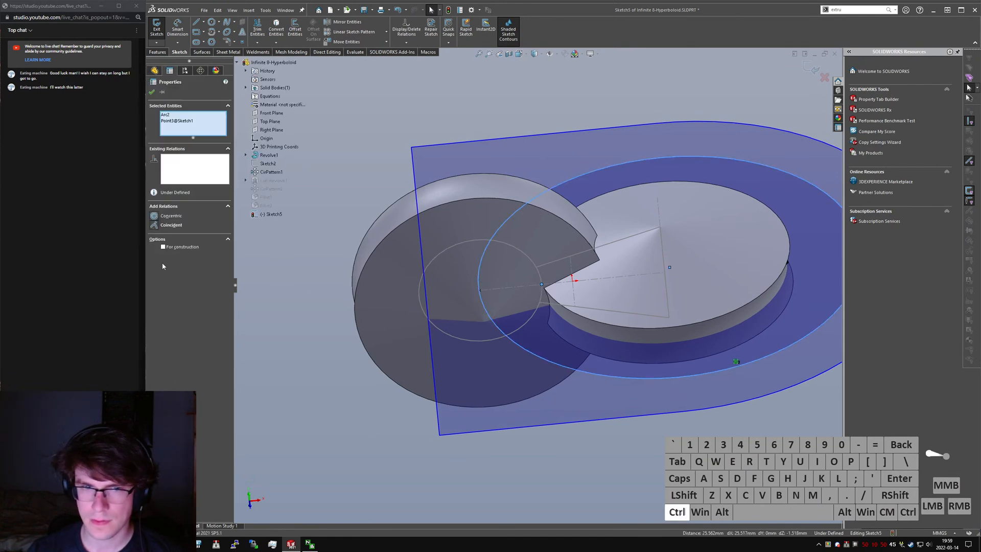
left_click(156, 225)
left_click(672, 385)
scroll(720, 398, "up", 2)
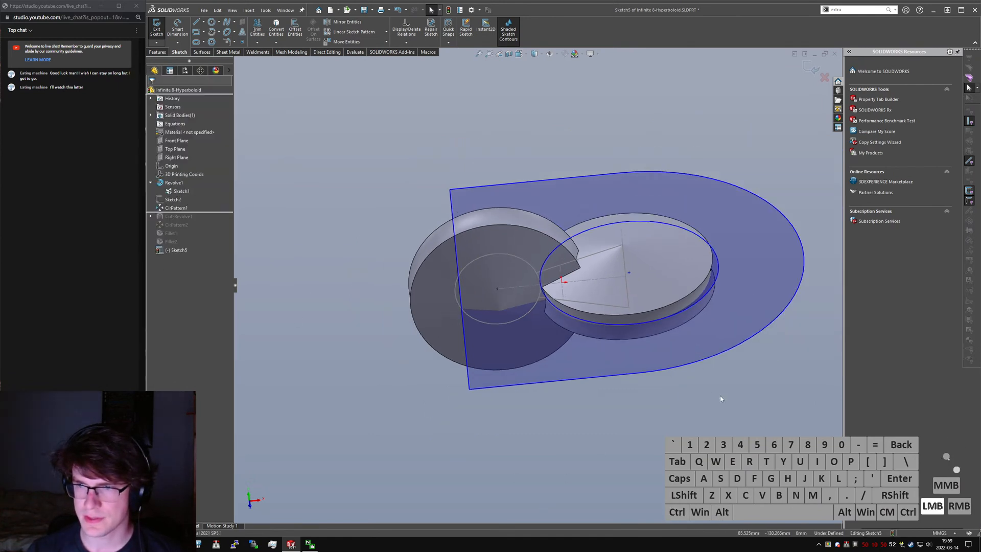
- Make the shared centre of the circle and arc coincident with the centre point on Sketch1's revolve axis
left_click(627, 276)
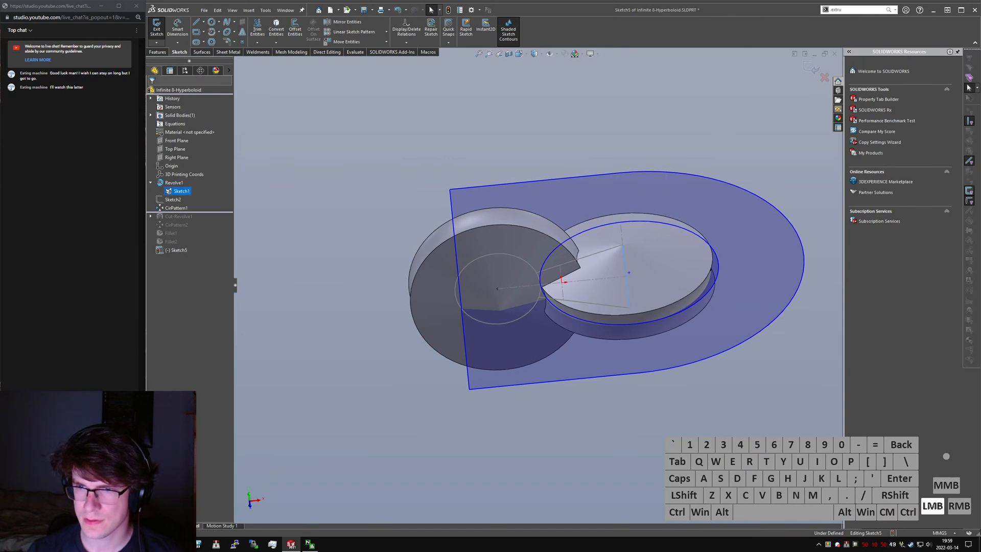
left_click(629, 275, "ctrl")
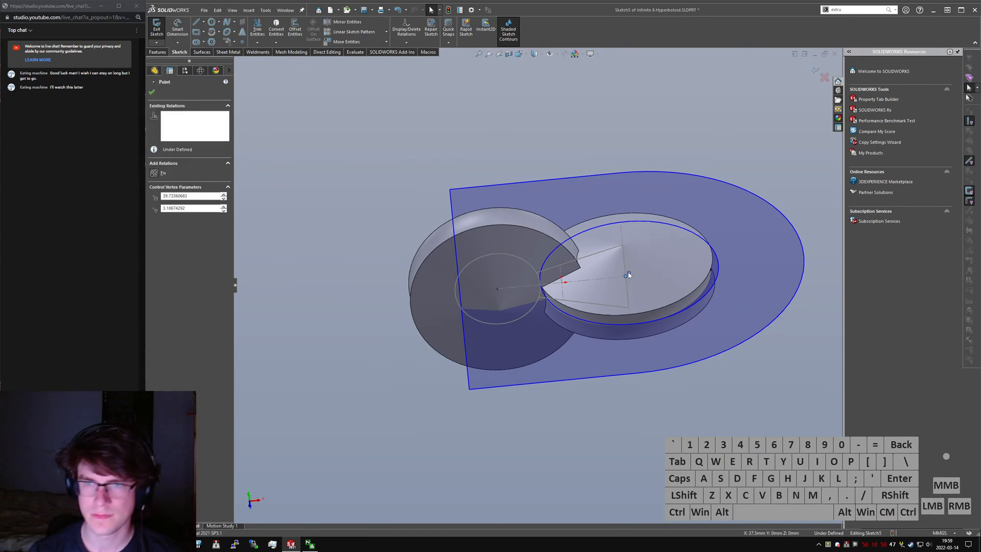
key("alt+d")
left_click(362, 270)
- Constrain the midpoint of the outline's straight side to the Sketch1 circle with Coincident and Pierce relations
left_click(462, 301)
right_click(460, 303)
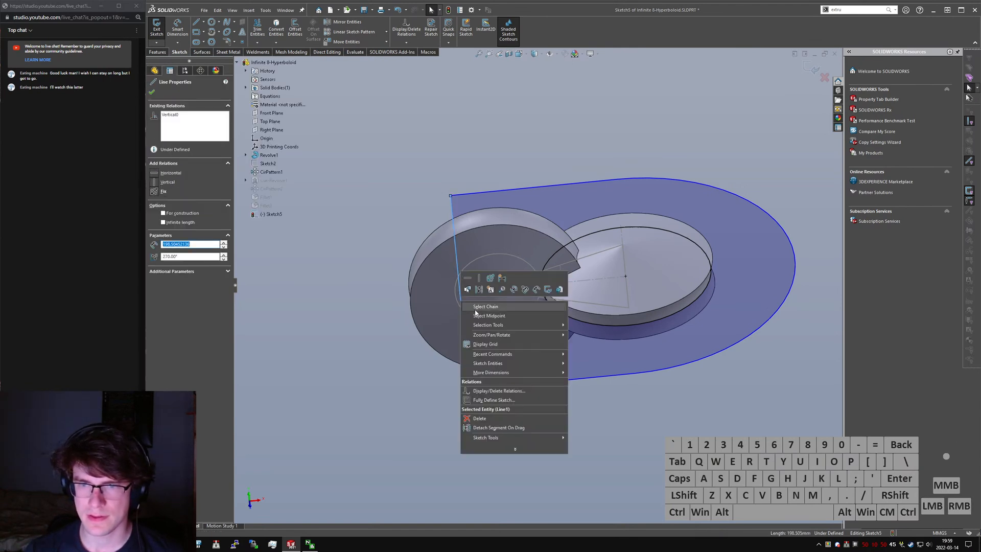
left_click(476, 316)
left_click(454, 294, "ctrl")
key("alt+d")
left_click(164, 235)
left_click(409, 149)
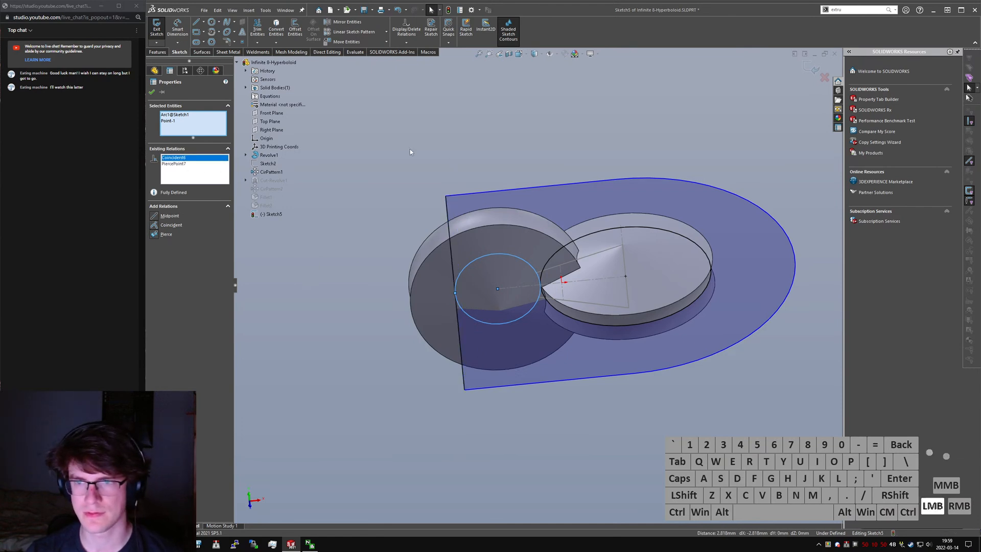
- Adjust the outline's arc endpoint and draw a vertical line from it to the edge of the inner circle
middle_click_drag(470, 200, 642, 402)
mouse_move(641, 419)
left_mouse_down()
mouse_move(632, 490)
mouse_move(636, 427)
mouse_move(634, 440)
mouse_move(618, 409)
mouse_move(630, 427)
left_mouse_up()
key("Escape")
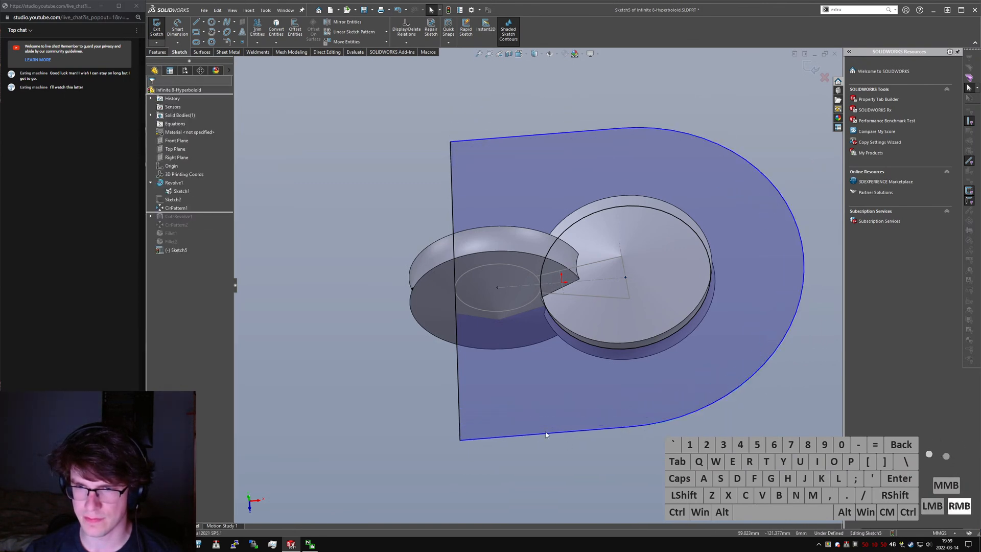
key("l")
left_click(630, 426)
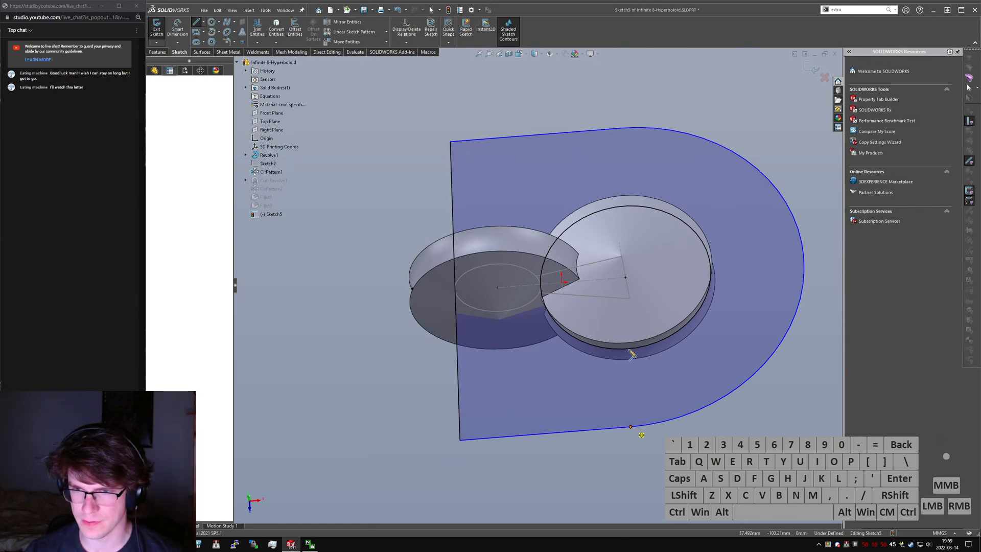
left_click(628, 350)
key("Escape")
key("Escape")
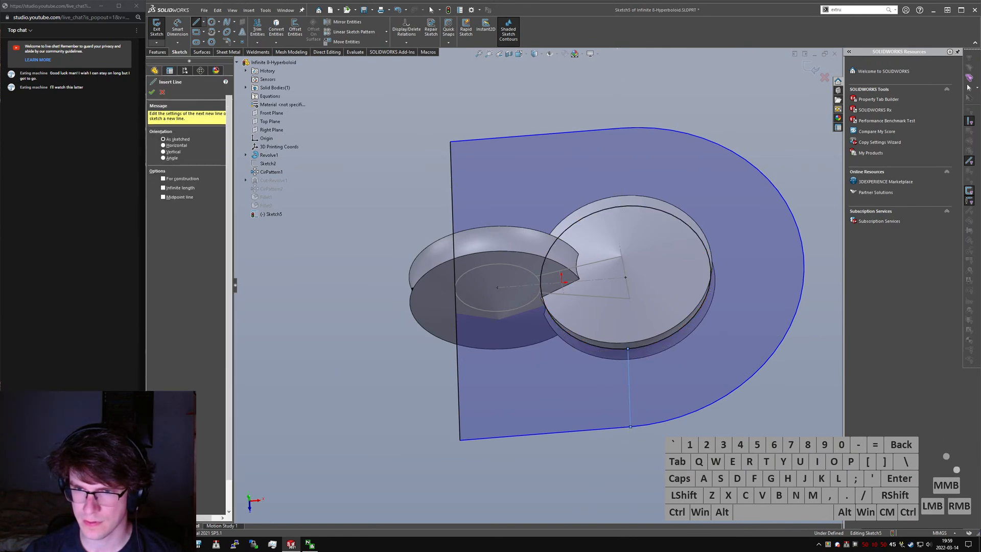
- Draw a line from the midpoint of the straight side across the Sketch1 circle to the inner circle
key("l")
left_click(455, 291)
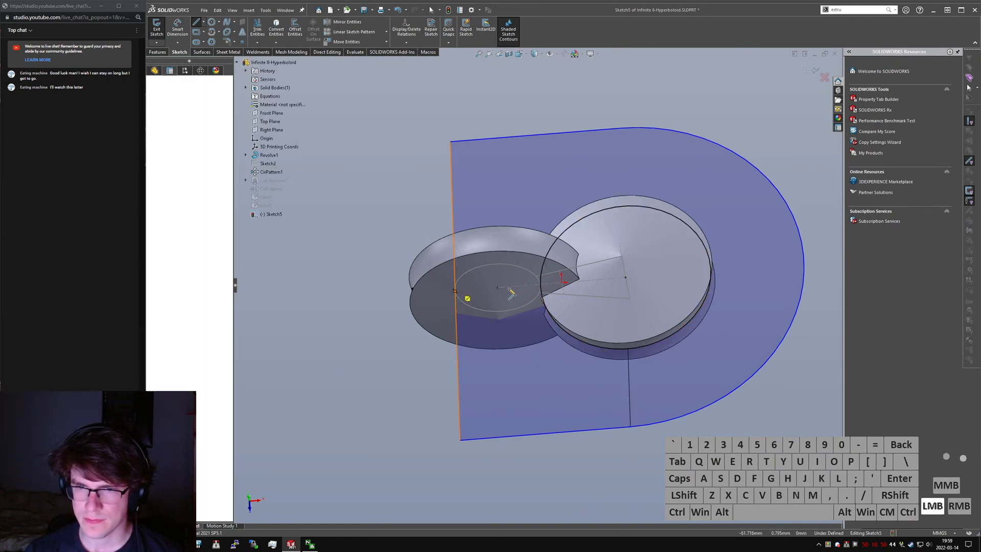
left_click(543, 286)
key("Escape")
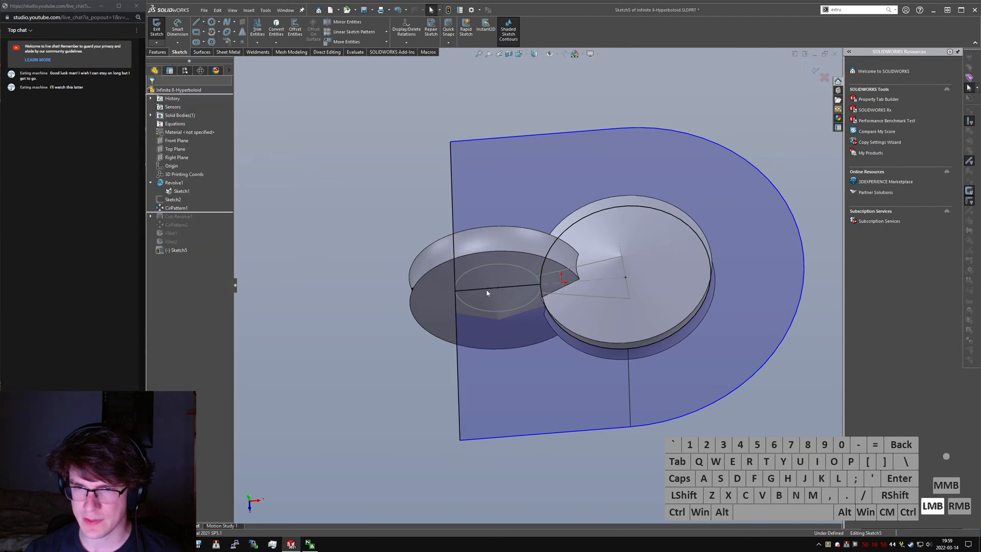
- Make the vertical and horizontal connecting lines equal in length and convert both to construction geometry
left_click(628, 367, "ctrl")
key("ctrl+alt+c")
key("ctrl+alt+q")
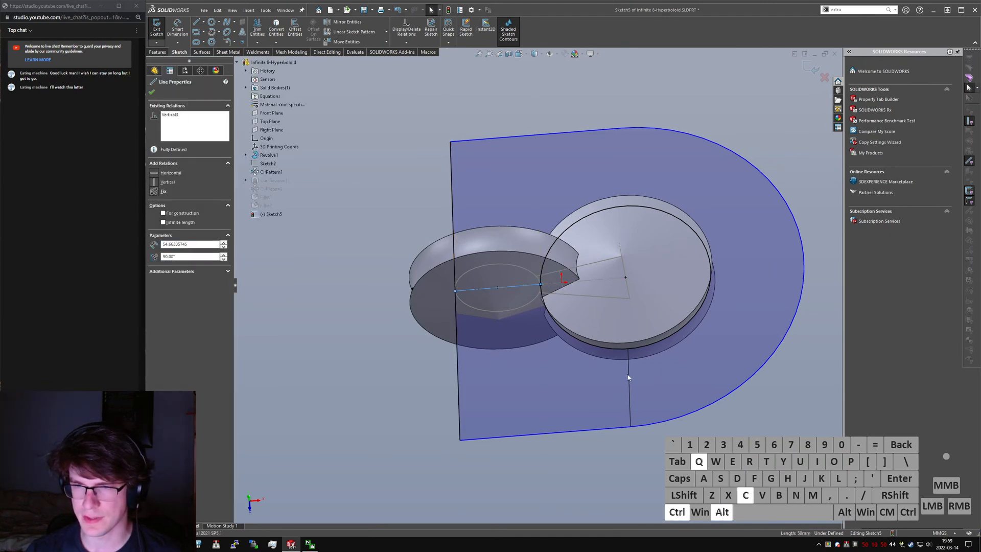
left_click(653, 461)
mouse_move(632, 379)
middle_mouse_down()
mouse_move(625, 370)
mouse_move(627, 387)
middle_mouse_up()
left_click(640, 384)
key("alt+c")
left_click(511, 288)
left_click(559, 399)
middle_click_drag(597, 362, 516, 271)
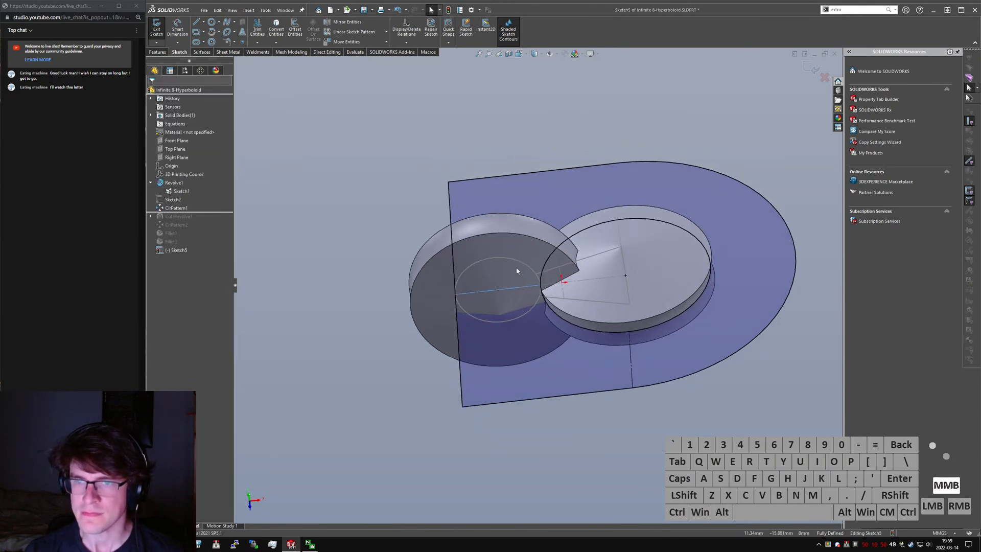
left_click(158, 52)
left_click(159, 28)
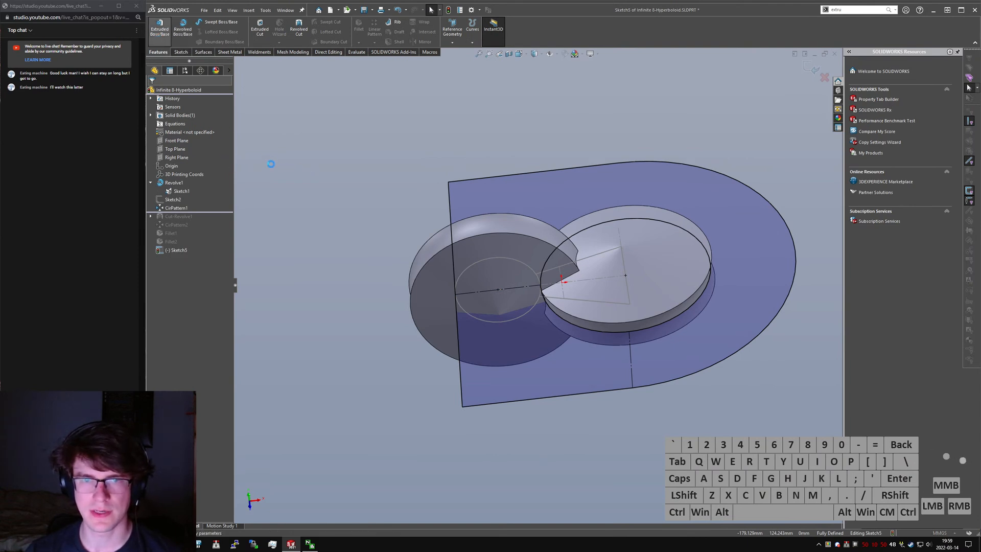
key("Escape")
left_click(181, 192)
right_click(181, 193)
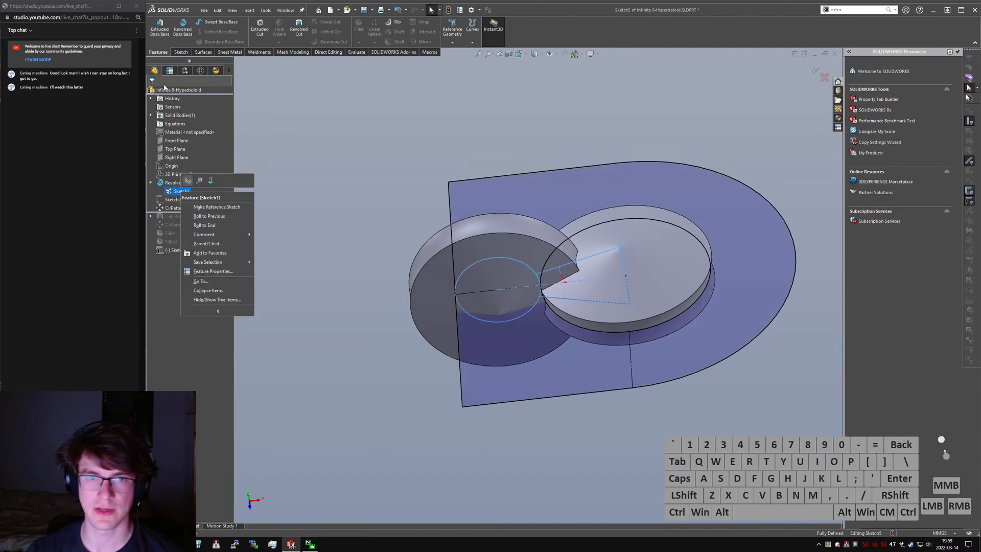
- Exit the sketch and inspect the properties of the 25 mm dimension in Sketch1
left_click(181, 51)
left_click(156, 26)
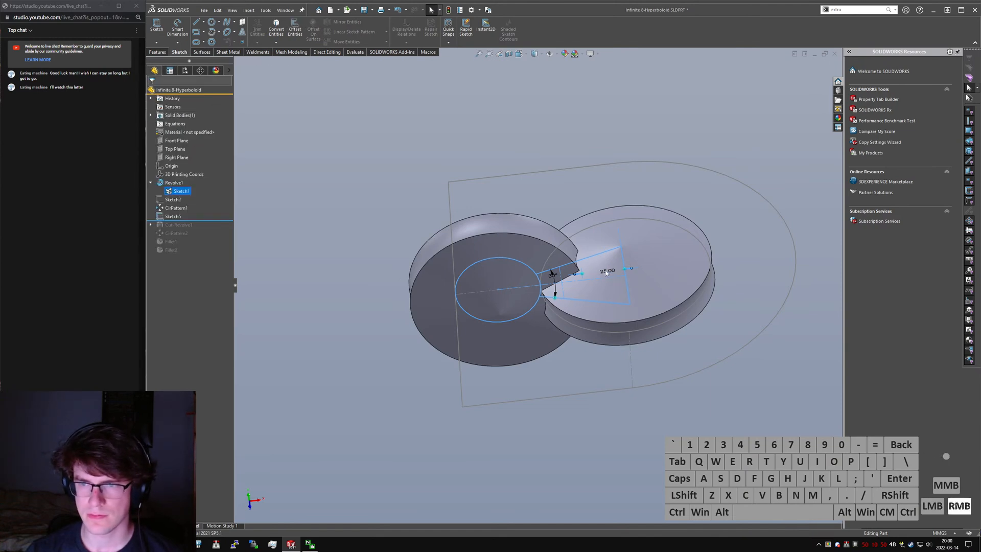
right_click(603, 273)
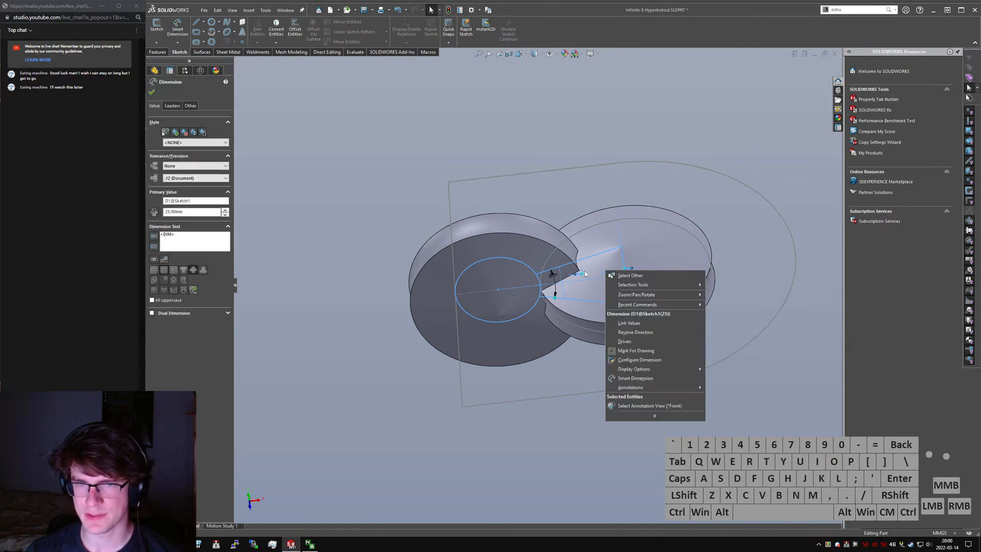
left_click(362, 220)
- Extrude the ring profile Mid Plane as a separate body, with its depth set to "D1@Sketch1"*2
left_click(172, 216)
left_click(157, 52)
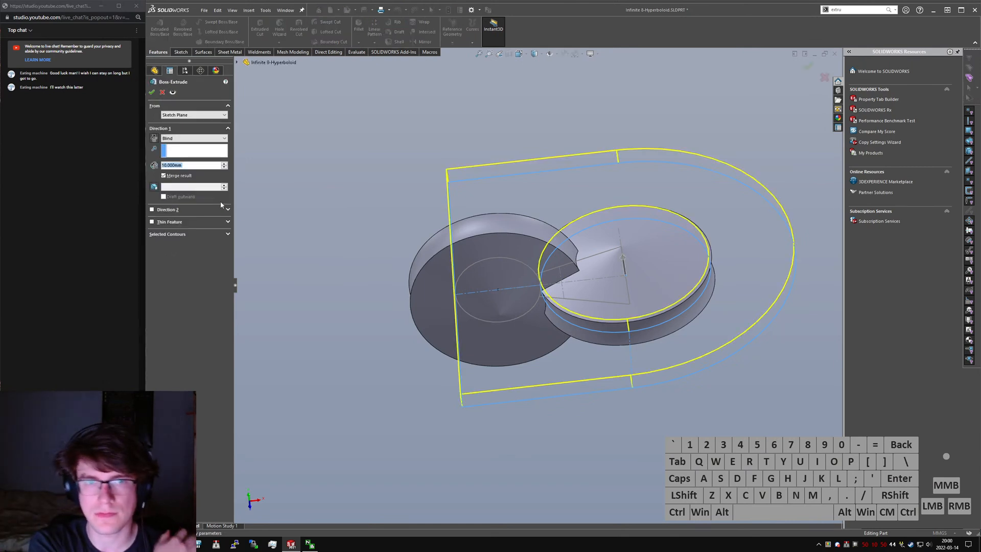
type("=\"D1@")
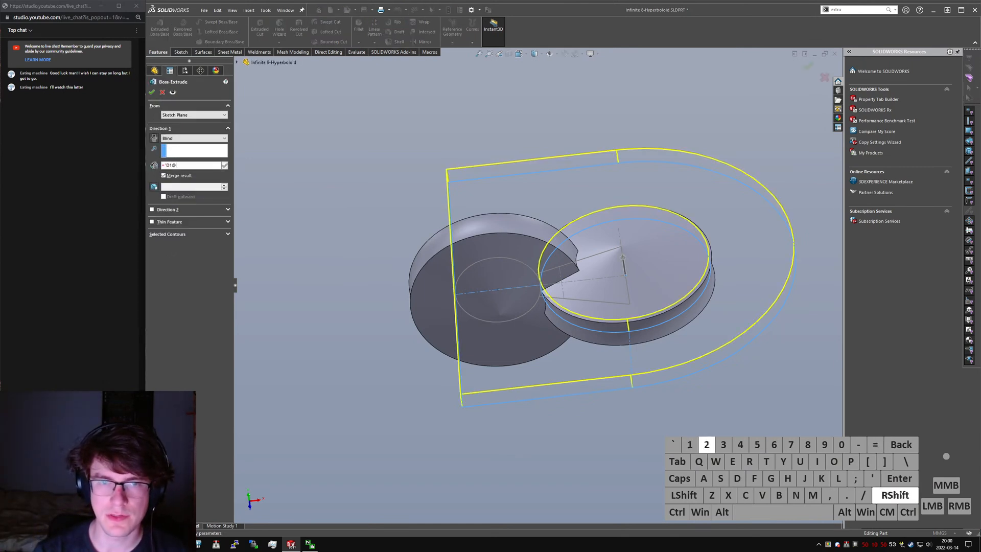
type("Sketch1\"")
key("Return")
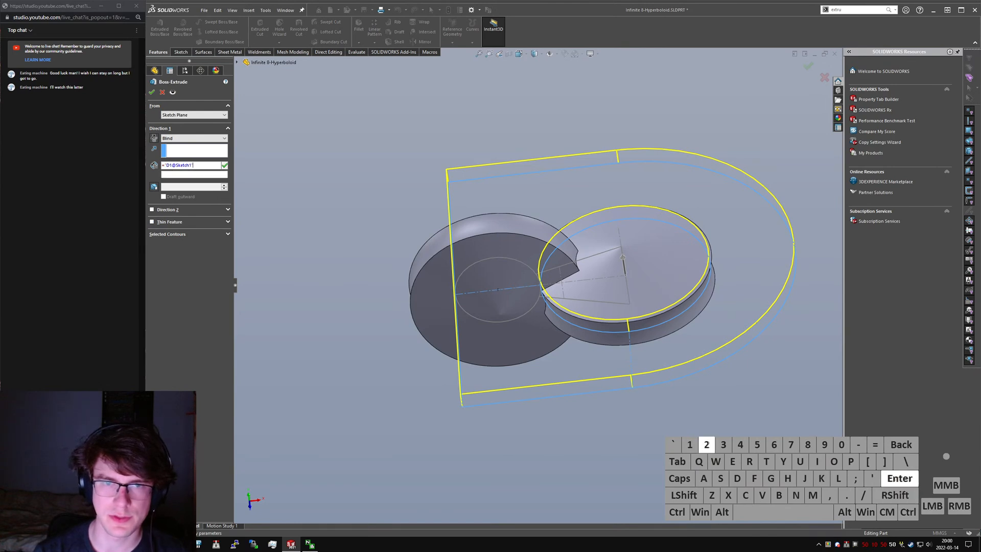
type("*2")
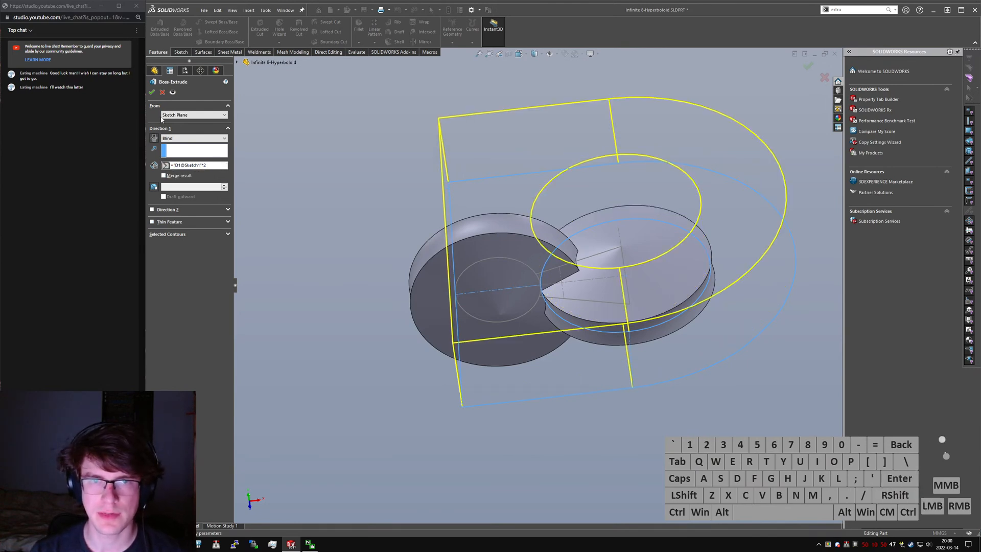
left_click(194, 138)
left_click(189, 175)
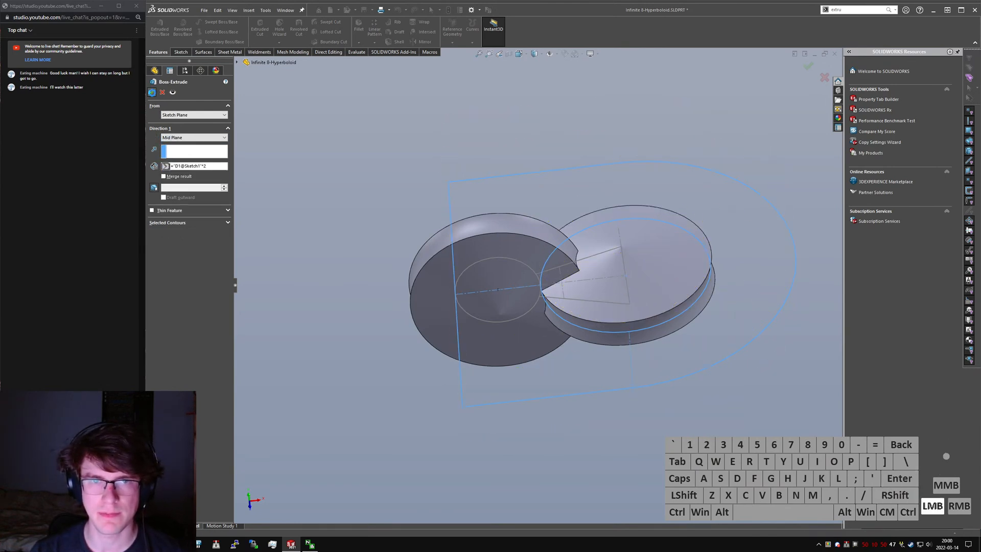
left_click(357, 170)
- Fillet the extruded body's top and bottom faces with the radius linked to "D1@Sketch1"
type("sfillet")
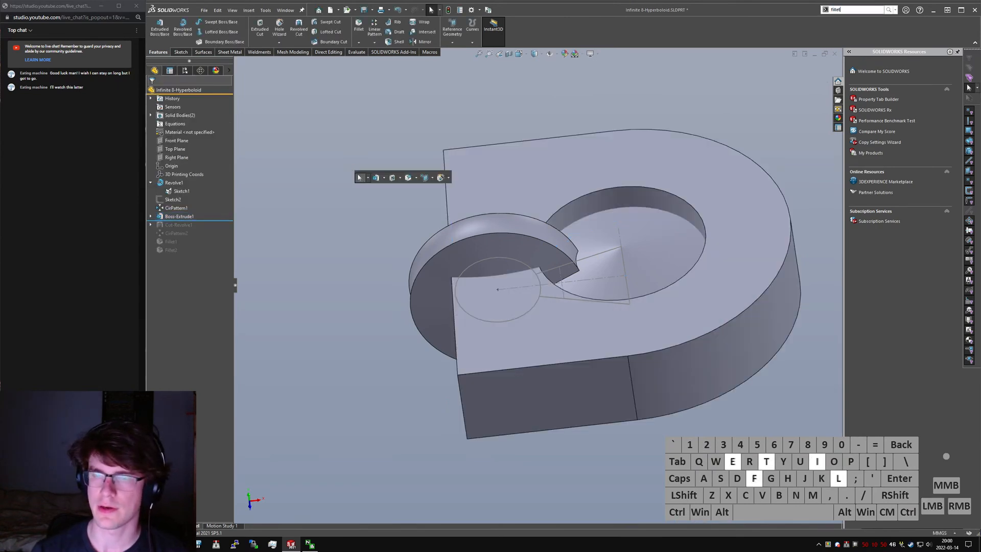
key("Return")
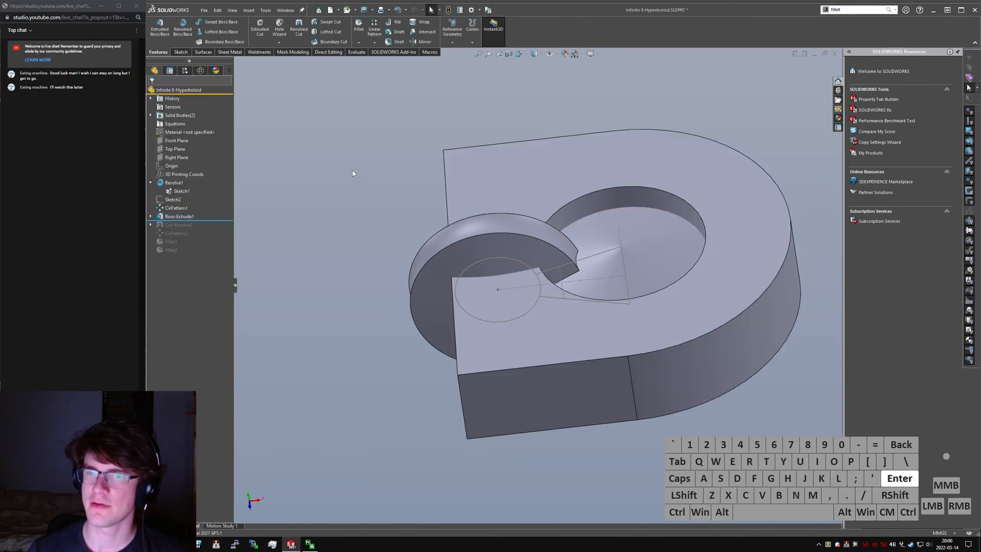
left_click(456, 351)
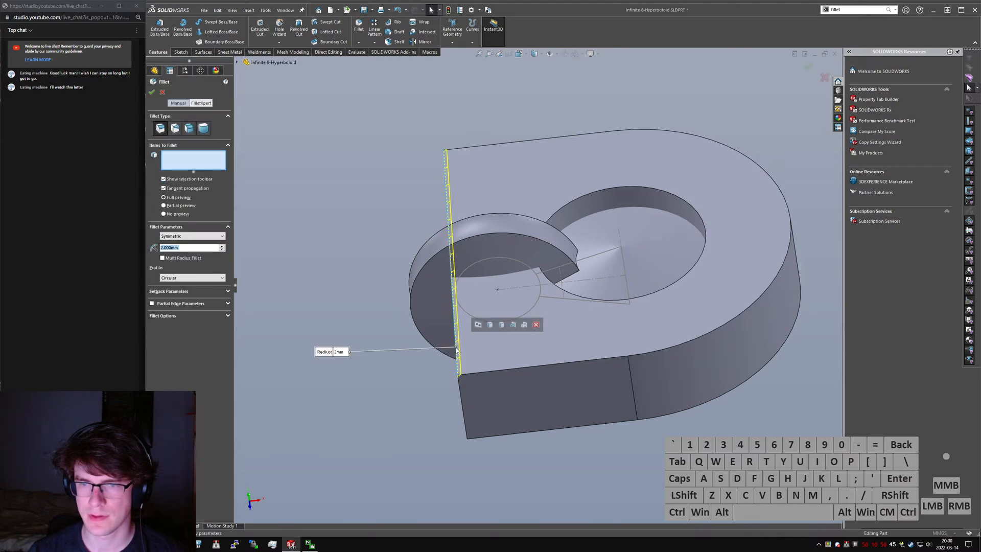
left_click(251, 230)
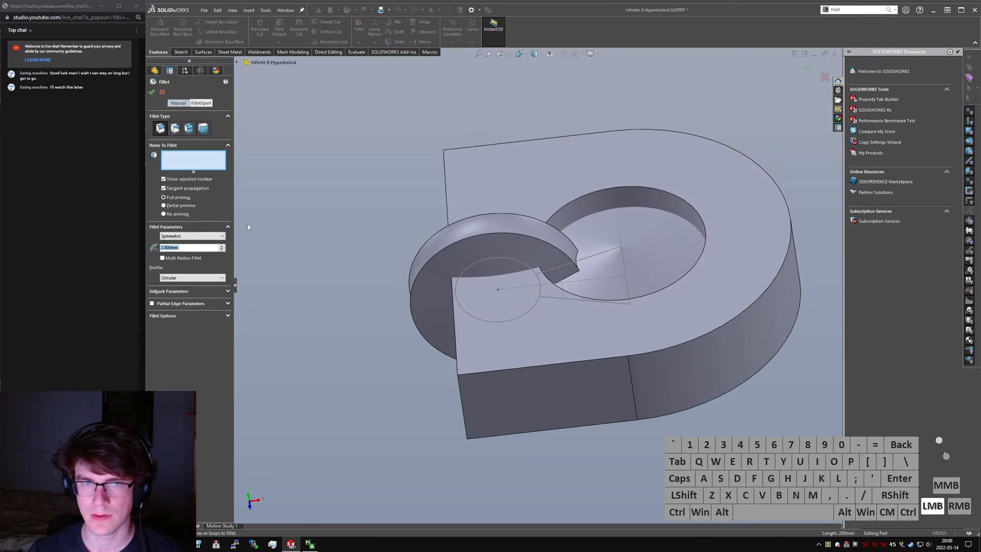
type("=\"D1@S")
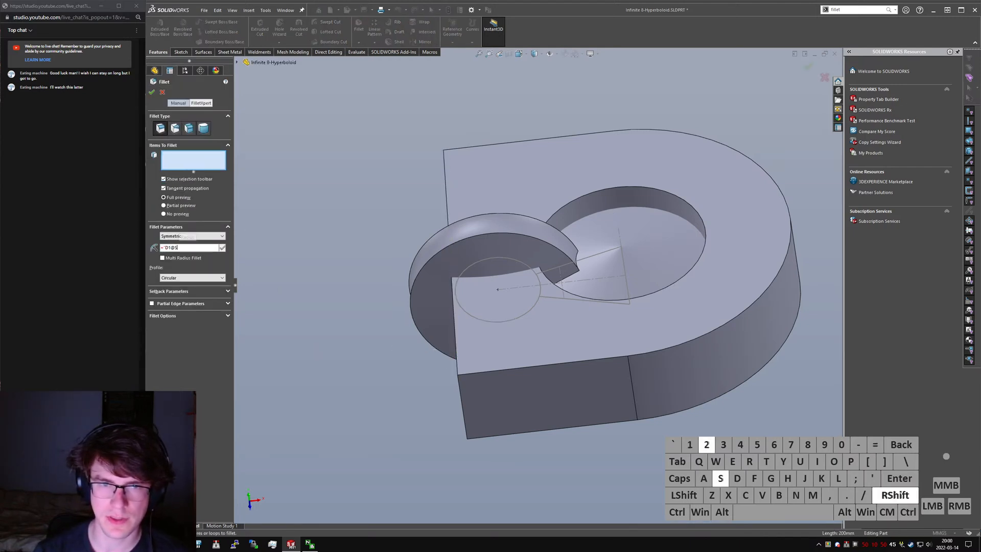
type("ketch1\"")
key("Return")
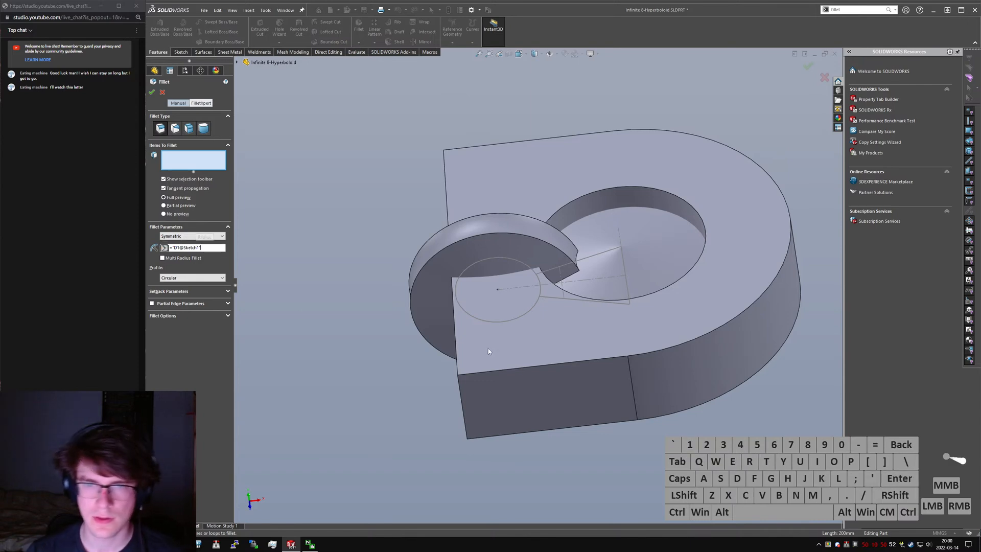
left_click(497, 352)
middle_click_drag(499, 394, 526, 316)
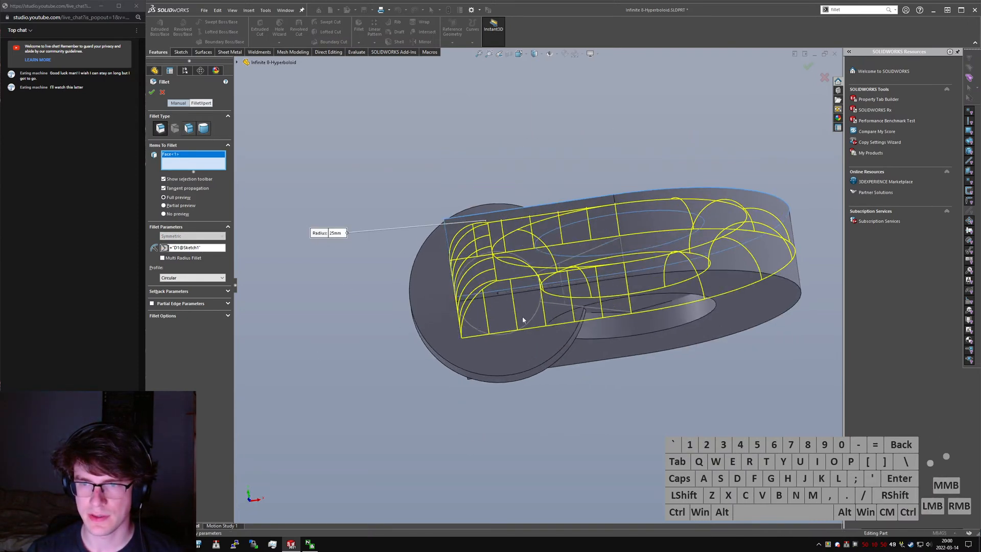
left_click(524, 320)
right_click(491, 254)
- Combine the bodies with Subtract, using the discs as the main body and removing the filleted ring body
middle_click_drag(485, 228, 628, 167)
type("ssubstract")
key("ctrl+a")
key("BackSpace")
type("comb")
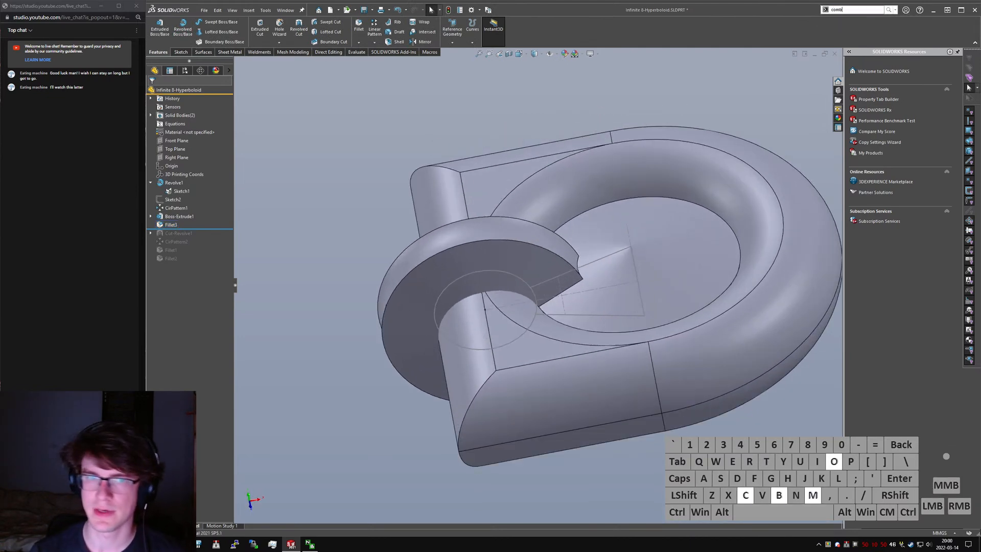
key("ctrl+a")
key("BackSpace")
type("combine")
key("Return")
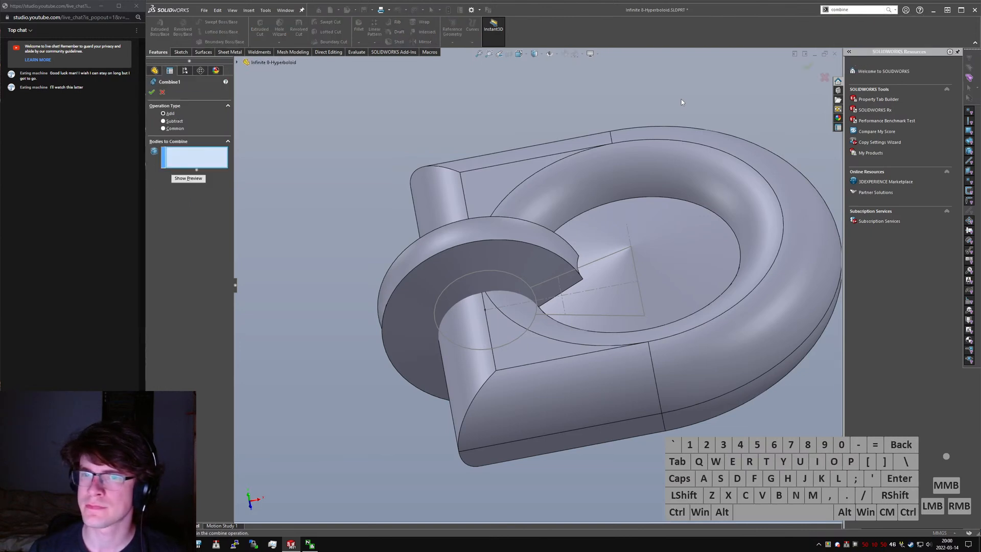
left_click(172, 123)
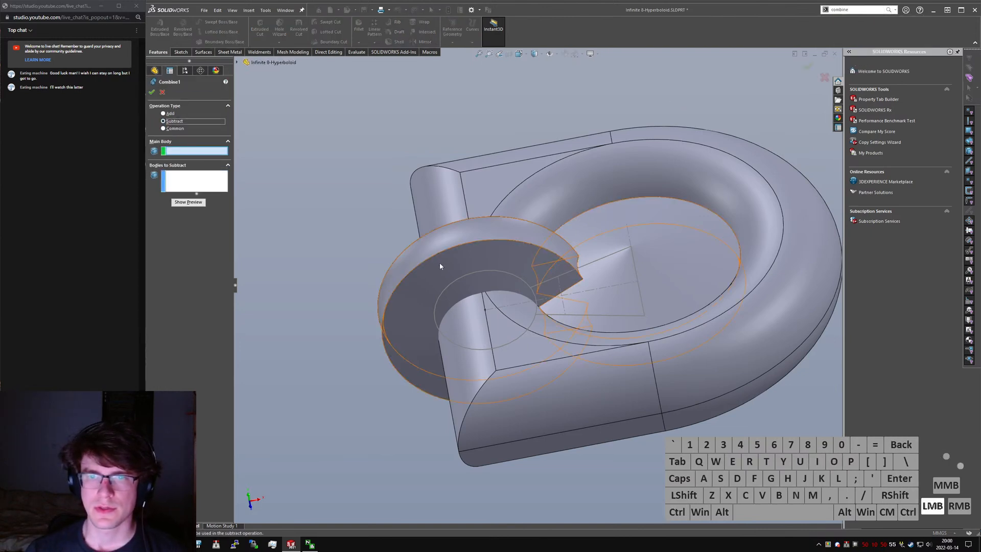
left_click(442, 263)
left_click(471, 326)
right_click(471, 326)
left_click(414, 418)
- Examine the cut surface and the edges inside the central hole of the disc from several angles
mouse_move(485, 347)
middle_mouse_down()
mouse_move(507, 360)
mouse_move(475, 318)
mouse_move(500, 340)
middle_mouse_up()
scroll(503, 361, "down", 5)
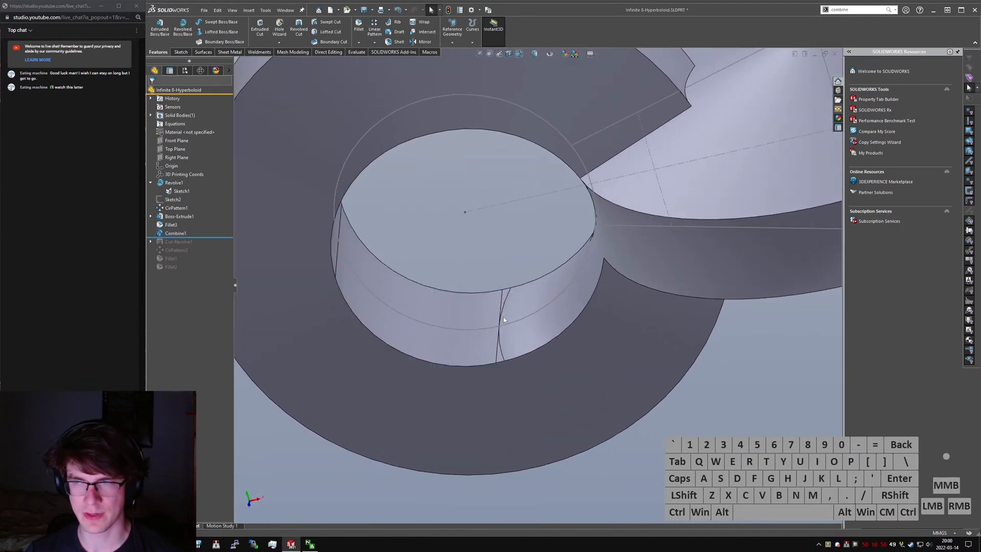
scroll(503, 320, "down", 3)
key("ctrl+1")
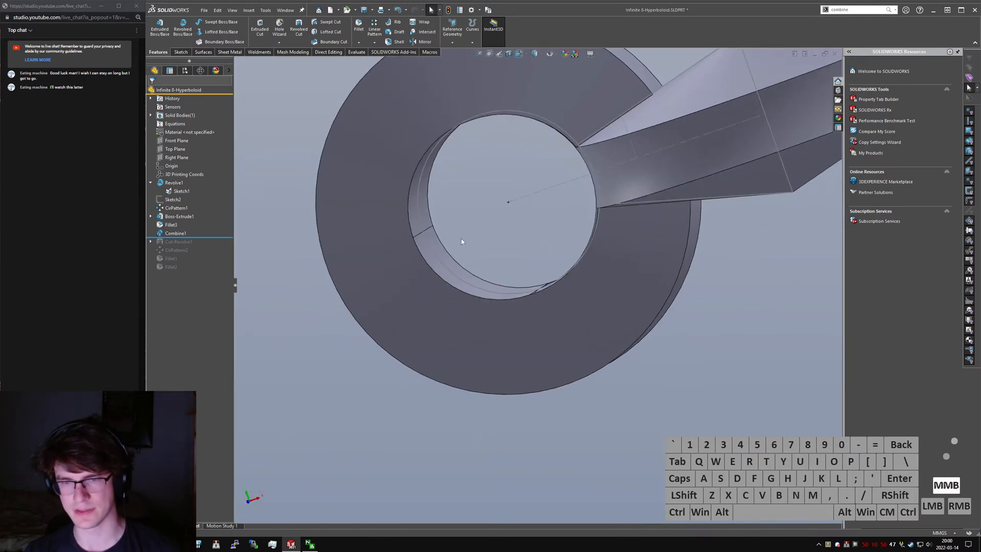
middle_click_drag(381, 295, 458, 365)
scroll(449, 383, "down", 5)
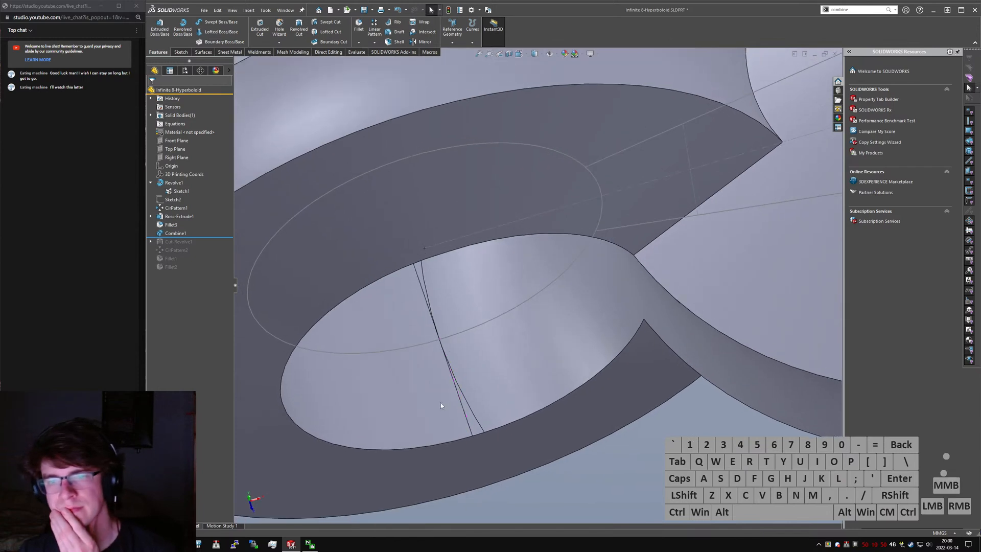
scroll(442, 403, "up", 5)
middle_click_drag(442, 403, 458, 344)
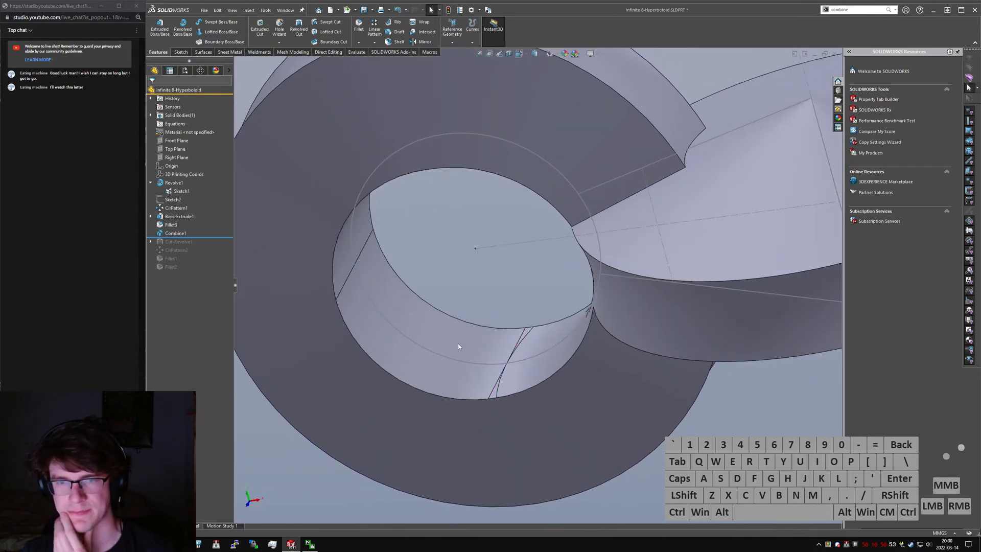
- Roll the model back to before the Combine and reassign the ring's fillet to the inner hole face and the straight end face
left_click_drag(197, 237, 195, 219)
scroll(540, 280, "up", 5)
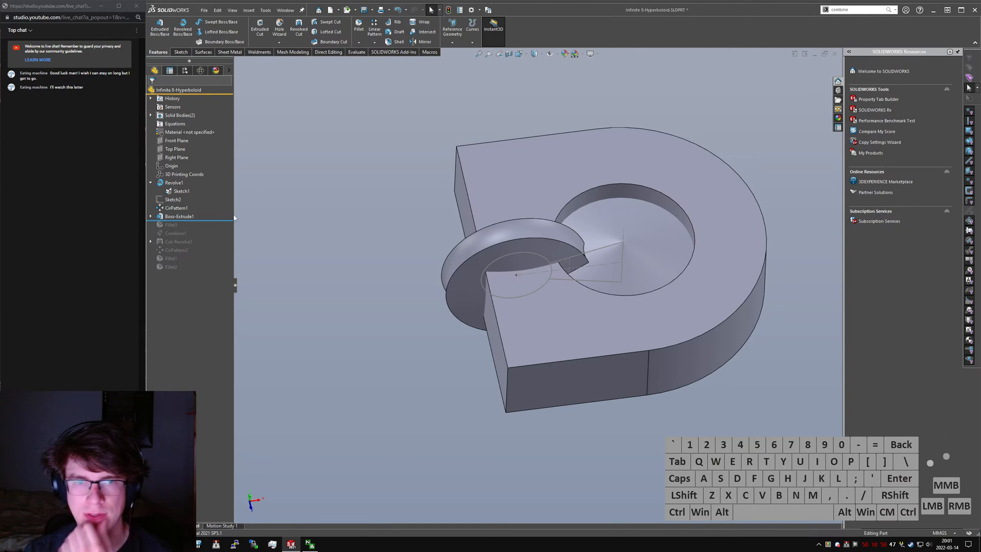
left_click_drag(222, 220, 223, 228)
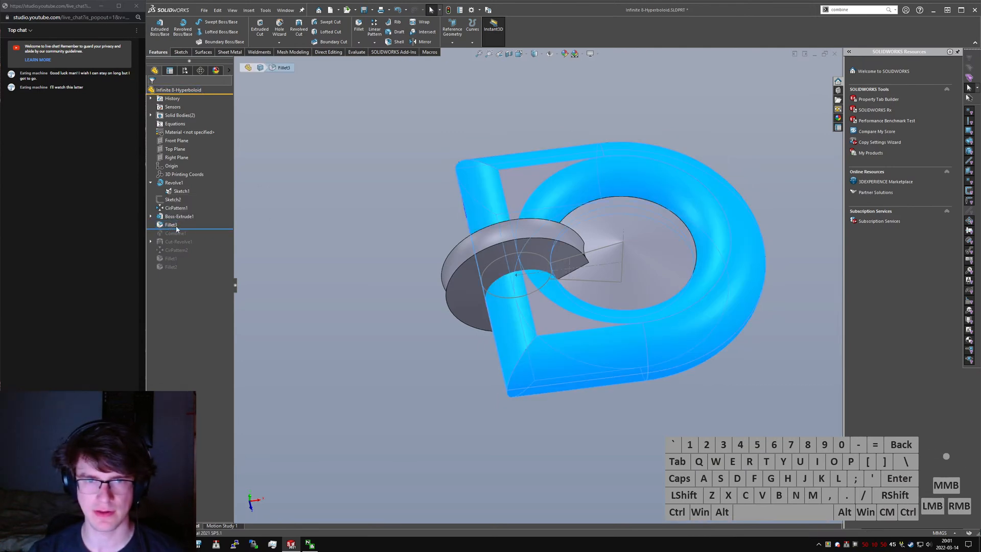
right_click(181, 148)
left_click(204, 155)
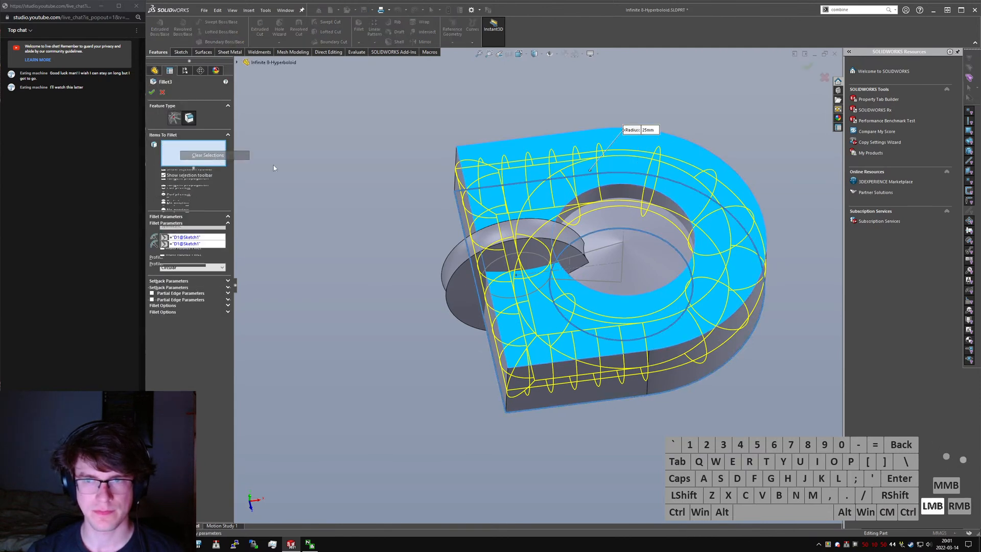
left_click(640, 194)
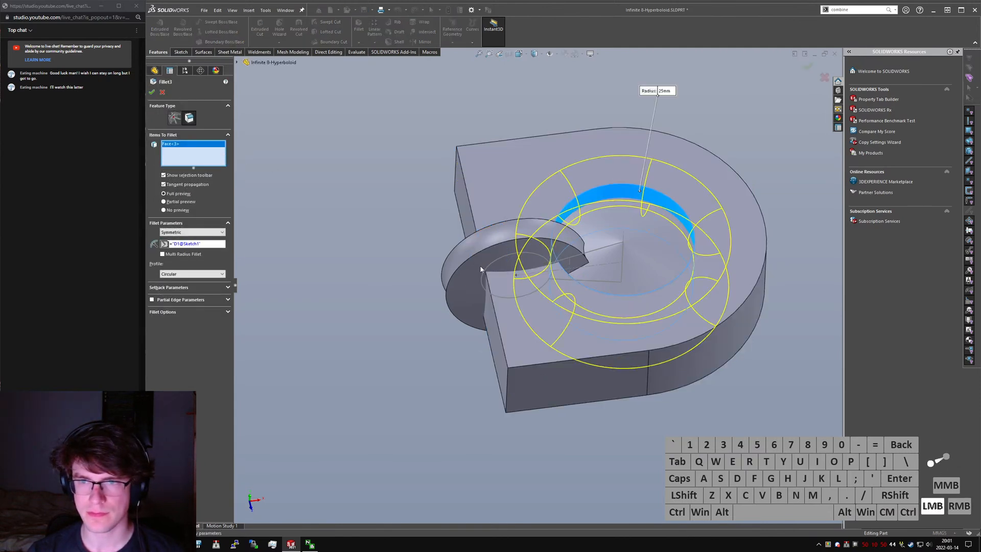
left_click(506, 386)
left_click(496, 379)
- Start a new sketch on the Top Plane, viewed from the top
middle_click_drag(547, 308, 549, 273)
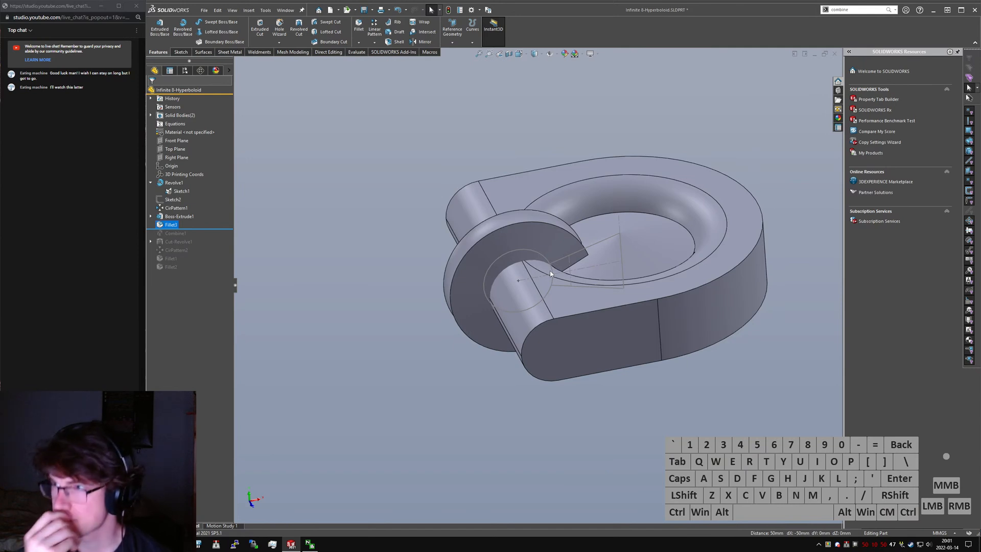
scroll(547, 297, "down", 4)
middle_click_drag(547, 297, 551, 326)
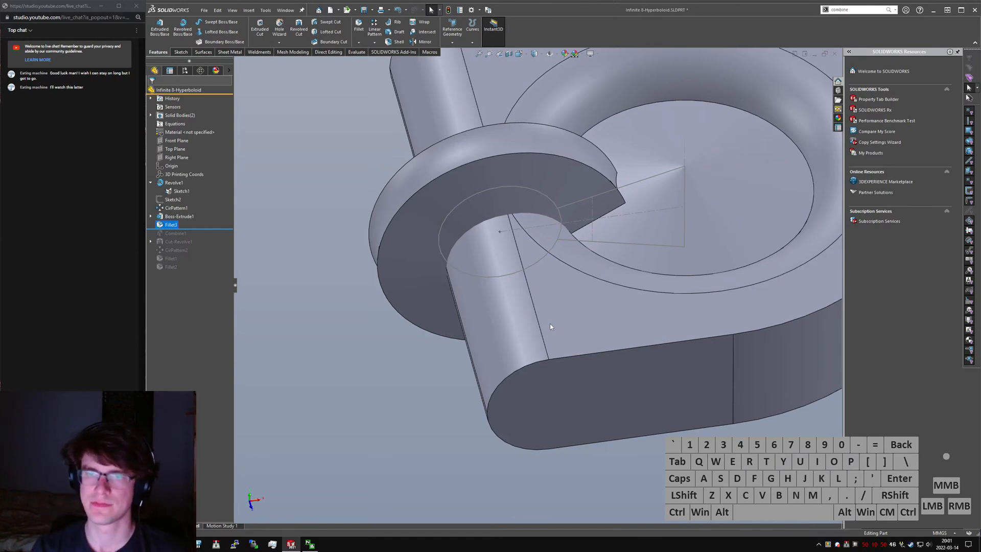
type("s")
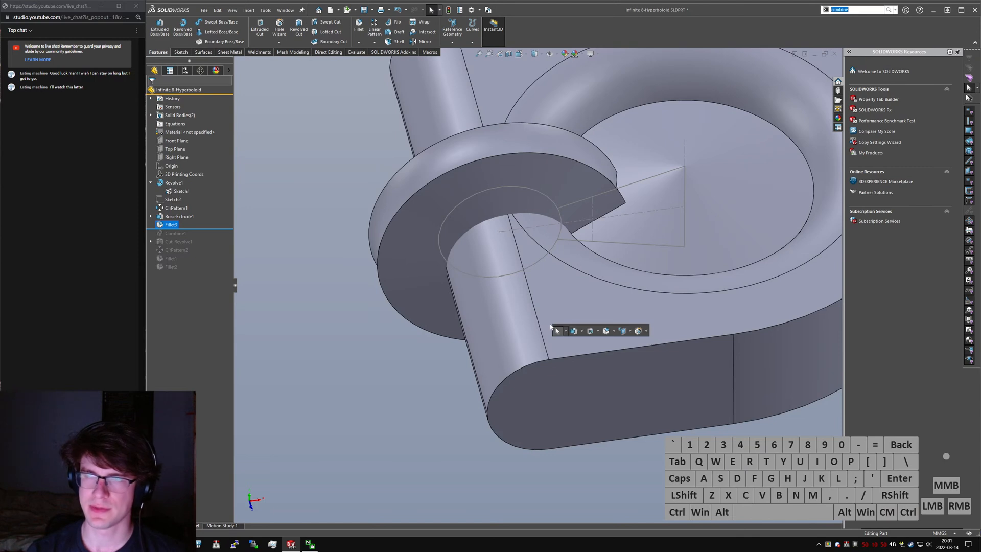
type("sketch")
key("Return")
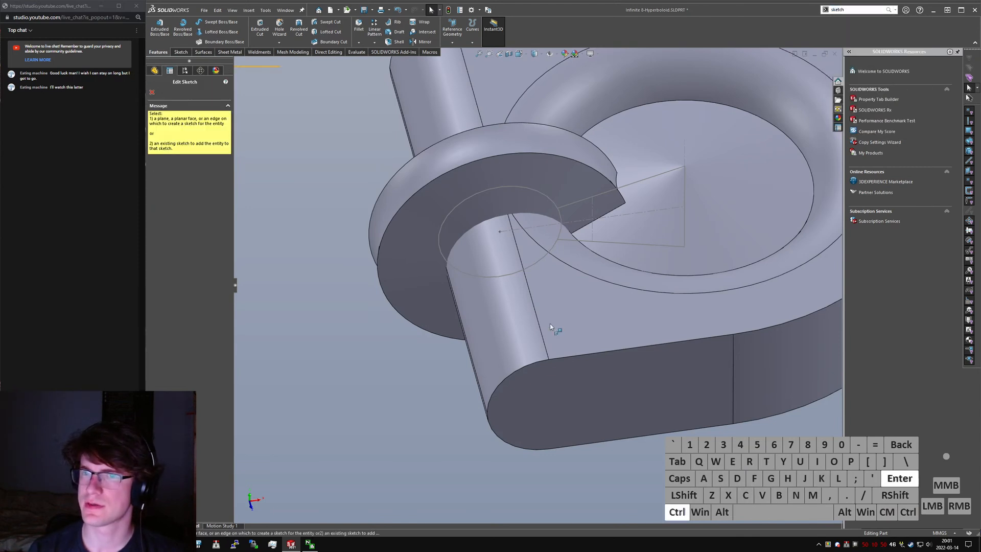
key("ctrl+5")
left_click(236, 63)
left_click(270, 121)
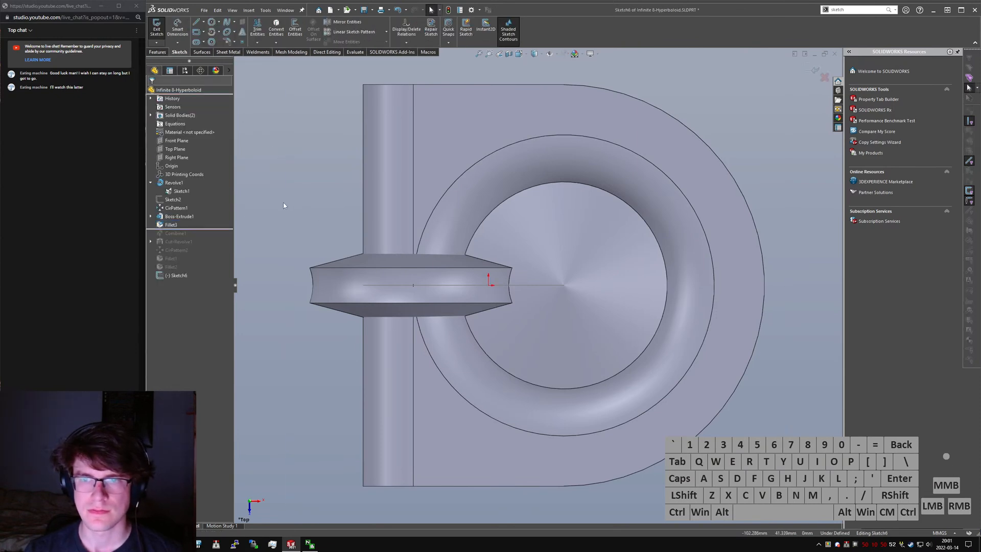
- Sketch a centre-point arc with a radius of about 49 mm around the large disc's centre, spanning about 81° across the small disc
left_click(211, 32)
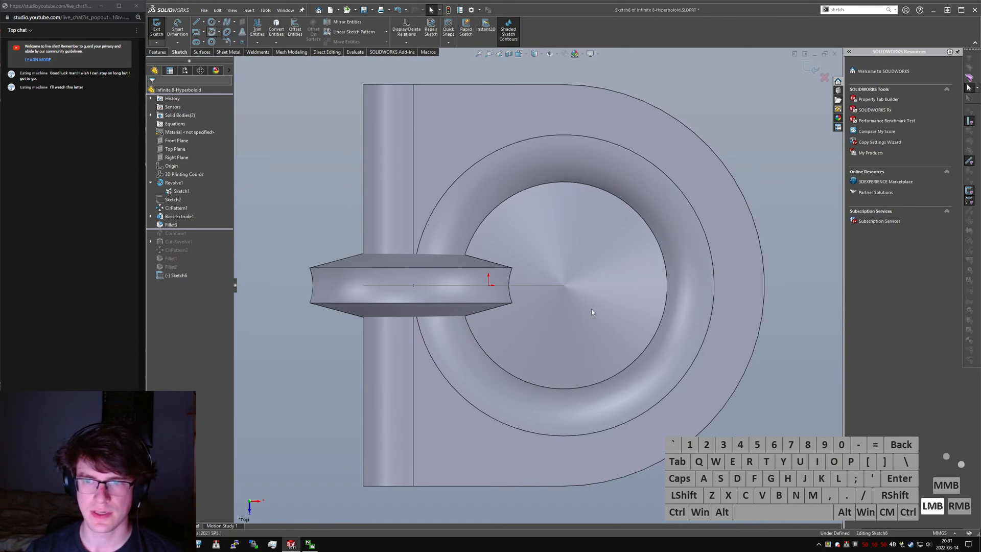
left_click(564, 286)
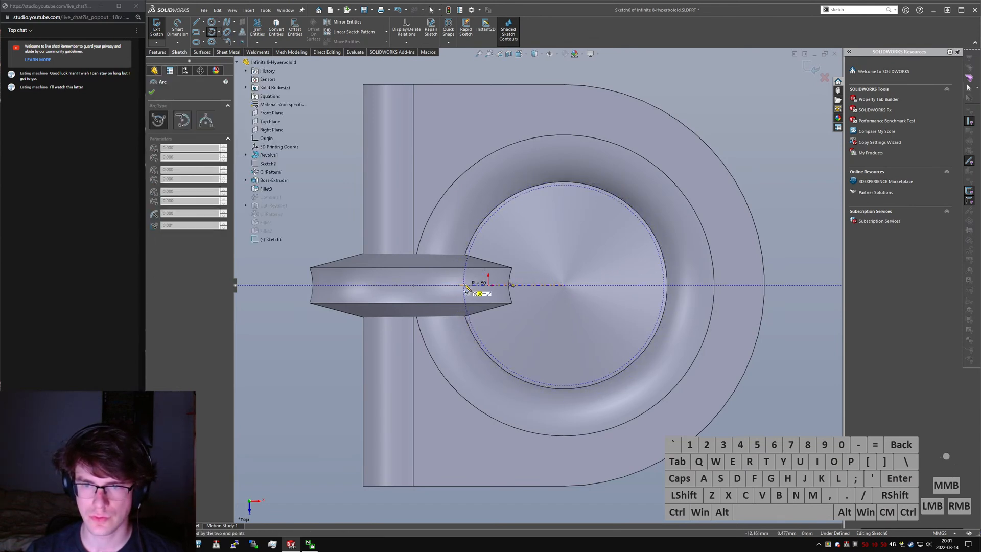
left_click(492, 217)
left_click(486, 347)
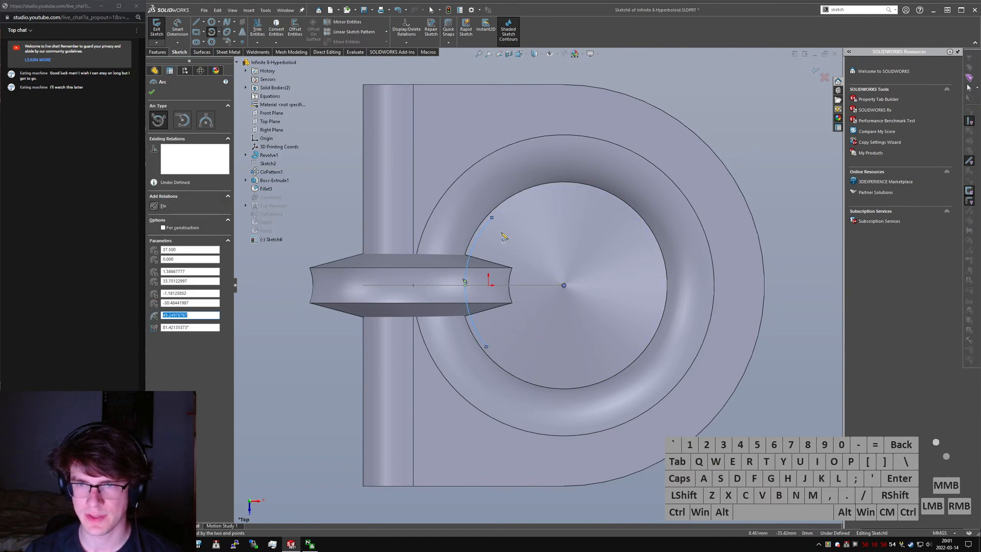
key("Escape")
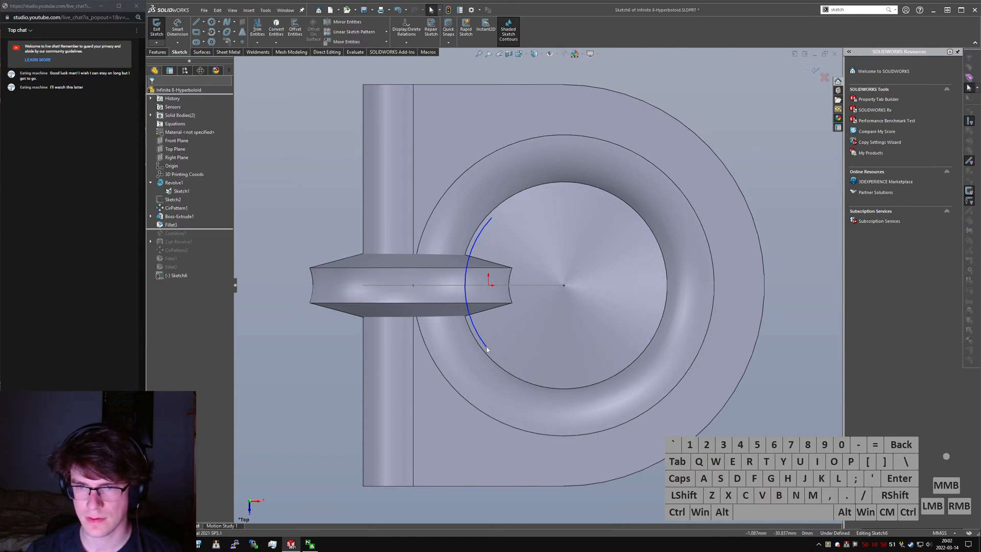
- Align the two endpoints of the arc vertically
left_click(486, 347, "ctrl")
left_click(492, 219, "ctrl")
key("alt+v")
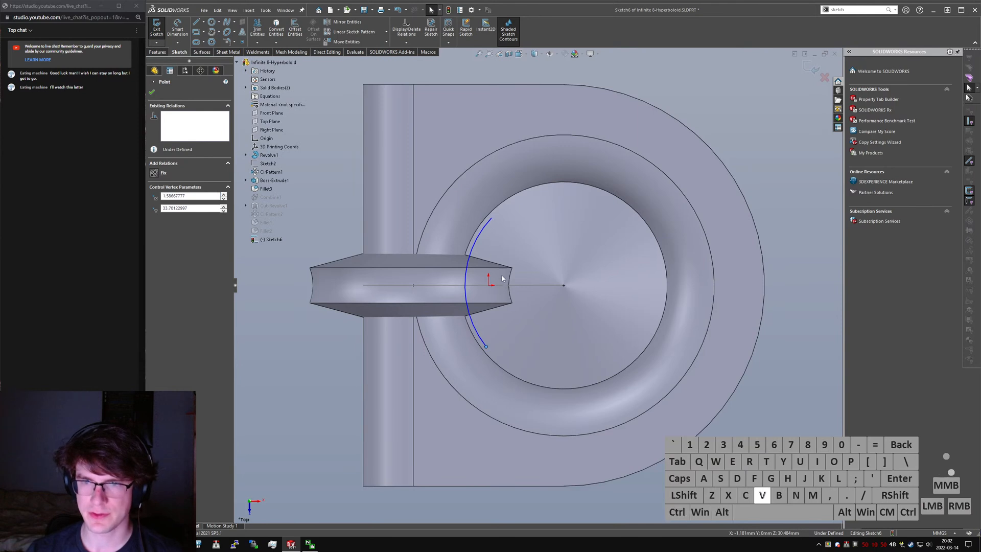
scroll(496, 288, "up", 1)
left_click(711, 433)
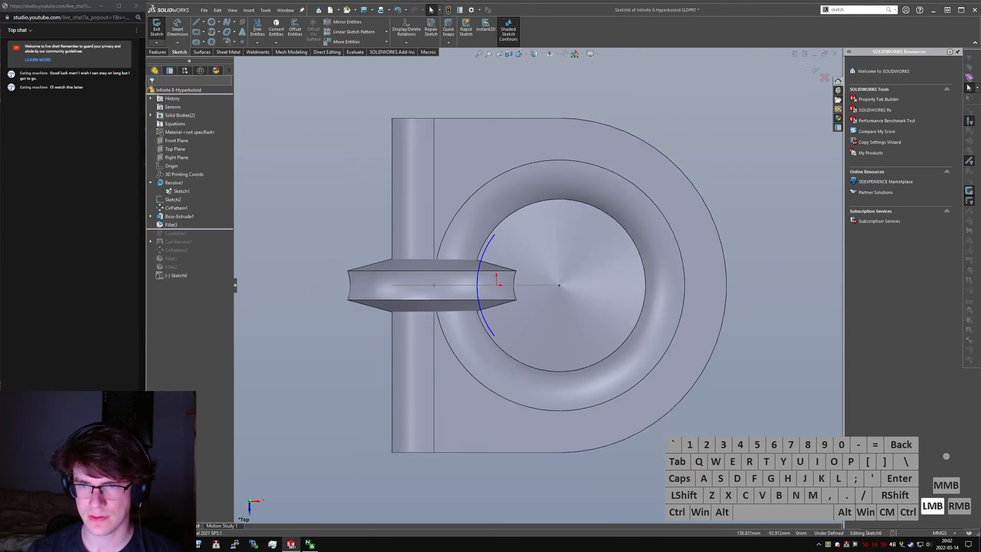
left_click(492, 336)
left_click(488, 337, "ctrl")
left_click(645, 410)
key("Tab")
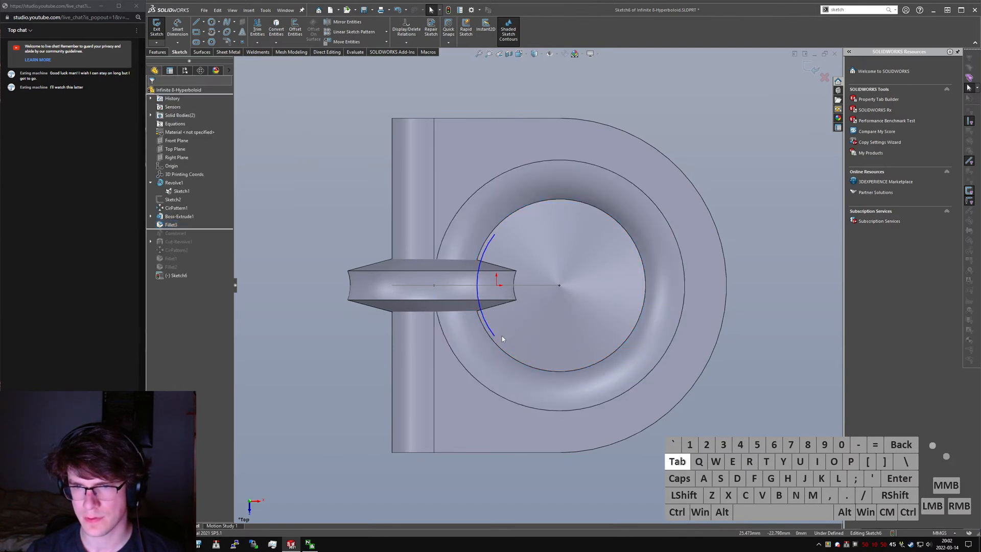
- Make the sketched arc coradial with the circular edge of the ring's inner hole
middle_click_drag(503, 329, 533, 336)
left_click(523, 321, "ctrl")
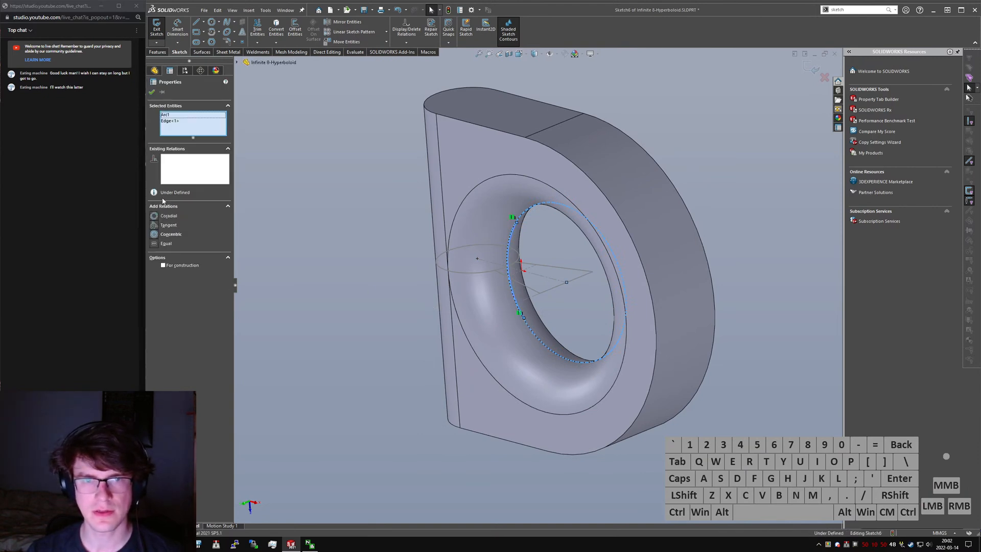
left_click(158, 218)
left_click(390, 306)
- Dimension the vertical distance between the arc's two endpoints to 50 mm
middle_click_drag(390, 307, 428, 279)
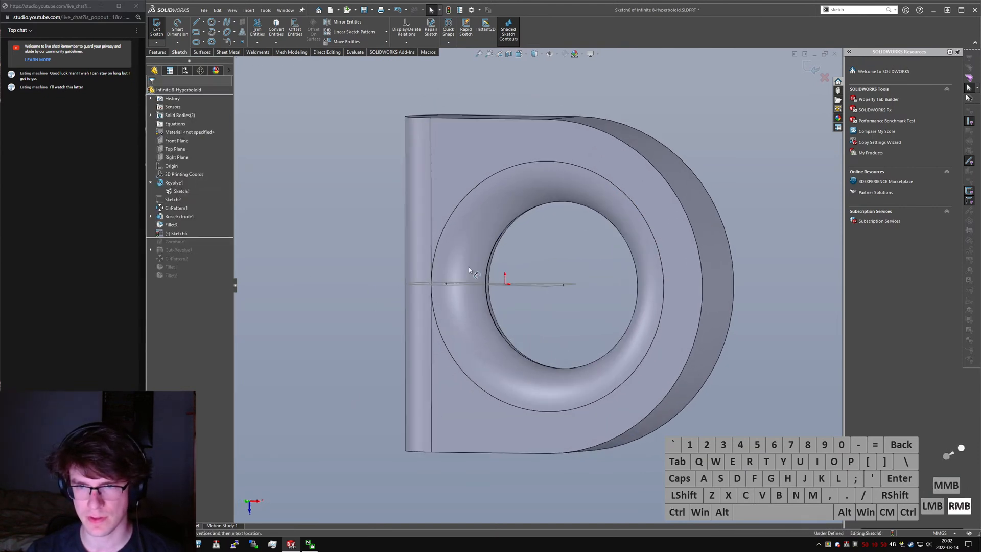
right_click_drag(428, 279, 437, 251)
left_click(502, 232)
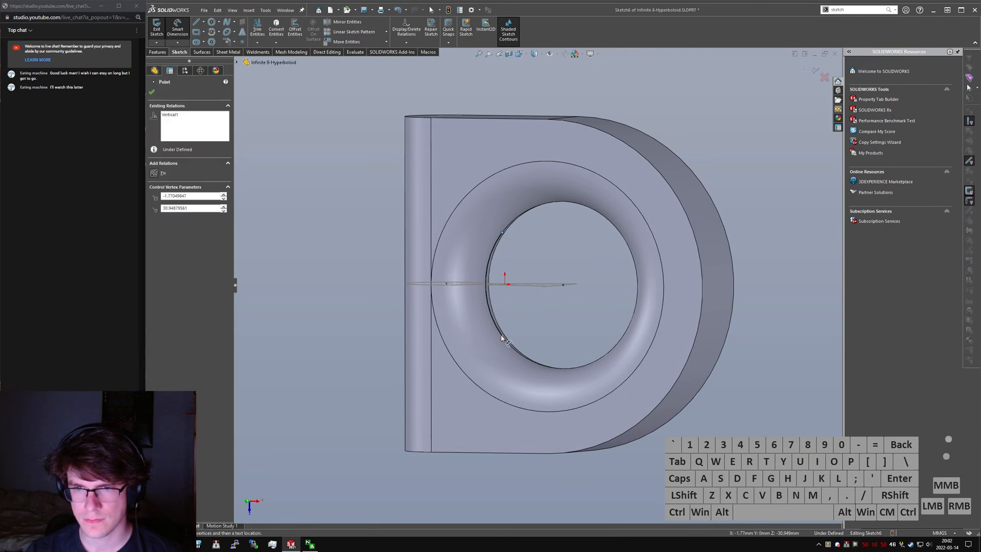
left_click(502, 337)
left_click(541, 313)
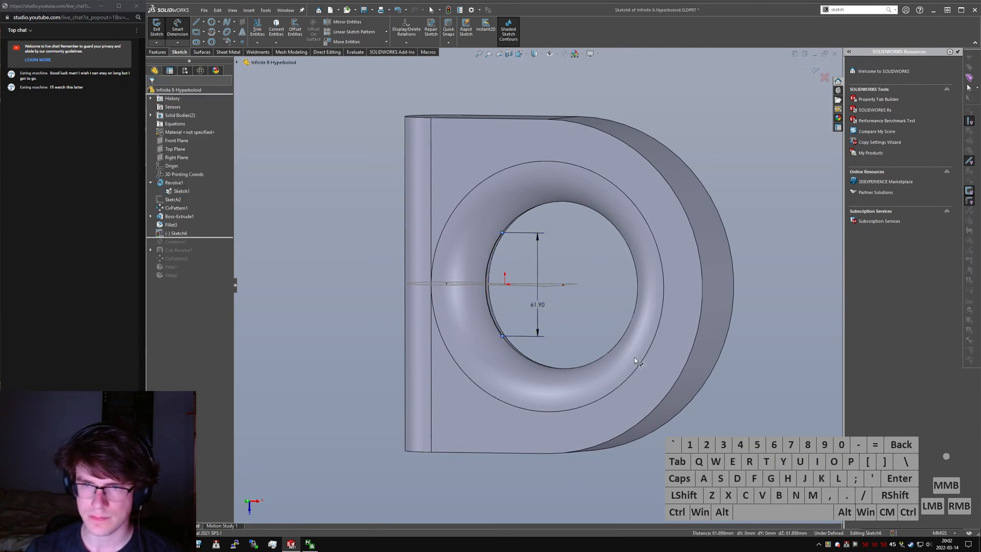
type("50")
key("Return")
- Sketch a line about 50 mm long beside the arc and make the small circle's centre its midpoint
middle_click_drag(611, 290, 576, 329)
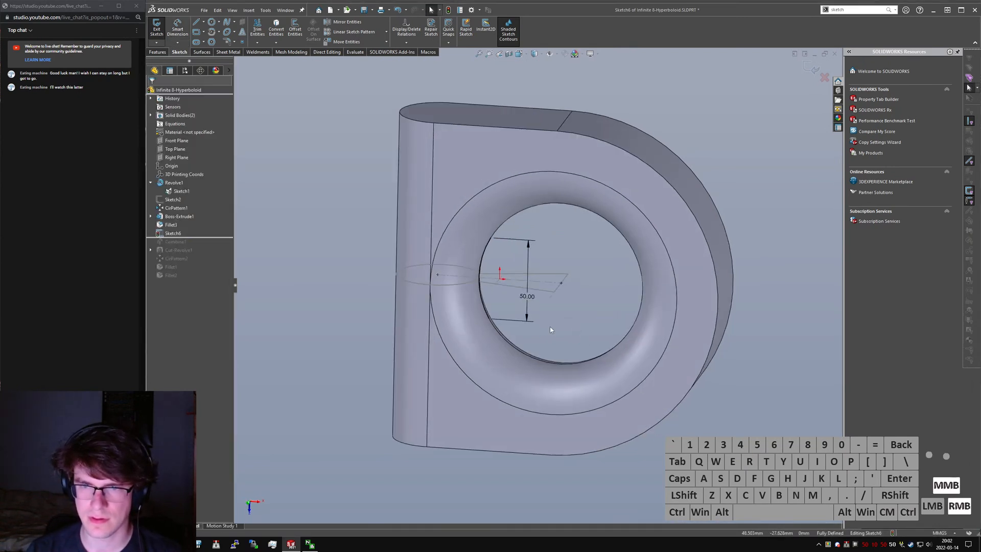
right_click_drag(453, 317, 447, 316)
left_click(447, 315)
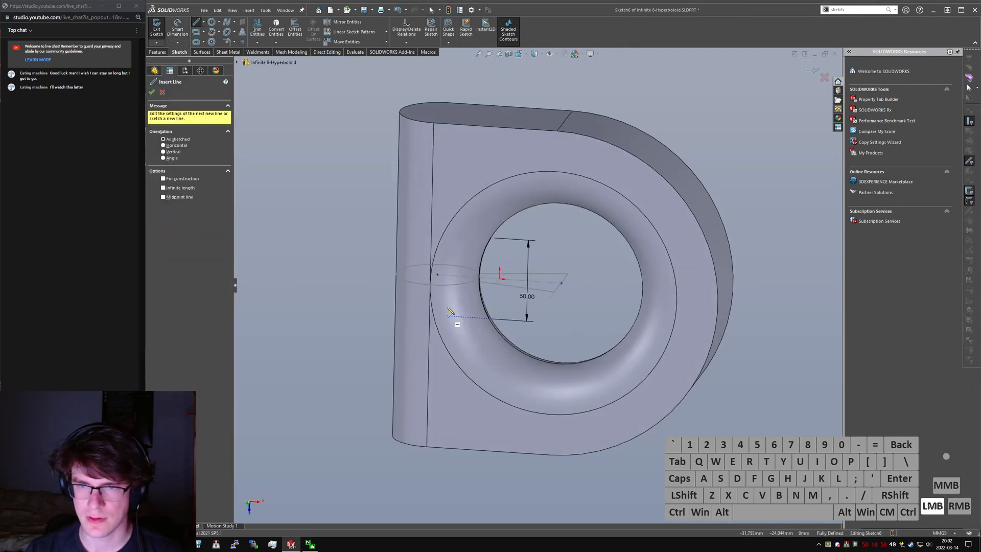
left_click(448, 238)
key("Escape")
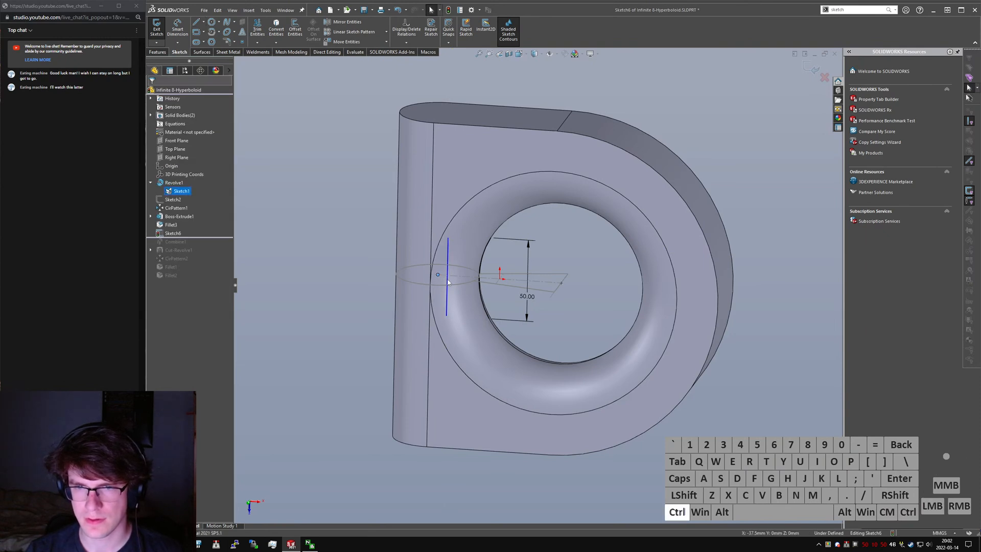
left_click(448, 275, "ctrl")
key("alt+m")
left_click(380, 278)
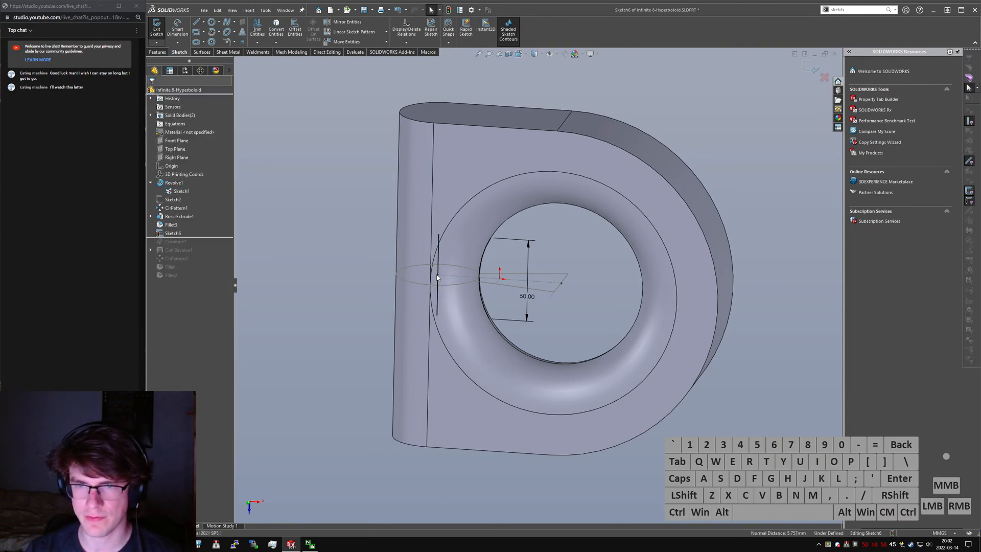
- Convert the new line to construction geometry and constrain its length with an equal relation
left_click(438, 287)
key("alt+c")
left_click(459, 276, "ctrl")
key("alt+q")
left_click(566, 258)
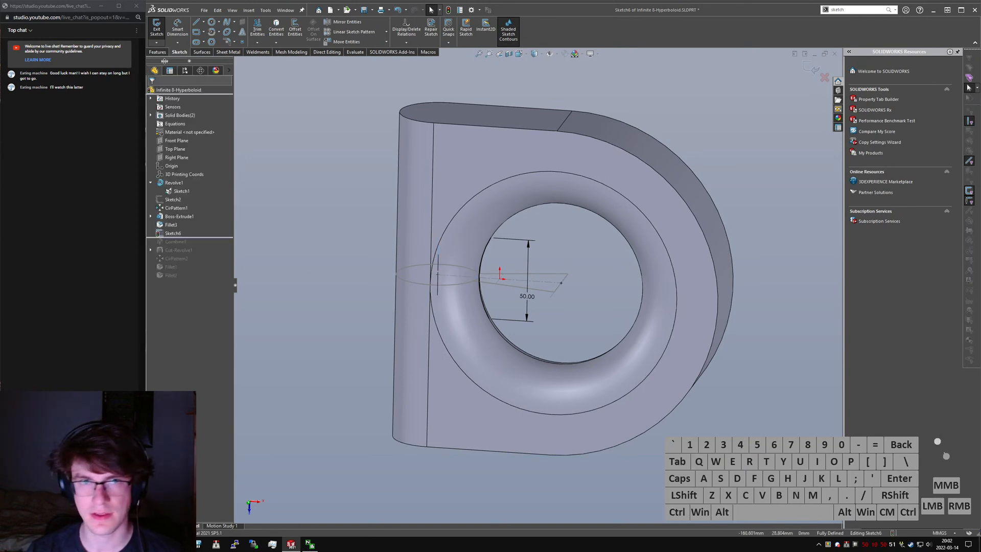
- Revolve the open arc 360° about the construction line as a 10 mm one-direction thin feature, merging only with the ring body
left_click(157, 52)
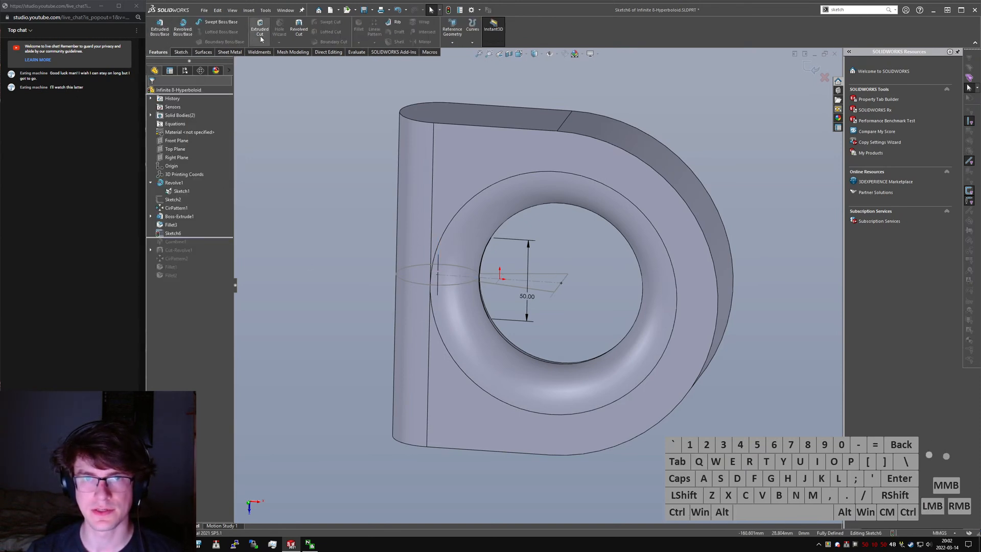
left_click(183, 28)
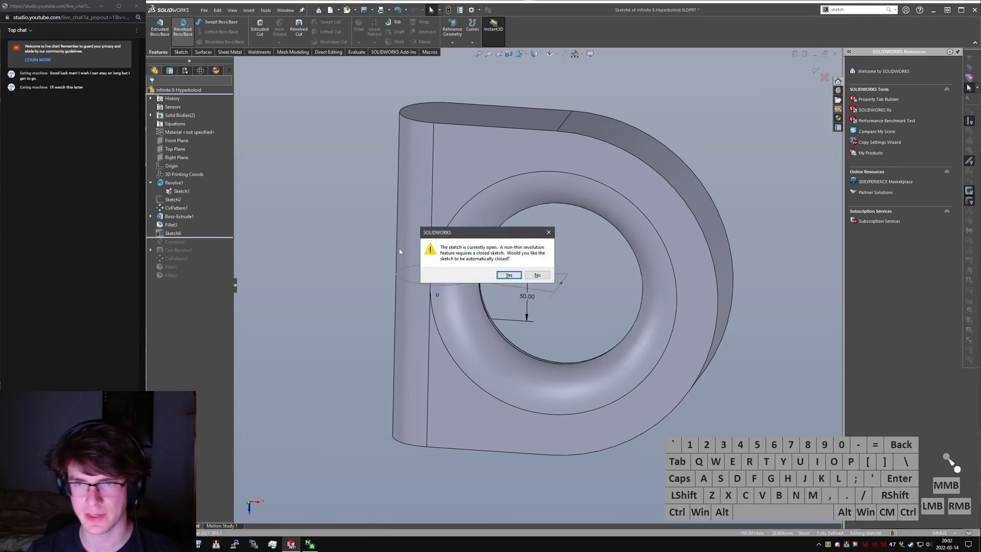
left_click(531, 277)
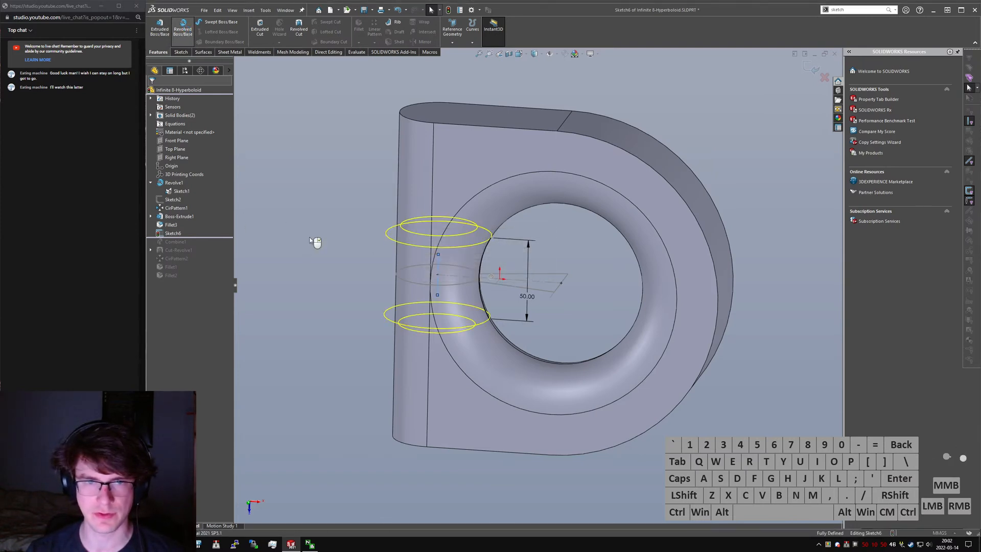
mouse_move(431, 228)
middle_mouse_down()
mouse_move(434, 265)
mouse_move(445, 198)
mouse_move(441, 215)
middle_mouse_up()
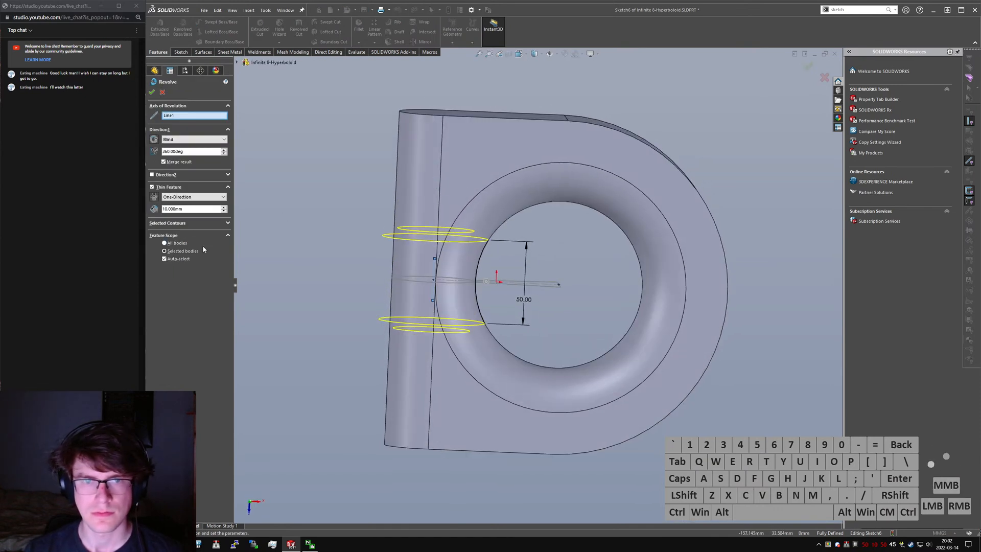
left_click(182, 258)
left_click(460, 182)
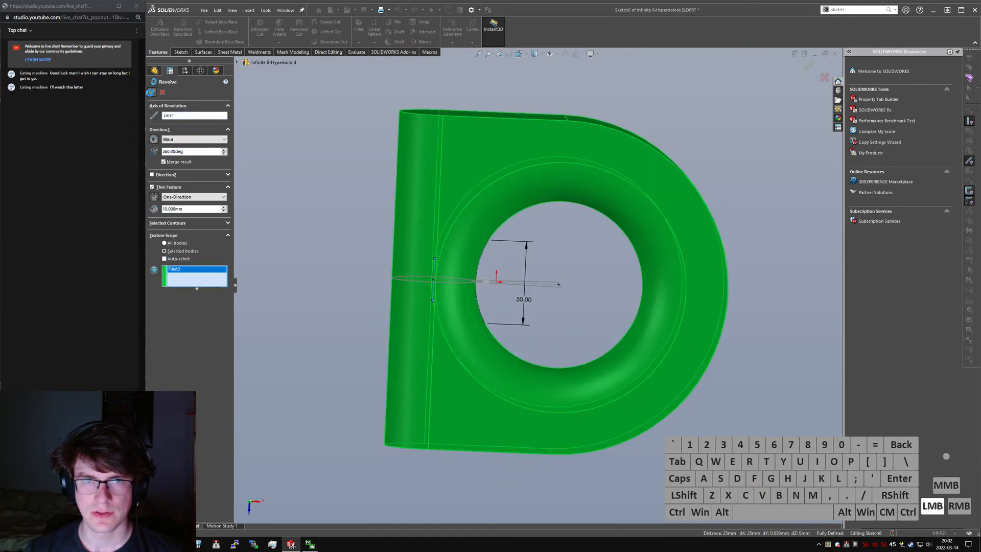
key("Return")
- Roll the model forward past the Combine and examine the resulting shape around the junction
middle_click_drag(450, 263, 383, 209)
scroll(427, 263, "down", 4)
middle_click_drag(480, 284, 593, 350)
scroll(513, 330, "down", 1)
left_click_drag(219, 238, 219, 238)
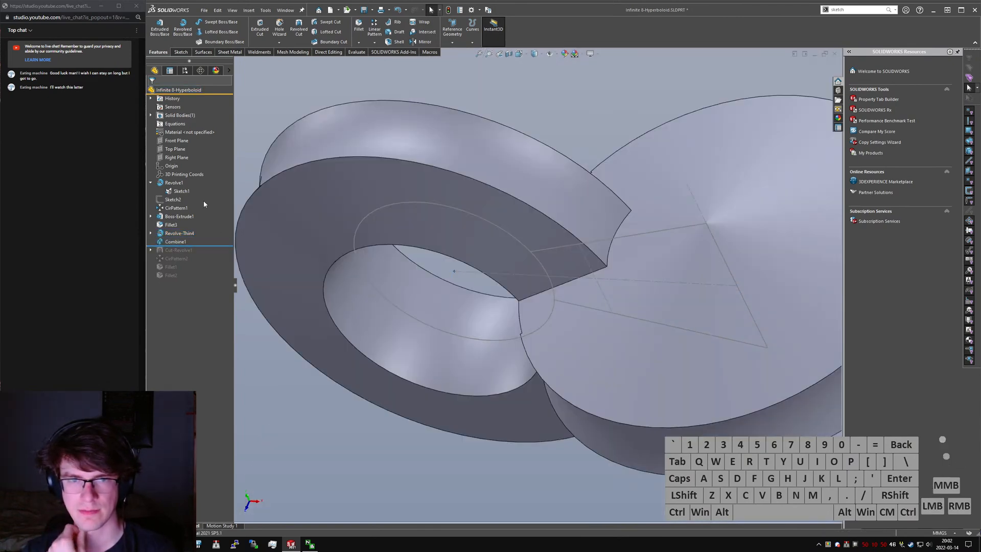
scroll(510, 281, "up", 2)
middle_click_drag(510, 281, 565, 281)
scroll(565, 281, "down", 4)
middle_click_drag(565, 281, 612, 322)
scroll(660, 217, "down", 3)
scroll(613, 278, "up", 3)
middle_click_drag(613, 278, 528, 303)
- Set the distance between the thin revolve's arc endpoints to 75 mm and rebuild the model
left_click(151, 234)
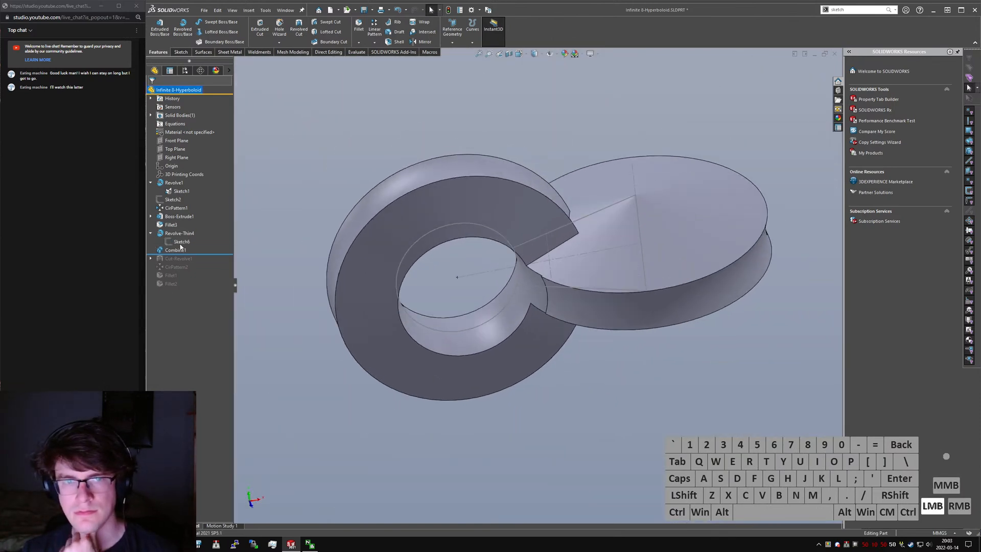
middle_click_drag(507, 249, 608, 277)
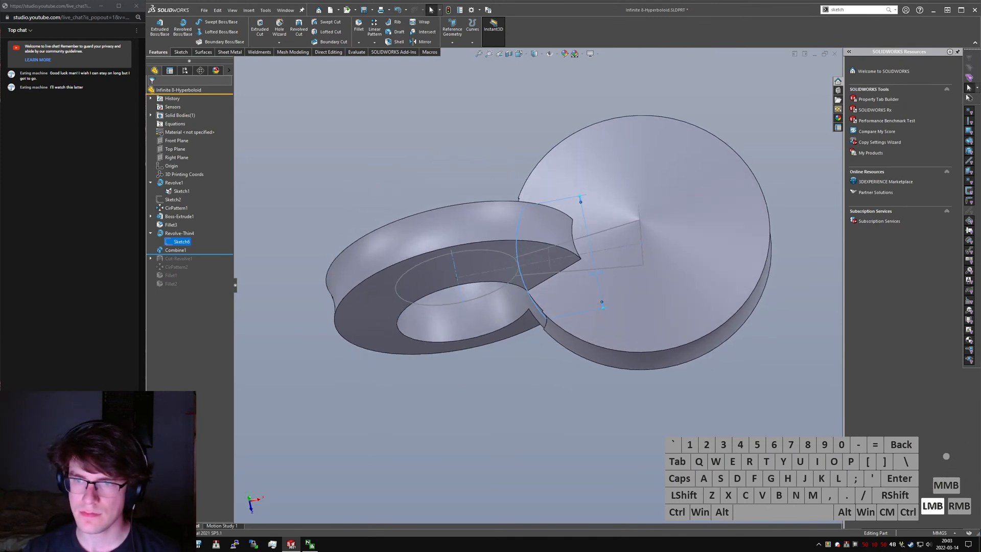
double_click(598, 274)
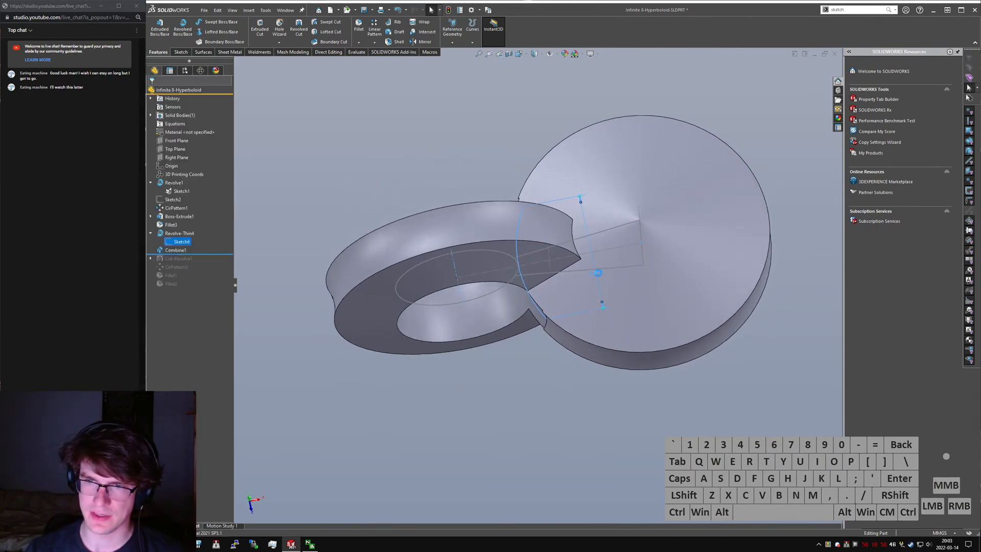
type("43")
key("Return")
key("ctrl+q")
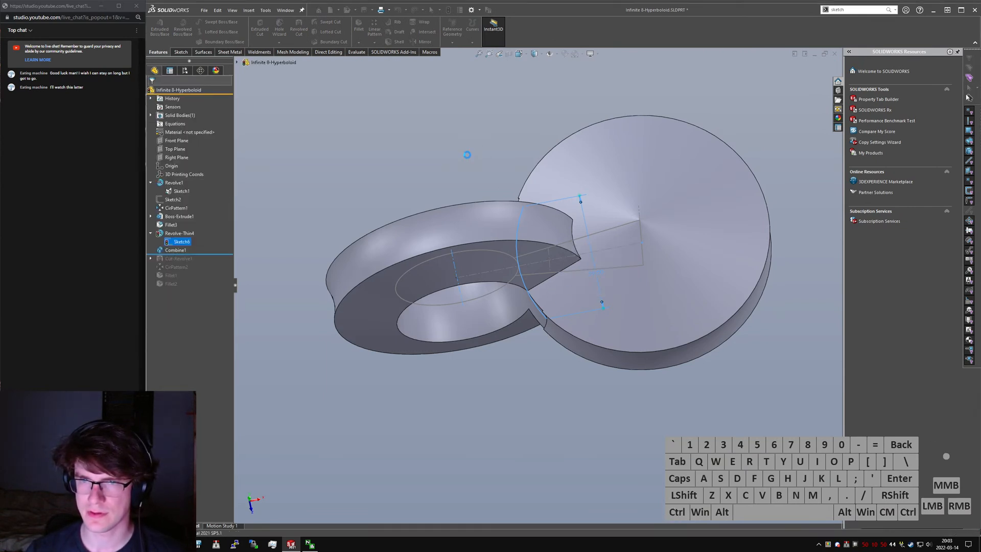
- Roll the model forward to its last feature and check the second circular pattern and the revolved cut
middle_click_drag(467, 157, 422, 275)
scroll(515, 311, "up", 1)
scroll(422, 275, "up", 3)
left_click_drag(210, 254, 206, 299)
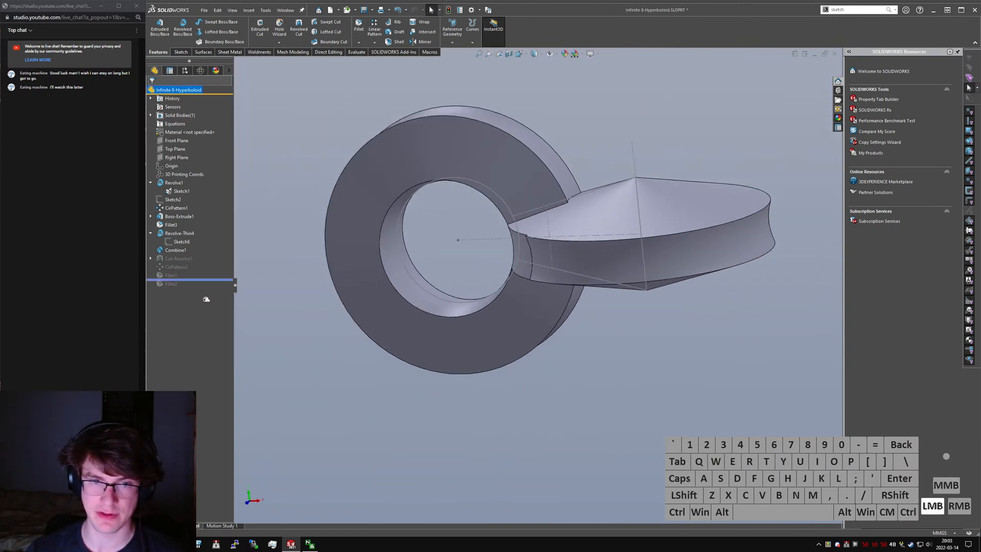
left_click(178, 266)
left_click(181, 259)
middle_click_drag(511, 393, 540, 387)
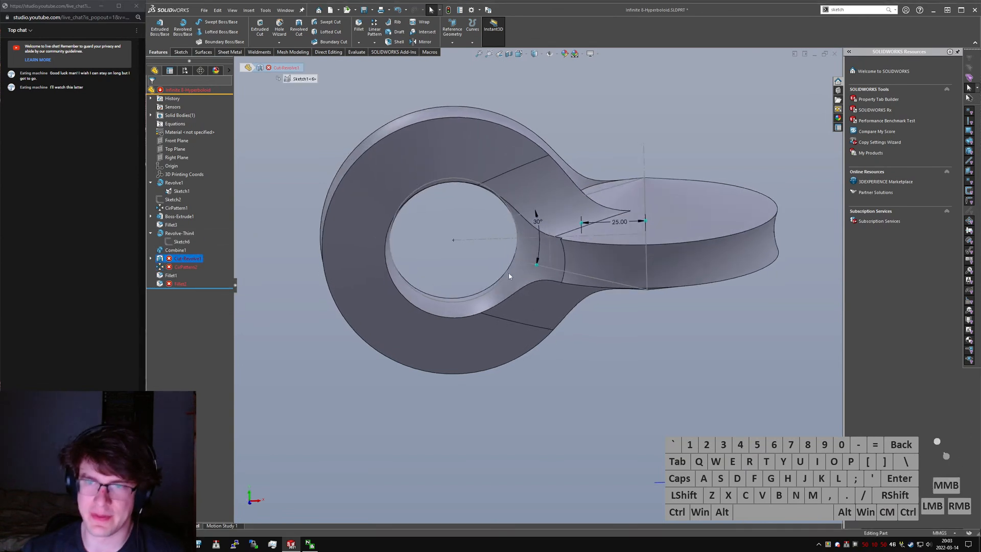
left_click(452, 275)
middle_click_drag(519, 213, 542, 221)
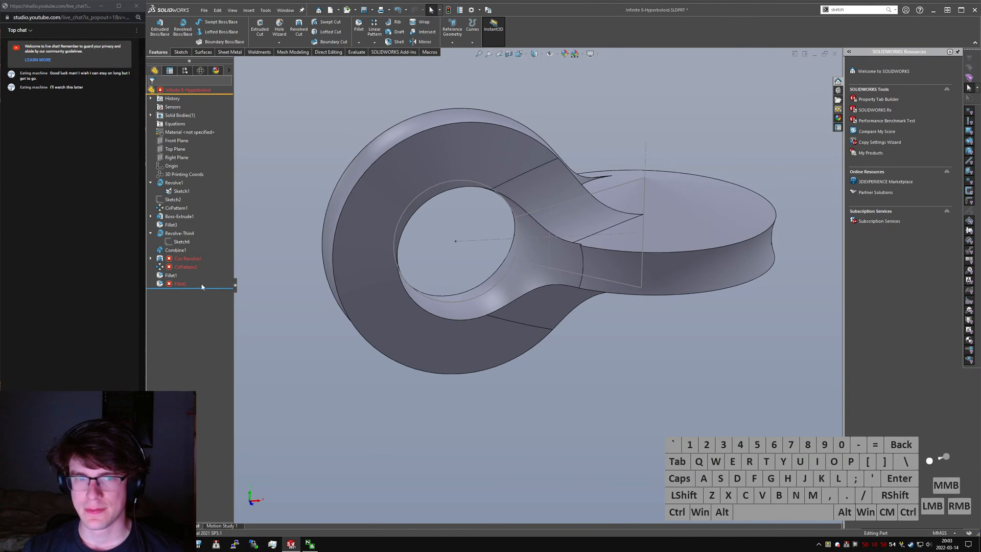
- Roll the model back to just before the Combine, with the thin revolve as the last active feature
left_click_drag(205, 288, 205, 254)
mouse_move(628, 242)
middle_mouse_down()
mouse_move(616, 266)
mouse_move(622, 253)
middle_mouse_up()
scroll(622, 253, "down", 3)
left_click_drag(196, 254, 201, 246)
middle_click_drag(595, 207, 525, 329)
scroll(460, 246, "up", 5)
scroll(443, 299, "down", 4)
scroll(620, 391, "down", 2)
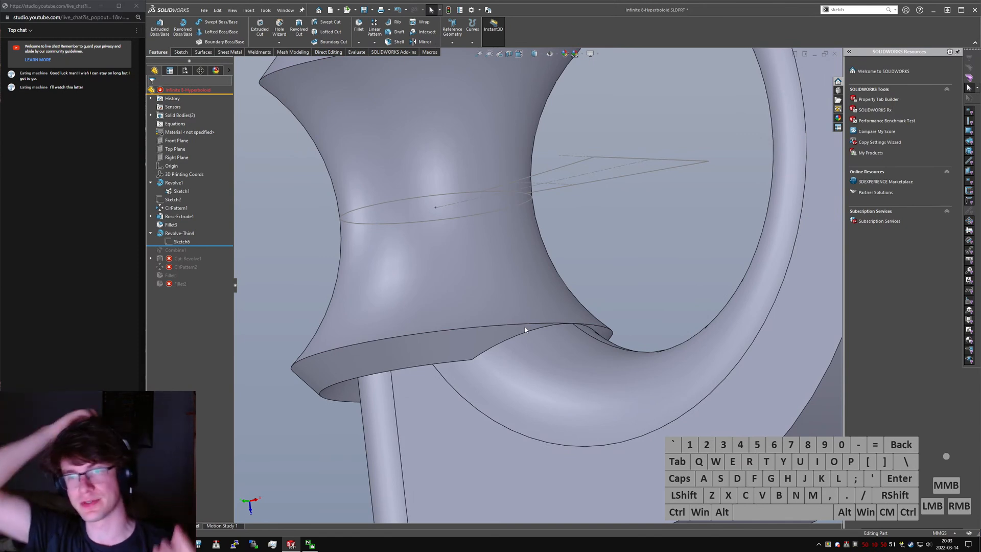
middle_click_drag(525, 330, 502, 285)
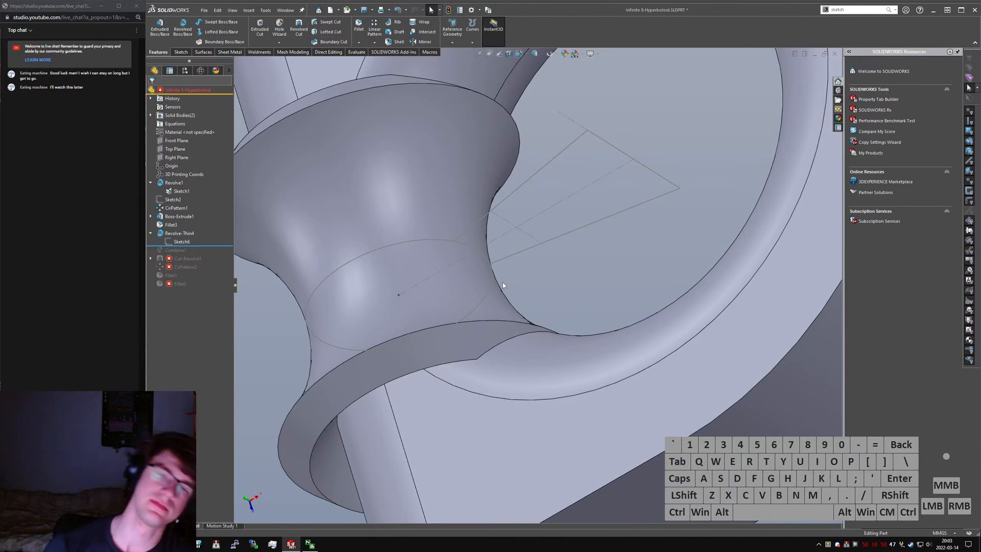
middle_click_drag(494, 234, 439, 217)
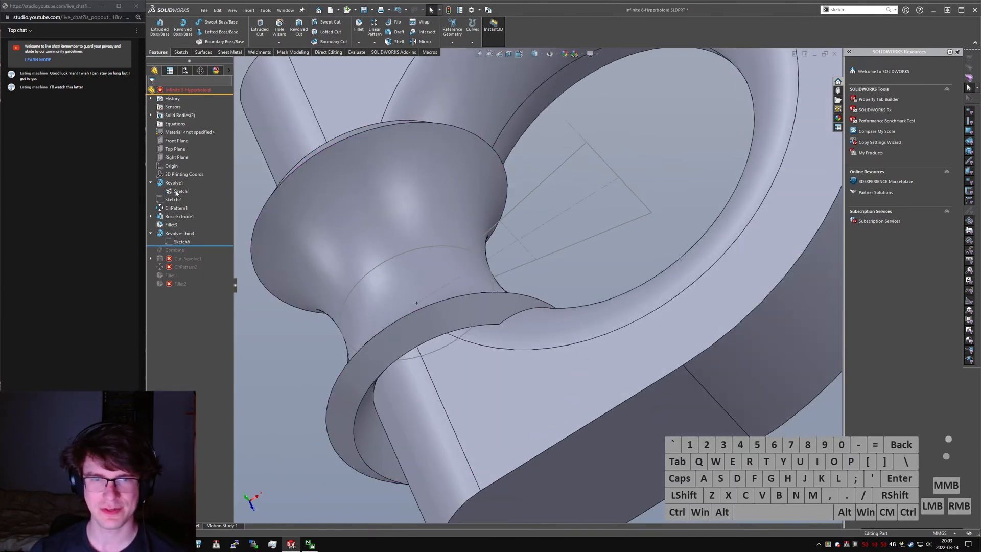
- Show the hidden disc body alongside the ring and its thin revolve
key("shift+Tab")
scroll(572, 263, "up", 4)
middle_click_drag(598, 238, 541, 230)
scroll(492, 249, "down", 1)
scroll(492, 250, "down", 2)
mouse_move(492, 250)
middle_mouse_down()
mouse_move(482, 225)
mouse_move(495, 260)
mouse_move(488, 253)
mouse_move(494, 270)
mouse_move(475, 332)
mouse_move(489, 359)
mouse_move(517, 308)
middle_mouse_up()
- Try to set the thin revolve's wall thickness to 25 mm
left_click(489, 359)
double_click(474, 267)
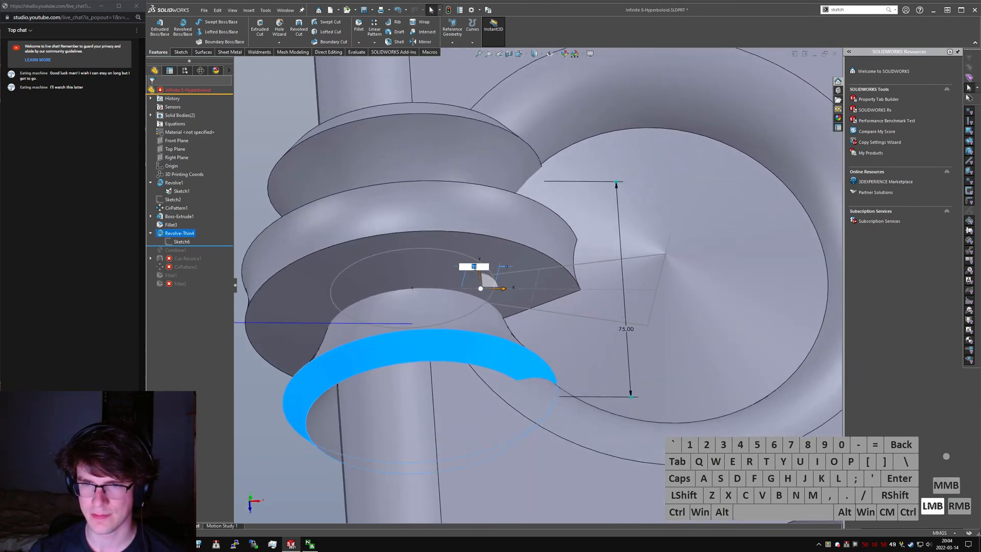
type("25")
key("Return")
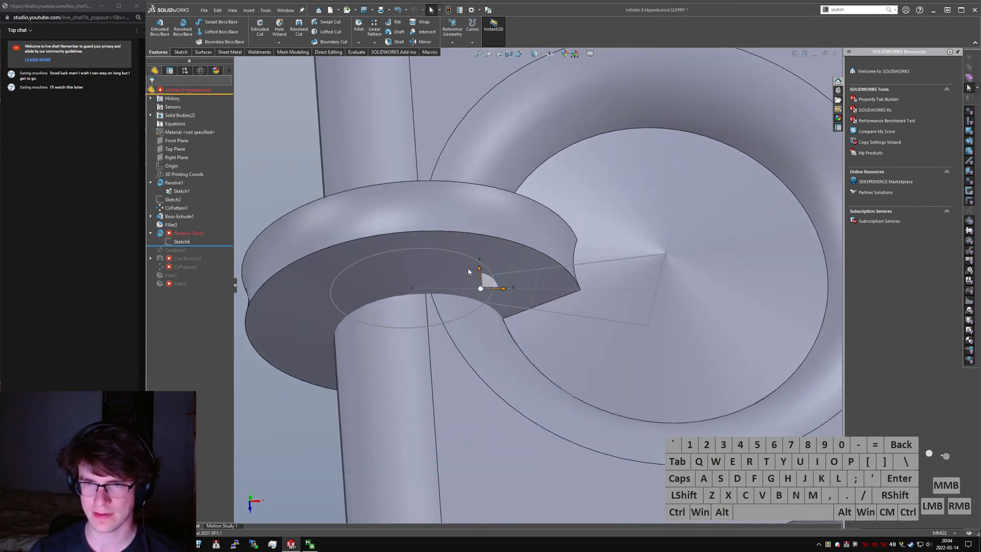
- Drive the thin revolve's wall thickness with the equation ="D1@Sketch1"-5mm and rebuild
left_click(186, 235)
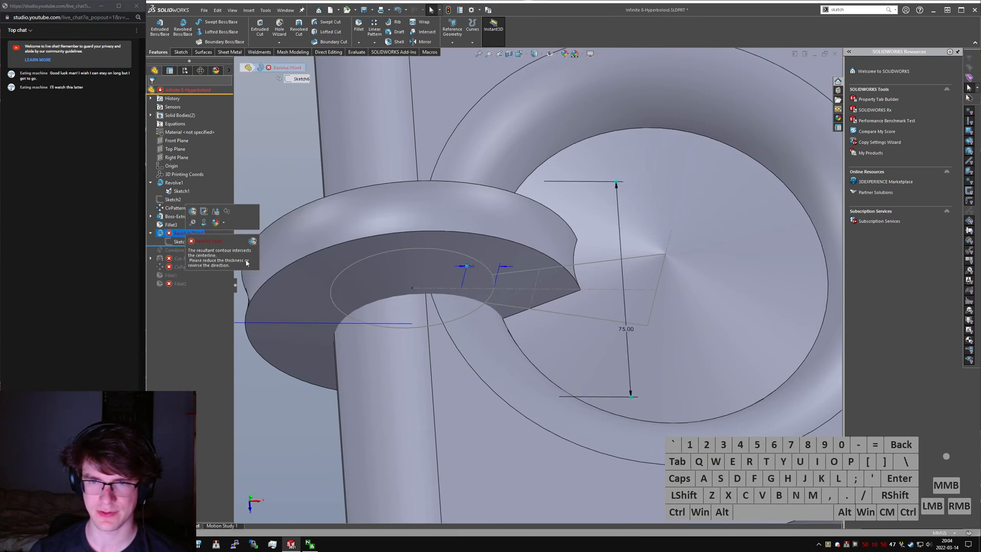
double_click(472, 267)
type("=\"S")
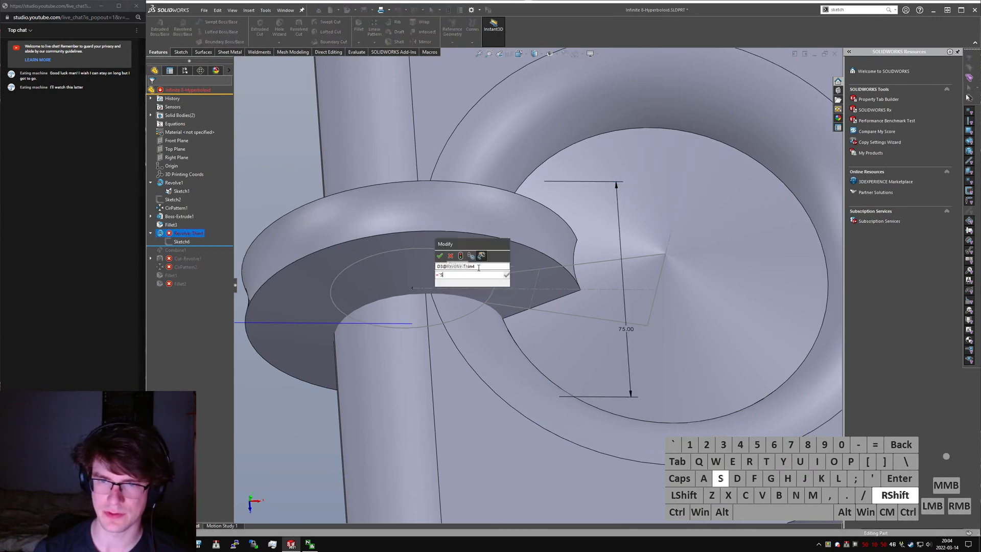
key("BackSpace")
type("D1@Sket")
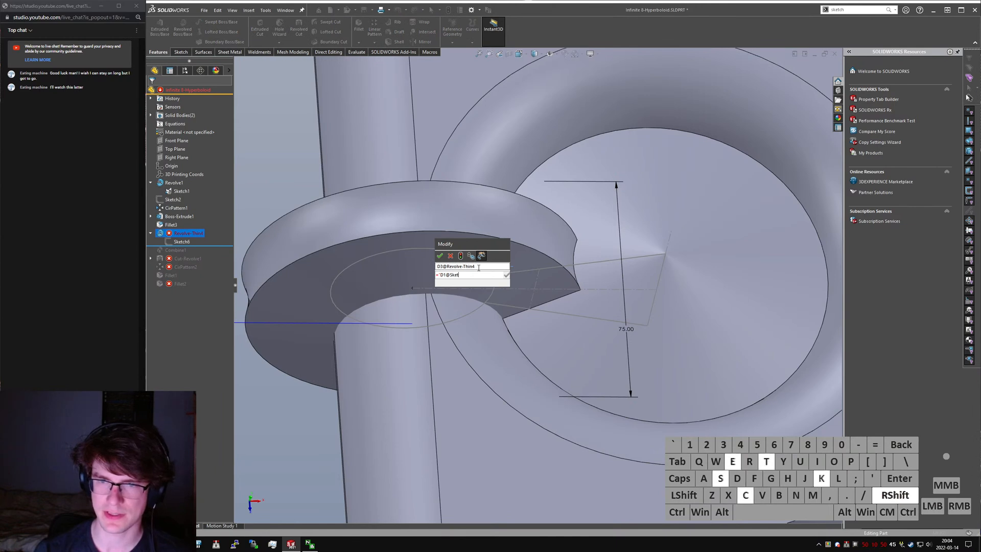
type("ch1\"-5mm")
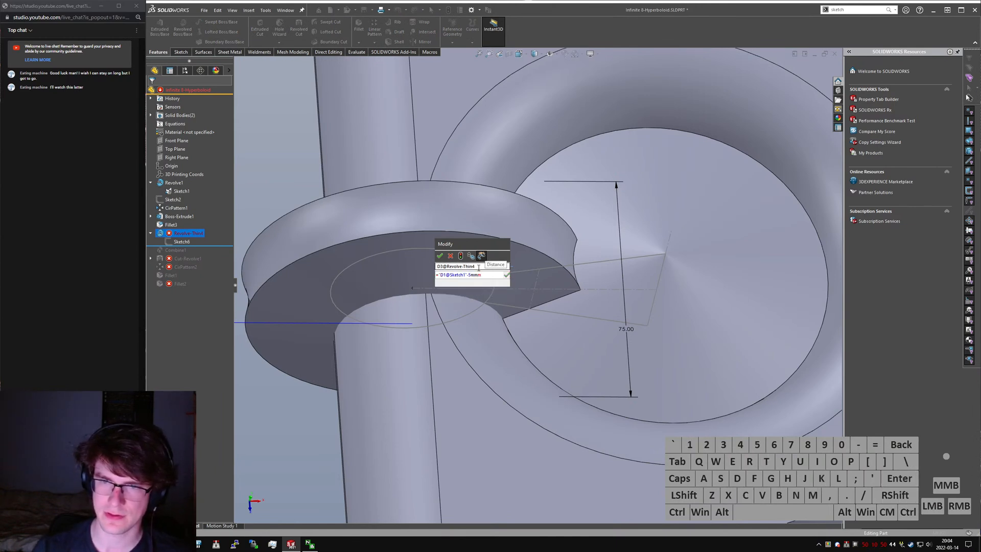
key("Return")
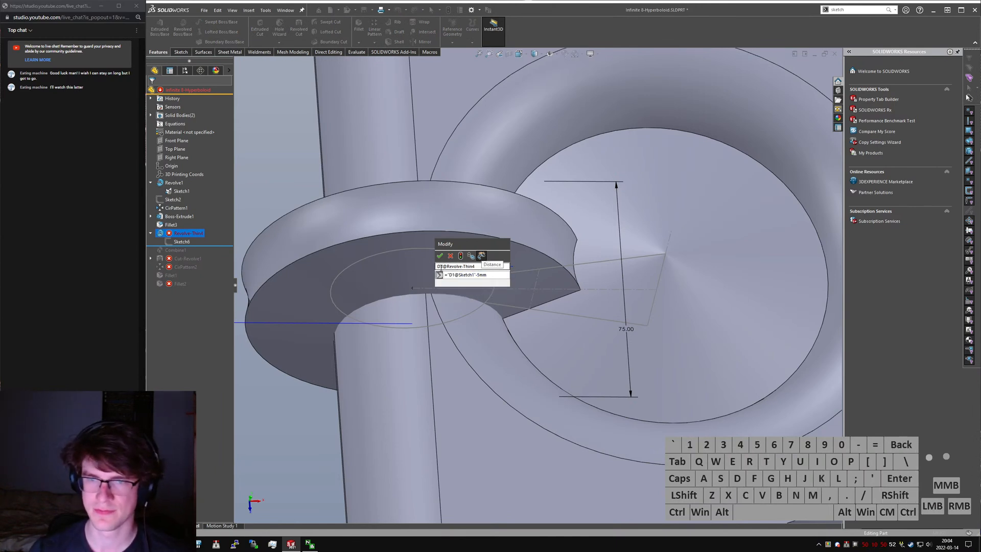
left_click(440, 256)
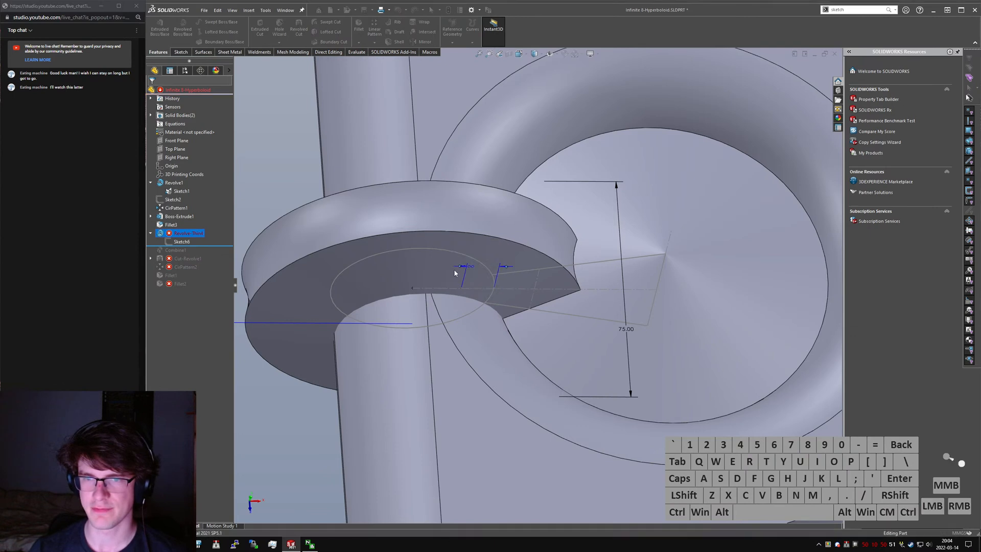
left_click(304, 388)
- Check the first circular pattern's settings and close them without making changes
scroll(461, 302, "up", 4)
middle_click_drag(460, 302, 557, 222)
scroll(482, 287, "down", 3)
left_click(187, 233)
left_click(557, 222)
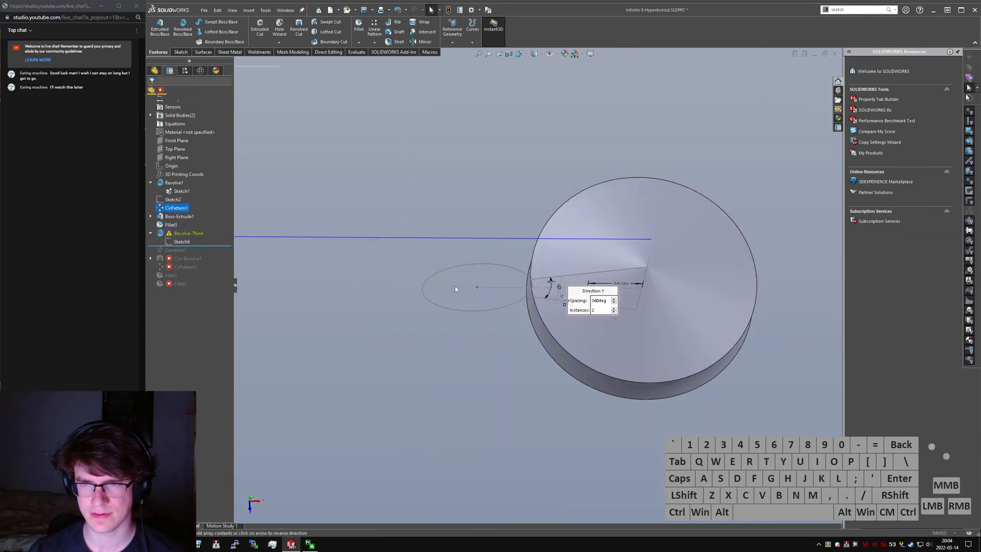
middle_click_drag(501, 266, 498, 252)
left_click(162, 92)
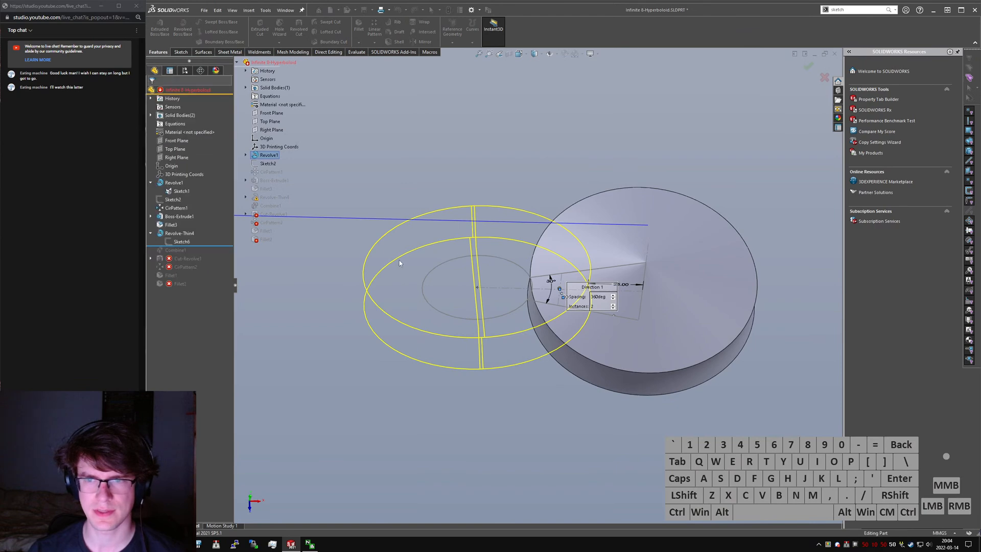
- Inspect where the thin revolve intersects the ring and disc bodies from several angles
left_click(175, 236)
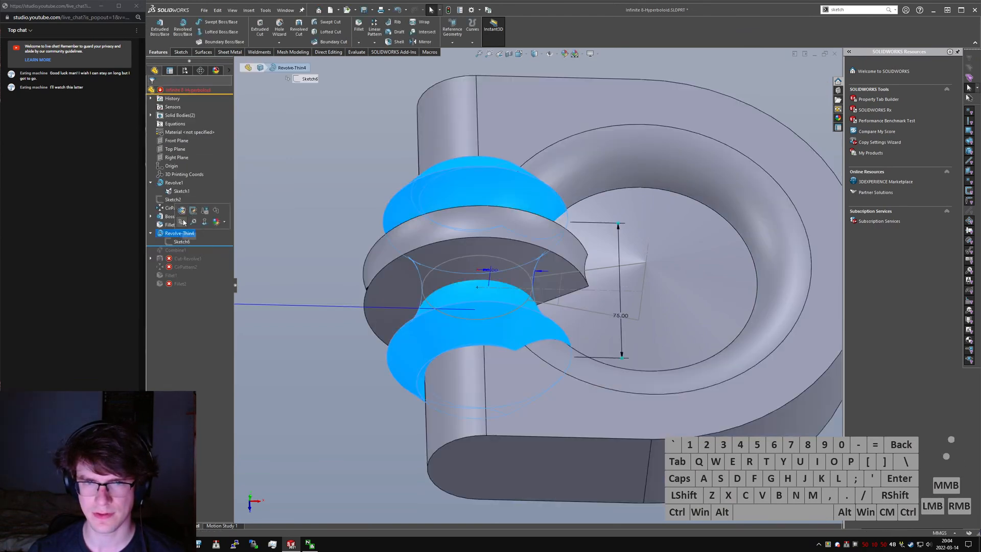
mouse_move(490, 284)
middle_mouse_down()
mouse_move(489, 259)
mouse_move(486, 298)
mouse_move(486, 273)
middle_mouse_up()
scroll(492, 270, "down", 2)
scroll(486, 274, "up", 1)
left_click(323, 405)
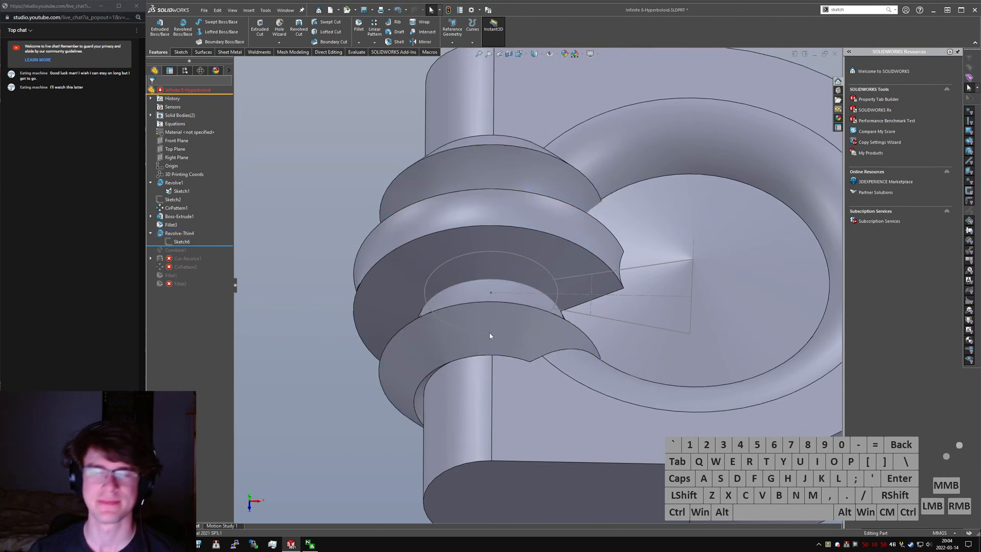
middle_click_drag(536, 326, 497, 356)
scroll(502, 407, "down", 2)
scroll(503, 412, "down", 3)
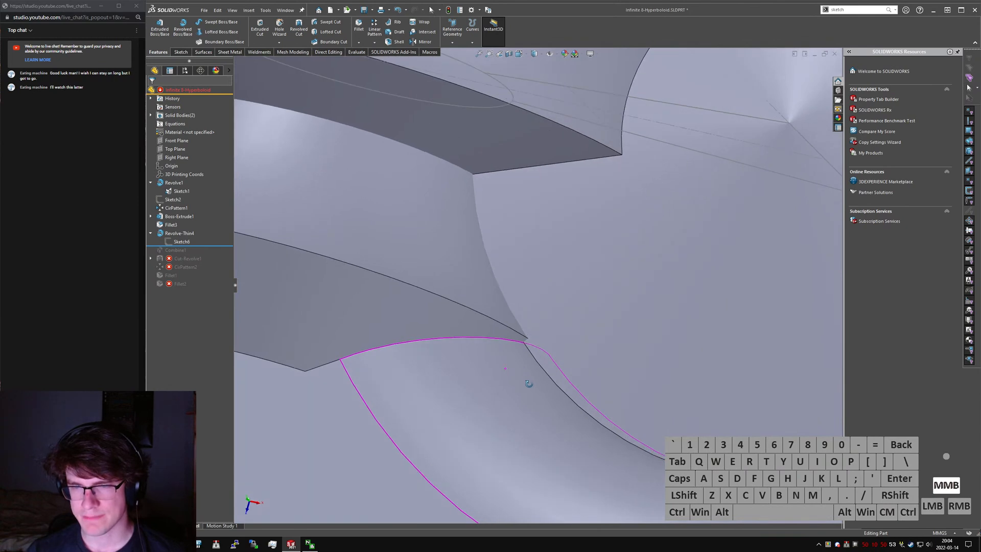
scroll(525, 384, "up", 4)
scroll(462, 322, "down", 2)
middle_click_drag(473, 309, 392, 310)
- Edit the thin revolve's profile sketch and delete the arc's Coradial2 relation
left_click(169, 244)
left_click(180, 221)
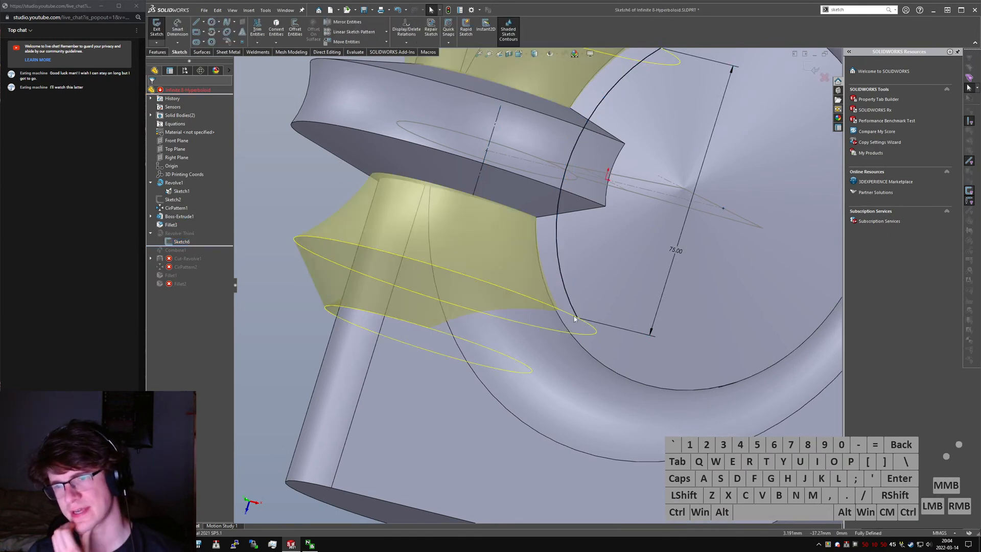
left_click(574, 315)
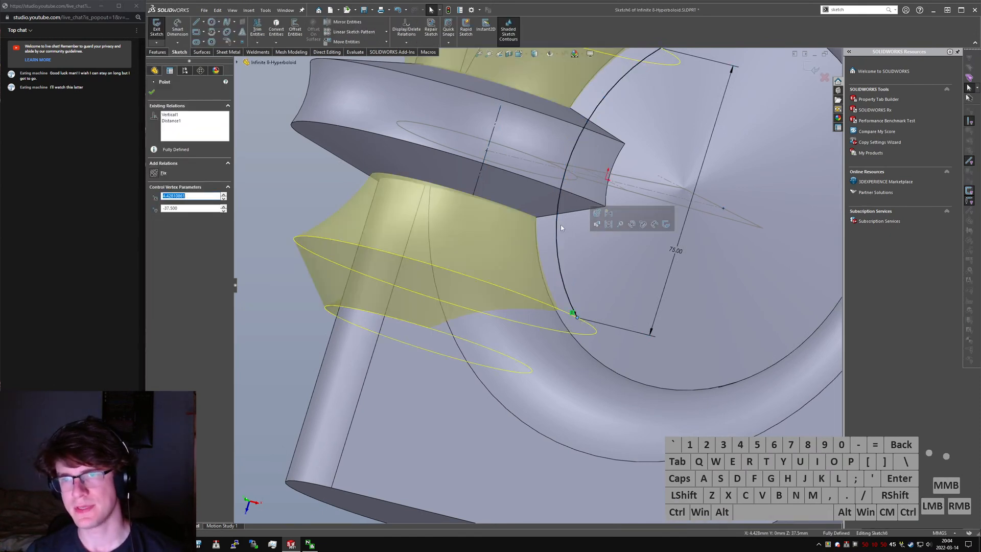
left_click(562, 277)
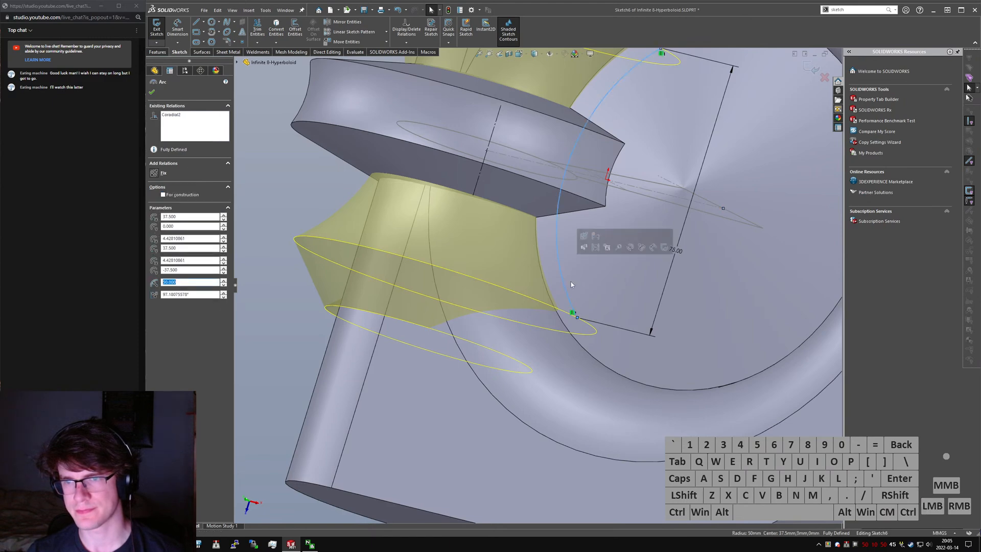
middle_click_drag(567, 280, 480, 195)
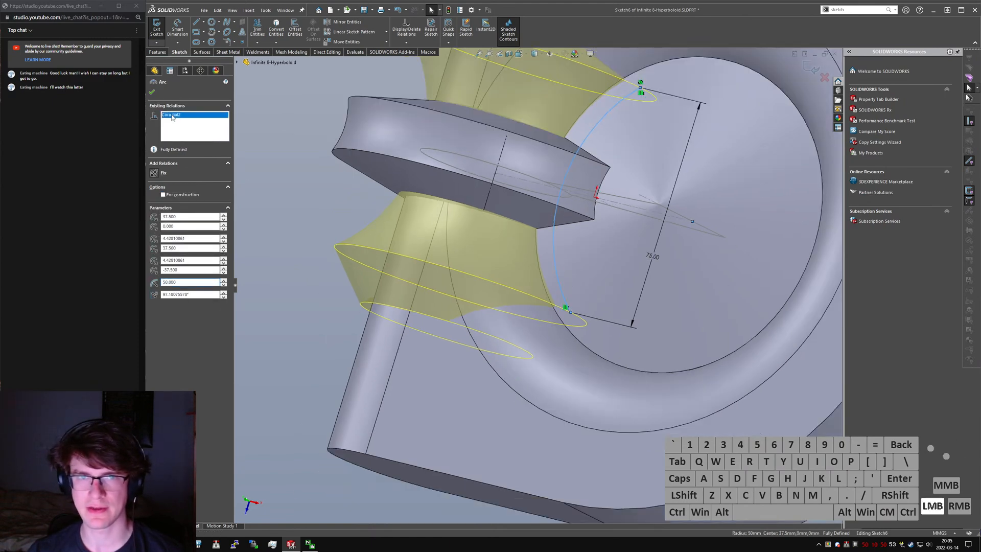
scroll(567, 193, "down", 3)
middle_click_drag(567, 192, 569, 174)
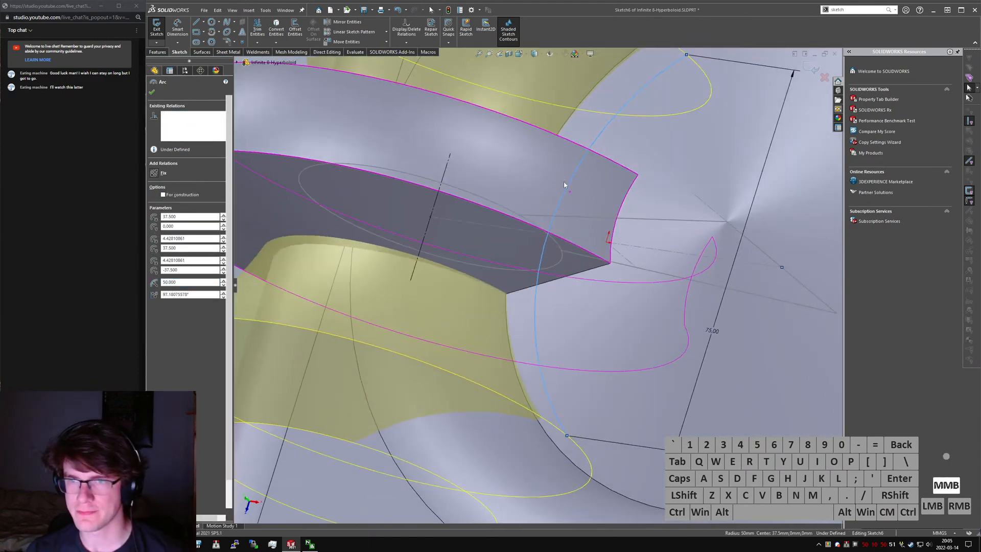
- Test the freed arc's movement by shifting its lower endpoint toward the disc's middle
key("Escape")
left_click(547, 236)
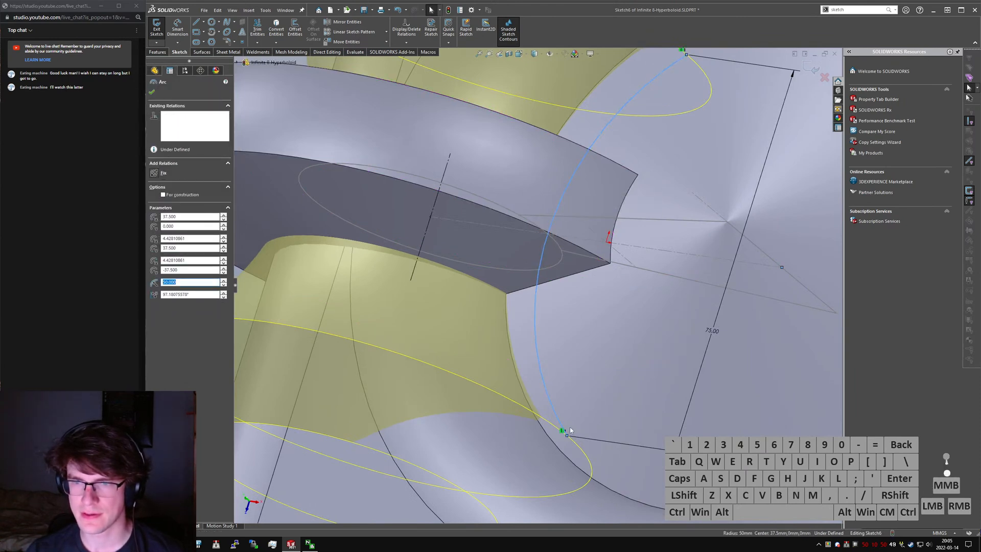
key("Escape")
left_click_drag(587, 442, 610, 443)
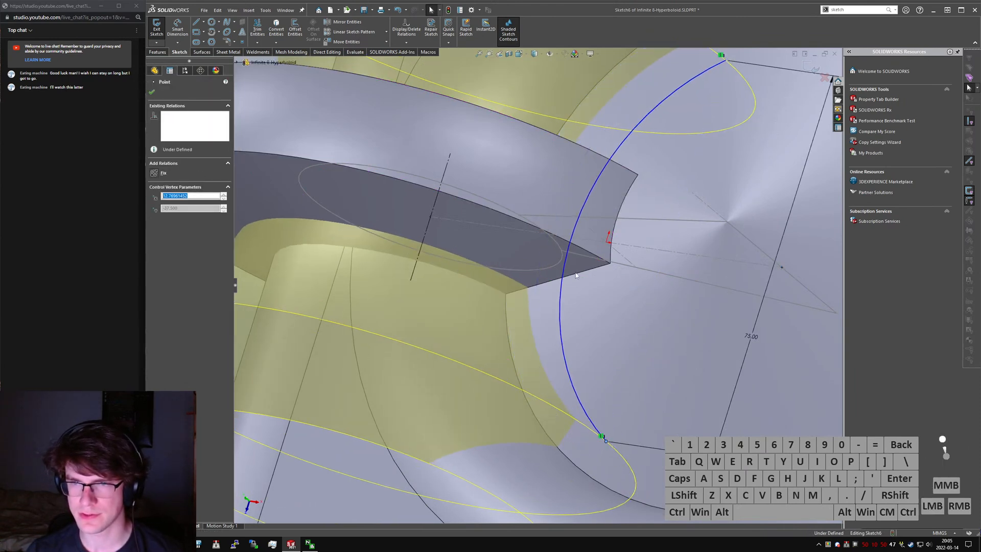
left_click(546, 234)
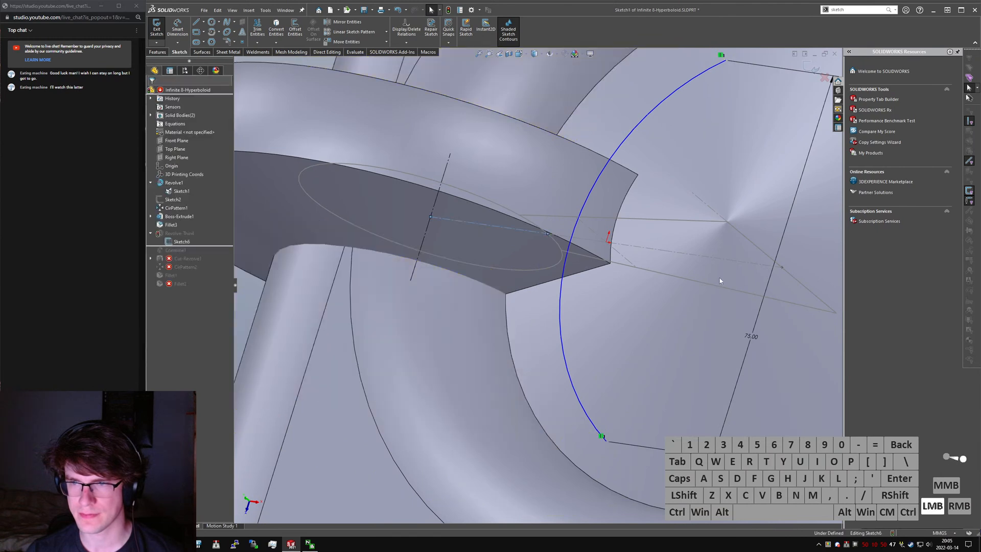
scroll(678, 287, "up", 3)
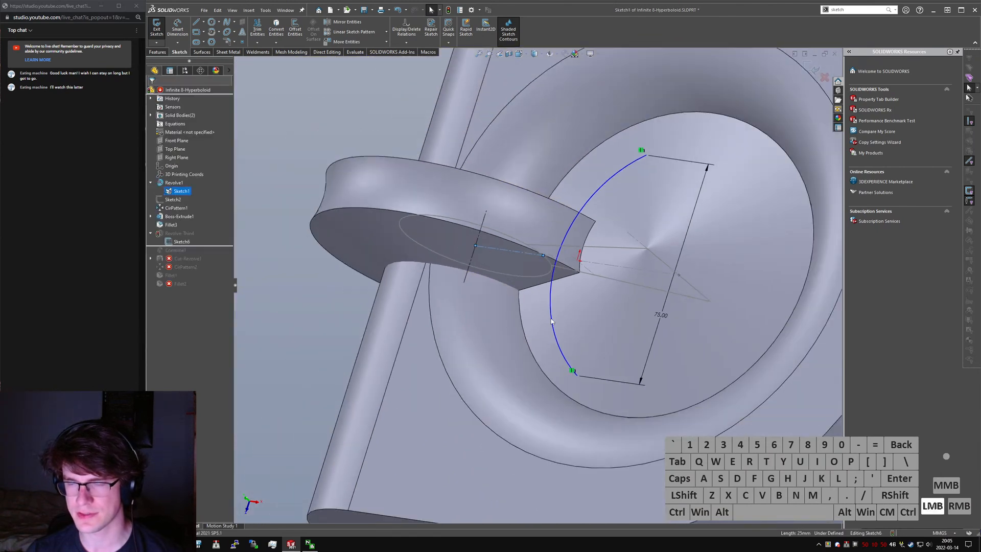
key("Delete")
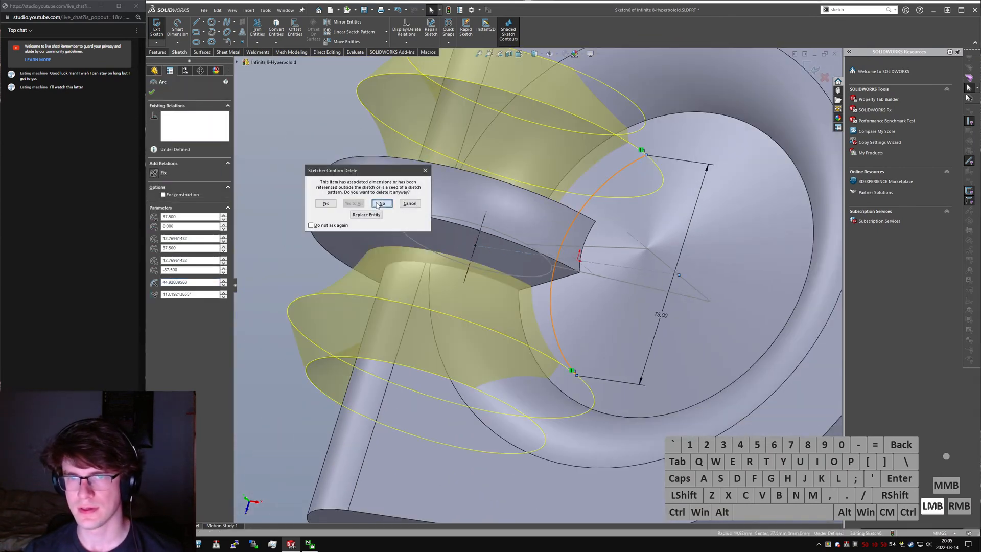
left_click(378, 204)
- Delete the coincident relation that locks the profile arc's centre point
left_click(556, 320)
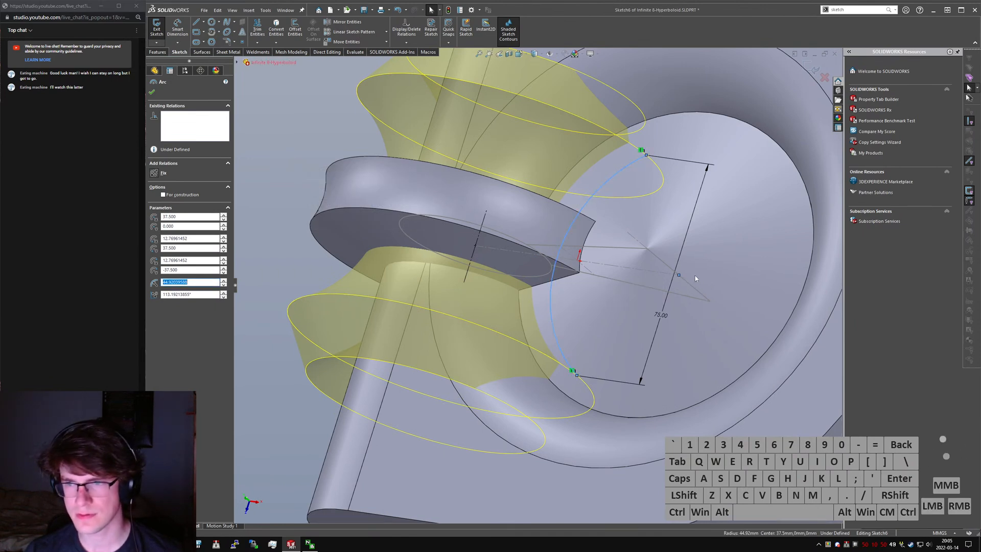
left_click(679, 277)
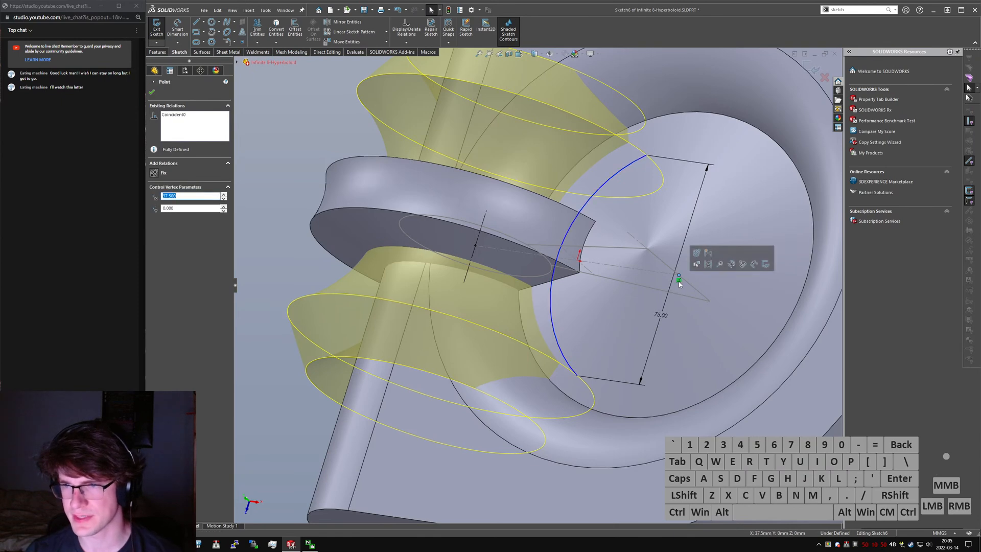
left_click(679, 281)
key("Delete")
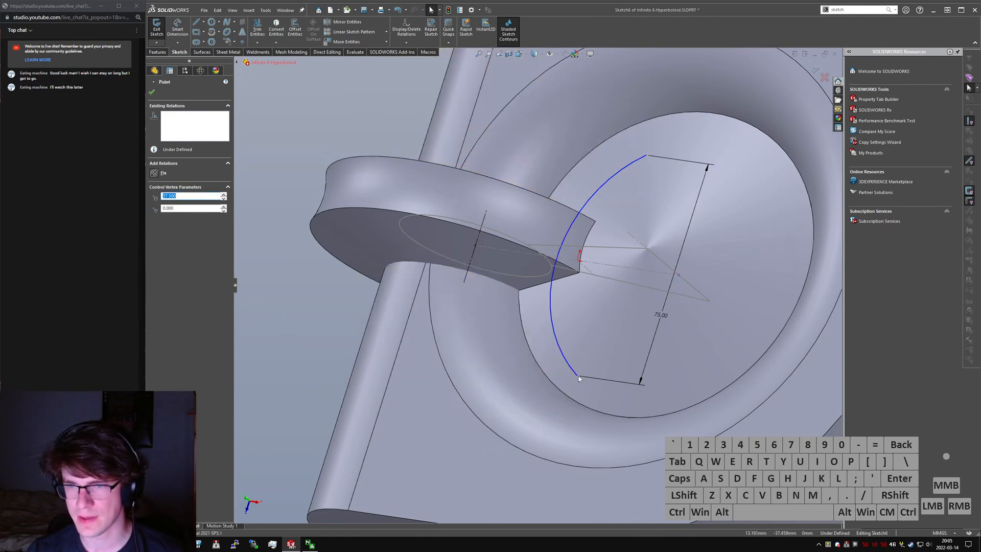
- Make the arc's lower and upper endpoints coincident with the circular edge of the disc
left_click(576, 376)
left_click(564, 383, "ctrl")
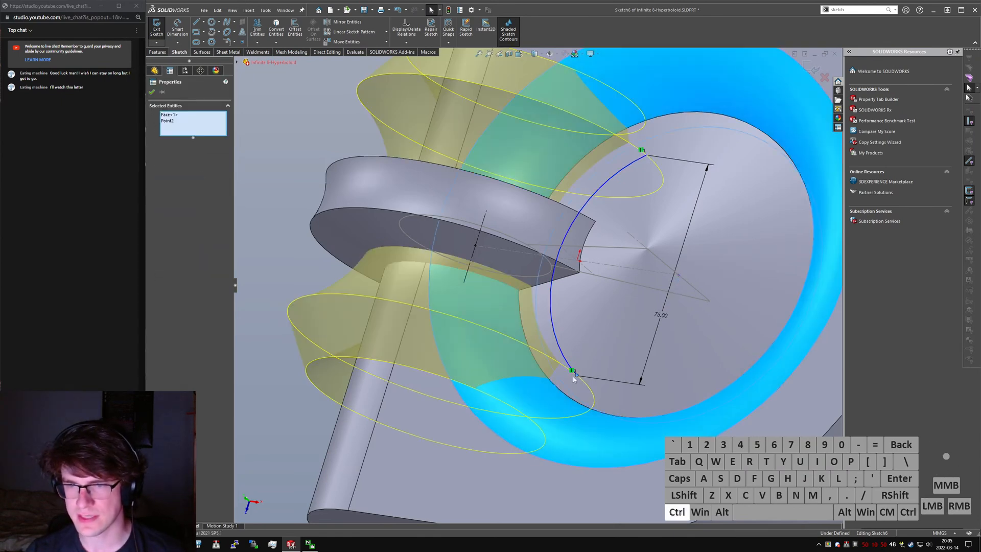
left_click(553, 384)
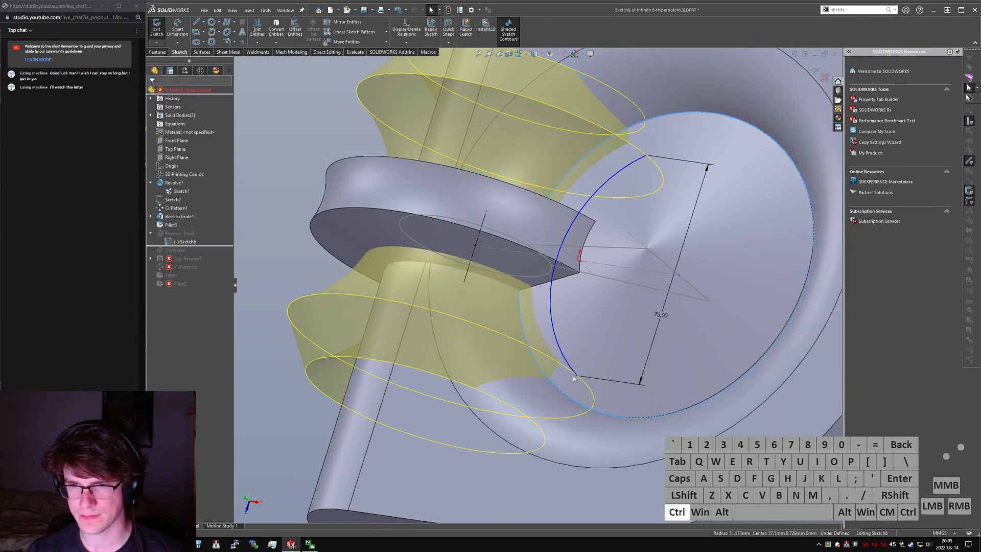
left_click(575, 378, "ctrl+alt")
key("d")
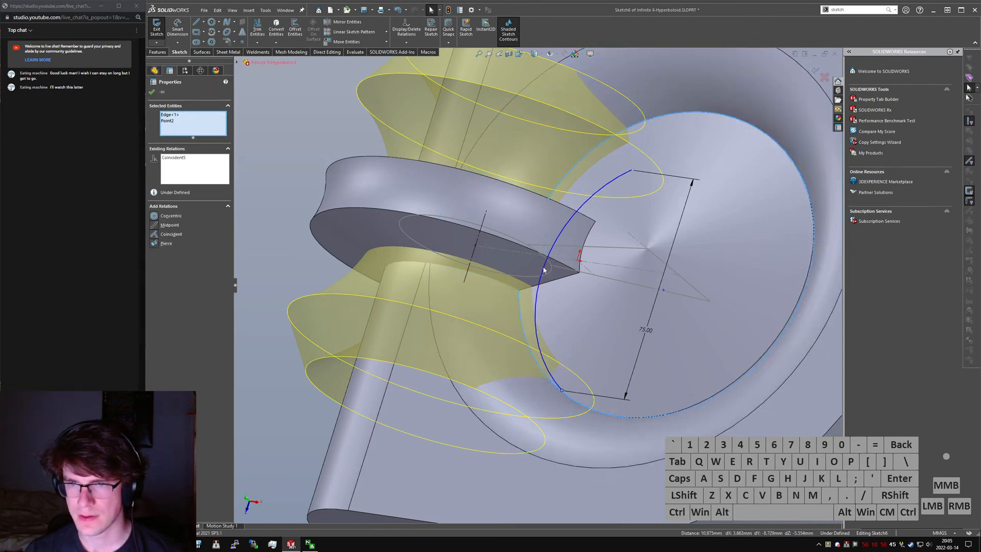
key("Escape")
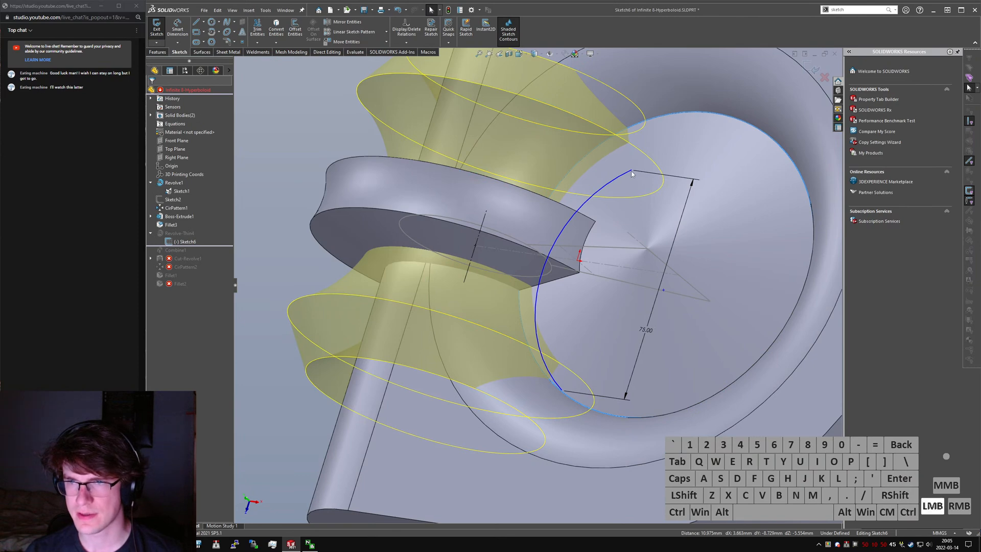
left_click_drag(631, 171, 632, 171)
left_click(654, 119, "ctrl")
key("alt+d")
key("Escape")
- Make the arc coincident with the outer endpoint of the Sketch1 line and exit the sketch
middle_click_drag(529, 255, 549, 252)
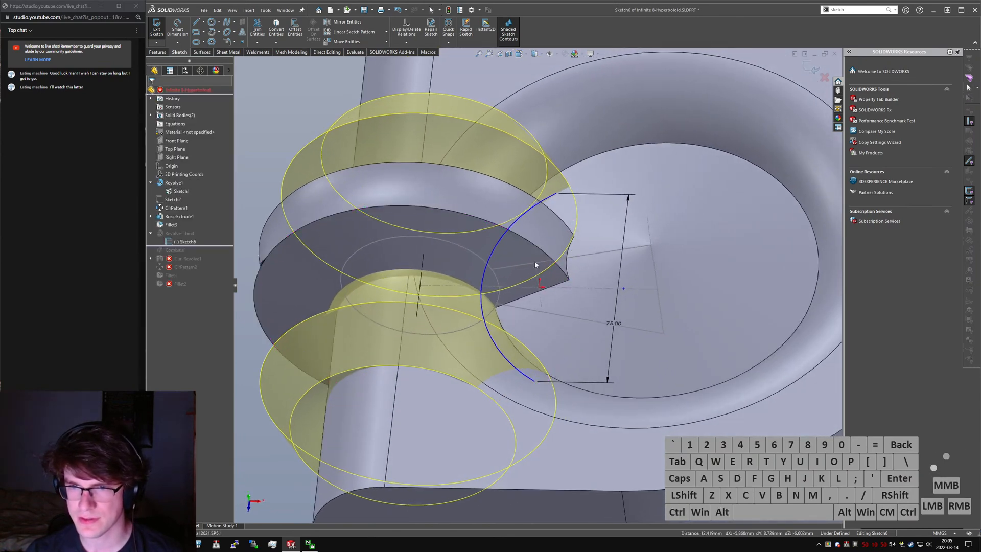
scroll(543, 254, "down", 4)
middle_click_drag(486, 302, 474, 320)
left_click(477, 313)
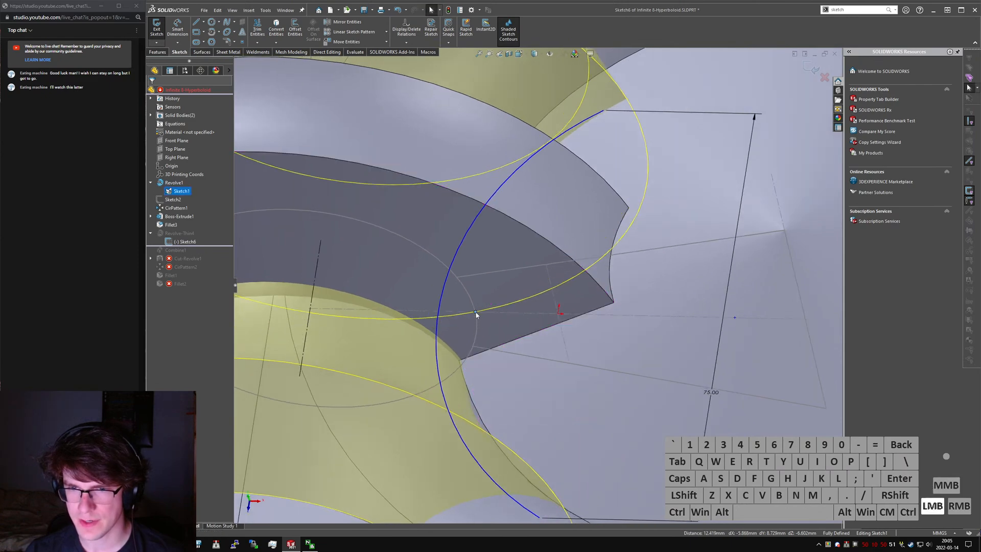
left_click(475, 311, "ctrl")
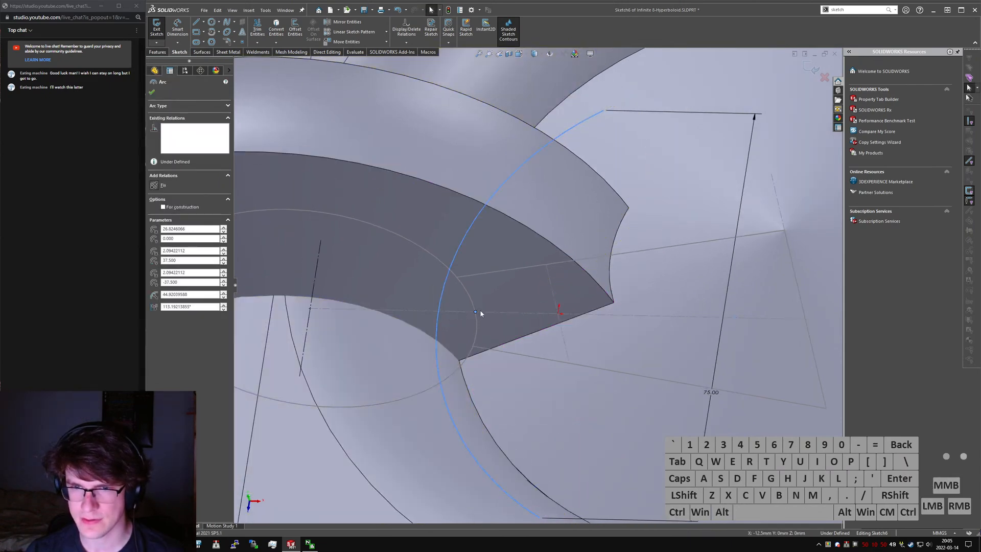
key("Escape")
scroll(471, 297, "up", 4)
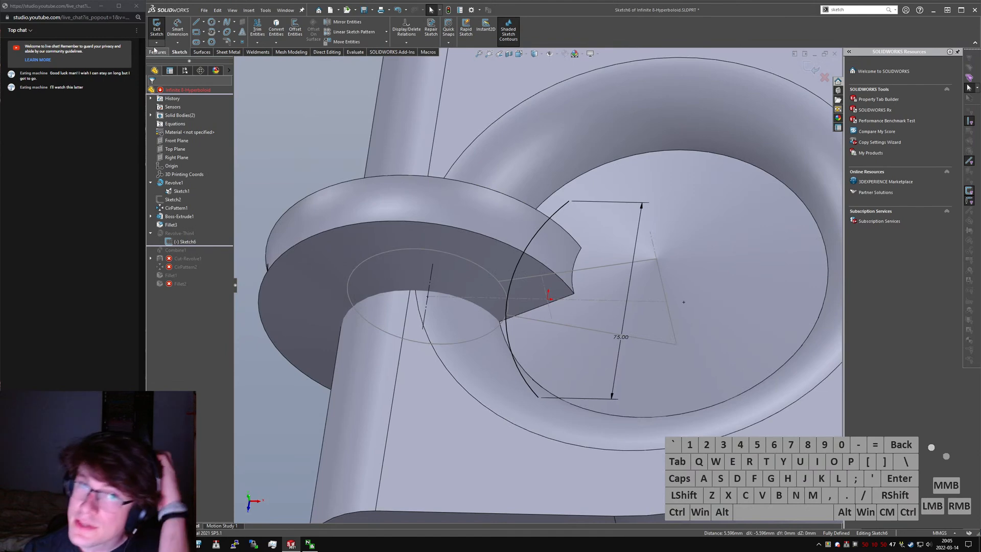
left_click(157, 29)
- Roll the feature history forward to include Combine1 and inspect the resulting inner cut
mouse_move(514, 257)
middle_mouse_down()
mouse_move(443, 355)
mouse_move(432, 416)
middle_mouse_up()
left_click_drag(199, 247, 202, 254)
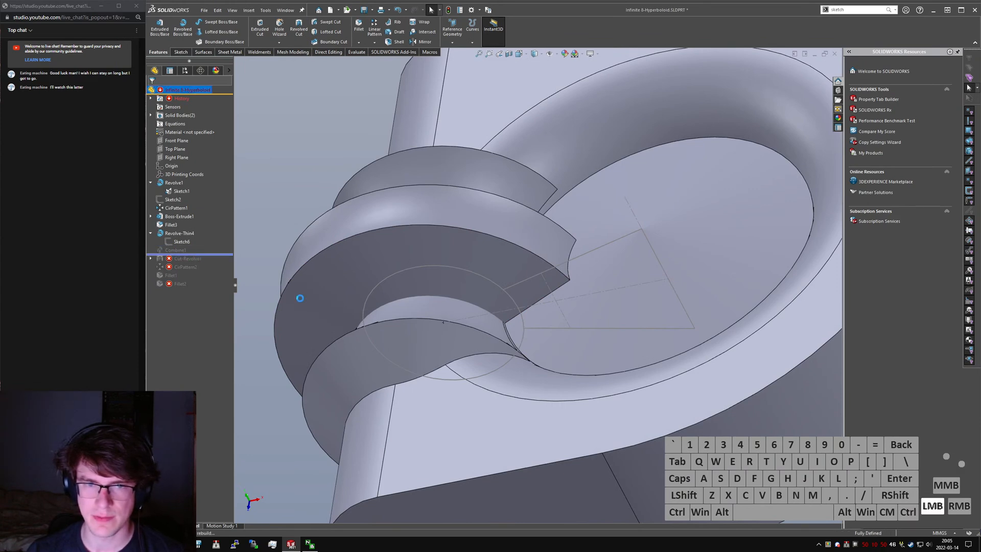
middle_click_drag(523, 332, 570, 277)
scroll(558, 313, "down", 2)
middle_click(566, 263)
scroll(566, 264, "down", 3)
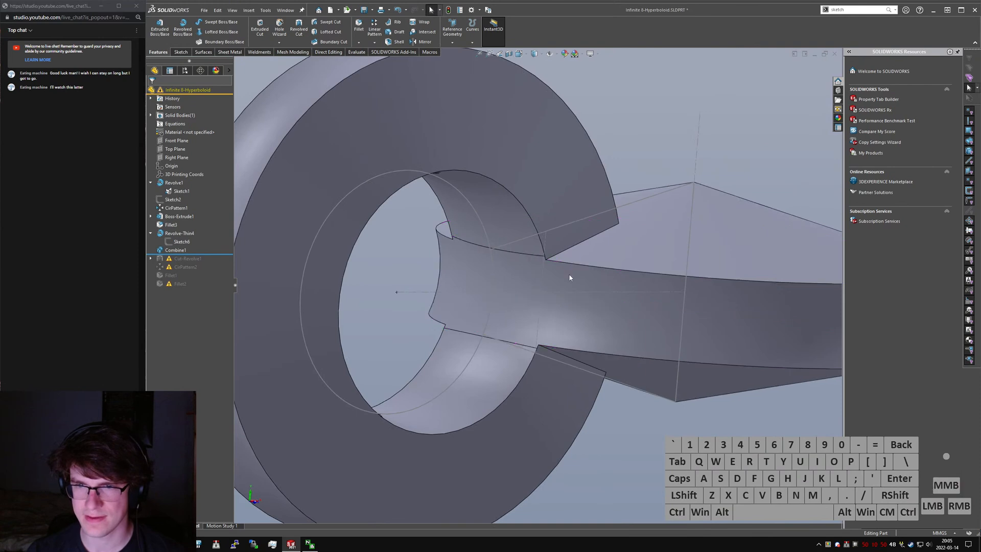
- Try a 50 mm distance between the endpoints of the thin revolve's profile arc
left_click(181, 241)
middle_click_drag(596, 284, 588, 345)
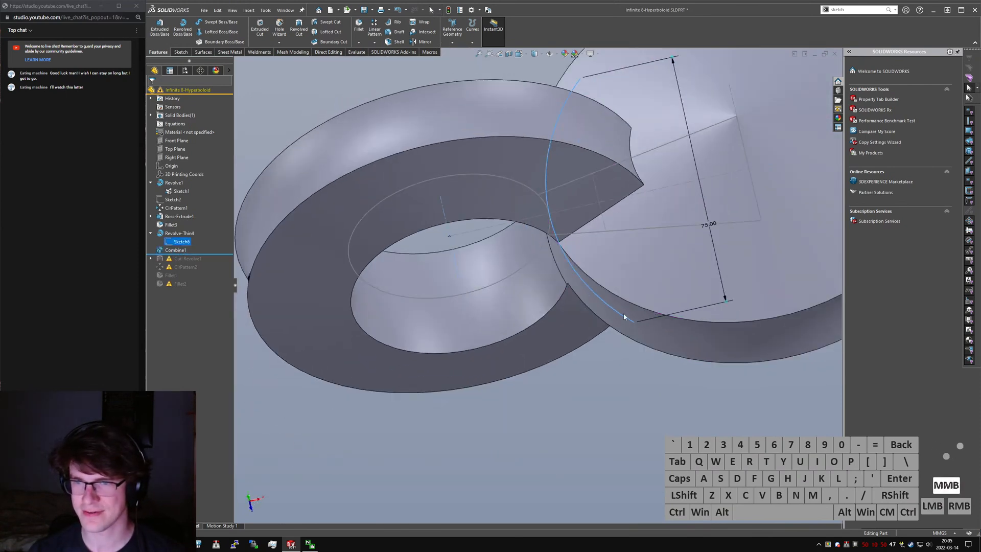
double_click(706, 225)
type("50")
key("Return")
- Try endpoint distances of 30 mm and 35 mm for the thin revolve's profile arc
middle_click_drag(674, 235, 645, 281)
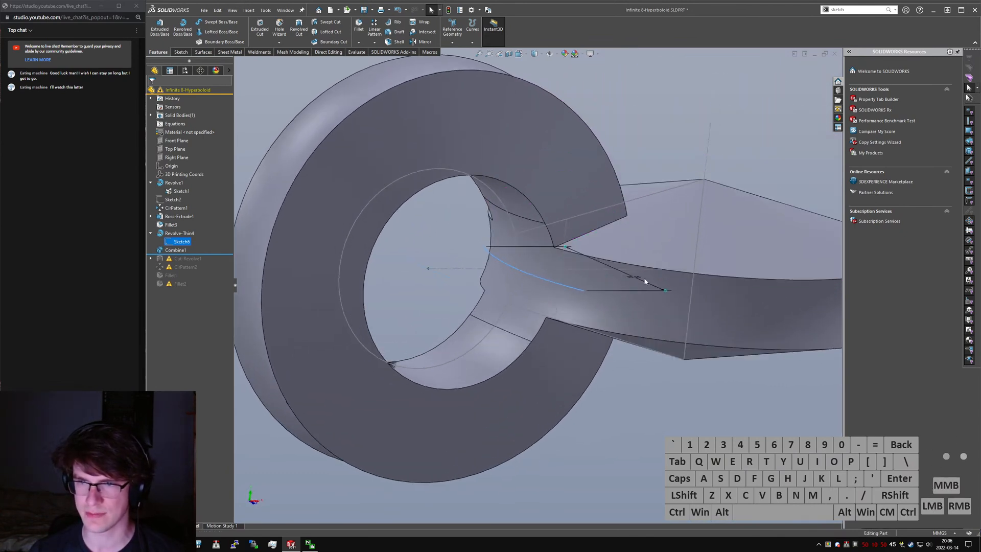
double_click(634, 278)
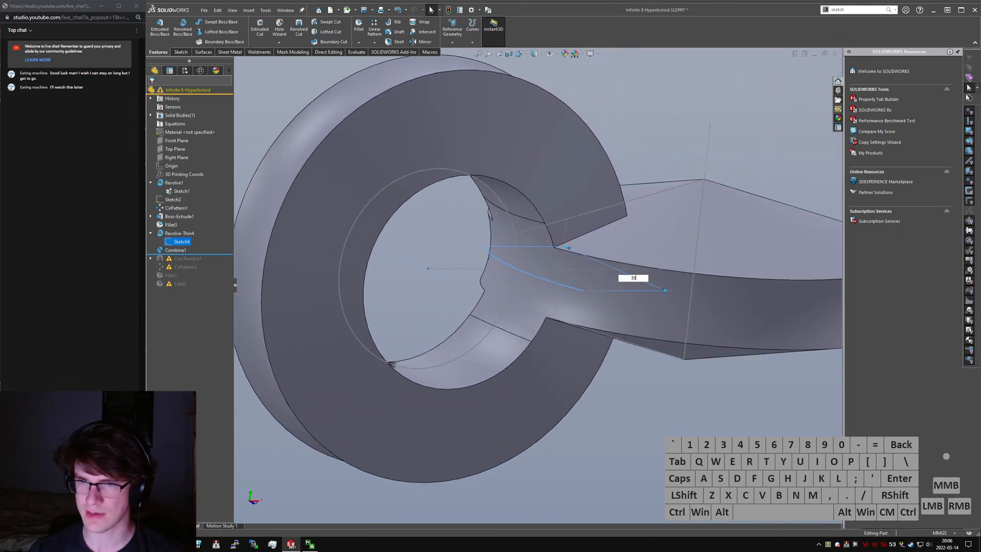
key("Return")
mouse_move(569, 286)
middle_mouse_down()
mouse_move(595, 327)
mouse_move(606, 322)
middle_mouse_up()
left_click(643, 237)
type("35")
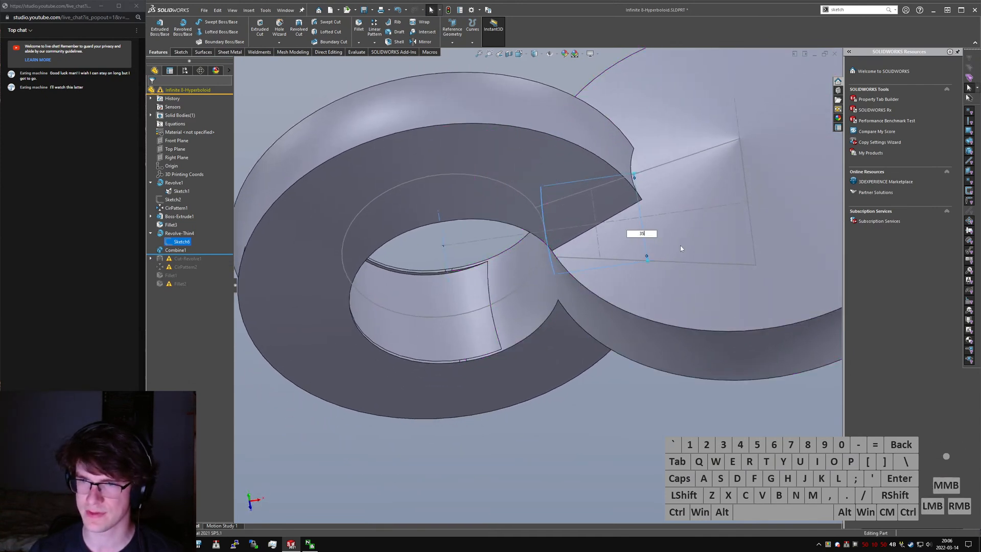
key("Return")
- Drive the profile arc's endpoint distance with the equation =1.5*"D1@Sketch1"
double_click(646, 237)
type("=1.5*\"D1@Sletcj1")
key("shift+Return")
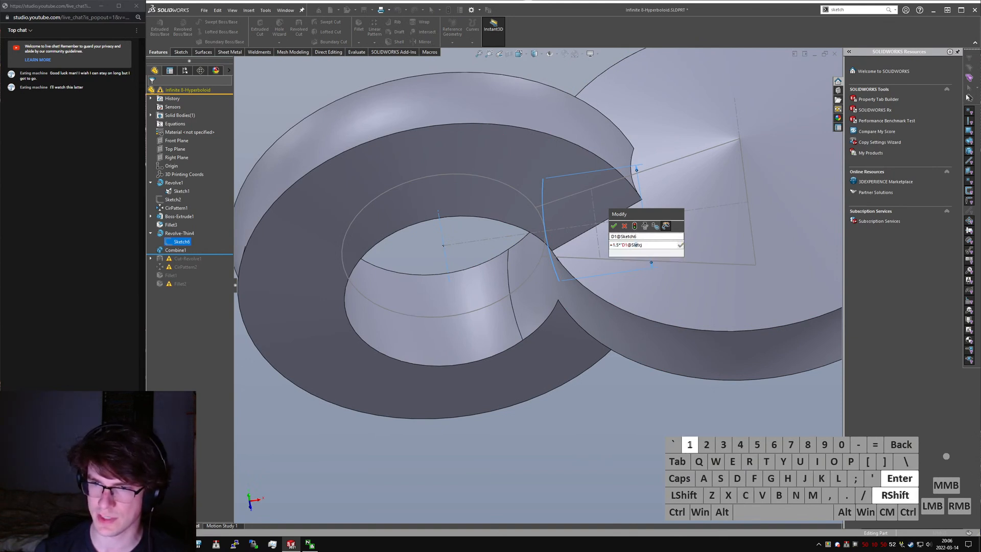
key("ctrl+shift+Left")
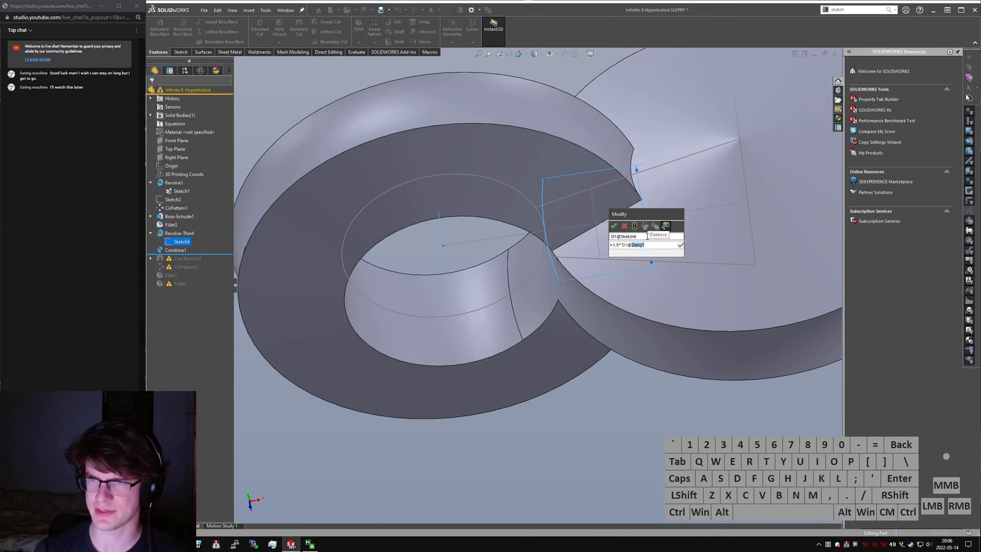
type("Sketch1")
key("Return")
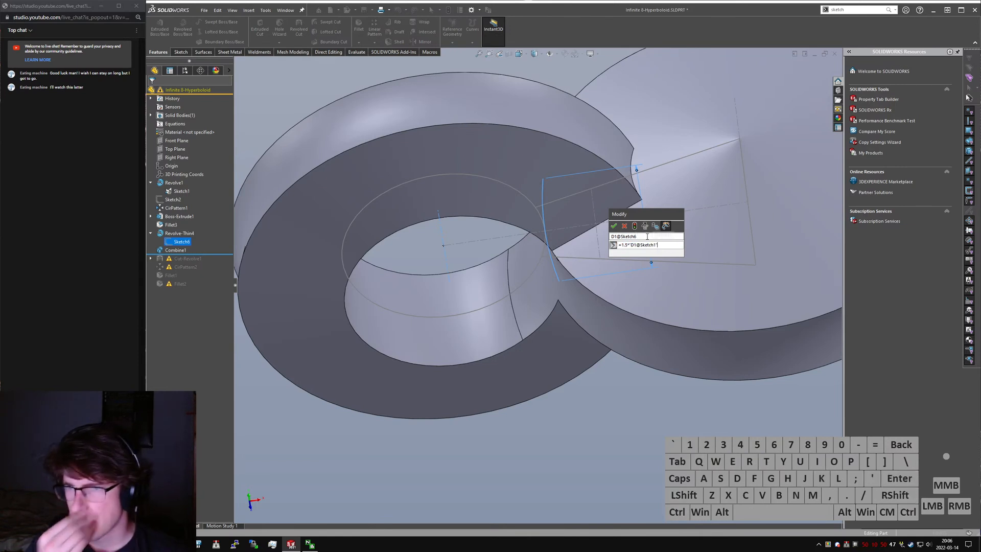
left_click(613, 226)
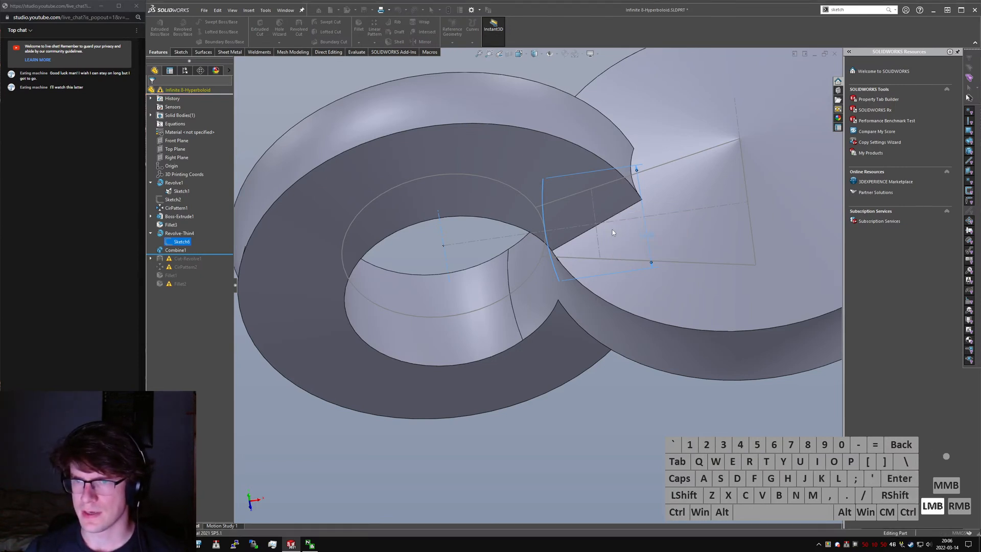
left_click(649, 238)
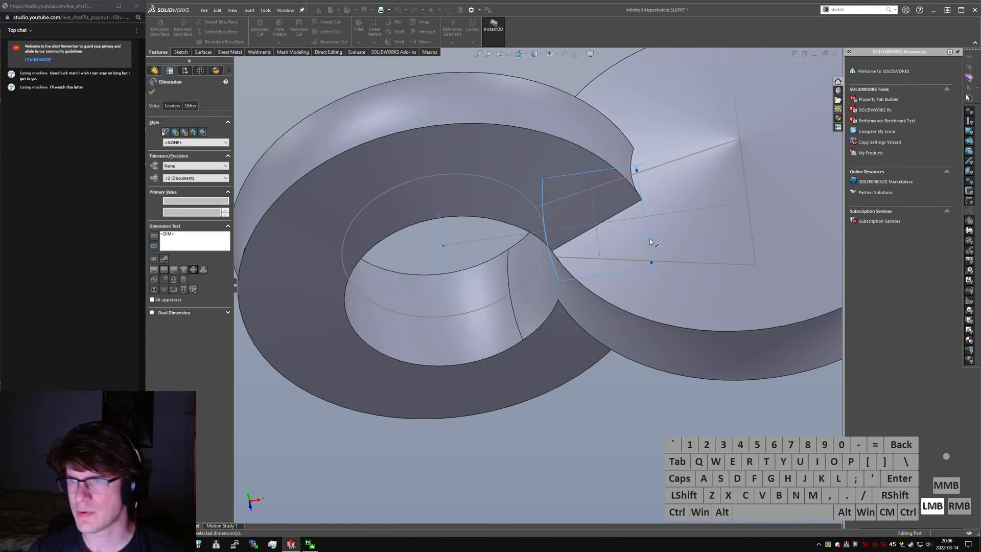
- Exit the thin revolve's profile sketch and rebuild the part
left_click(584, 419)
left_click(558, 349, "ctrl")
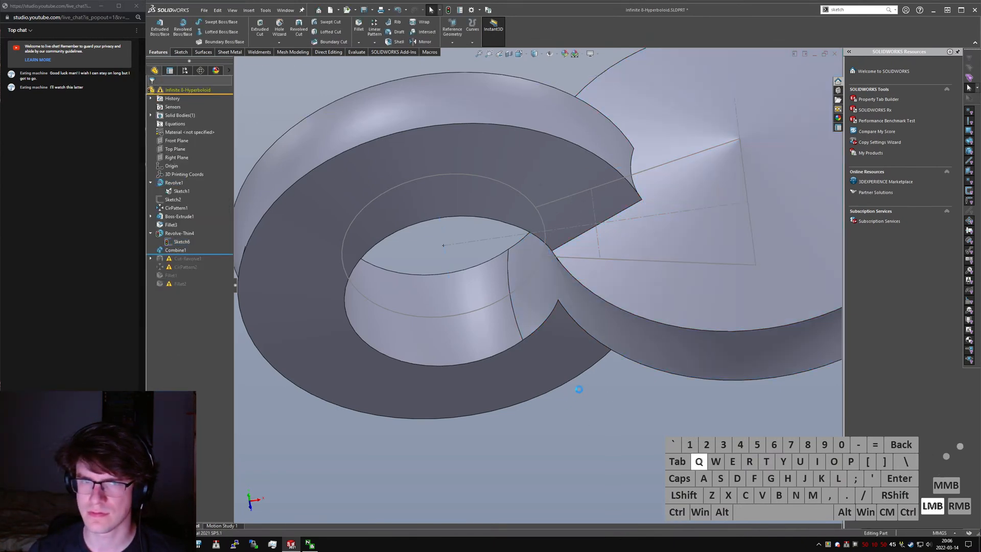
middle_click_drag(602, 332, 601, 305)
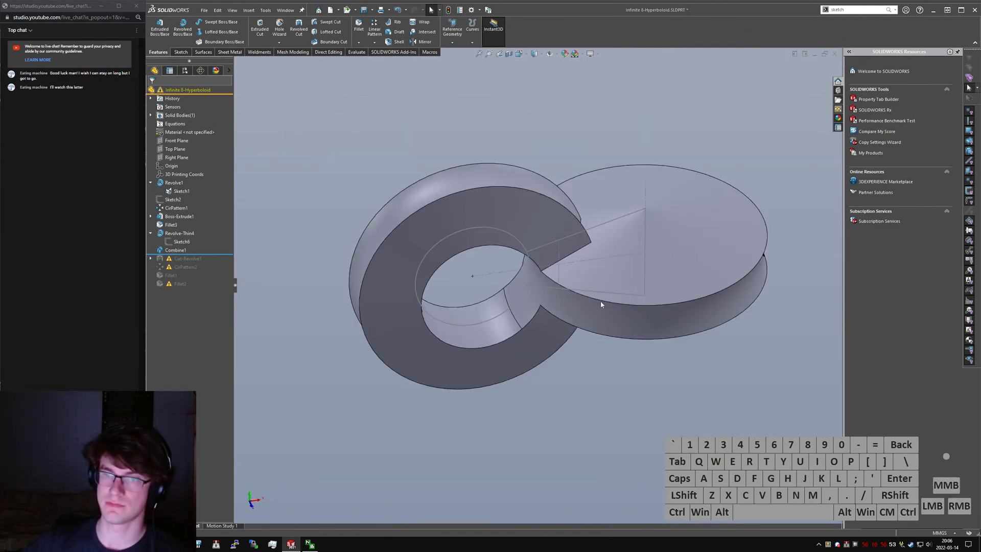
key("ctrl+q")
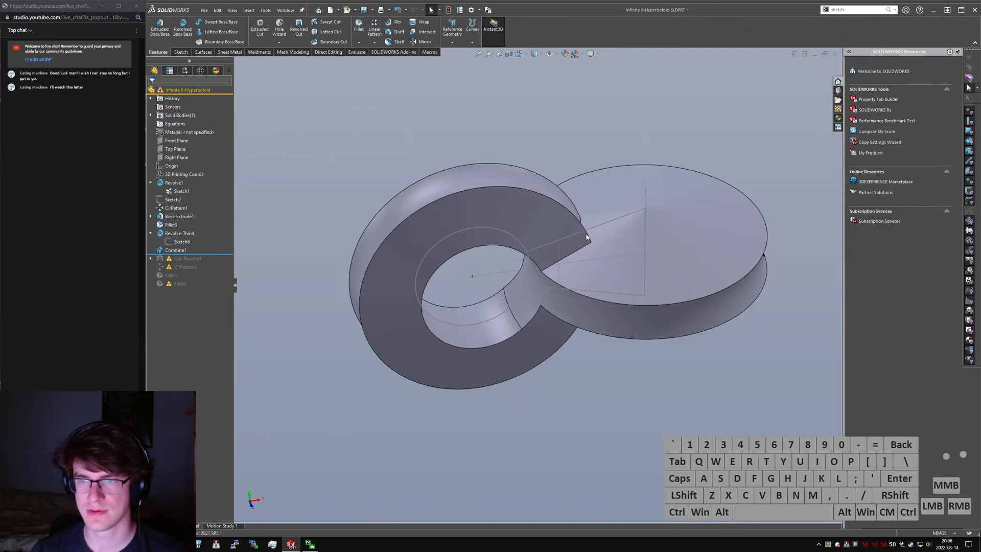
- Hide the visible sketch geometry and inspect the ring's inner cut up close
right_click(593, 227)
left_click(593, 229)
middle_click_drag(511, 207, 531, 198)
scroll(531, 326, "down", 4)
middle_click_drag(523, 320, 544, 378)
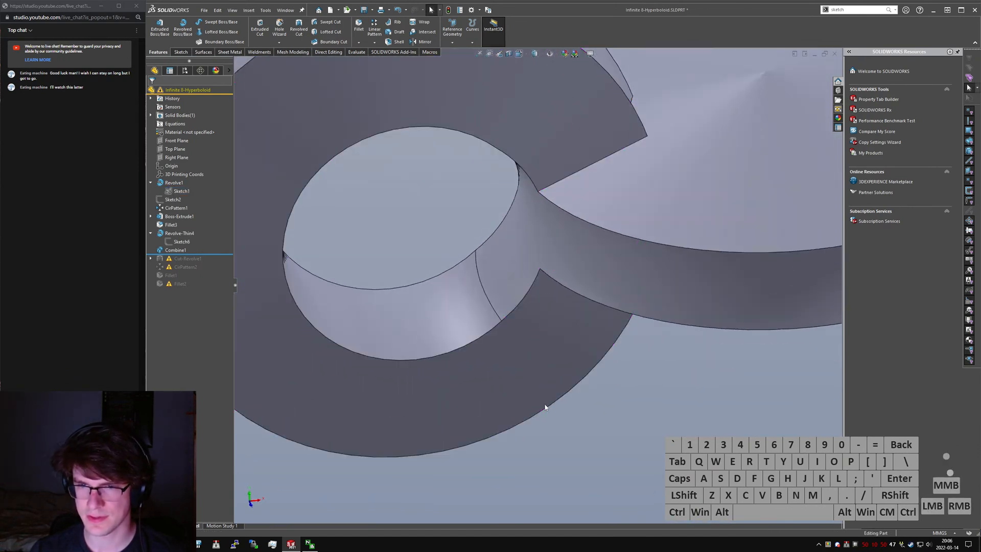
scroll(543, 376, "up", 4)
left_click(516, 328)
- Try fillet radii of 50 mm and 1000 mm on the short edge inside the ring's hole
left_click(357, 52)
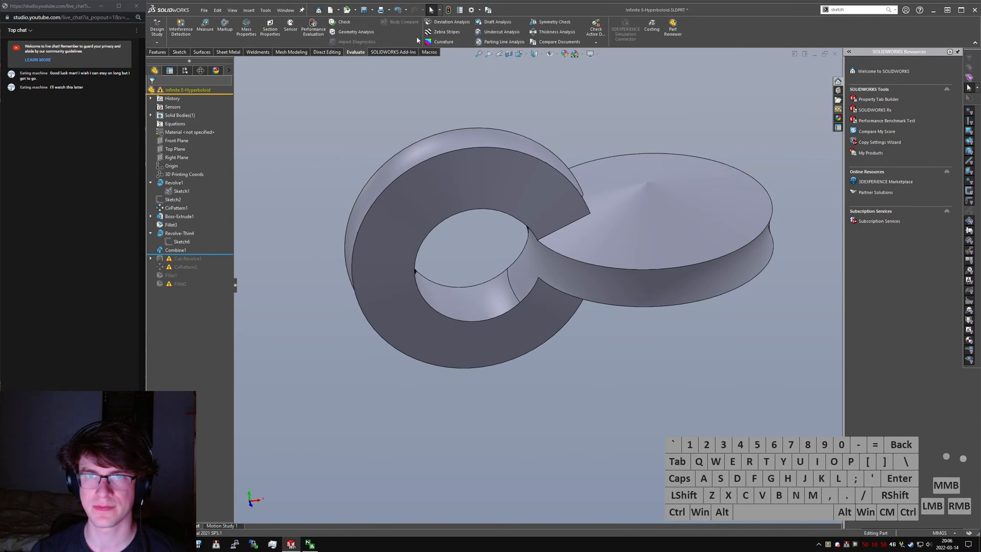
type("sfillet")
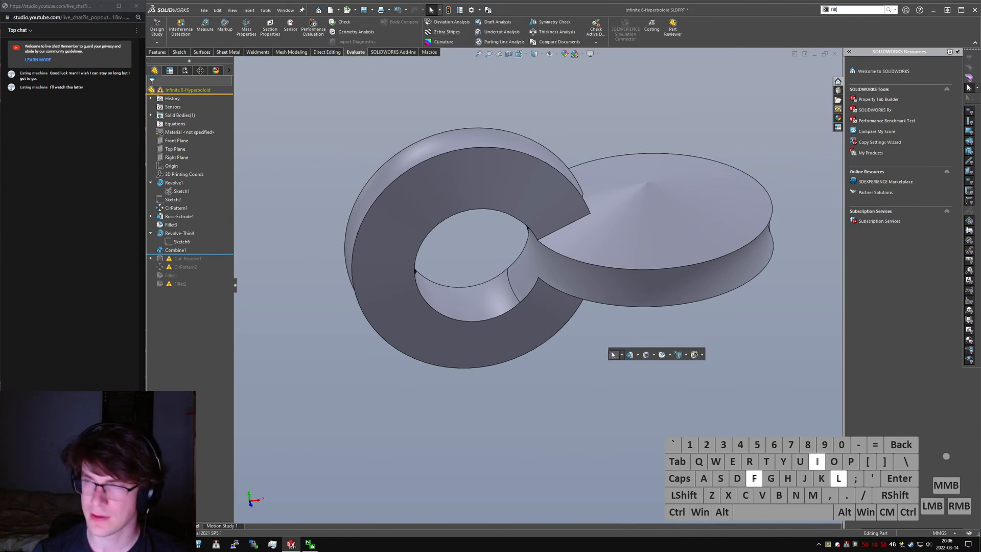
key("Return")
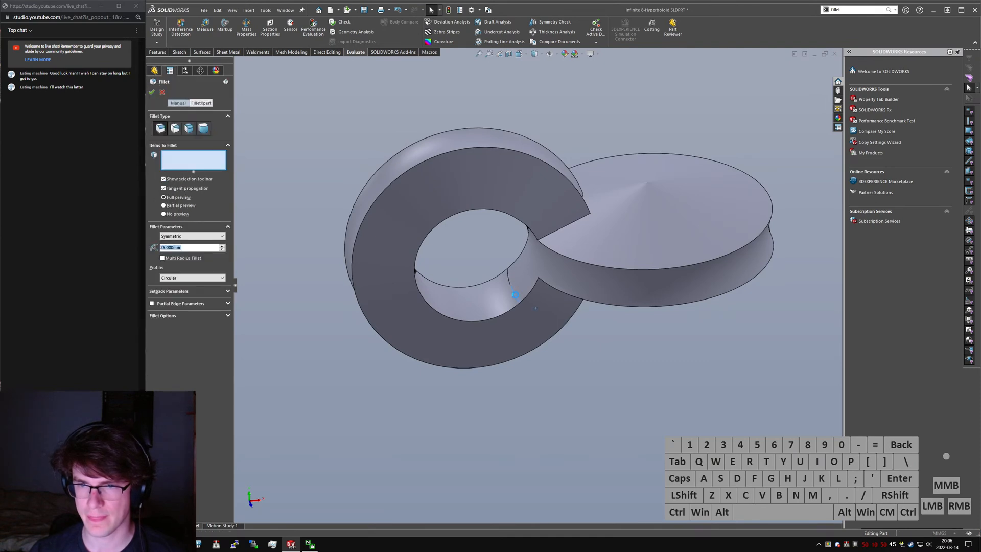
left_click(514, 297)
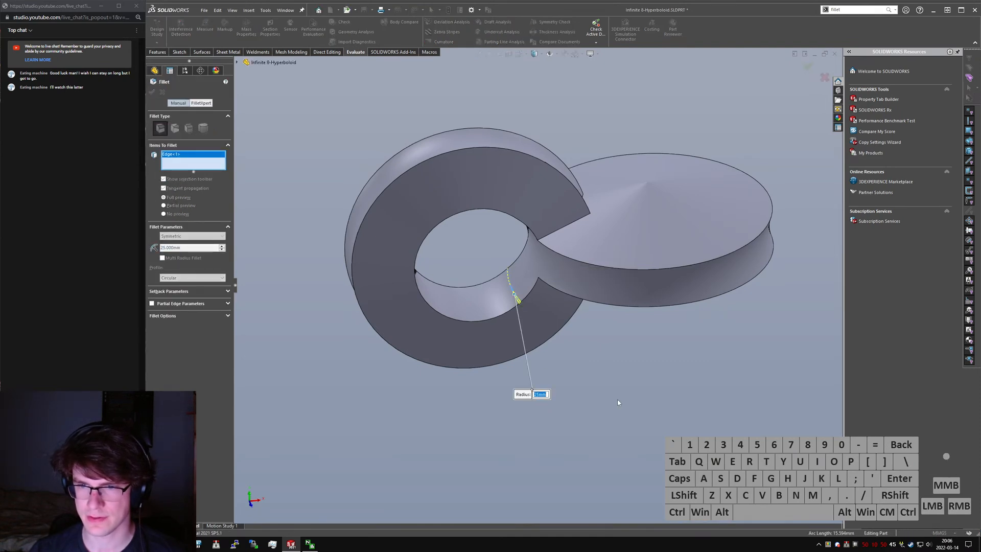
type("50")
key("Return")
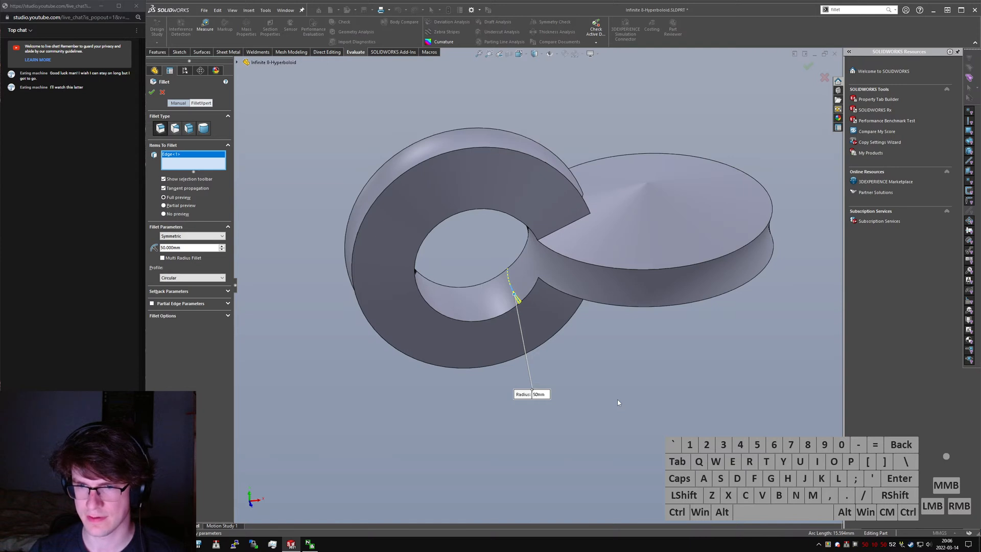
left_click(537, 394)
type("1000")
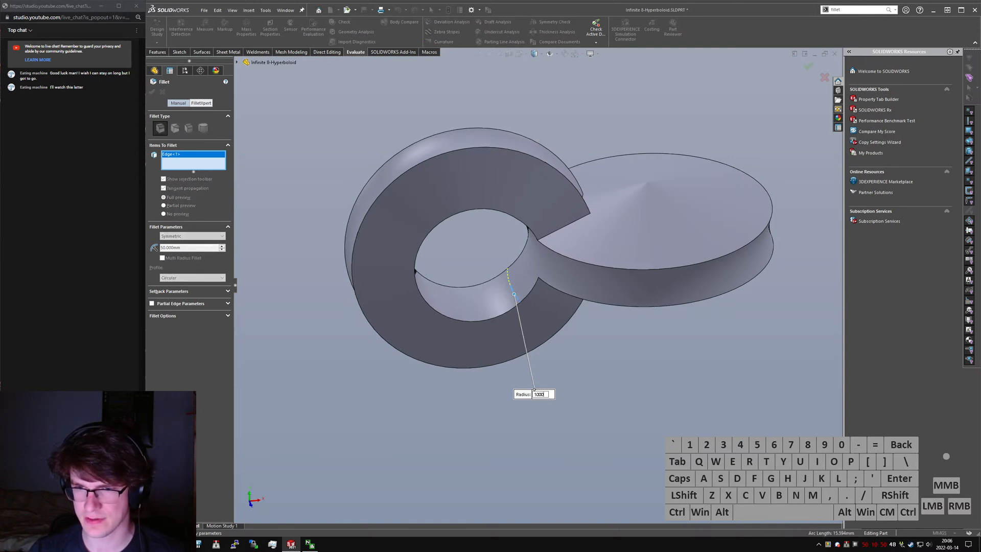
key("Return")
scroll(557, 357, "down", 1)
left_click(542, 411)
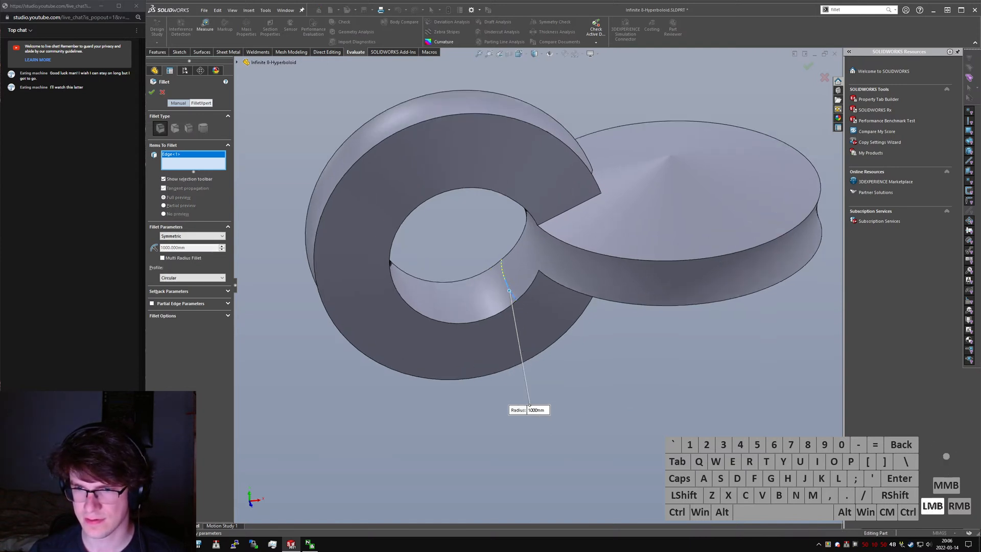
key("Return")
- Try fillet radii of 100 mm and 50 mm on the inner edge and abandon the fillet
left_click(537, 412)
type("100")
key("Return")
left_click(530, 410)
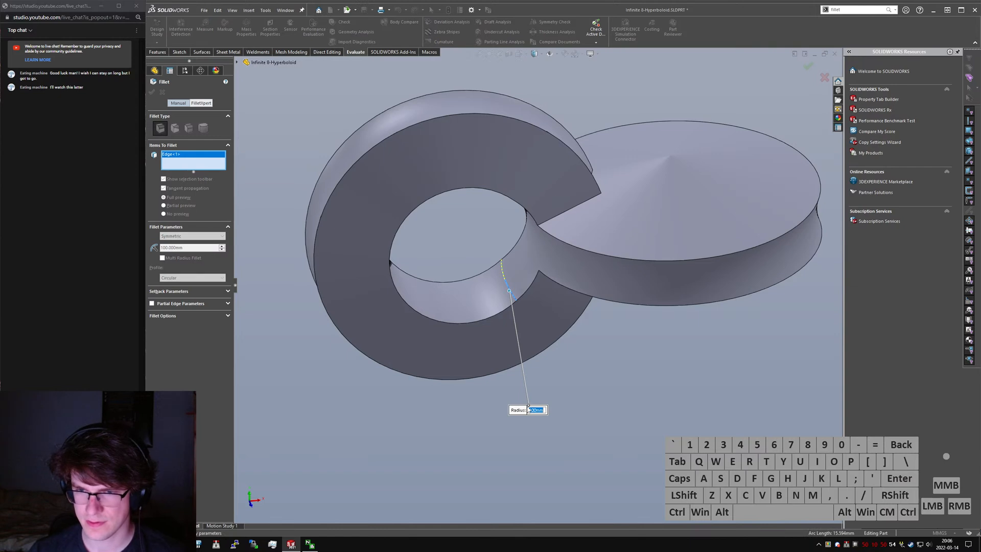
type("50")
key("Return")
scroll(489, 321, "down", 10)
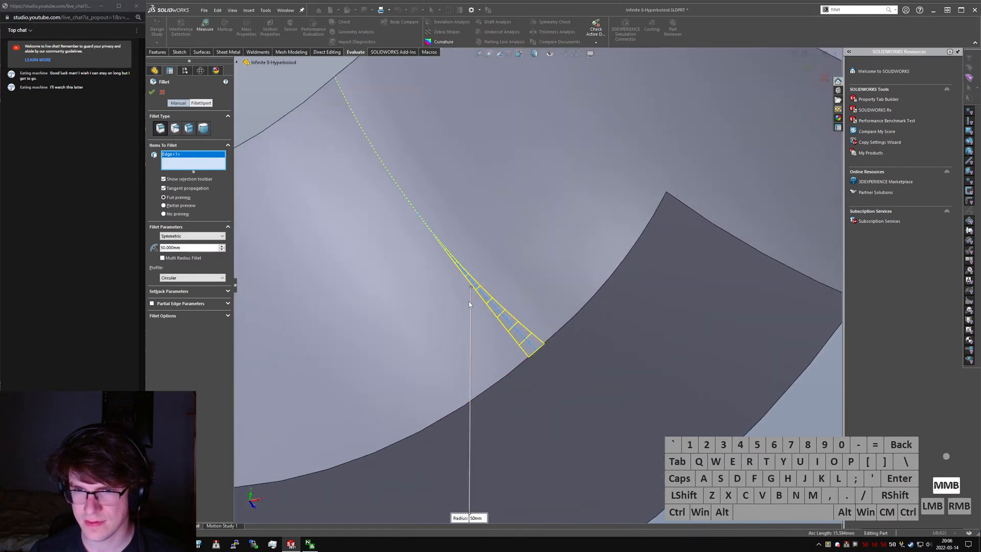
middle_click_drag(469, 303, 449, 230)
key("Escape")
- Check the surface continuity of the ring's inner cut with zebra stripes
left_click(504, 243)
middle_click_drag(505, 243, 540, 298)
left_click(445, 32)
middle_click_drag(621, 276, 621, 339)
key("Escape")
left_click(452, 32)
scroll(563, 232, "up", 8)
left_click(544, 382)
- Section the model along the Top Plane and inspect the cut where the ring meets the disc
middle_click_drag(567, 273, 514, 271)
key("ctrl+1")
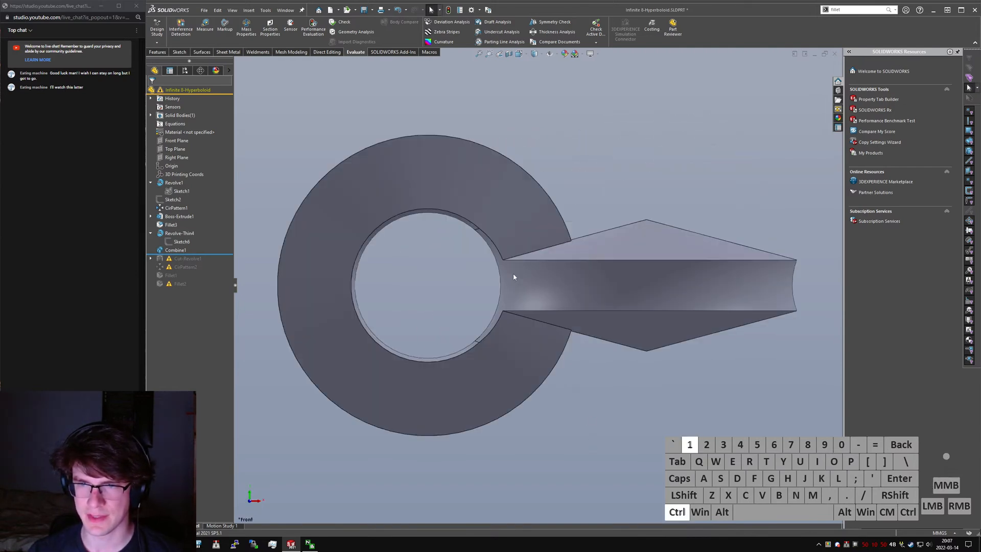
middle_click_drag(385, 237, 455, 246)
key("ctrl+1")
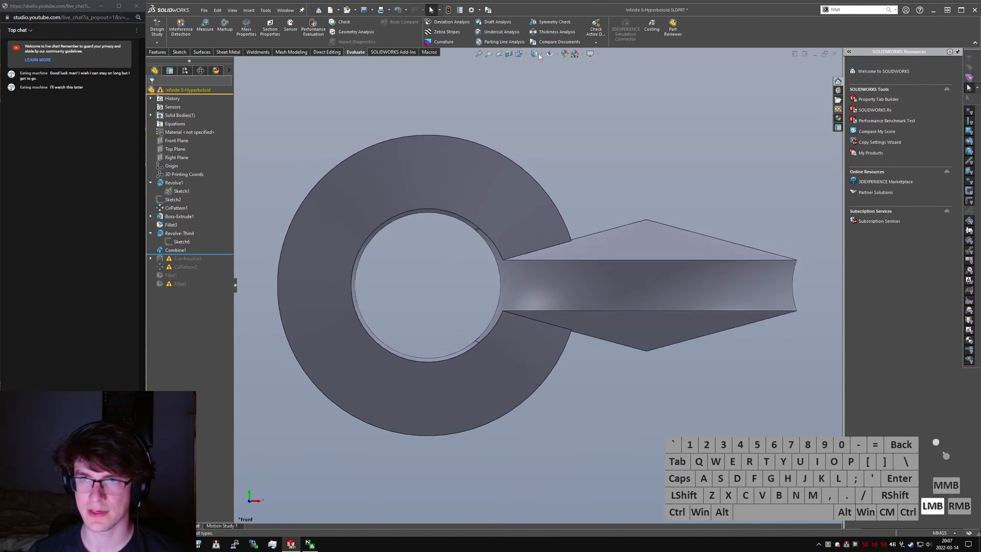
key("v")
middle_click_drag(450, 183, 542, 286)
left_click(179, 246)
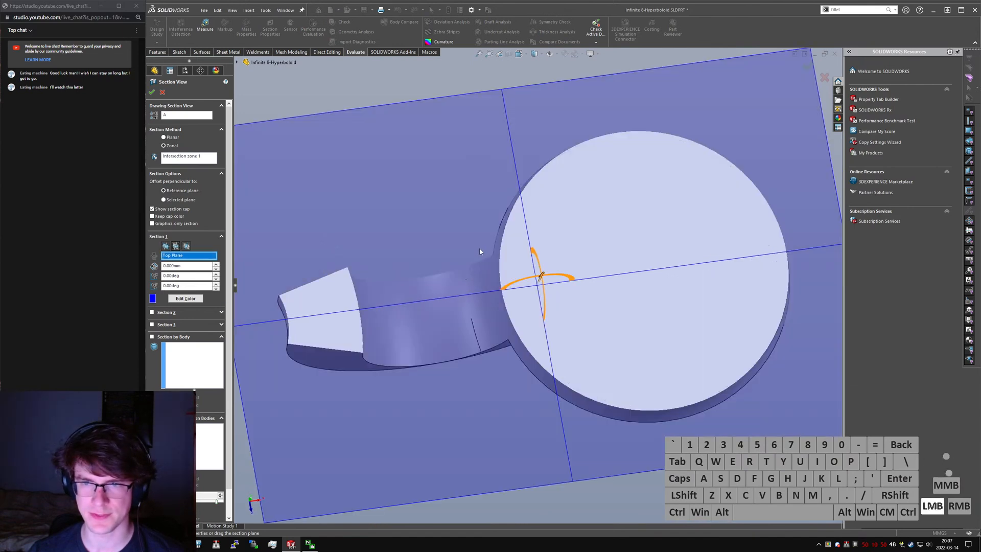
left_click(151, 91)
middle_click_drag(428, 274, 450, 148)
- Try deleting Cut-Revolve1 together with its circular pattern, and undo the deletion
left_click_drag(219, 254, 222, 286)
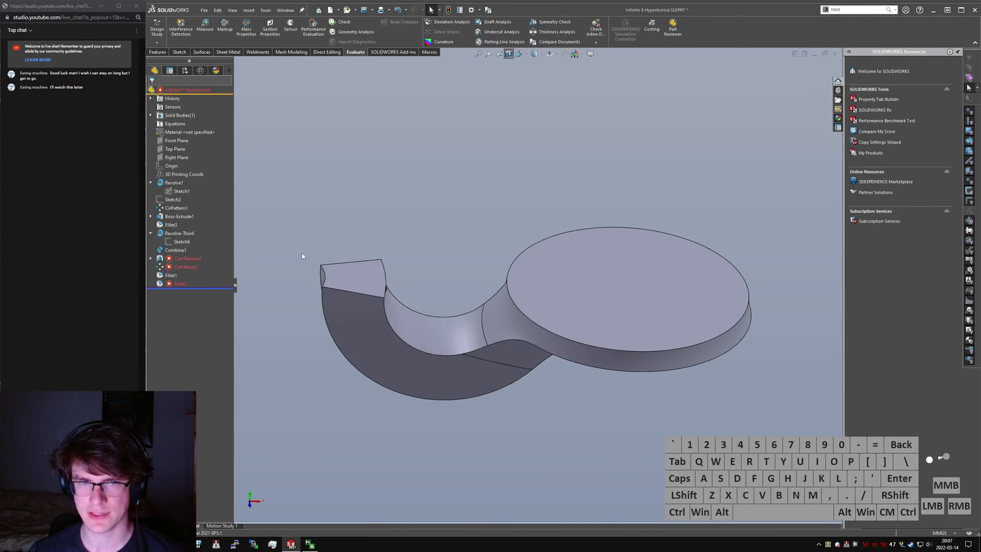
left_click(191, 259)
left_click_drag(210, 288, 208, 263)
key("Delete")
key("Return")
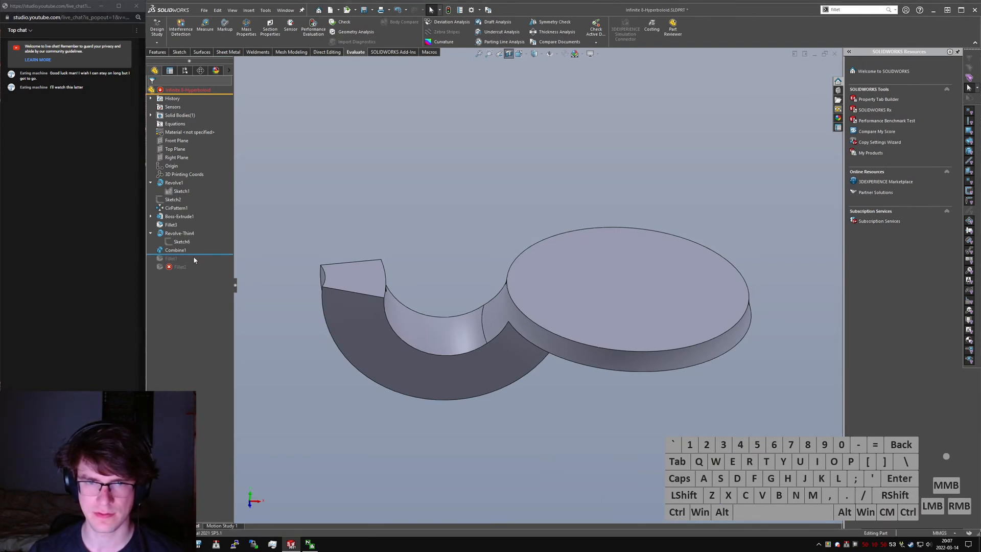
key("s")
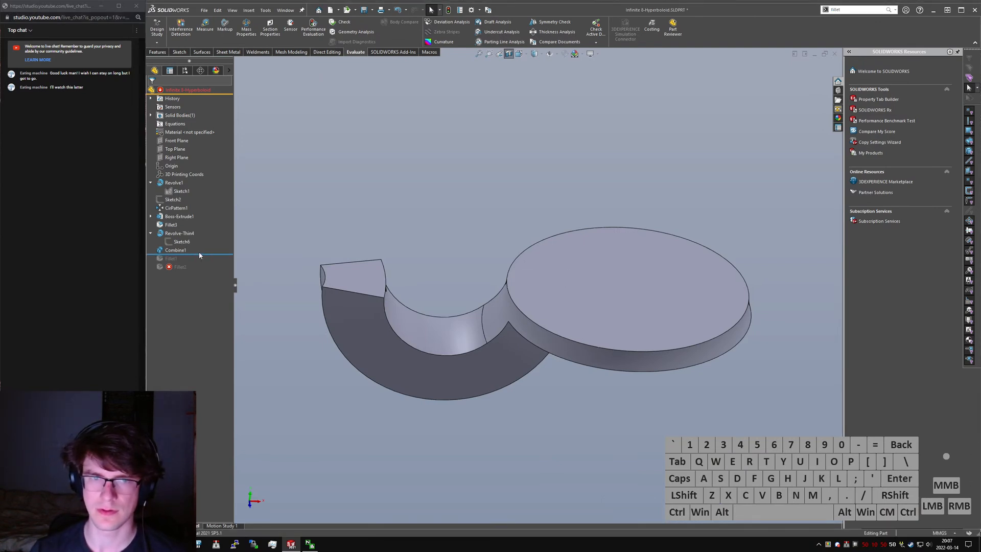
key("ctrl+z")
- Try to make CirPattern2 repeat the Combine1 feature instead of Cut-Revolve1
left_click(188, 267)
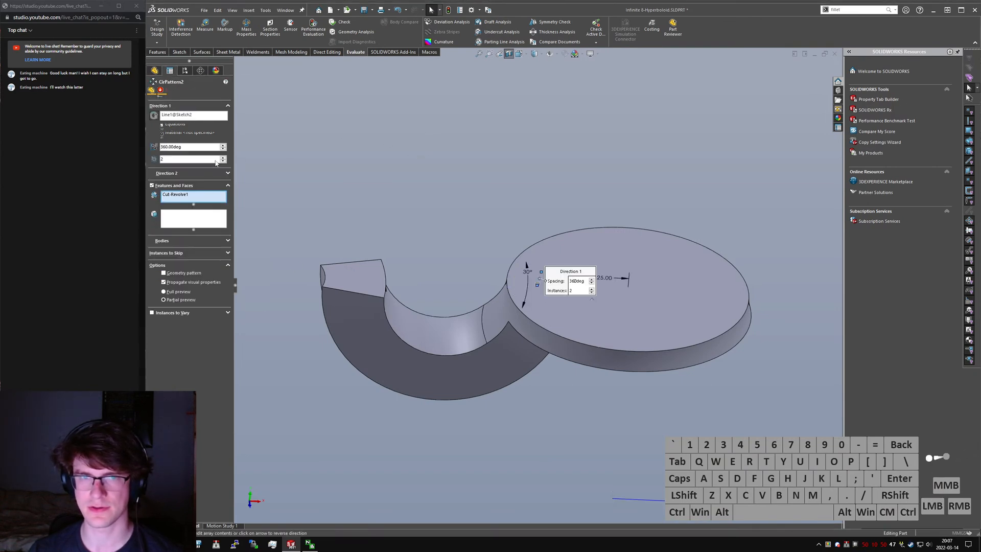
right_click(185, 196)
left_click(204, 209)
left_click(272, 206)
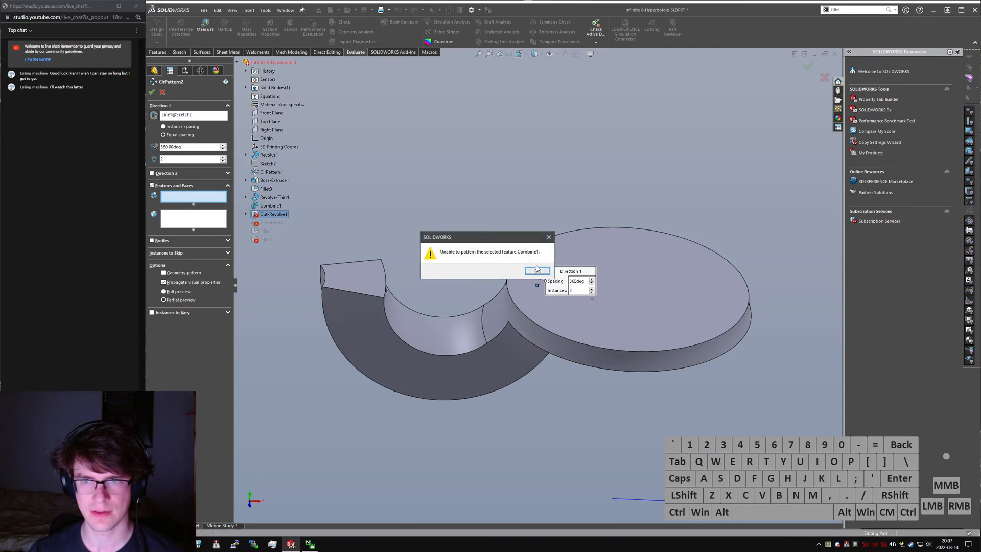
left_click(536, 270)
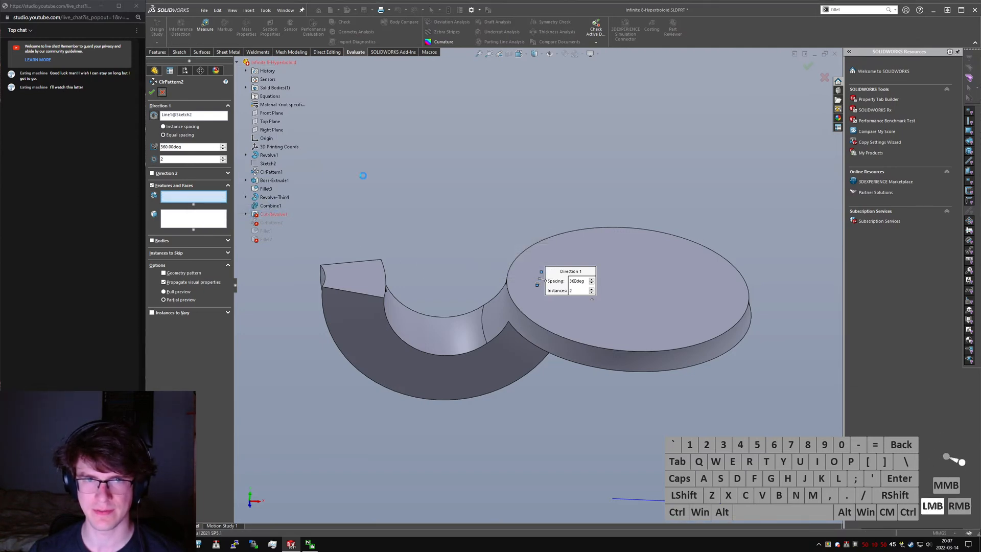
- Move Combine1 after CirPattern2 in the feature history and turn off the section view
left_click(185, 256)
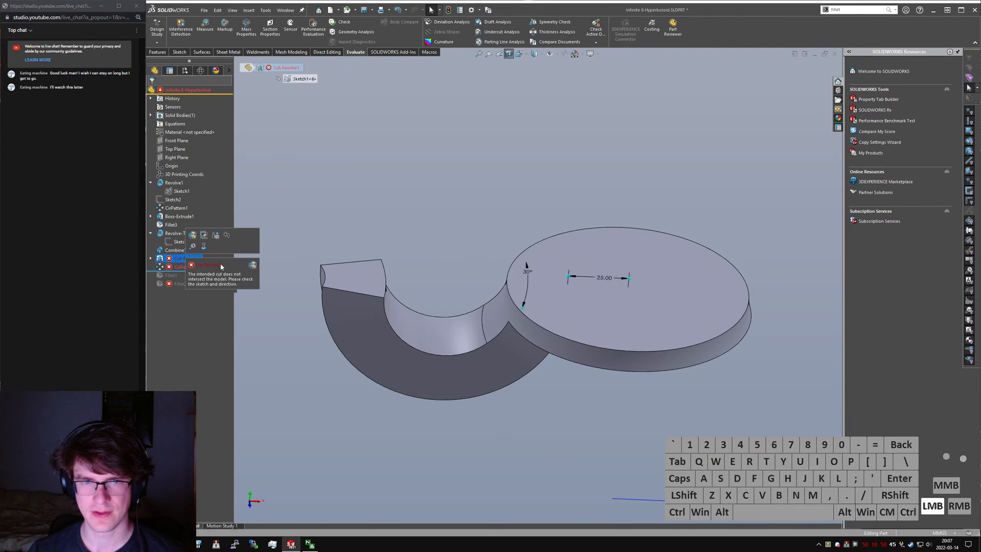
mouse_move(175, 251)
left_mouse_down()
mouse_move(160, 267)
mouse_move(178, 269)
left_mouse_up()
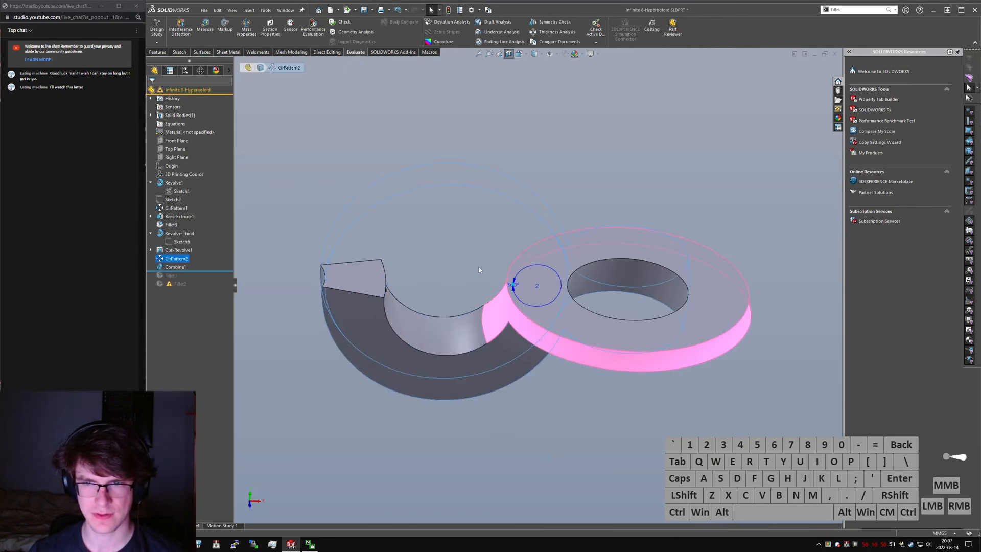
left_click(300, 234)
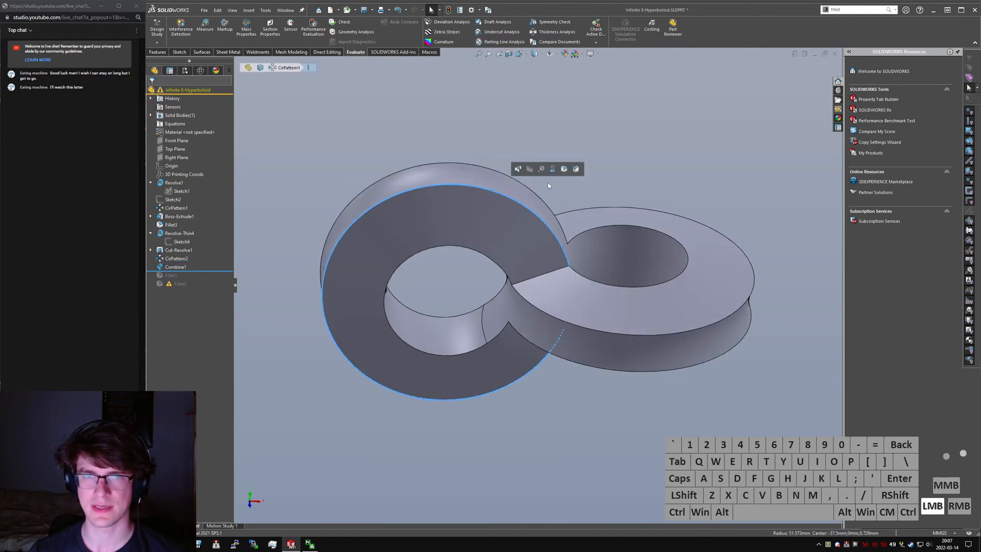
- Change CirPattern2 to pattern the Revolve-Thin4 body instead of the Cut-Revolve1 feature, and list the solid bodies
left_click(177, 258)
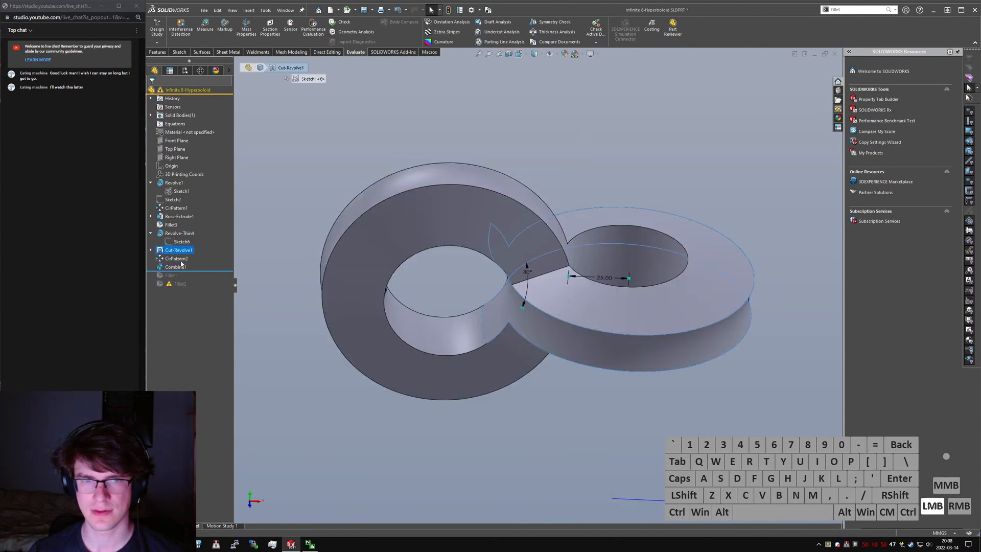
left_click(185, 238)
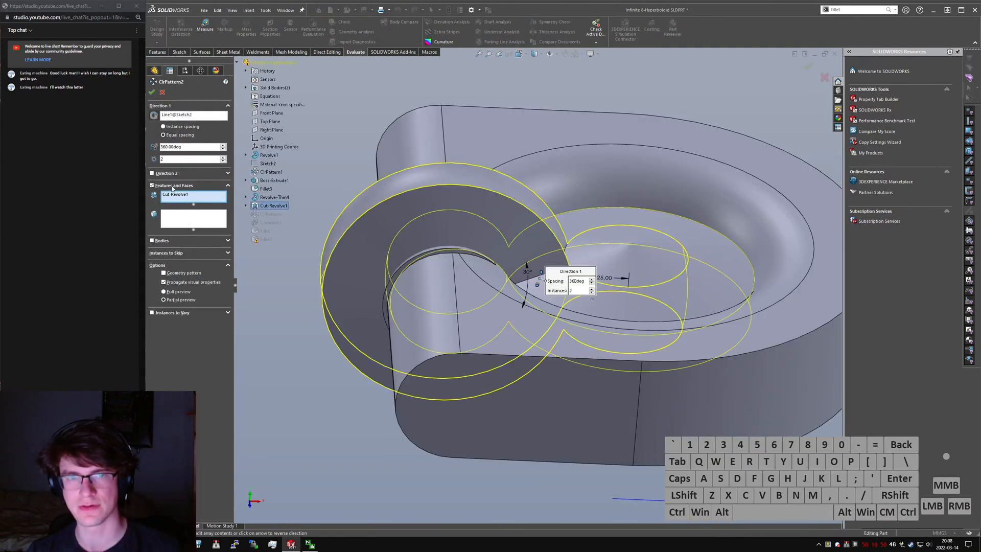
left_click(160, 200)
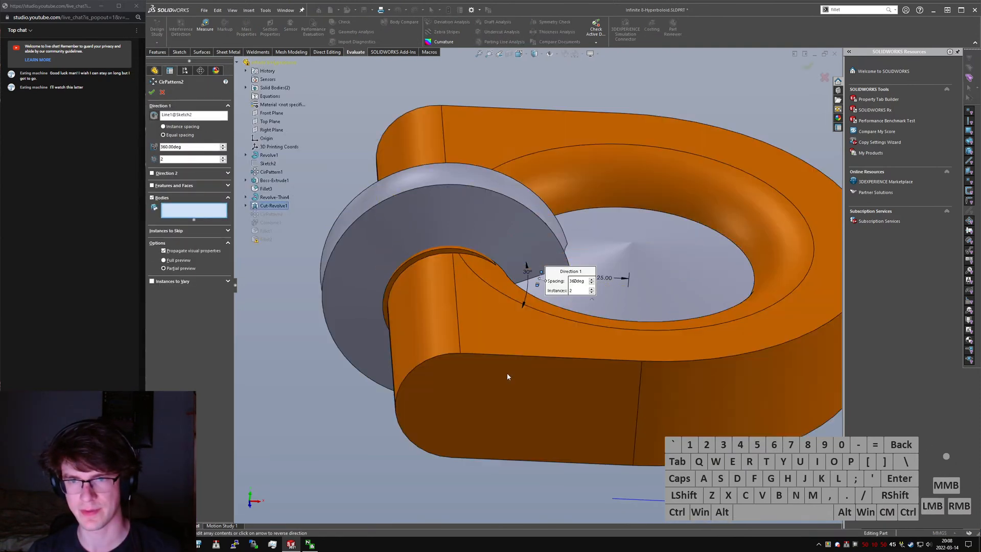
left_click(501, 365)
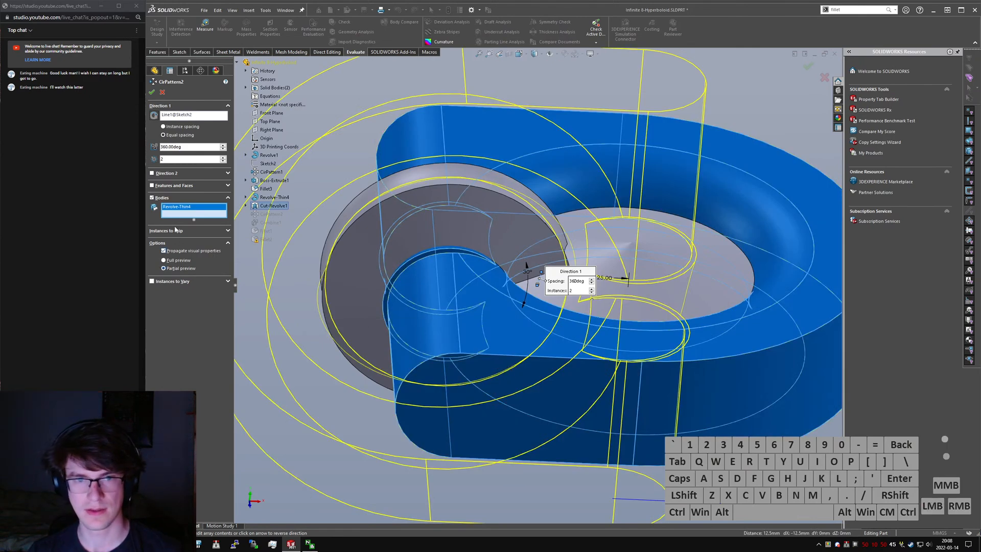
left_click(152, 92)
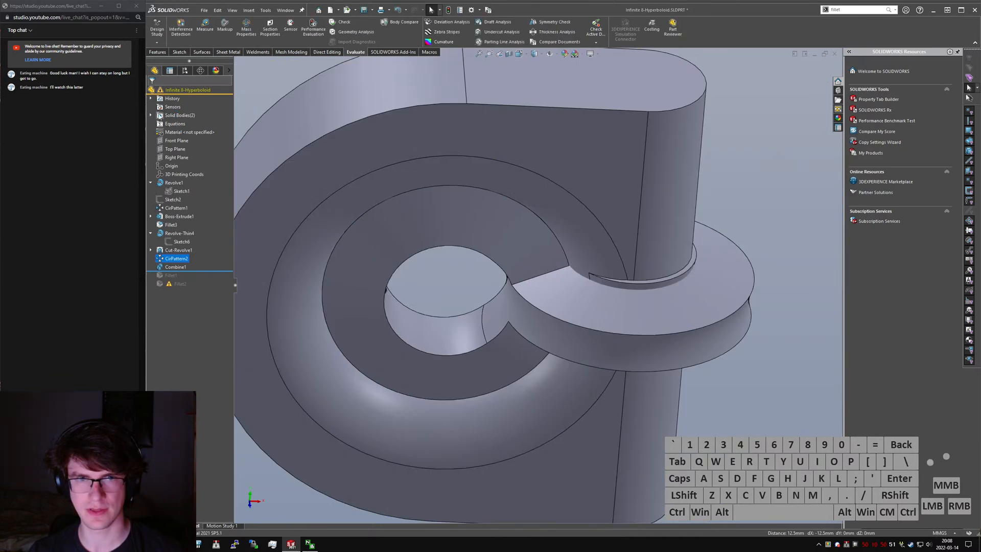
left_click(153, 116)
left_click(183, 125)
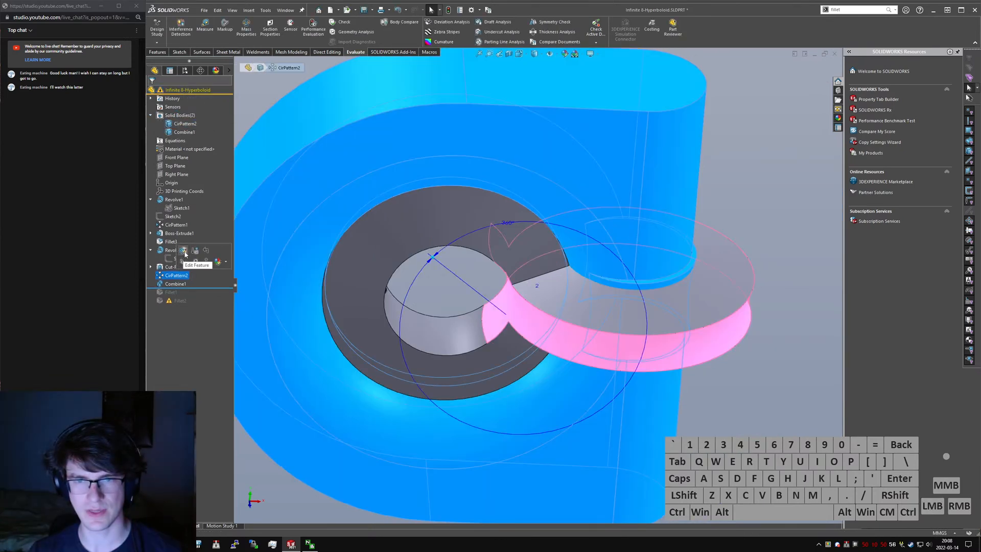
- Add the patterned CirPattern2 body to the bodies subtracted in Combine1
left_click_drag(194, 288, 179, 294)
left_click(176, 284)
left_click(181, 262)
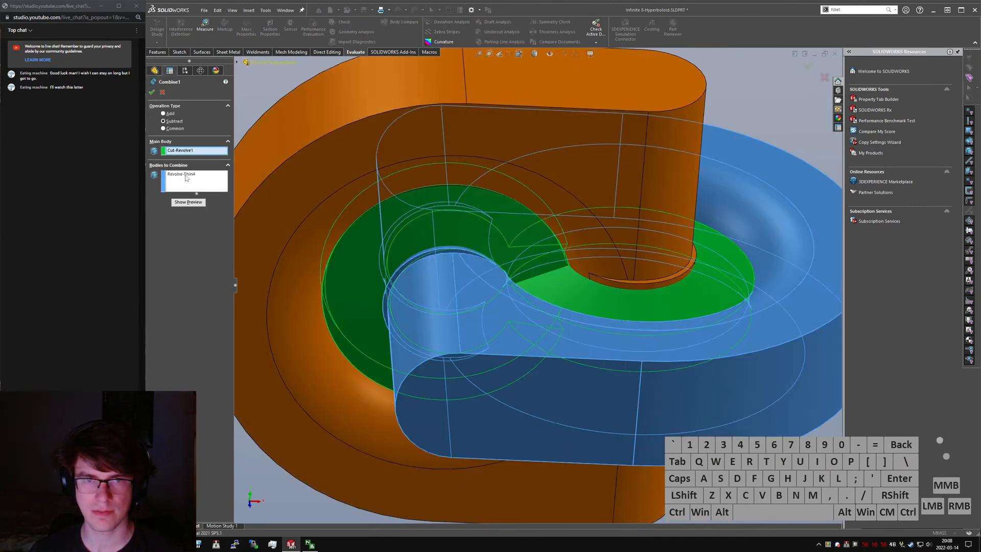
left_click(181, 184)
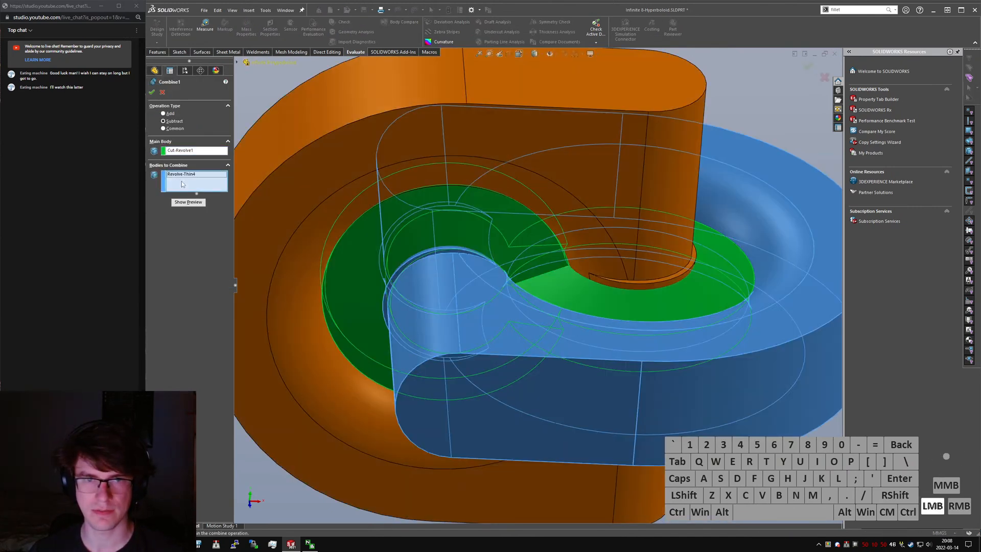
left_click(334, 412)
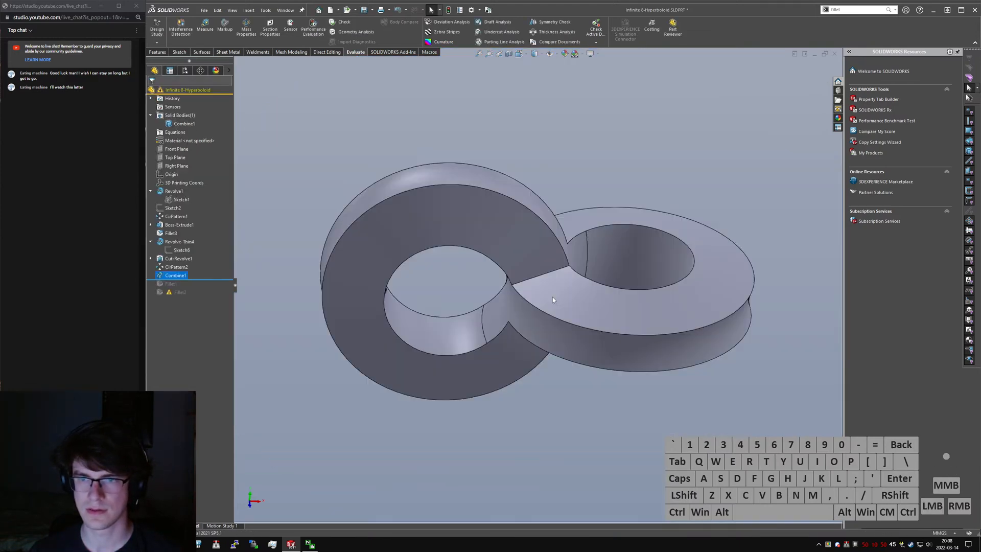
- Inspect the combined double-ring shape and roll the feature history forward past the last fillet
scroll(552, 296, "up", 3)
middle_click_drag(552, 296, 551, 348)
scroll(523, 274, "down", 4)
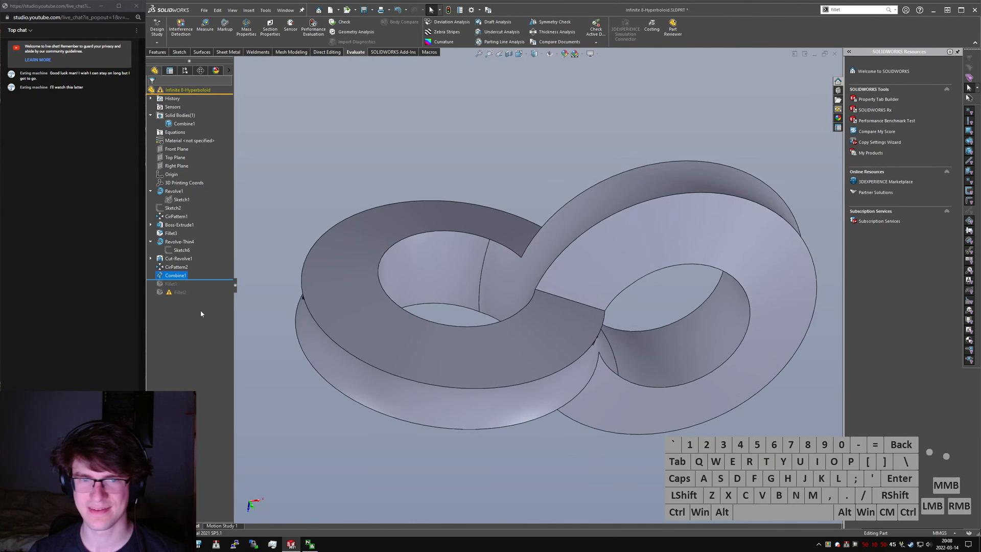
left_click_drag(201, 280, 199, 297)
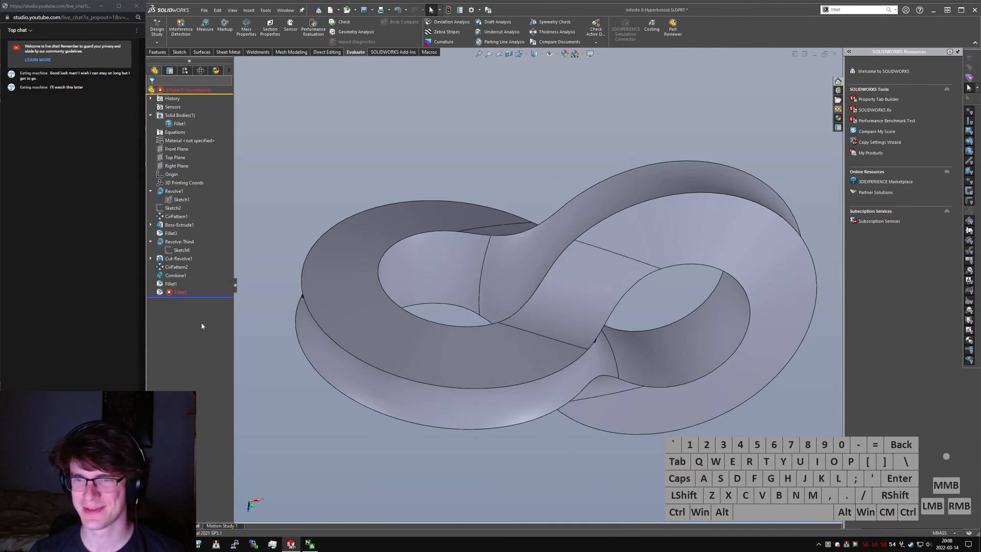
- Open the failed Fillet2 for editing and clear its existing face selections
left_click(176, 292)
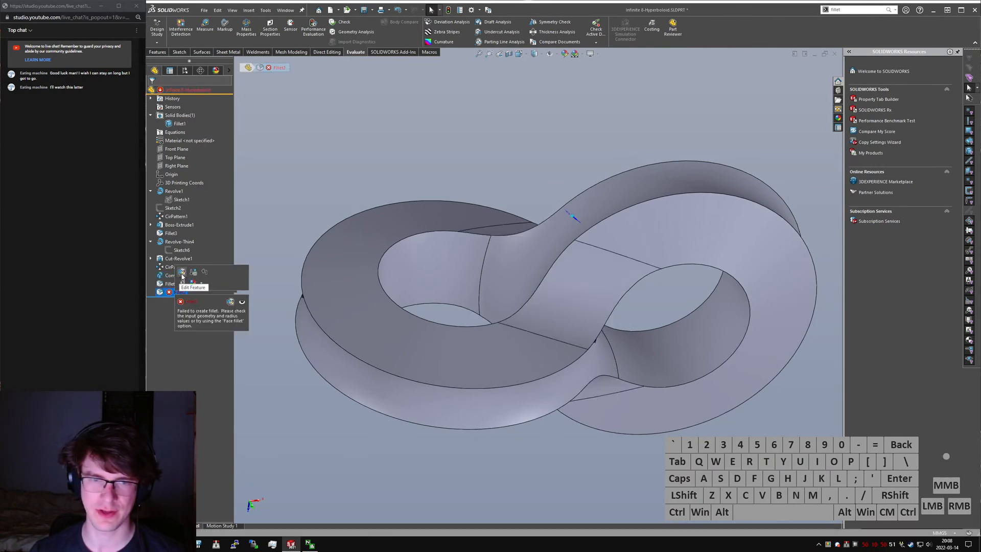
left_click(297, 290)
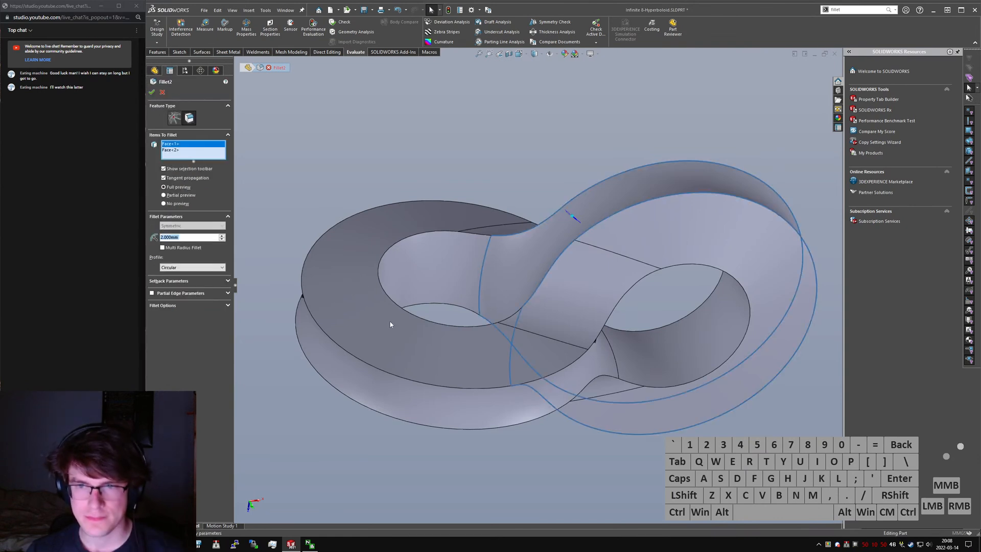
middle_click_drag(615, 318, 560, 253)
scroll(521, 262, "down", 5)
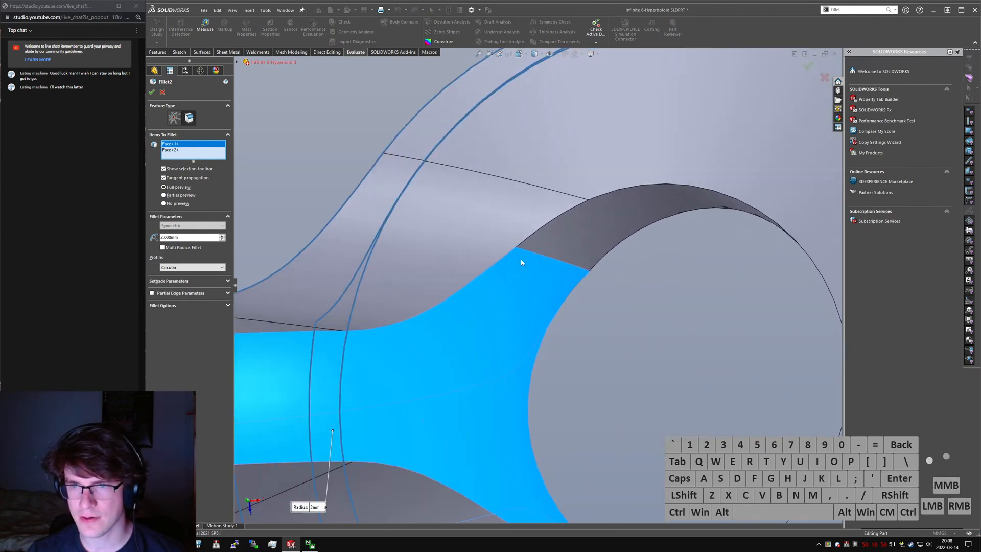
right_click(175, 156)
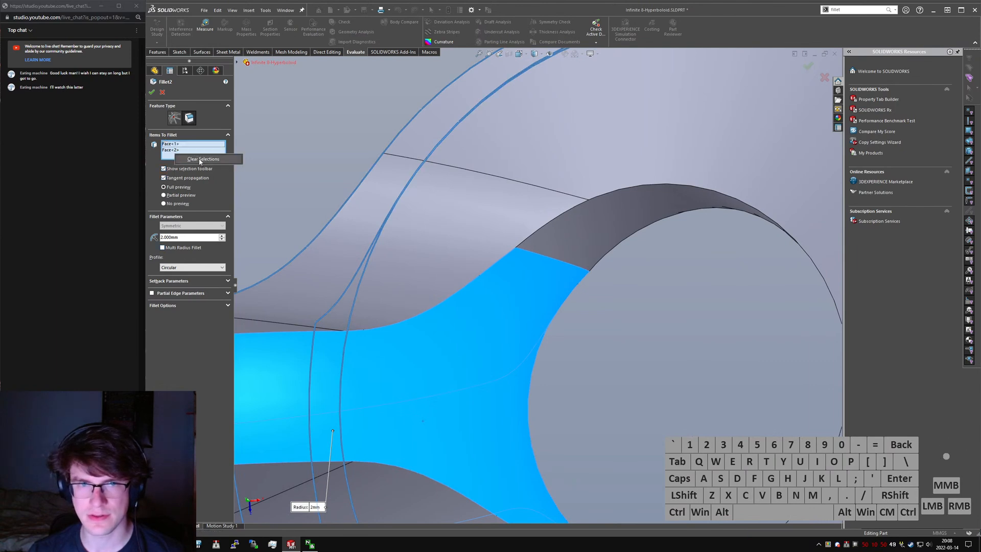
left_click(200, 160)
left_click(552, 219)
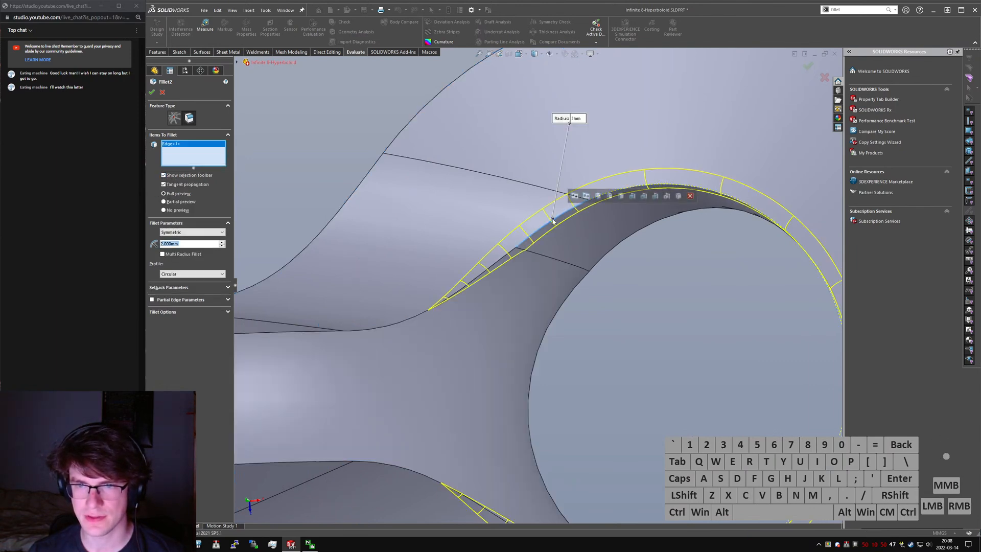
scroll(464, 279, "up", 4)
middle_click_drag(464, 279, 522, 278)
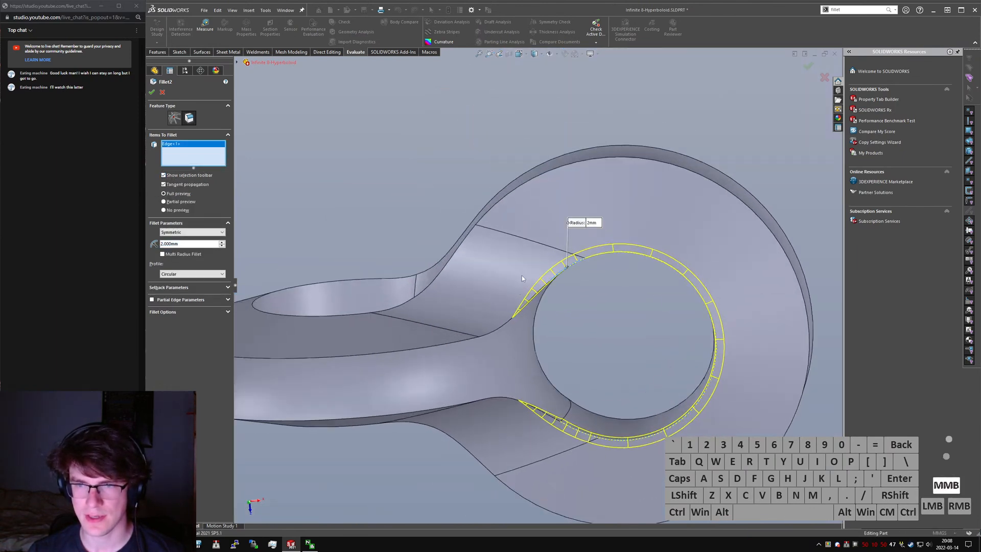
left_click(564, 273)
- Apply Fillet2 to the inner hole faces and outer side faces of both rings
middle_click_drag(616, 254, 664, 316)
left_click(323, 245)
left_click(593, 312)
middle_click_drag(582, 315, 509, 284)
scroll(434, 299, "up", 3)
middle_click_drag(434, 300, 303, 317)
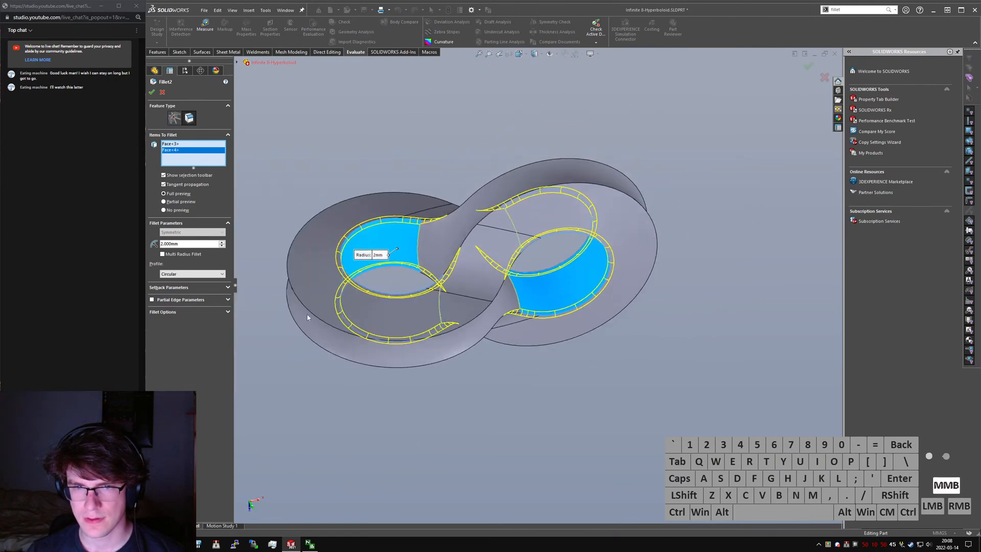
left_click(311, 320)
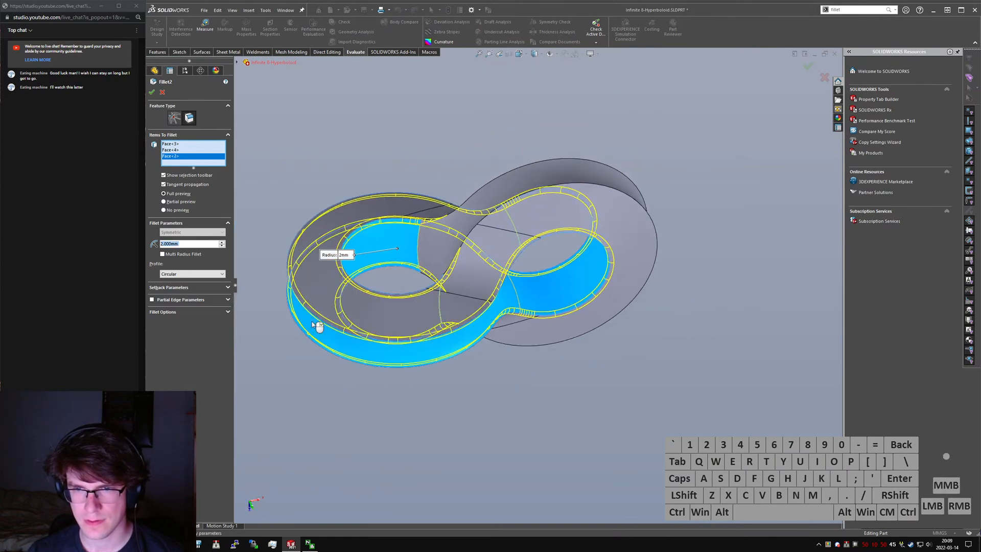
left_click(434, 254)
right_click_drag(432, 254, 442, 289)
- Inspect the filleted edges and seams of the double-ring body up close and from several angles
middle_click_drag(455, 281, 425, 172)
scroll(435, 245, "down", 2)
scroll(511, 235, "down", 6)
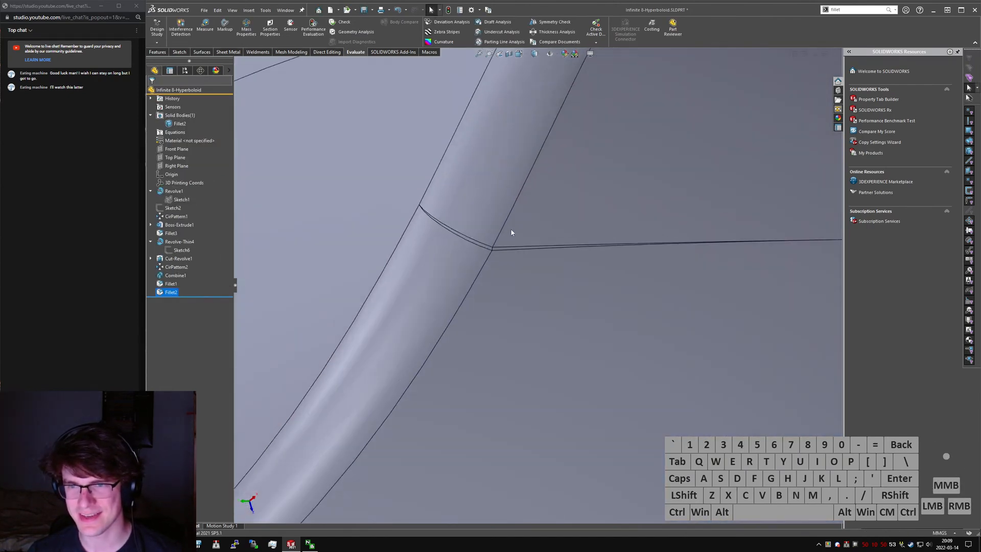
scroll(557, 266, "up", 10)
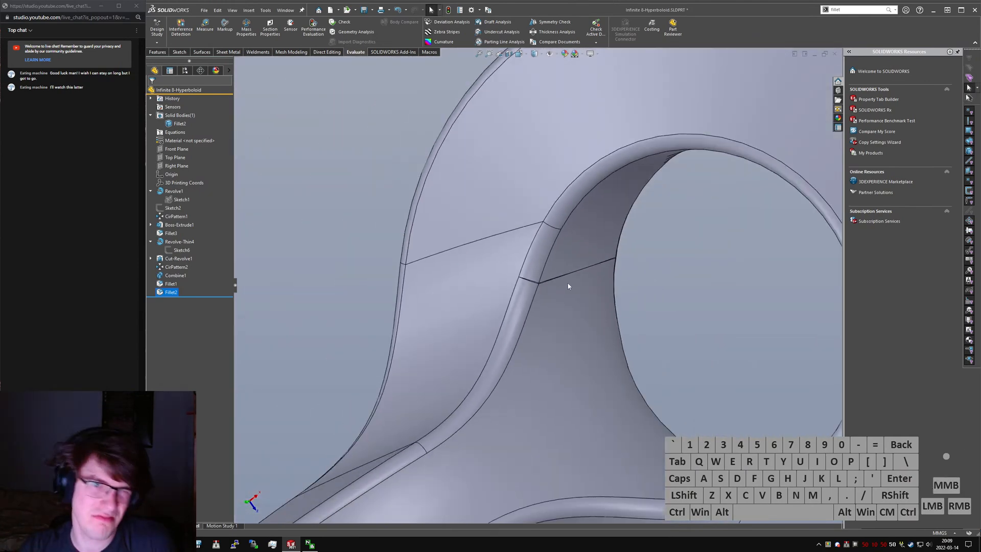
scroll(568, 286, "up", 5)
middle_click_drag(523, 286, 446, 286)
scroll(543, 363, "up", 5)
scroll(482, 283, "down", 4)
scroll(446, 286, "up", 3)
scroll(544, 291, "up", 1)
middle_click_drag(546, 299, 567, 243)
key("ctrl+1")
middle_click_drag(485, 276, 422, 278)
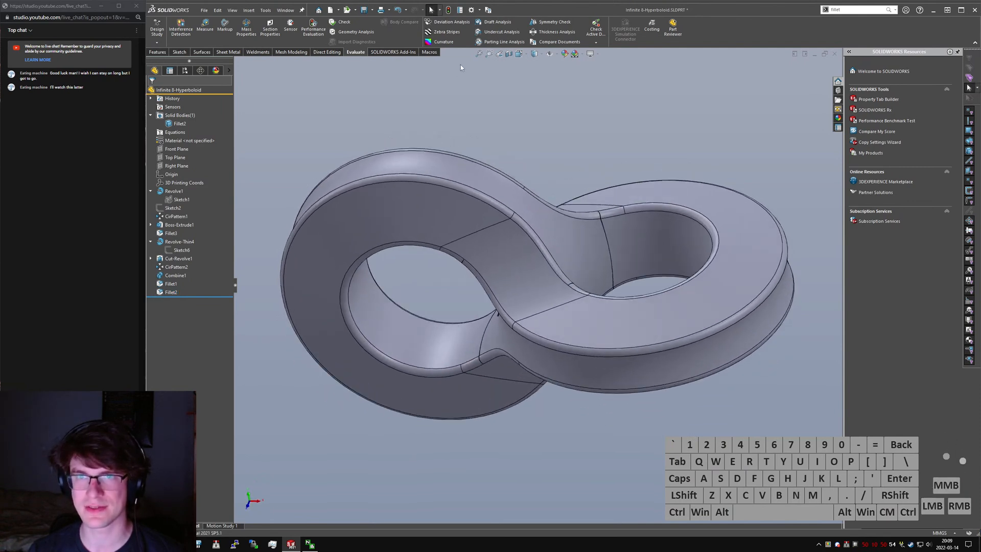
- Change the Fillet2 profile from circular to Curvature Continuous
scroll(537, 255, "down", 4)
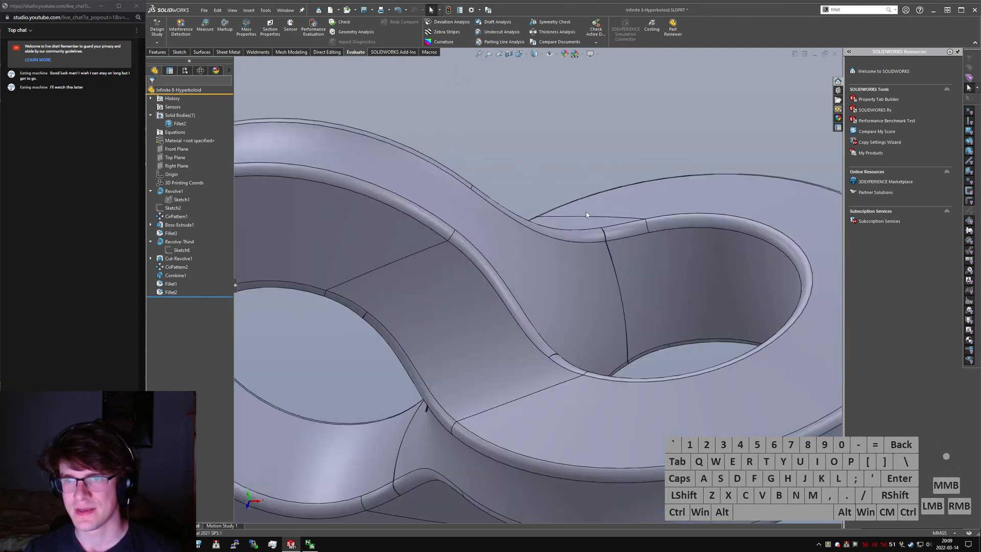
left_click(601, 230)
left_click(609, 232)
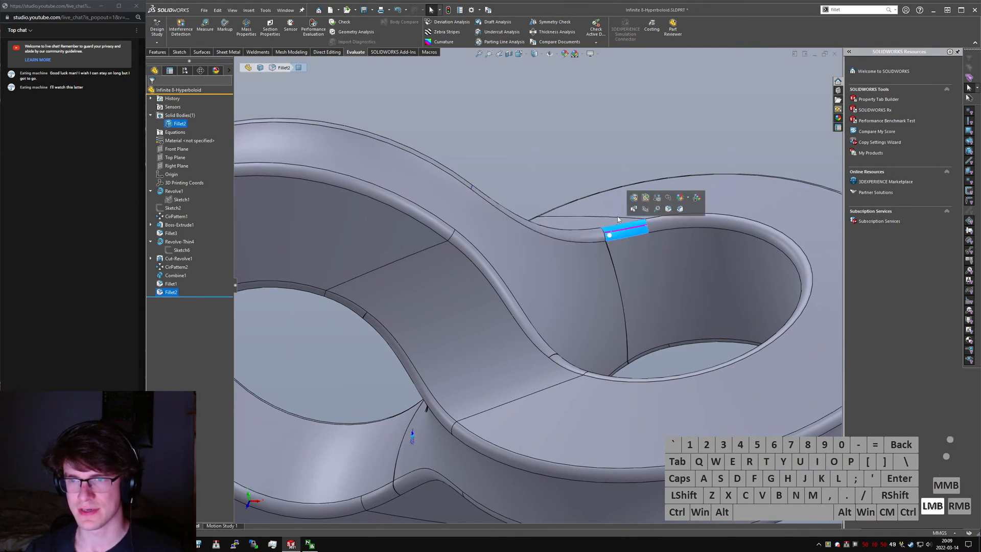
left_click(635, 198)
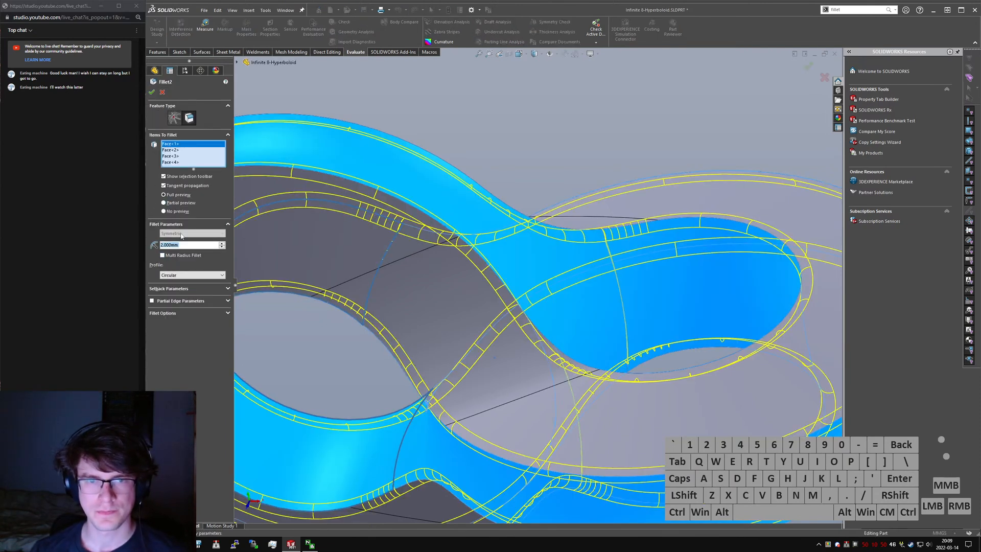
left_click(185, 277)
left_click(189, 292)
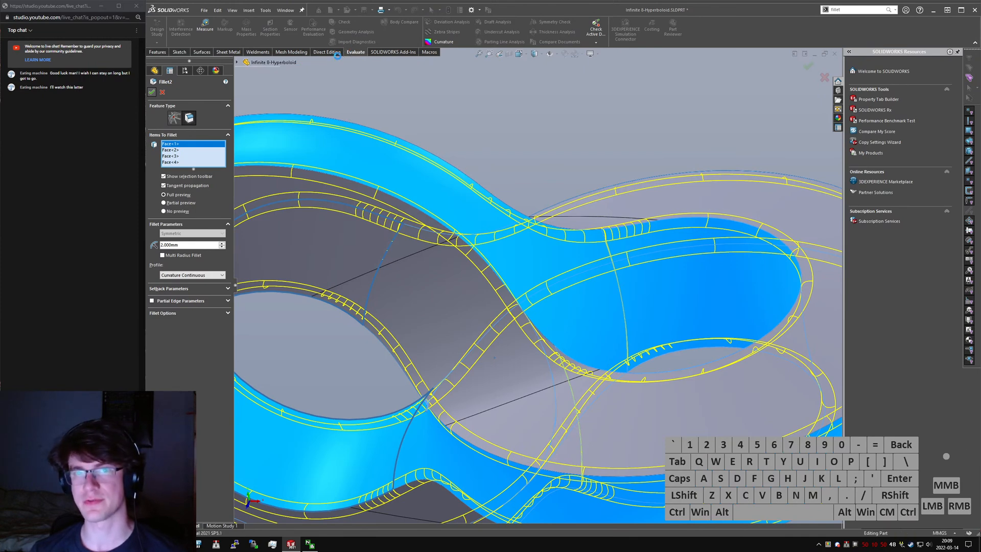
- Check the rebuild time of each feature with Performance Evaluation
left_click(313, 28)
left_click(372, 88)
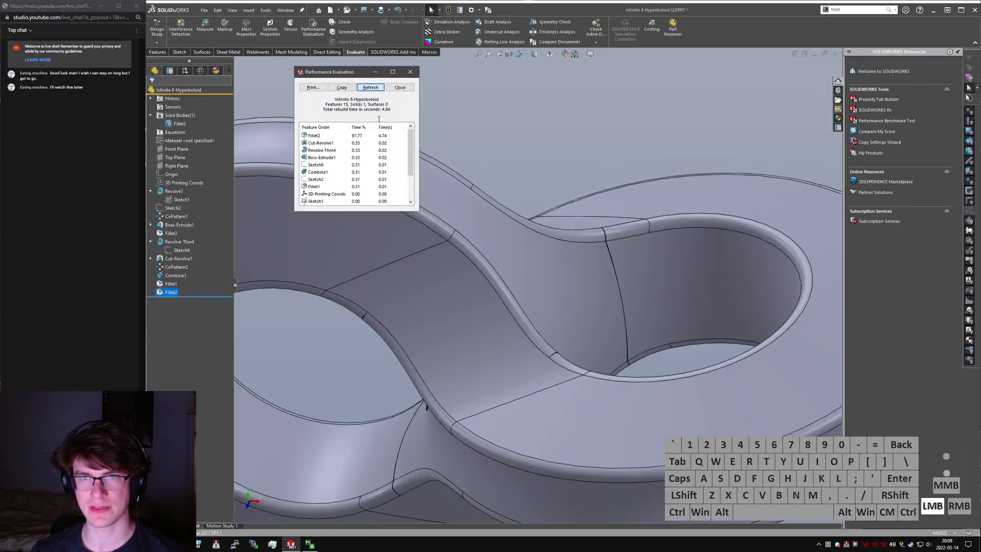
left_click(411, 72)
- Select the short Fillet2 face beside the seam on the hole's rim
left_click(625, 232)
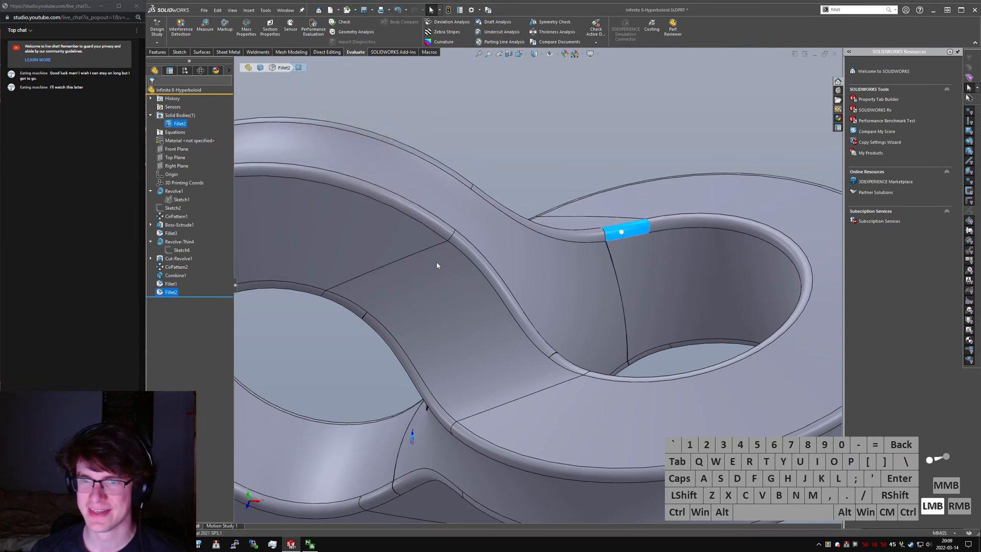
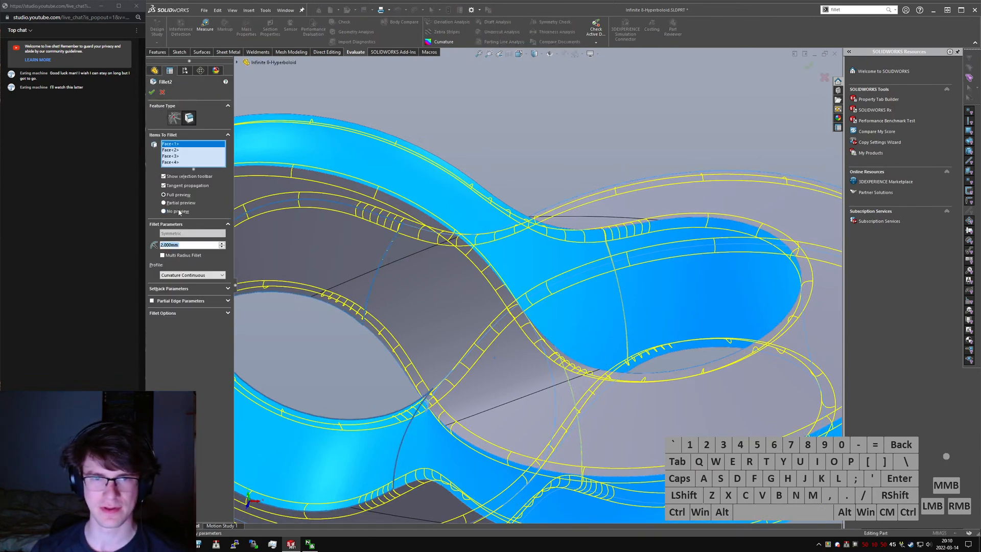
- Turn off the Fillet2 preview, change its profile to Circular, and check the feature rebuild times with Performance Evaluation
left_click(175, 214)
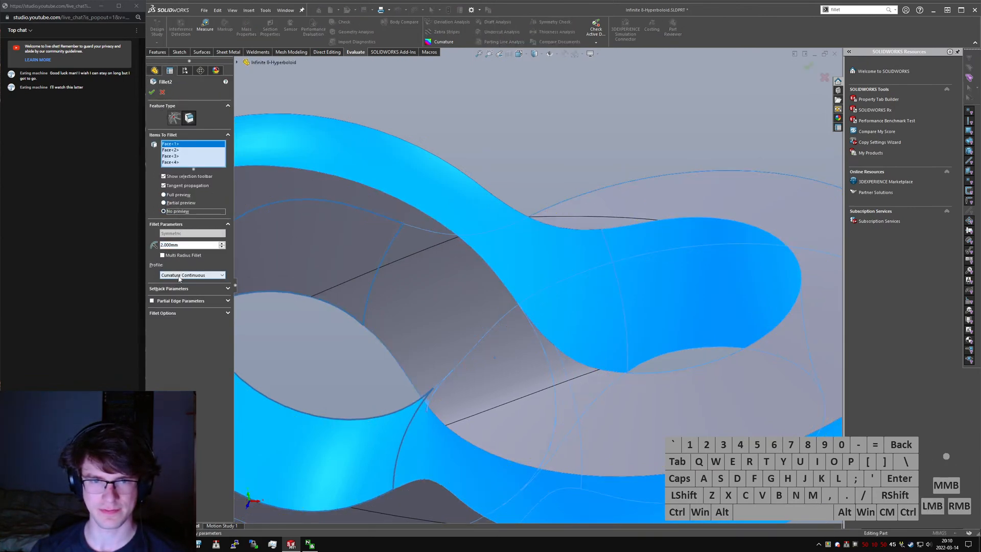
left_click(183, 278)
left_click(191, 285)
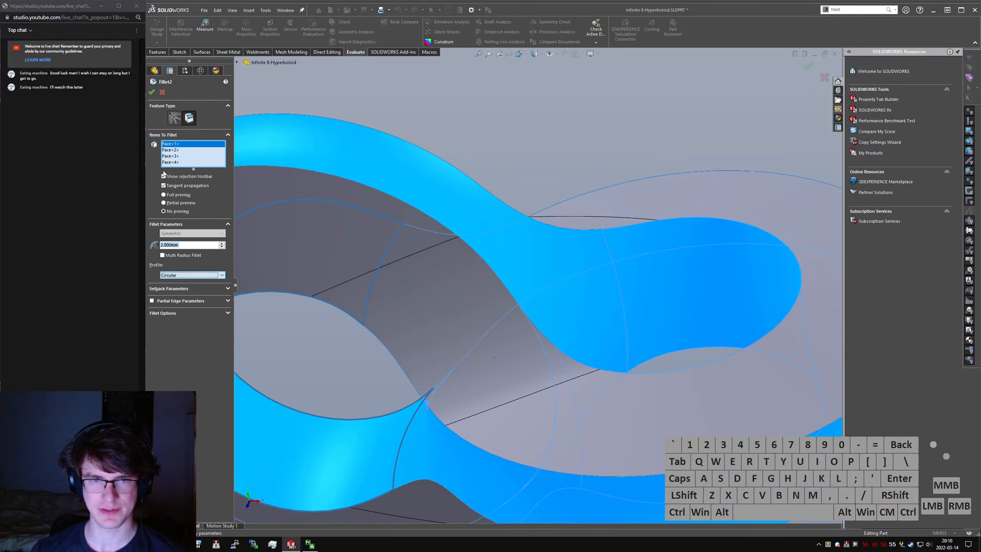
left_click(153, 92)
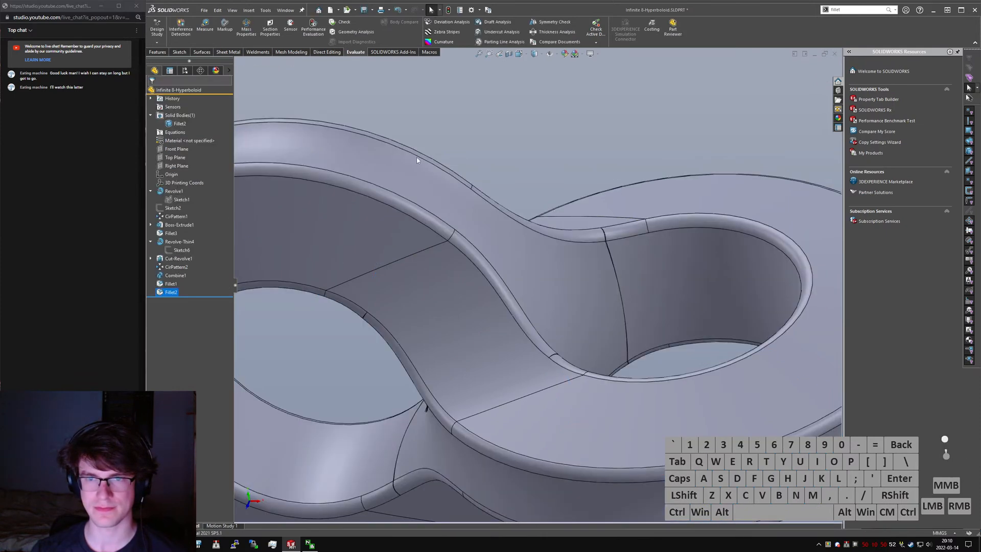
left_click(302, 40)
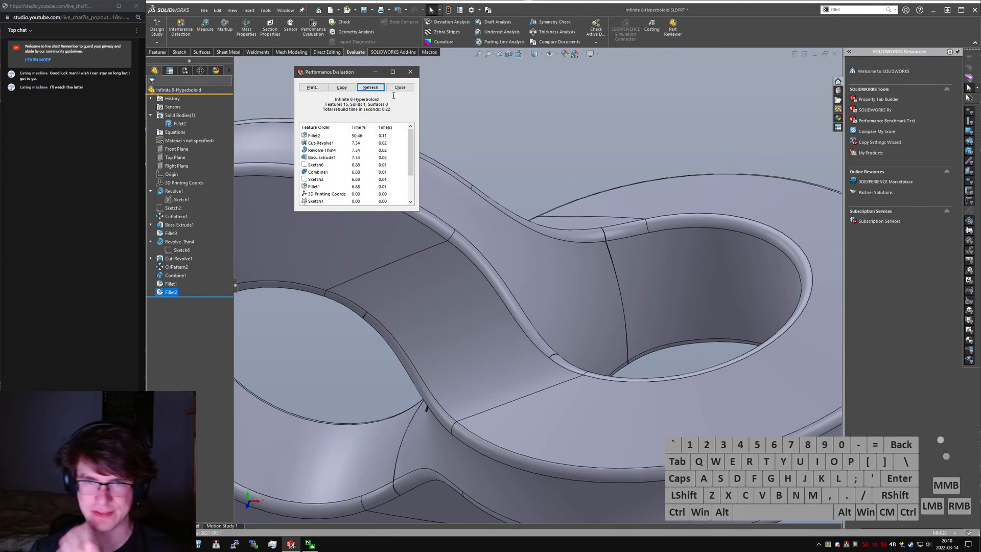
left_click(410, 72)
- Inspect the filleted edges and blended surfaces of the double-ring body with Zebra Stripes turned on
scroll(407, 306, "up", 5)
middle_click_drag(429, 247, 493, 390)
scroll(544, 312, "down", 6)
left_click(439, 35)
scroll(539, 332, "up", 5)
scroll(506, 301, "down", 5)
middle_click_drag(509, 286, 577, 234)
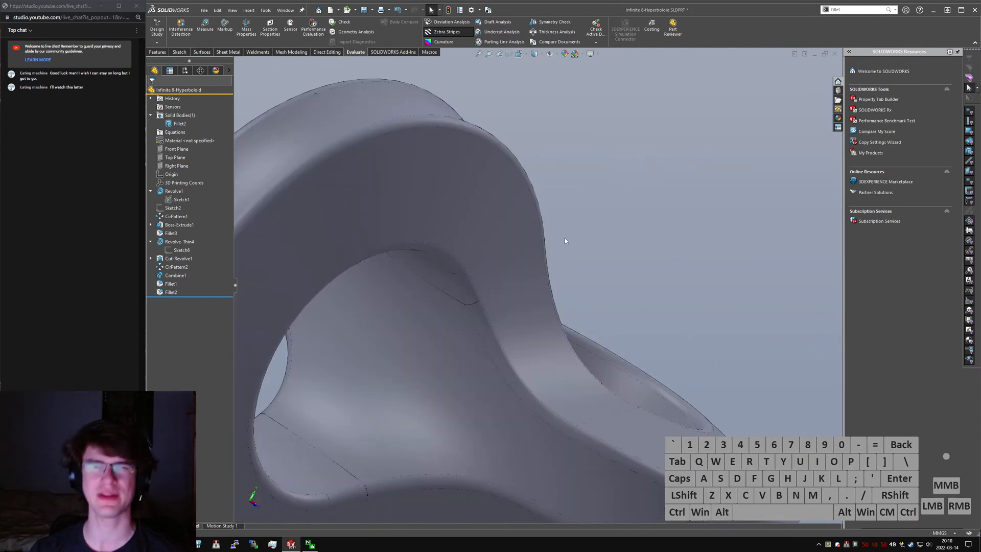
scroll(523, 332, "up", 3)
middle_click_drag(523, 332, 449, 366)
scroll(448, 367, "down", 5)
mouse_move(468, 400)
middle_mouse_down()
mouse_move(484, 357)
mouse_move(481, 376)
middle_mouse_up()
scroll(482, 377, "up", 6)
middle_click_drag(508, 310, 504, 294)
- Turn off Zebra Stripes and save the part
left_click(462, 32)
middle_click_drag(572, 171, 589, 128)
key("ctrl+s")
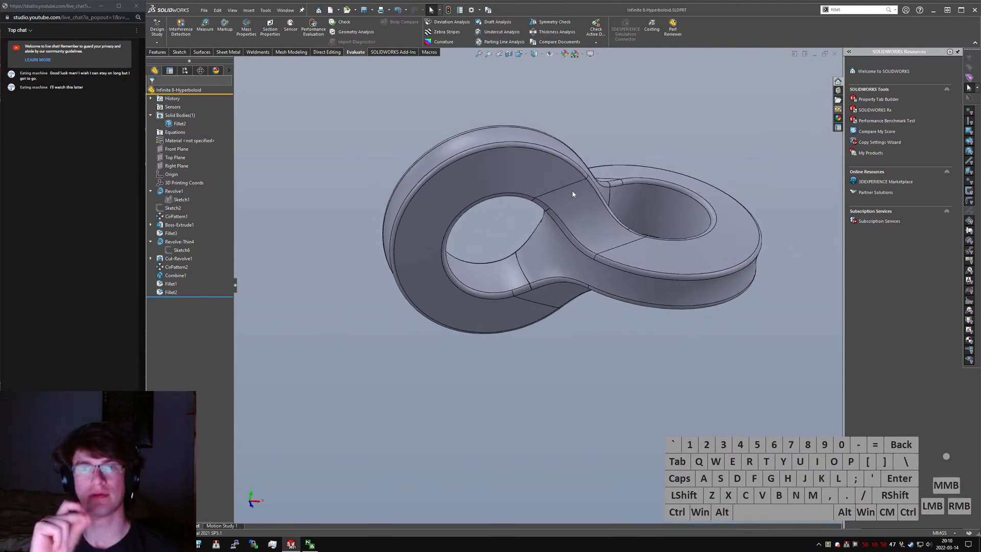
- Set dimension D1 of Sketch6 under Revolve-Thin4 to the equation =3*"D1@Sketch1" and rebuild the model
middle_click_drag(536, 260, 476, 307)
scroll(557, 237, "down", 4)
middle_click(559, 238)
left_click(477, 314)
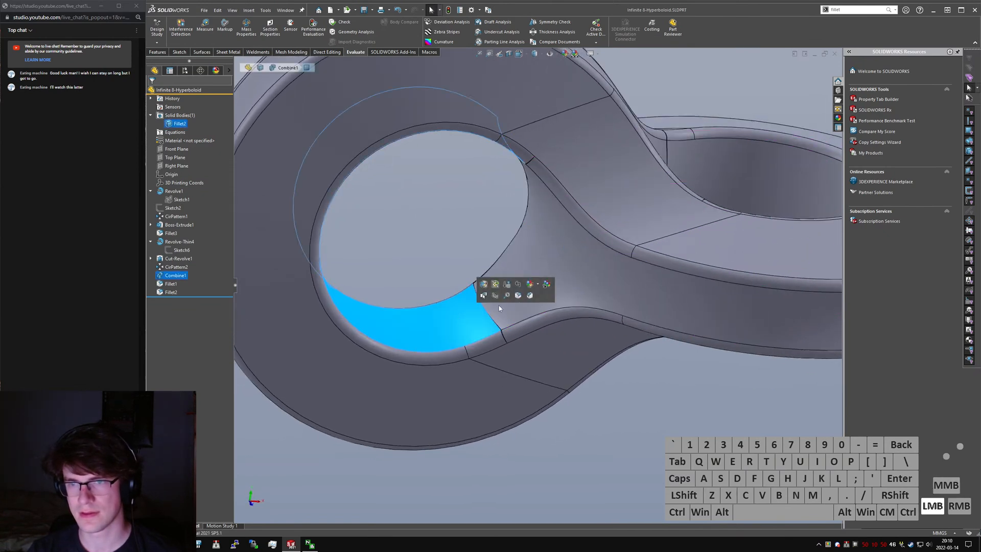
scroll(476, 314, "up", 1)
left_click(162, 251)
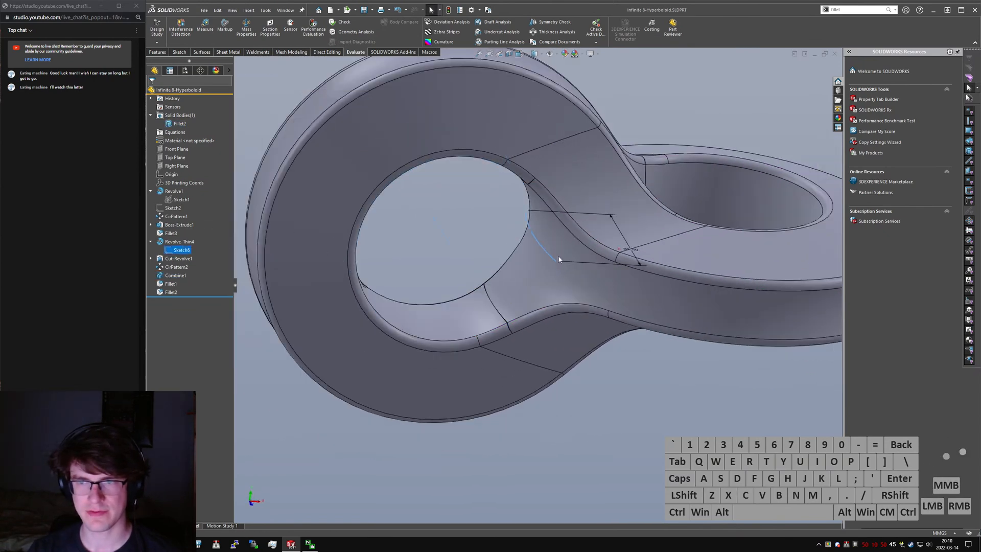
middle_click_drag(557, 250, 628, 235)
double_click(626, 238)
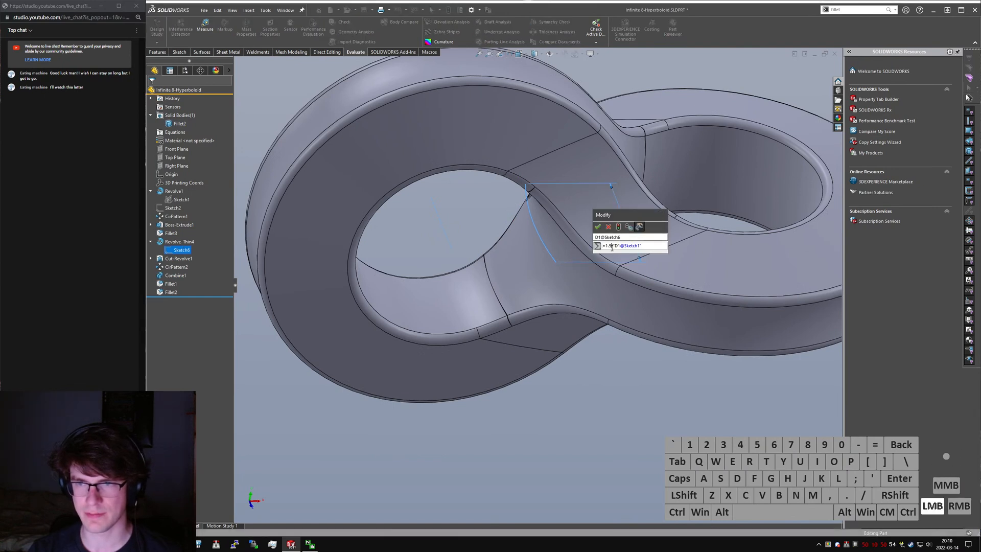
type("4")
left_click(607, 246)
key("BackSpace")
type("3")
key("Return")
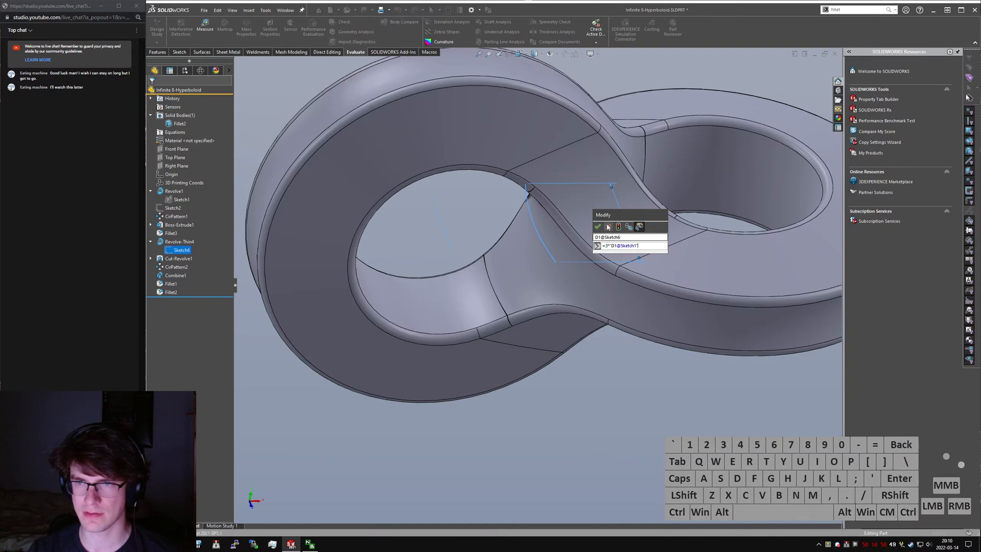
left_click(598, 230)
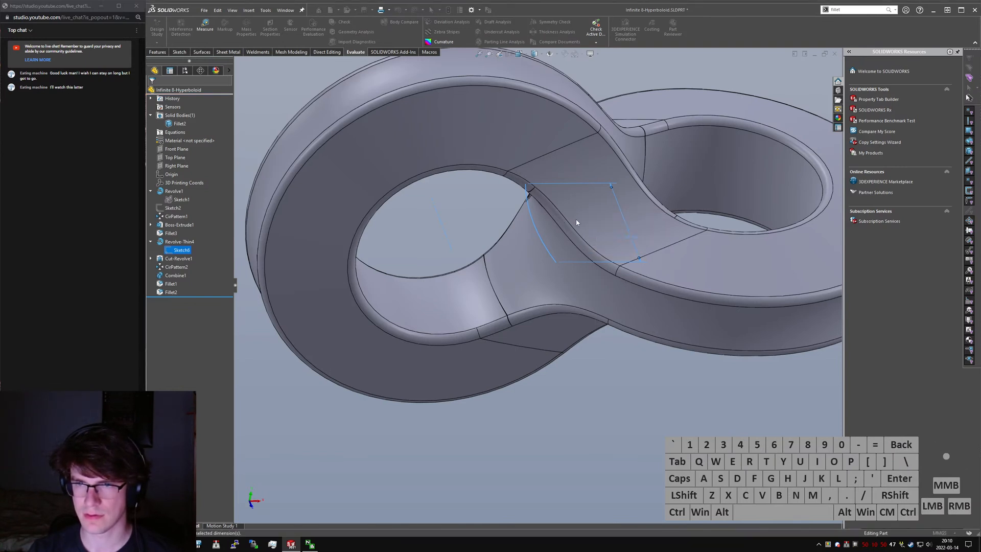
scroll(582, 229, "down", 2, "ctrl")
key("ctrl+q")
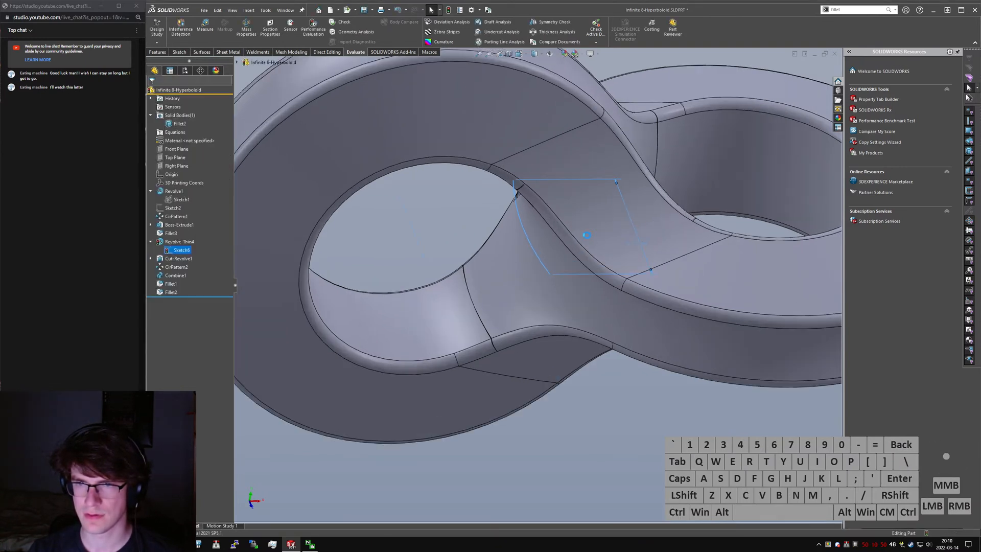
- Examine the reshaped seams on the inner wall of the hole up close and from several angles
mouse_move(587, 235)
middle_mouse_down()
mouse_move(561, 137)
mouse_move(593, 198)
middle_mouse_up()
scroll(527, 259, "down", 3)
middle_click_drag(537, 237, 557, 220)
scroll(488, 192, "down", 3)
middle_click_drag(489, 192, 466, 190)
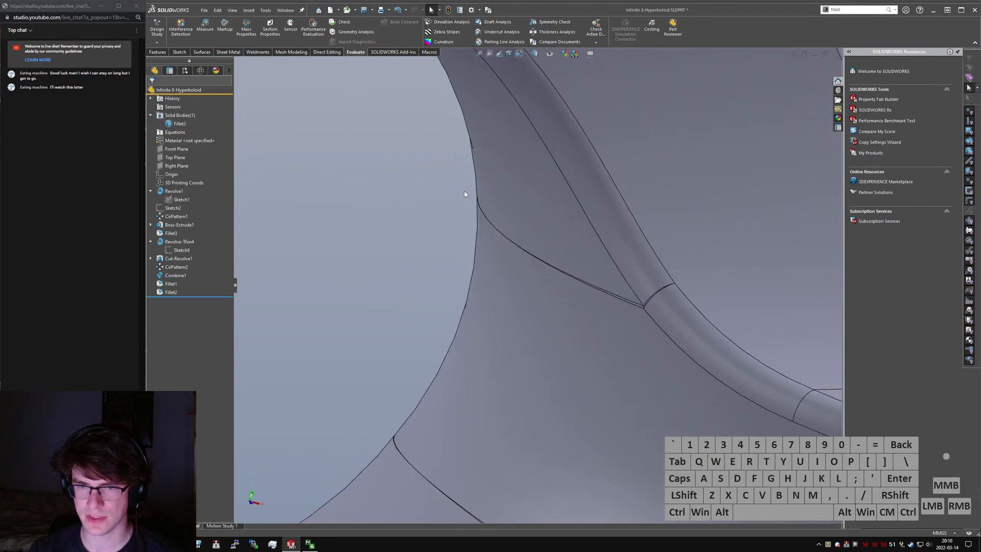
scroll(478, 266, "up", 5)
scroll(482, 298, "down", 1)
mouse_move(482, 298)
middle_mouse_down()
mouse_move(482, 267)
mouse_move(504, 298)
mouse_move(480, 287)
middle_mouse_up()
scroll(474, 285, "up", 2)
scroll(474, 288, "down", 2)
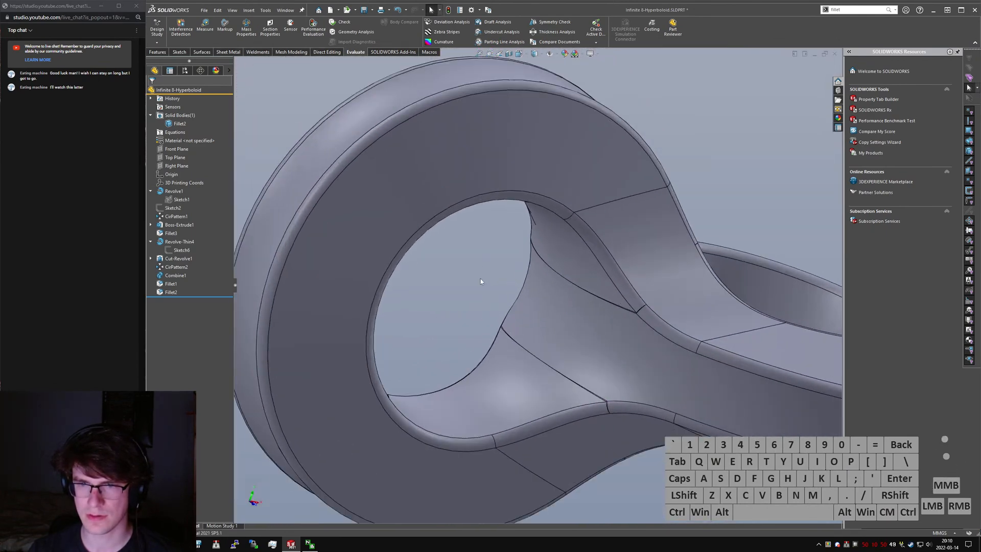
- Cut the body with a section view along the Top Plane at zero offset
left_click(509, 54)
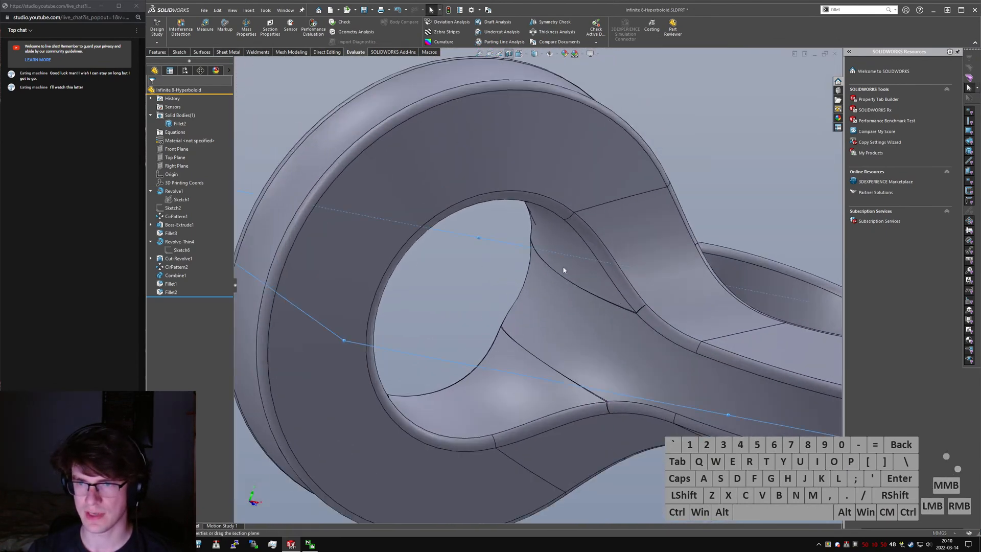
scroll(559, 265, "up", 2)
middle_click_drag(554, 275, 193, 148)
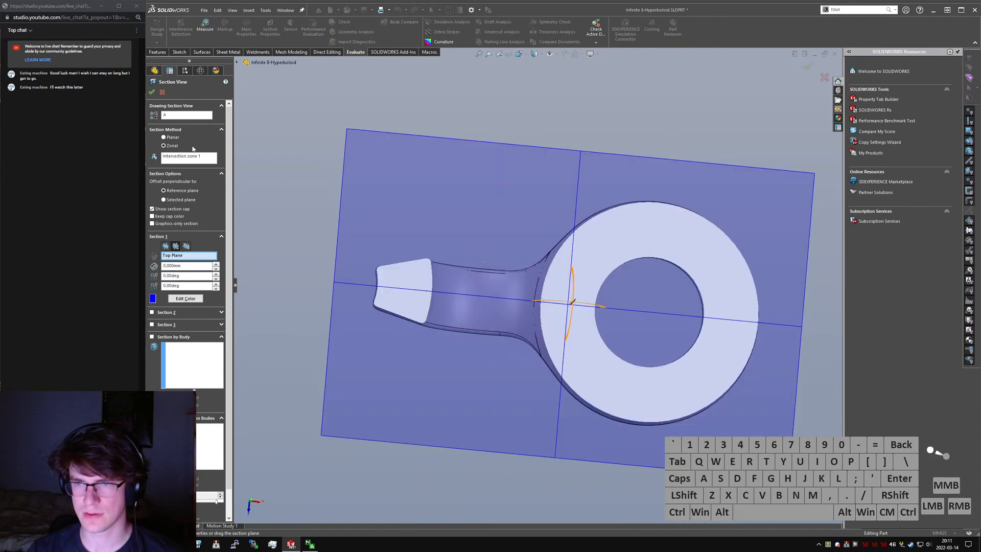
left_click(154, 93)
- Measure between the two neighbouring circular edges along the hole's rim on the sectioned face
scroll(588, 300, "down", 2)
middle_click_drag(587, 299, 515, 237)
scroll(627, 321, "down", 4)
middle_click_drag(584, 272, 582, 269)
scroll(580, 269, "down", 6)
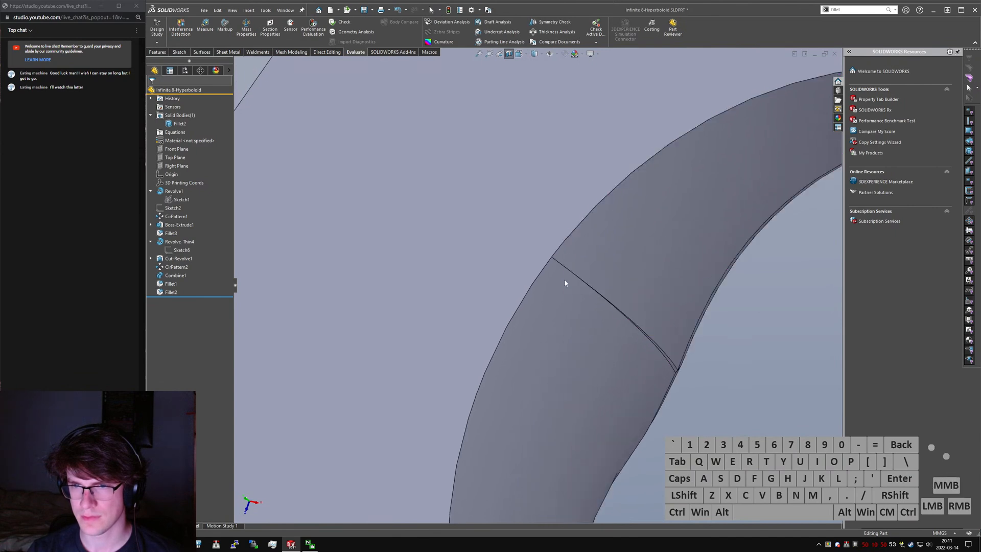
left_click(549, 263)
left_click(558, 253, "ctrl")
scroll(537, 294, "up", 1)
middle_click_drag(537, 294, 564, 291)
key("m")
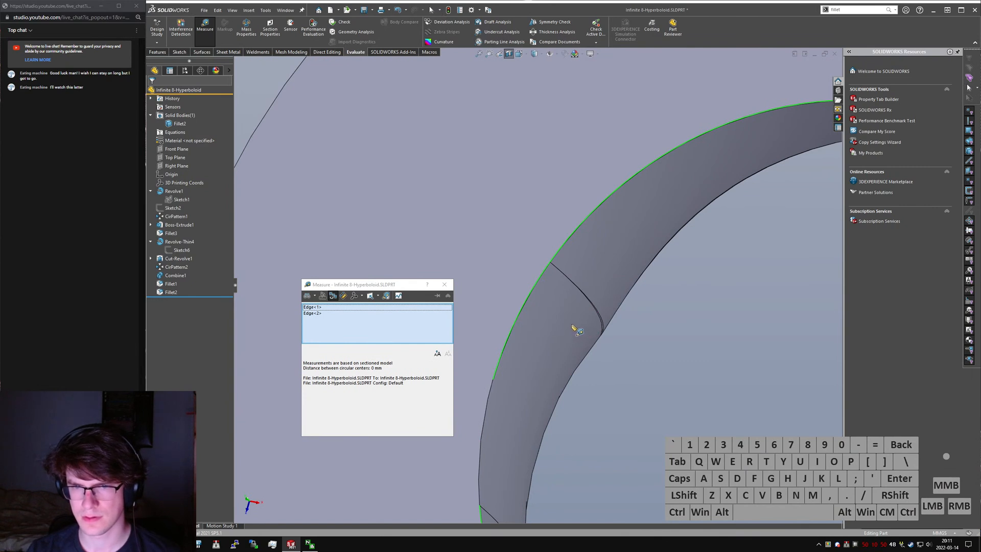
scroll(567, 323, "up", 5)
middle_click_drag(562, 322, 530, 293)
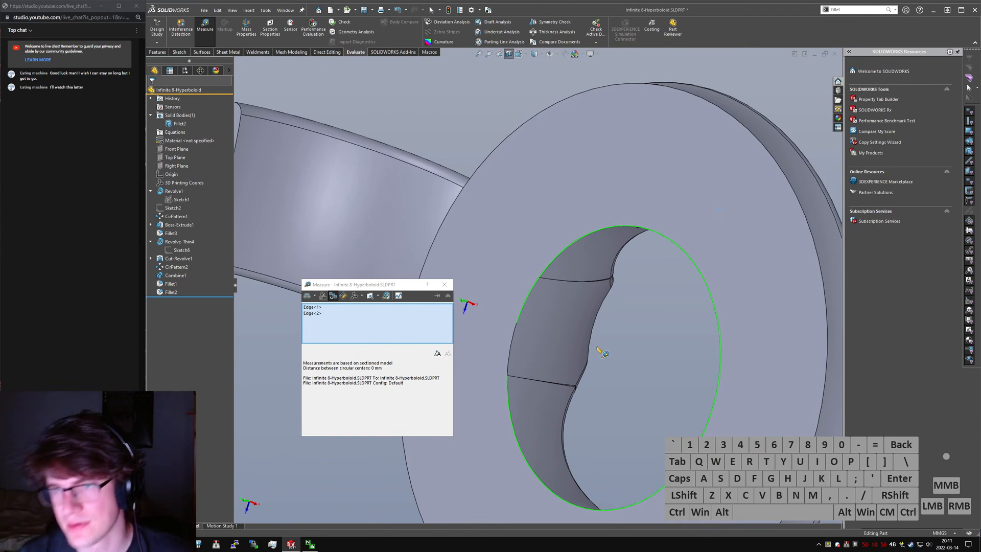
key("Escape")
- Examine the hole's inner face from the opposite side and turn off the section view
middle_click_drag(565, 339, 465, 308)
scroll(465, 308, "up", 3)
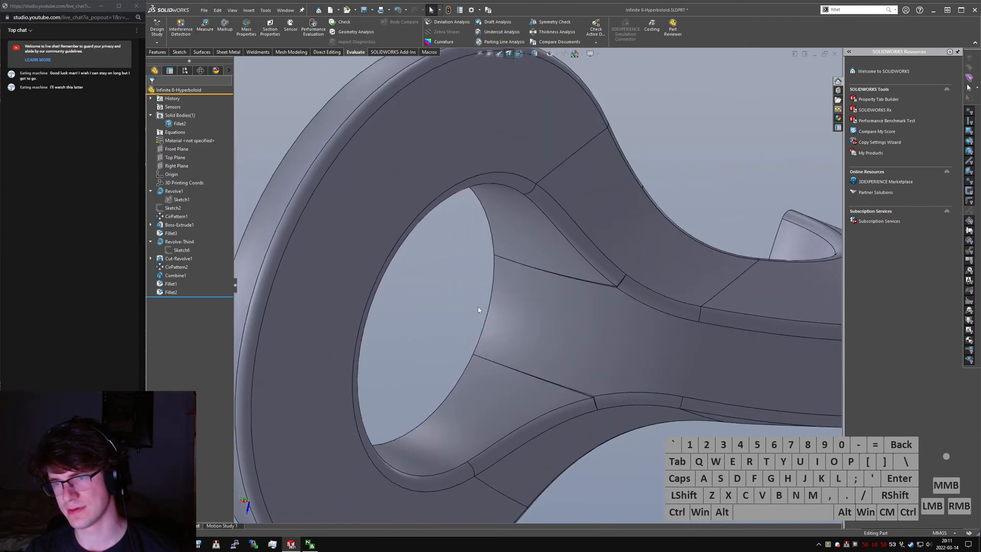
scroll(587, 332, "up", 5)
middle_click_drag(565, 287, 440, 261)
left_click(507, 275)
scroll(437, 258, "down", 1)
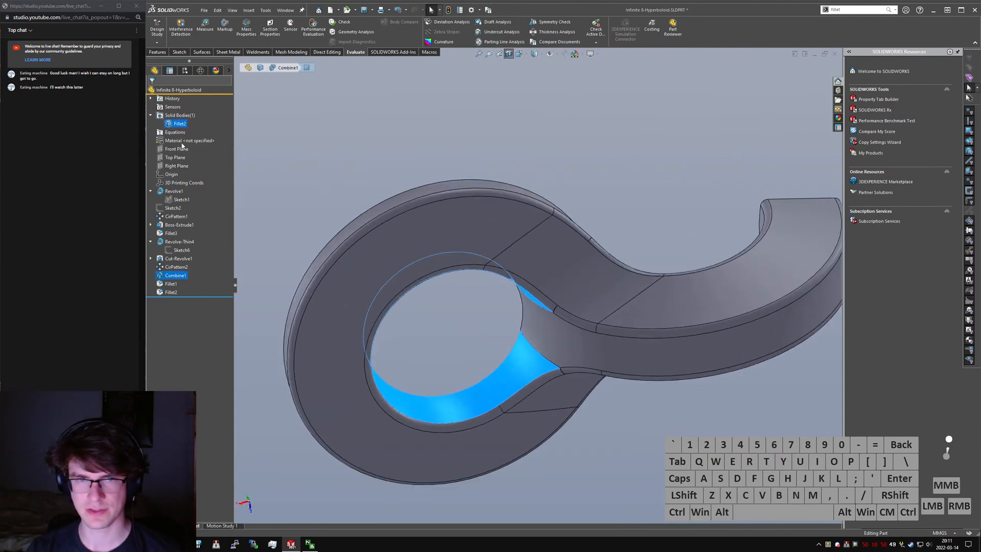
left_click(509, 54)
left_click(375, 127)
- Set the Sketch6 dimension equation to 4 times "D1@Sketch1" and rebuild the model
left_click(180, 250)
middle_click_drag(358, 250, 411, 249)
left_click(430, 258)
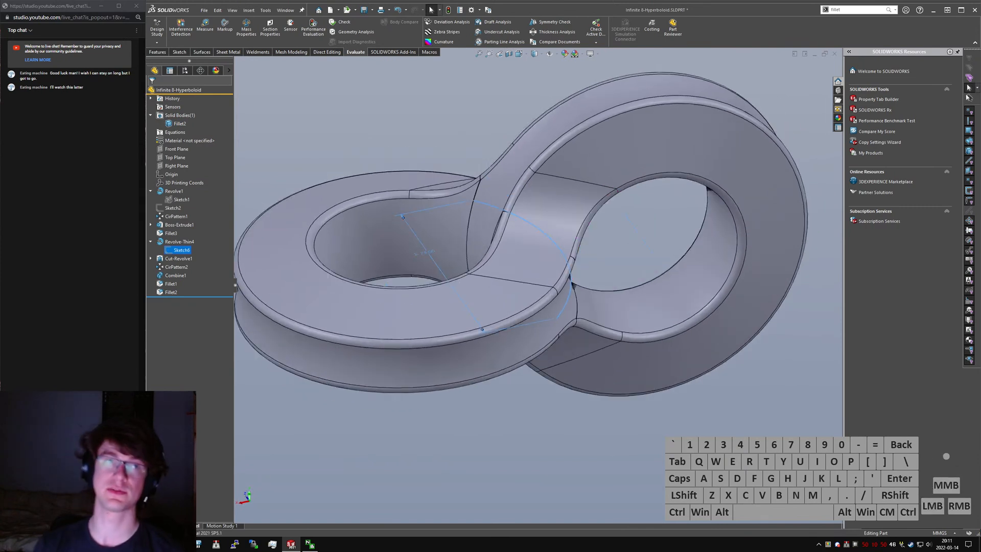
double_click(415, 261)
key("BackSpace")
type("4")
key("Return")
left_click(392, 244)
left_click(395, 142)
key("ctrl+q")
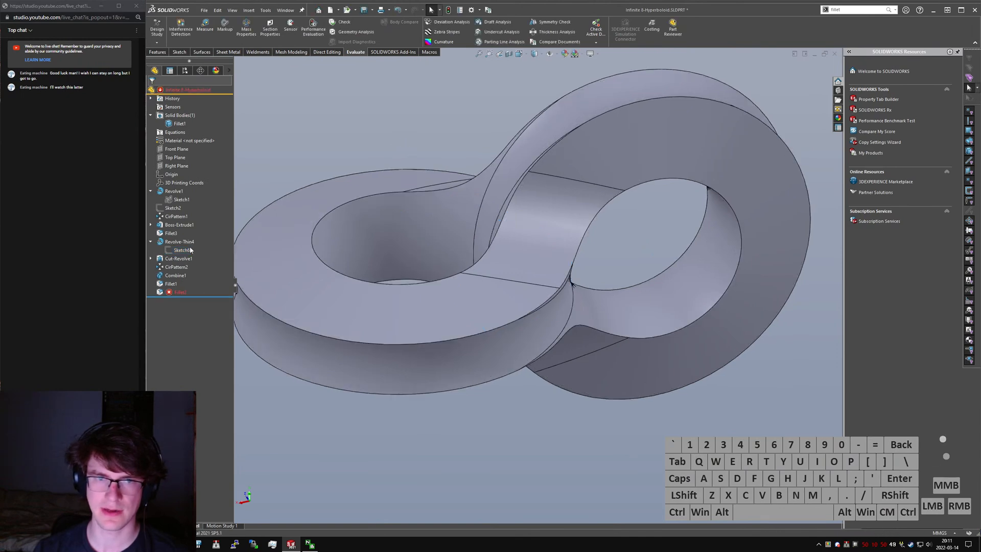
- Examine the thin slivers of the Combine1 inner face where the two rings meet
middle_click_drag(461, 231, 444, 228)
left_click(499, 258)
scroll(541, 207, "down", 6)
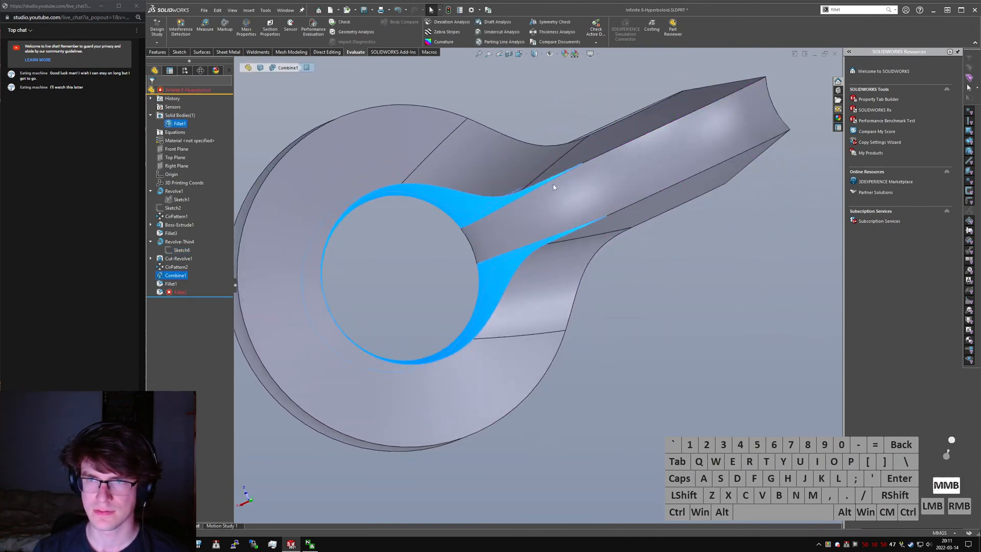
scroll(593, 192, "down", 4)
mouse_move(592, 201)
middle_mouse_down()
mouse_move(600, 213)
mouse_move(589, 219)
middle_mouse_up()
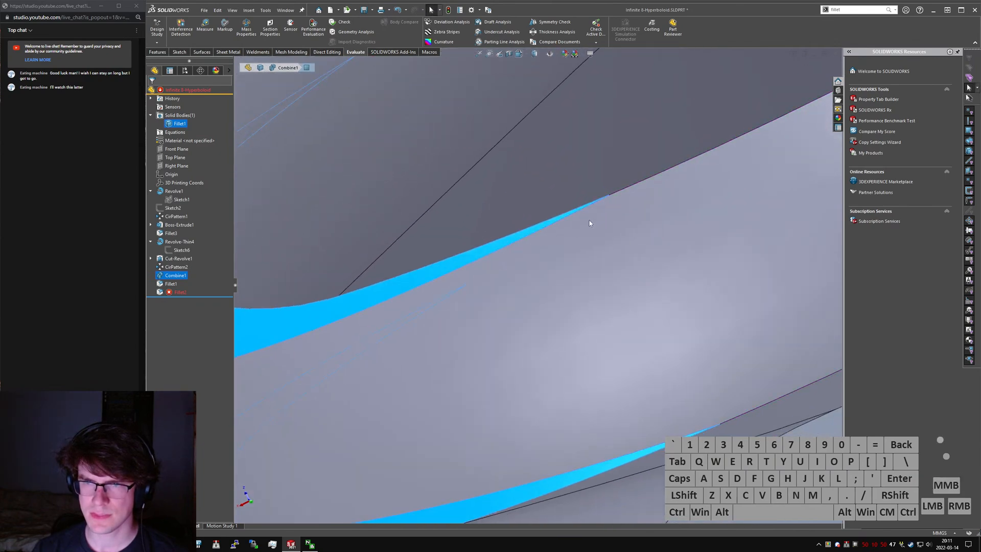
scroll(559, 280, "up", 5)
scroll(558, 284, "up", 6)
middle_click_drag(574, 300, 587, 217)
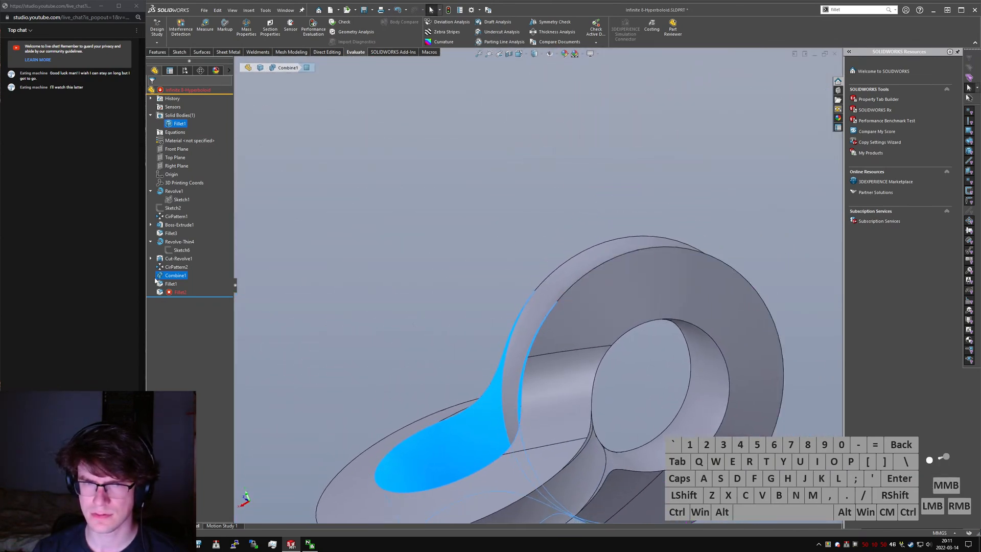
- Open Sketch6 under Revolve-Thin4, review its arc profile from the top view, and exit the sketch
left_click(177, 250)
left_click(180, 231)
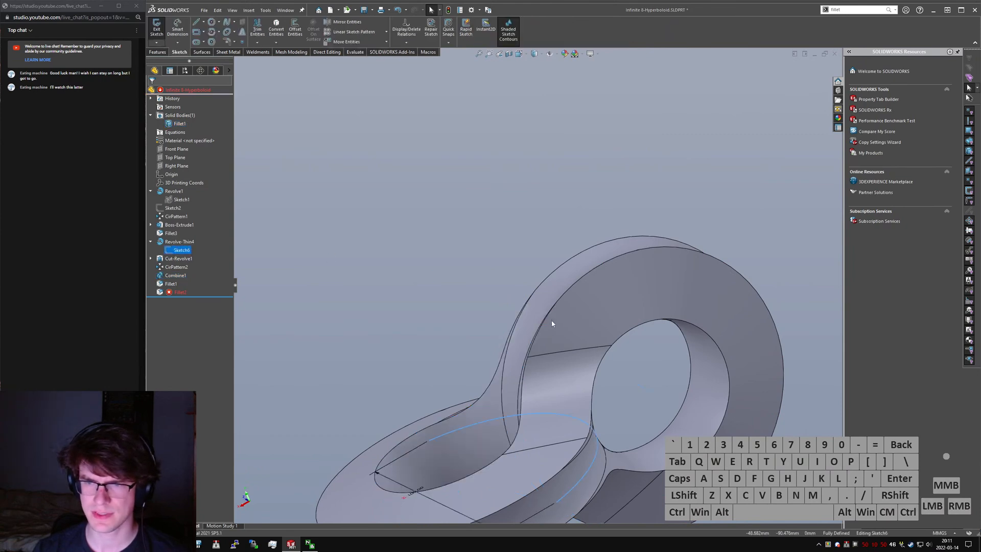
key("ctrl+5")
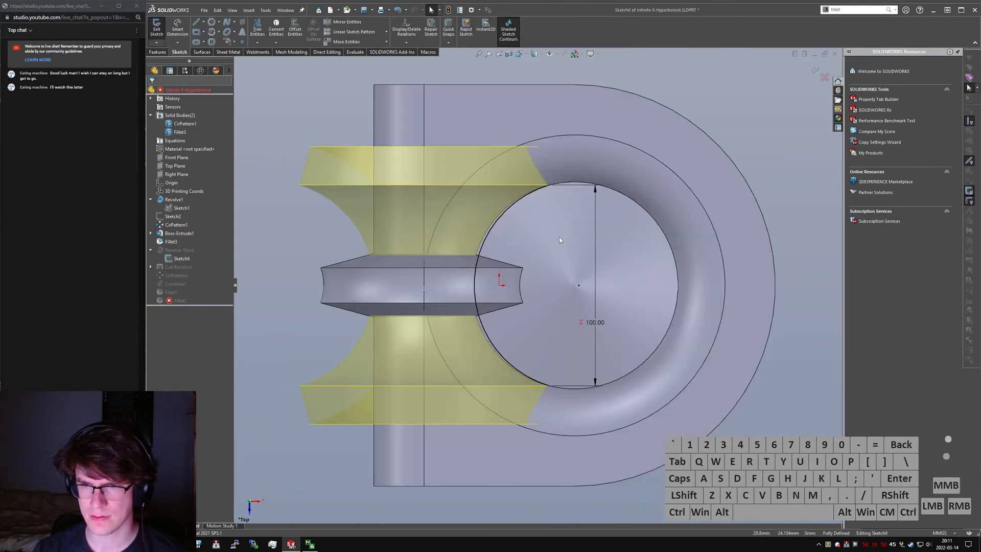
middle_click_drag(516, 266, 478, 305)
left_click(157, 40)
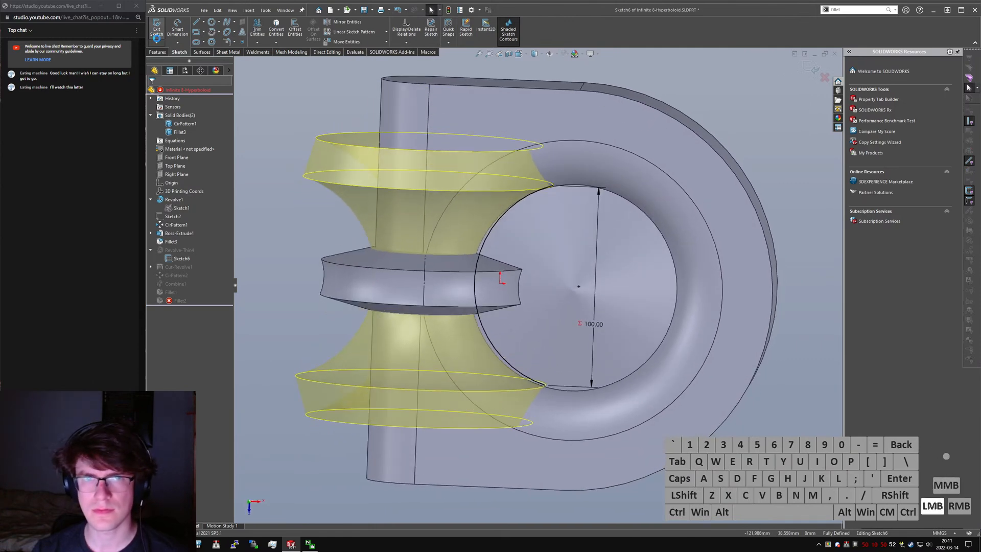
- Roll the model back to just after Cut-Revolve1 and examine the sharp corner where the revolved bodies meet
mouse_move(198, 296)
left_mouse_down()
mouse_move(205, 264)
mouse_move(202, 280)
left_mouse_up()
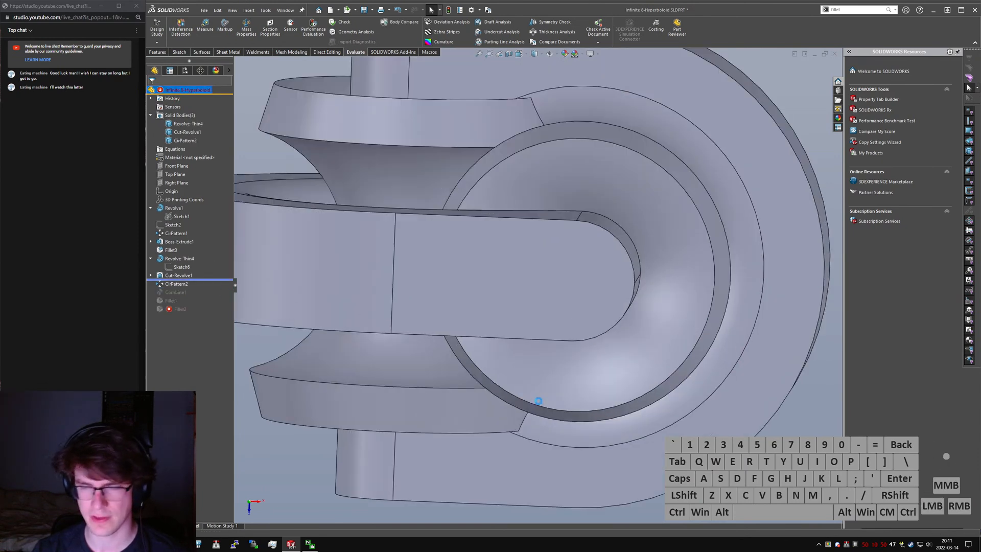
scroll(542, 398, "down", 3)
middle_click_drag(551, 390, 510, 399)
scroll(557, 335, "down", 4)
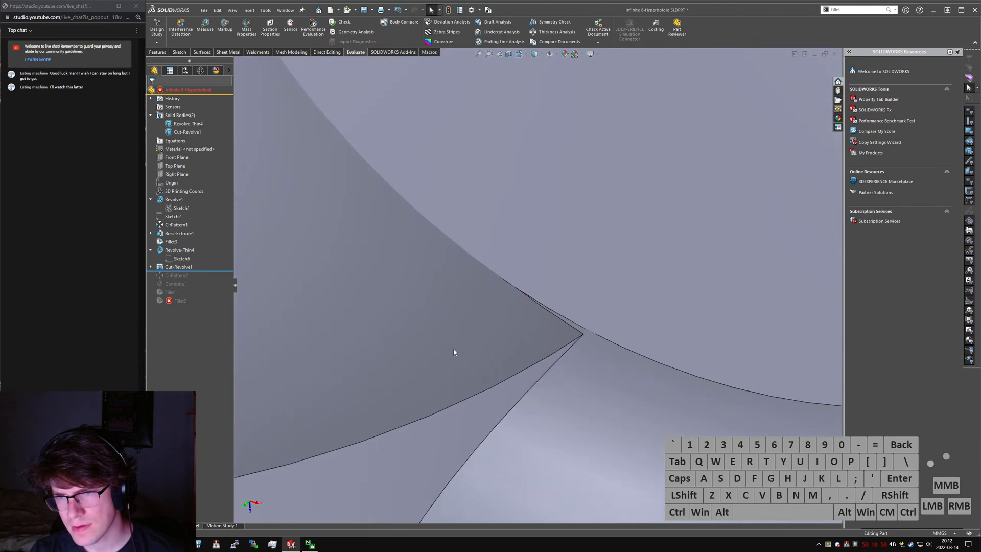
- Open Sketch1 under Cut-Revolve1 to review its profile, and exit the sketch
left_click(151, 267)
left_click(183, 276)
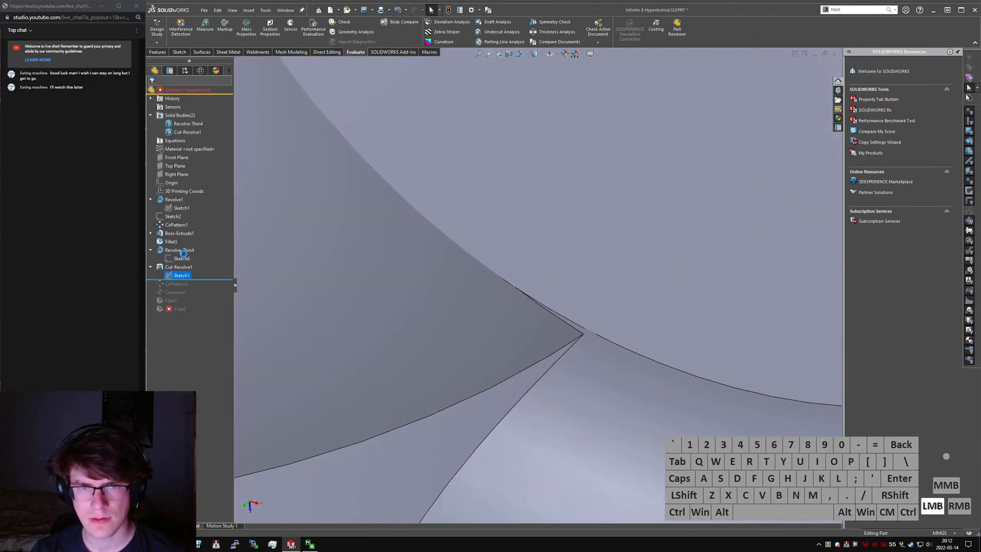
left_click(188, 250)
scroll(542, 291, "up", 6)
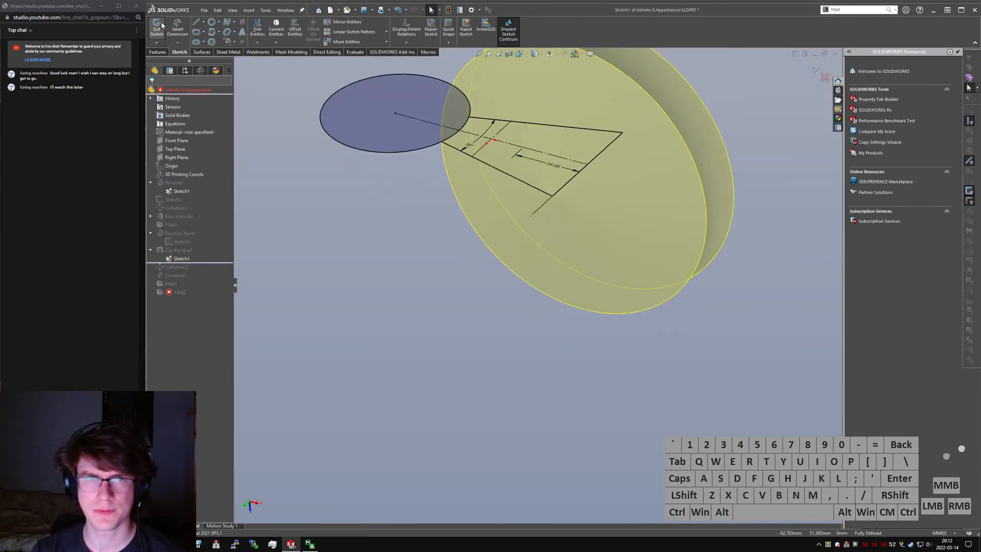
scroll(391, 230, "up", 3)
middle_click_drag(347, 230, 391, 226)
- Delete the Cut-Revolve1 feature
left_click(185, 270)
middle_click_drag(278, 256, 485, 133)
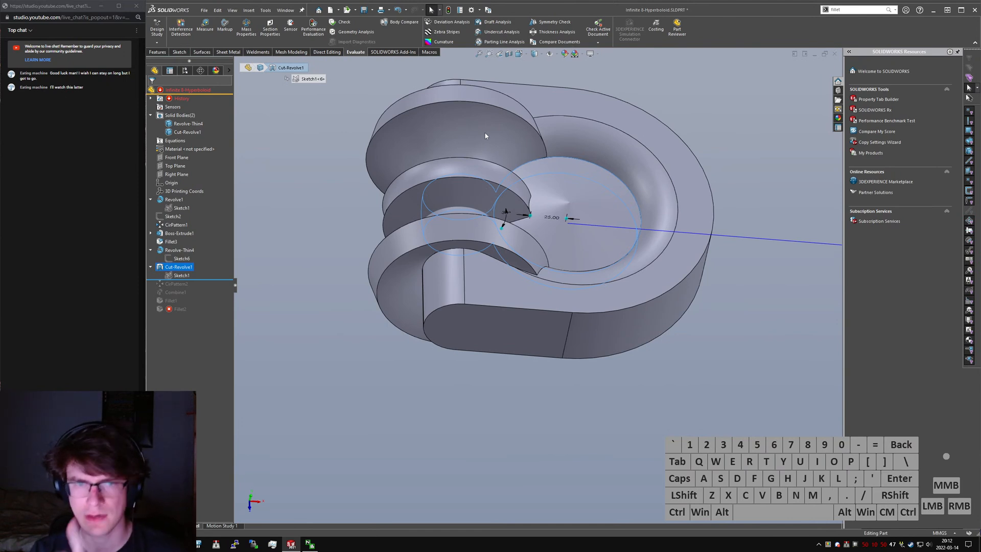
key("Delete")
key("Return")
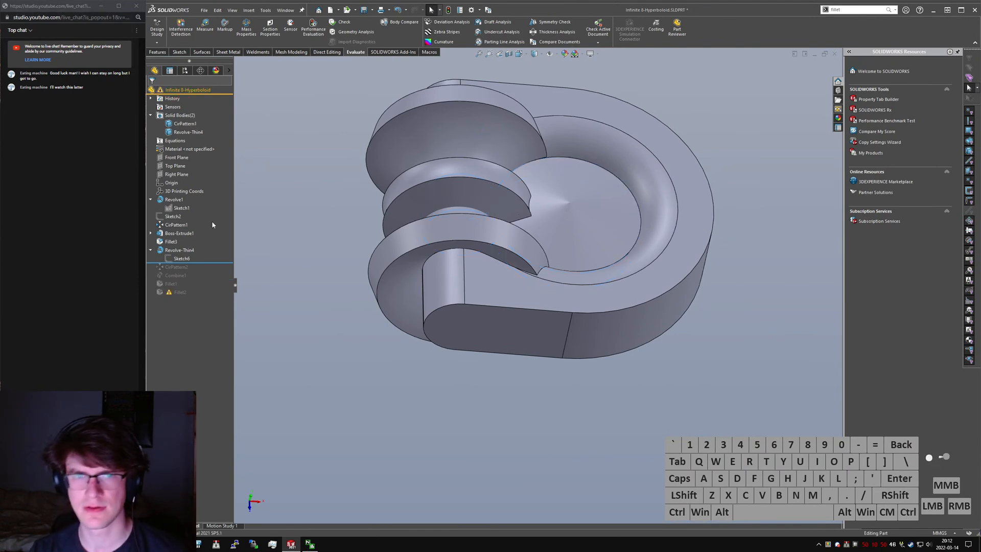
- Roll the model forward to the end and clear the selected items in Fillet2 for a new selection
left_click_drag(219, 263, 183, 309)
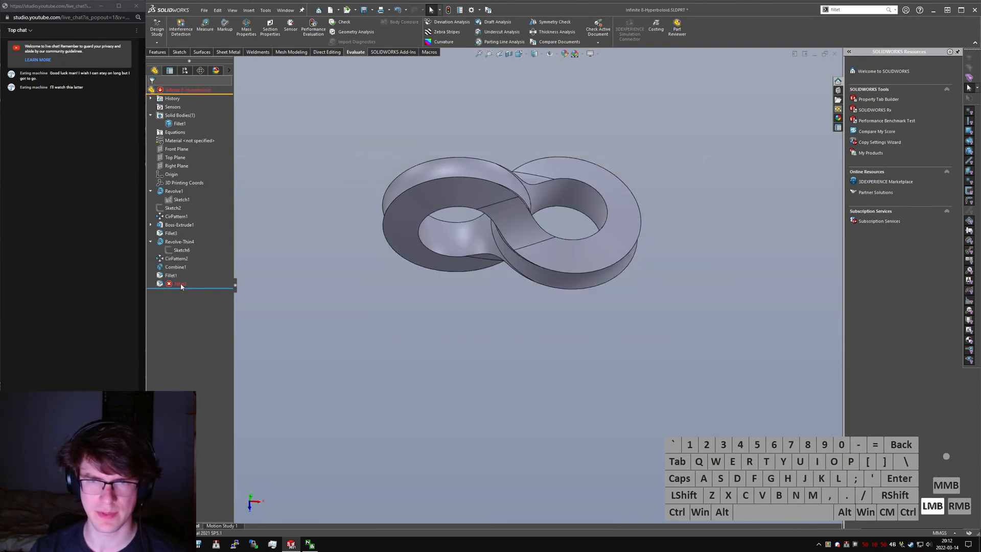
scroll(519, 237, "down", 5)
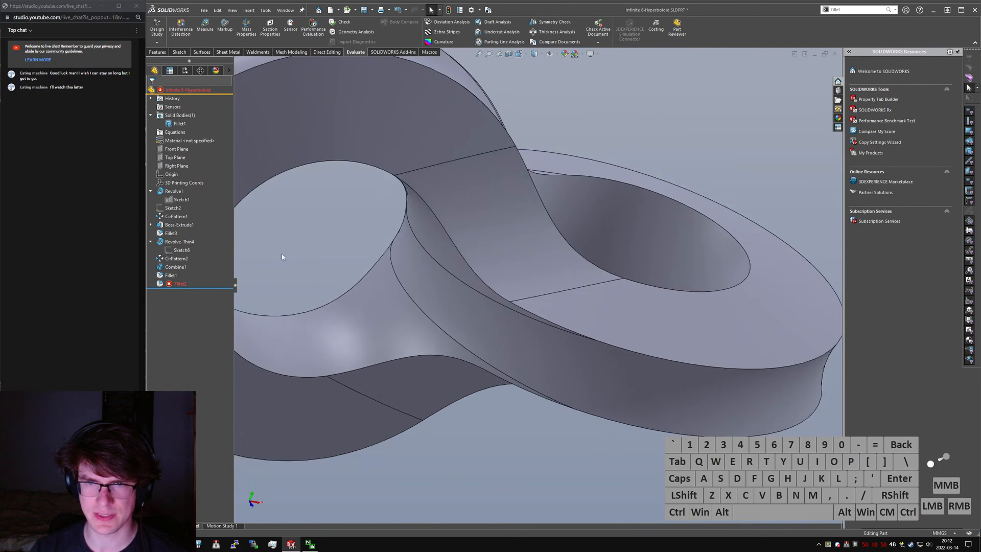
left_click(174, 284)
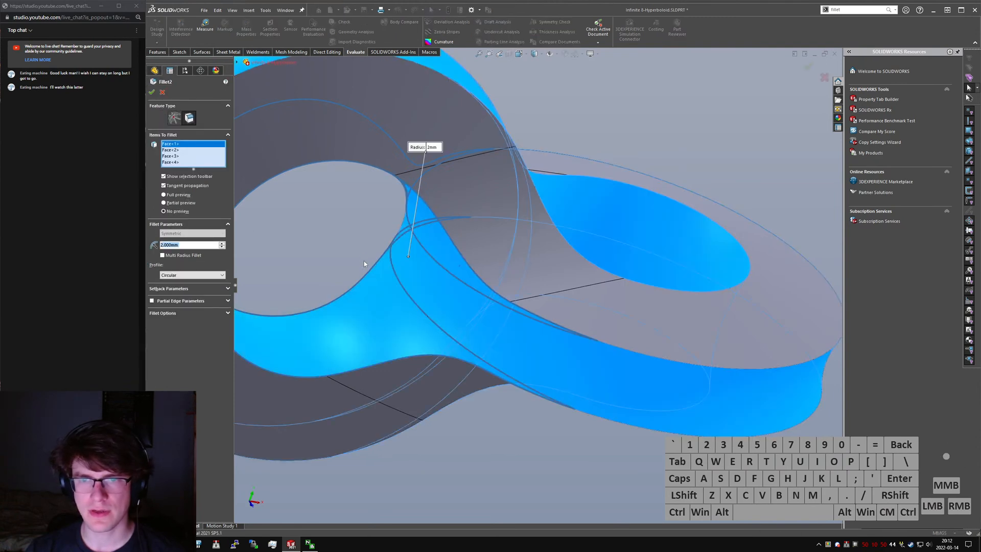
scroll(363, 260, "up", 5)
middle_click_drag(364, 261, 516, 263)
right_click(176, 149)
left_click(195, 156)
left_click(505, 305)
left_click(517, 249)
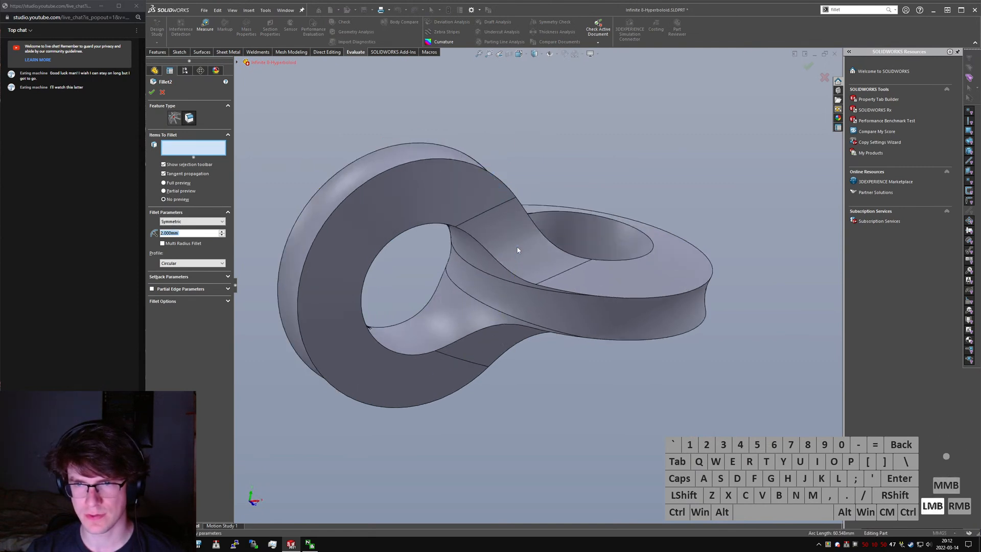
- Reselect the blend faces and the ring's outer side face for Fillet2 at 2 mm, and apply it
left_click(535, 259)
left_click(499, 348)
middle_click_drag(497, 349, 562, 327)
left_click(485, 255)
left_click(459, 339)
right_click(458, 340)
middle_click_drag(476, 308, 488, 284)
left_click(500, 288)
left_click(511, 249)
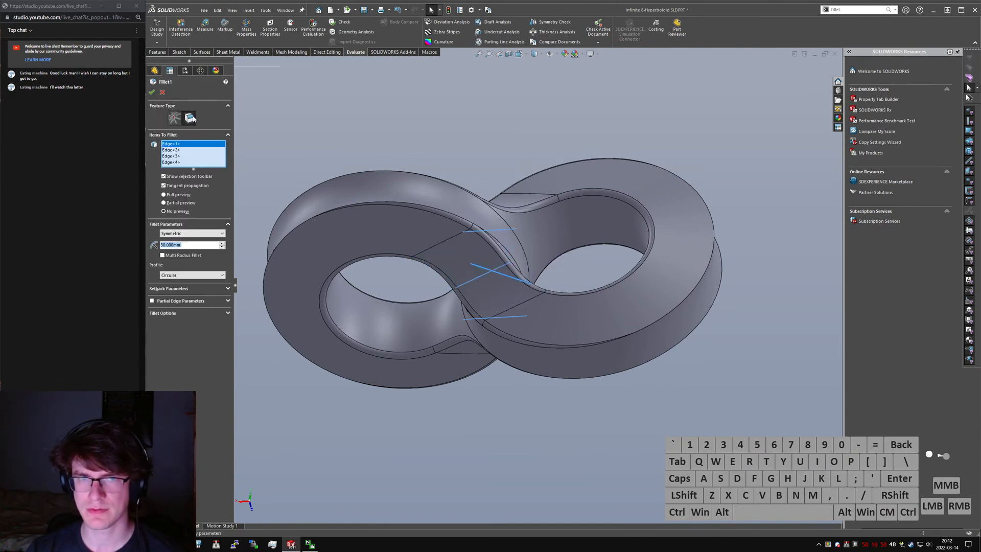
key("Return")
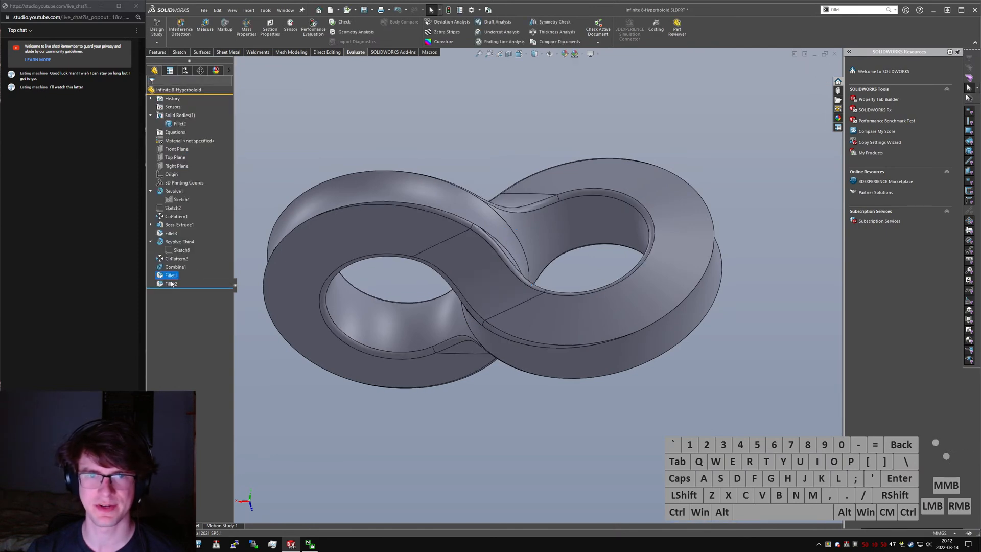
- Reopen Fillet2 and add an edge and the rings' remaining inner and outer side faces to its selection
left_click(171, 284)
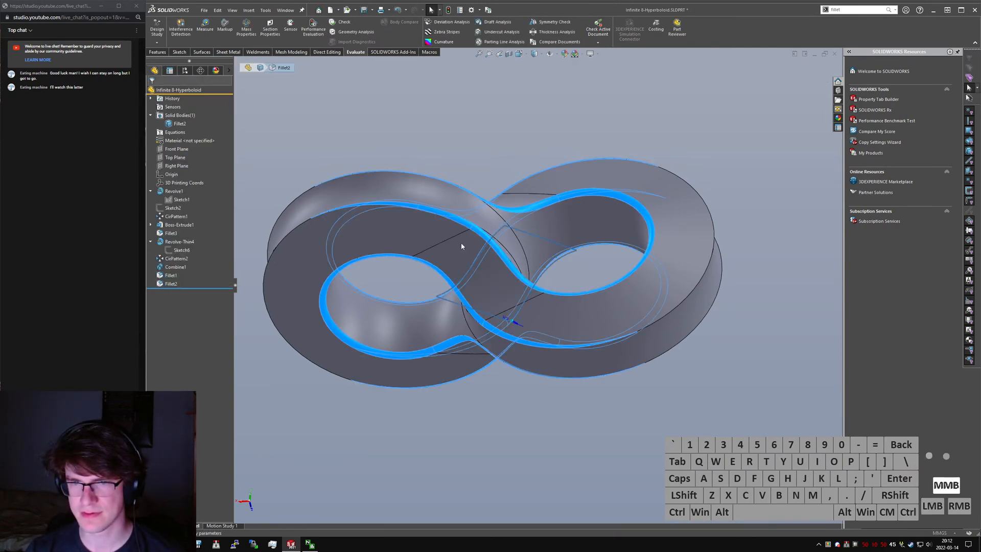
middle_click_drag(479, 291, 379, 326)
left_click(378, 326)
middle_click_drag(619, 264, 537, 277)
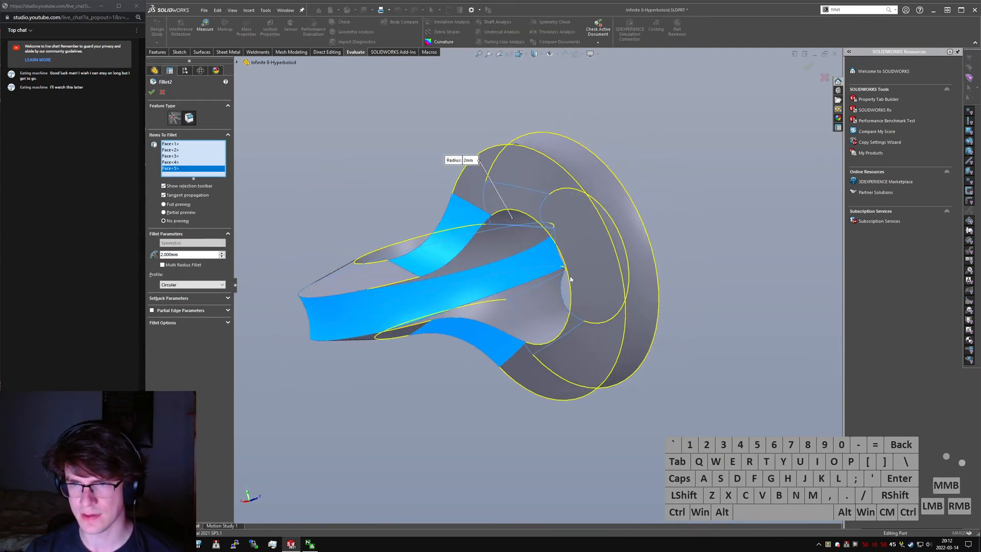
left_click(625, 250)
left_click(499, 256)
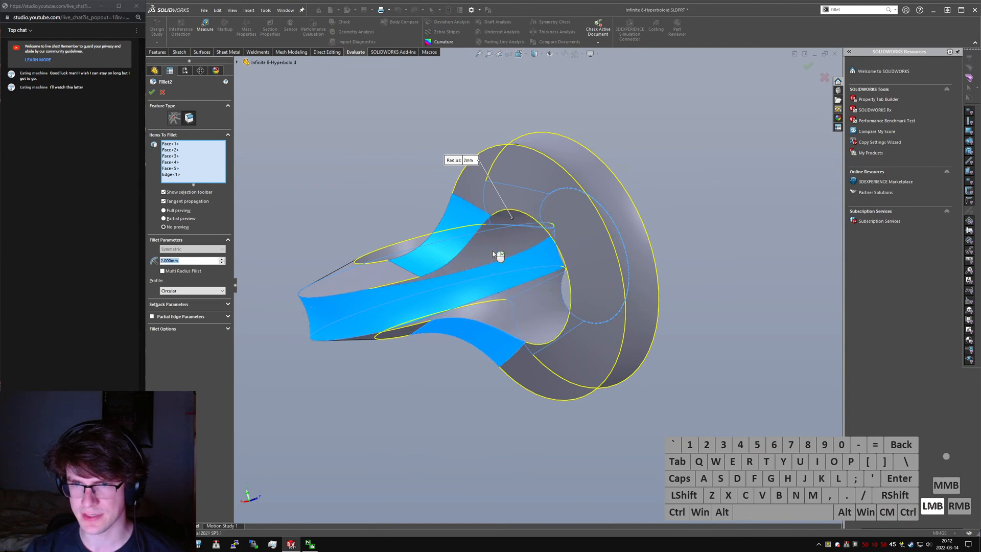
middle_click_drag(428, 259, 454, 262)
left_click(390, 221)
left_click(589, 190)
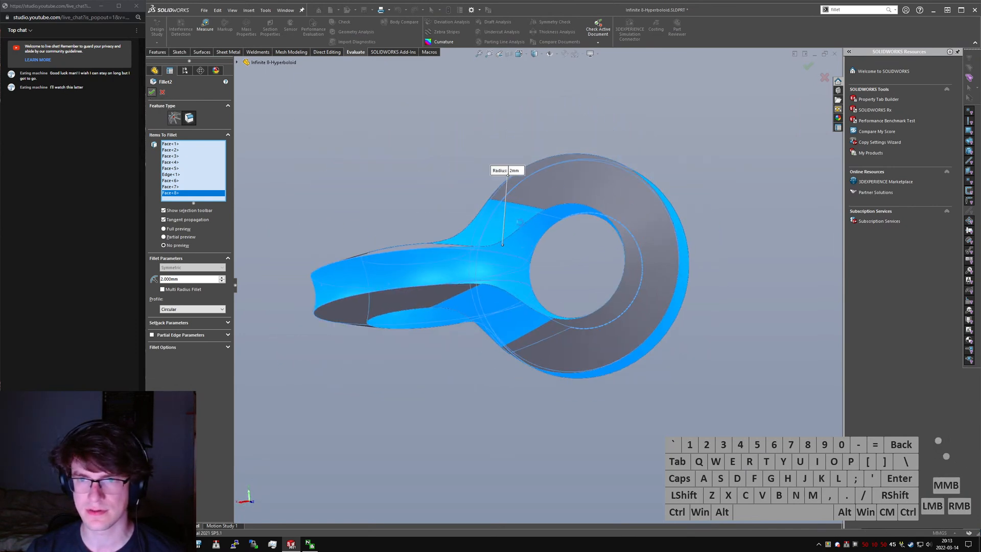
- Remove the flat-side blend faces from Fillet2's selection, apply the 2 mm fillet, and inspect the junction
left_click(578, 180)
left_click(518, 221)
left_click(514, 331)
middle_click_drag(519, 287, 358, 312)
left_click(519, 263)
left_click(547, 258)
right_click(548, 259)
left_click(564, 317)
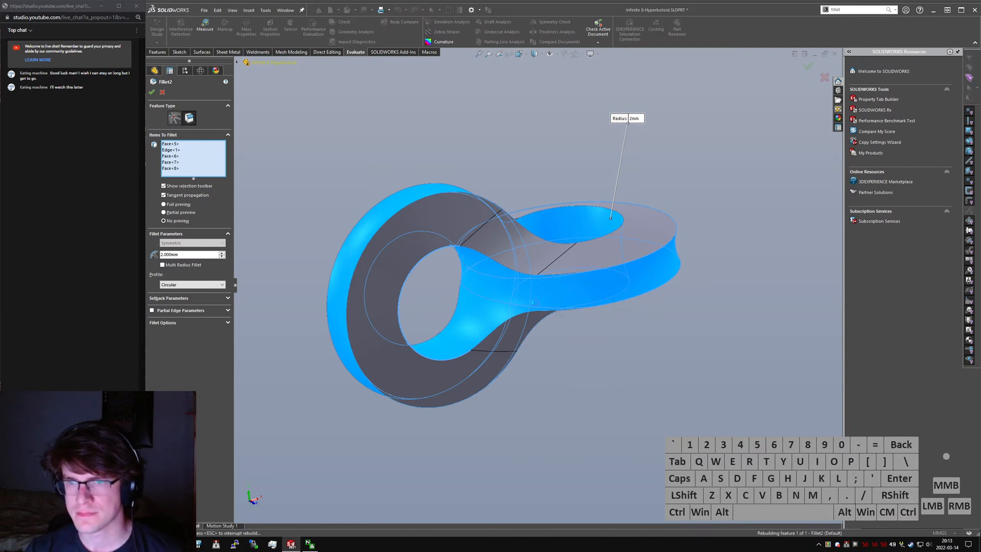
left_click(569, 182)
scroll(569, 182, "down", 4)
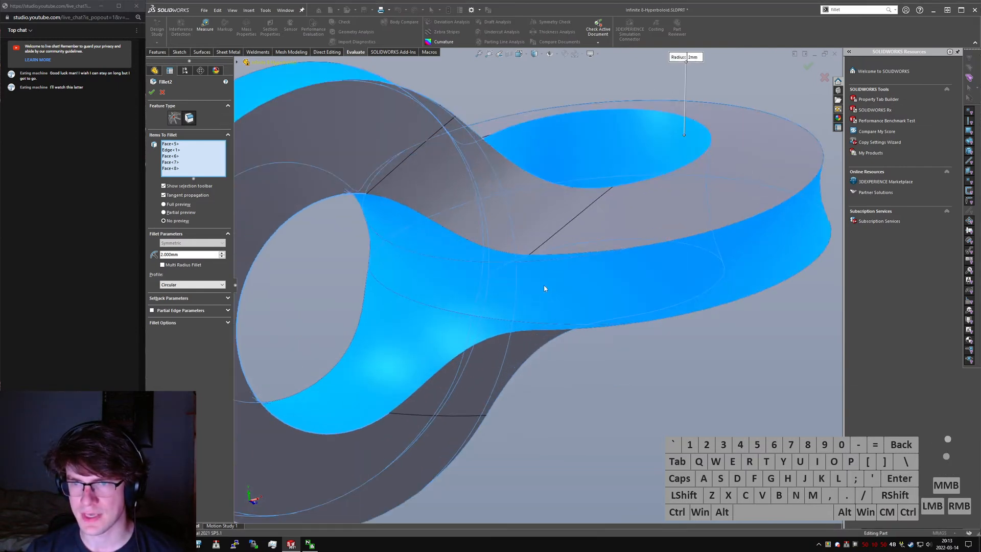
middle_click_drag(544, 288, 587, 265)
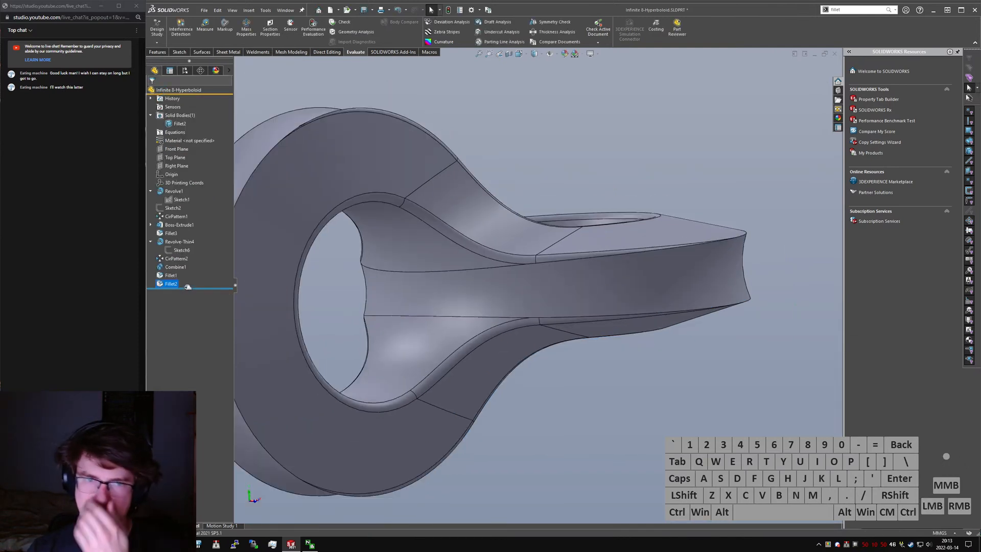
- Roll the model back to just after Revolve-Thin4 and open Sketch6 to examine where its arc ends
left_click_drag(193, 289, 198, 274)
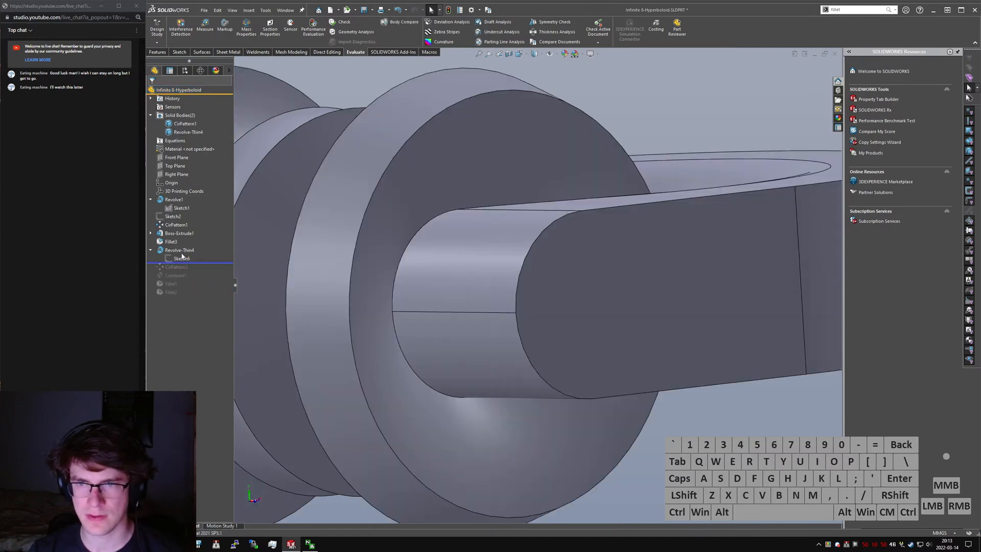
left_click(182, 252)
left_click(176, 260)
scroll(564, 251, "up", 4)
mouse_move(566, 253)
middle_mouse_down()
mouse_move(585, 403)
mouse_move(567, 382)
mouse_move(558, 434)
middle_mouse_up()
right_click(179, 260)
left_click(197, 245)
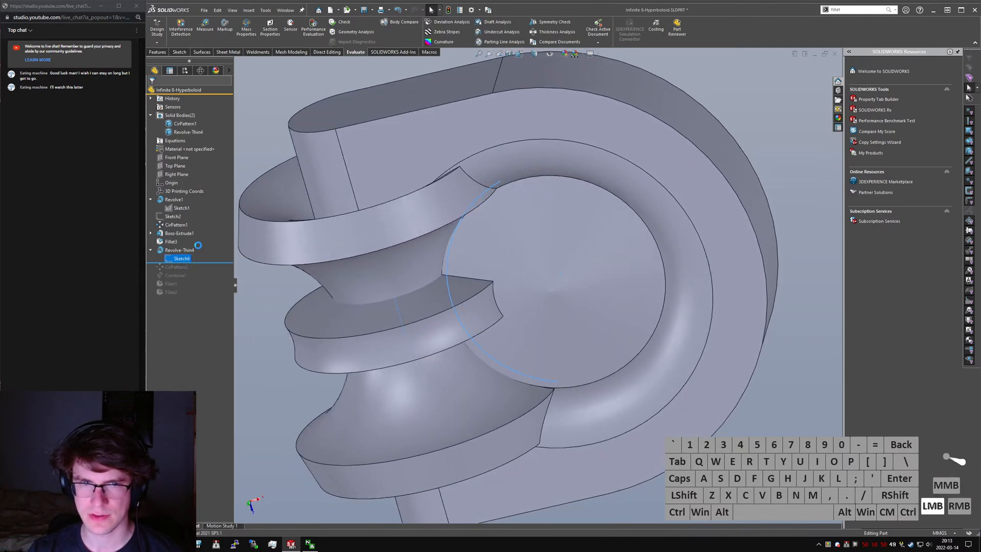
scroll(531, 347, "down", 6)
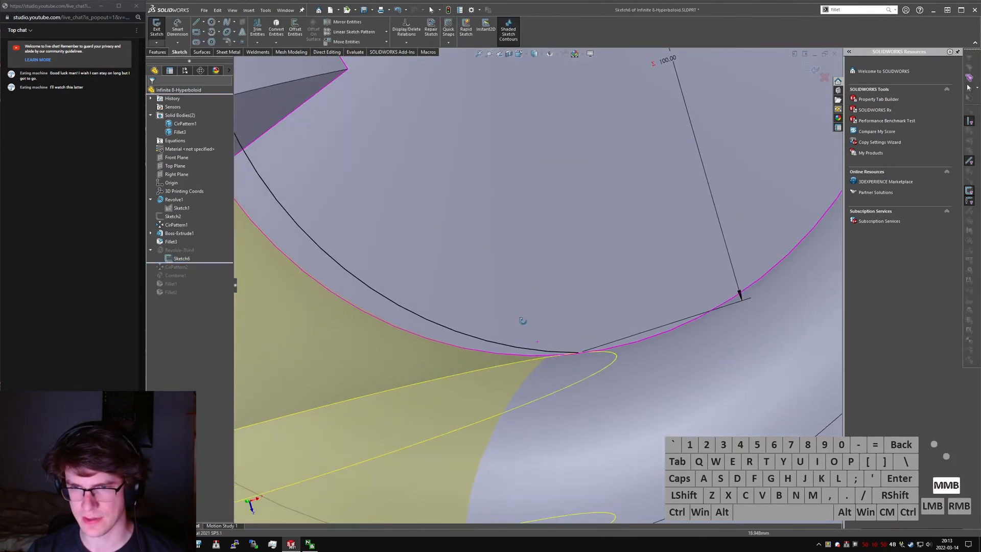
mouse_move(530, 347)
middle_mouse_down()
mouse_move(543, 328)
mouse_move(519, 333)
mouse_move(540, 344)
mouse_move(544, 273)
middle_mouse_up()
middle_click_drag(534, 313, 538, 348)
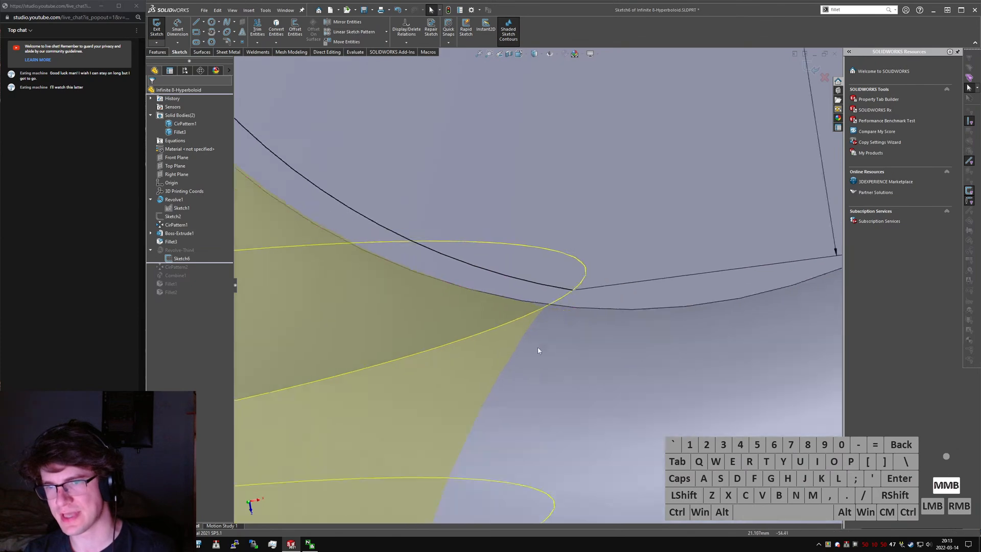
scroll(543, 299, "up", 9)
scroll(516, 265, "down", 1)
mouse_move(516, 266)
middle_mouse_down()
mouse_move(464, 215)
mouse_move(551, 251)
mouse_move(625, 231)
middle_mouse_up()
middle_click_drag(539, 243, 599, 235)
- Set the distance dimension between the arc's endpoints in Sketch6 to the equation =3.5*"D1@Sketch1"
double_click(594, 234)
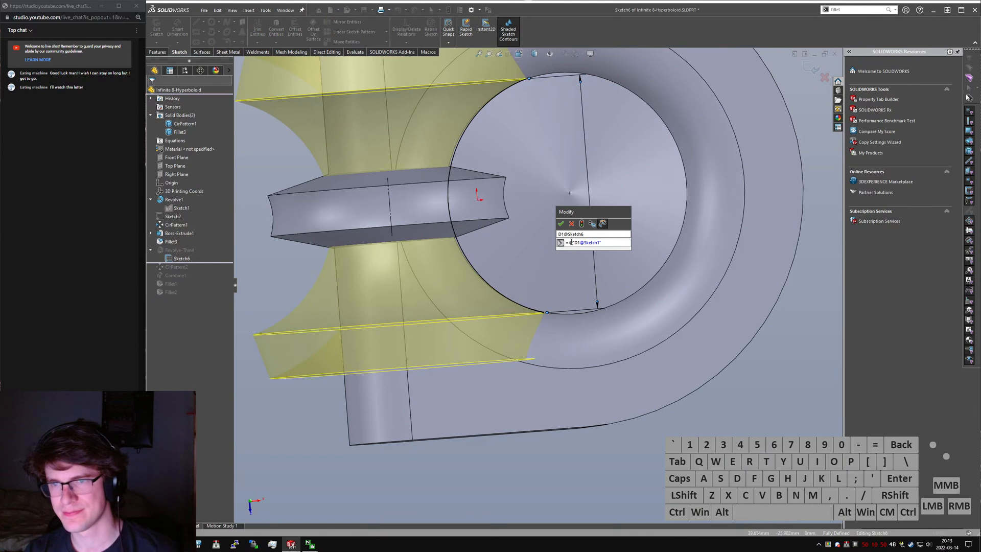
key("BackSpace")
type("2")
key("Return")
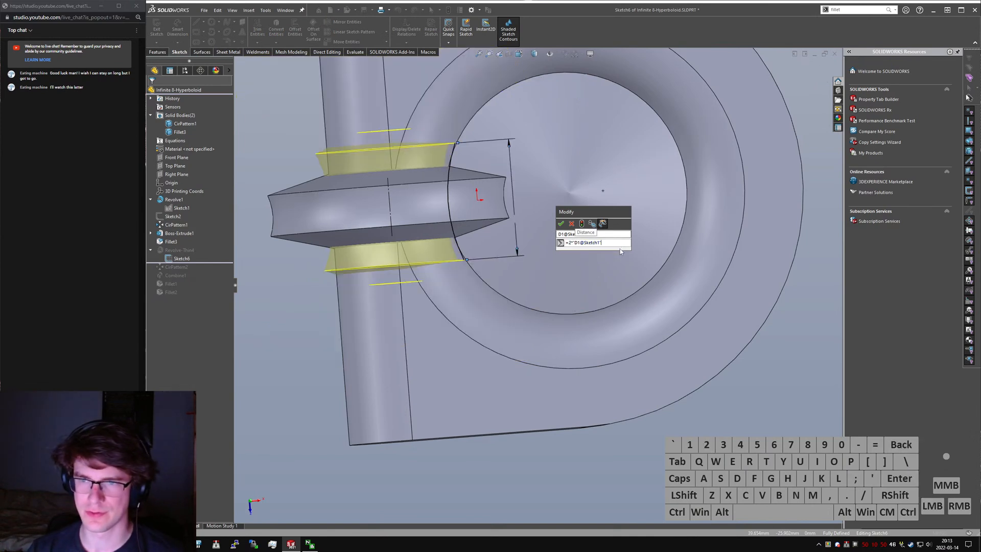
key("BackSpace")
type("3.5")
key("Return")
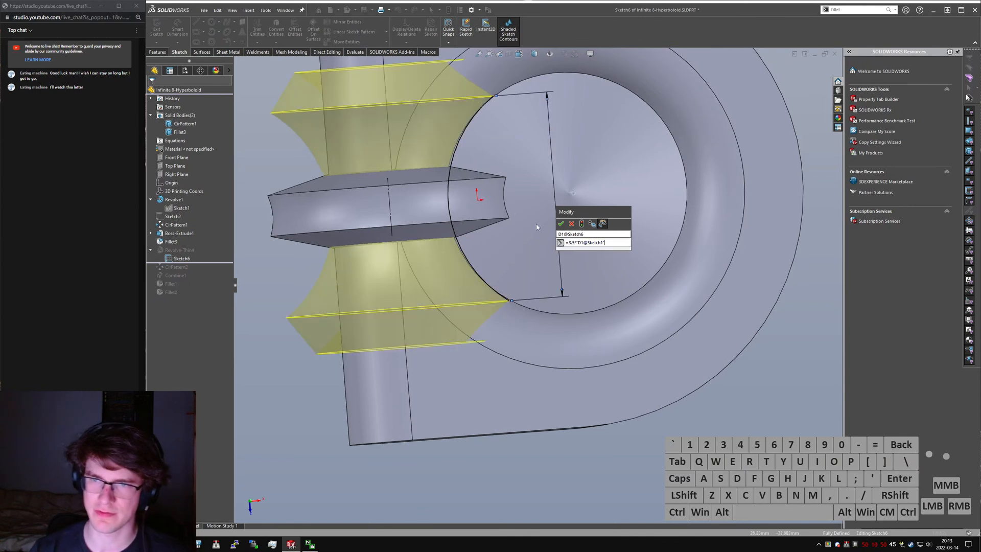
left_click(561, 224)
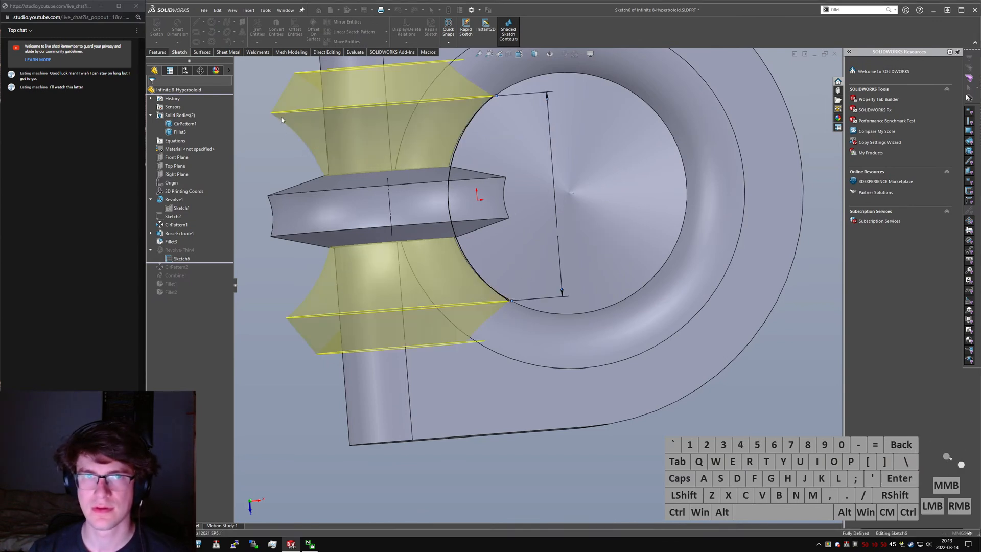
- Exit Sketch6 and roll the model forward to the end to check the rebuilt junction
middle_click_drag(497, 292, 502, 310)
scroll(502, 308, "down", 3)
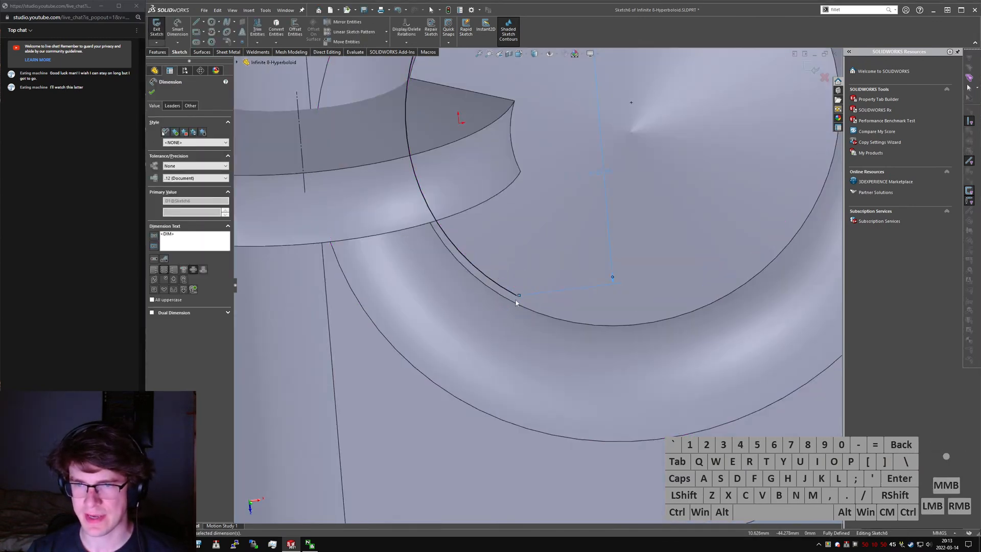
scroll(520, 297, "down", 3)
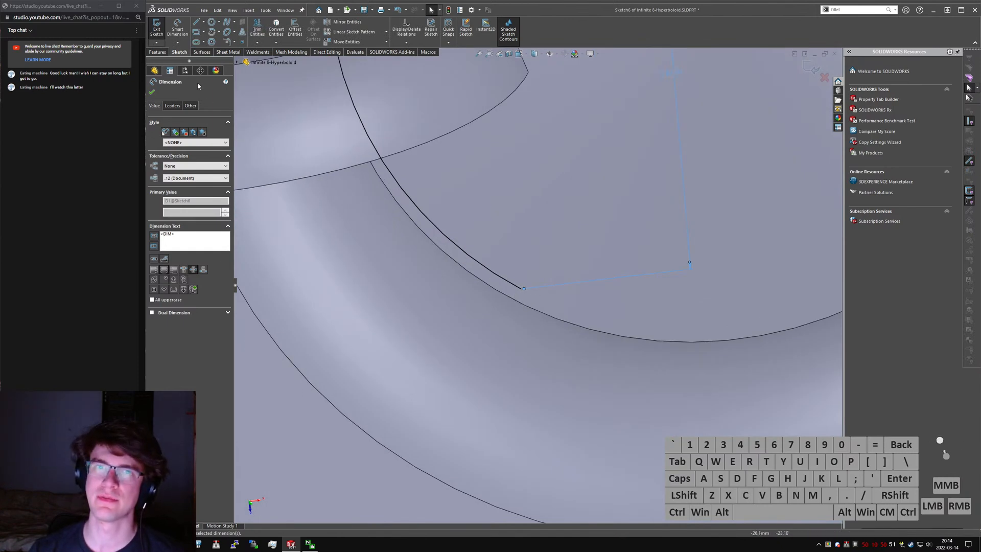
left_click(160, 31)
middle_click_drag(534, 316, 534, 200)
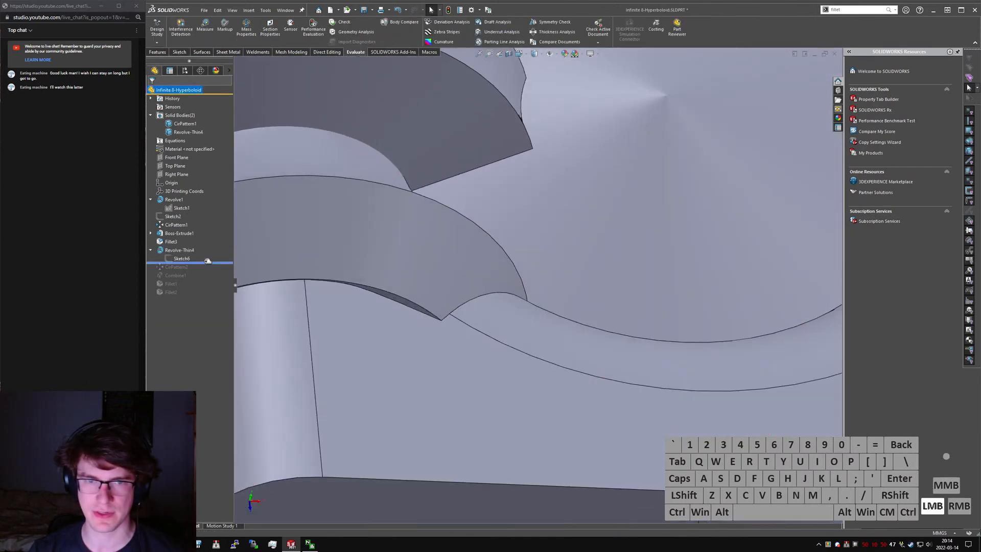
scroll(545, 309, "up", 8)
middle_click_drag(545, 309, 507, 204)
scroll(524, 221, "down", 5)
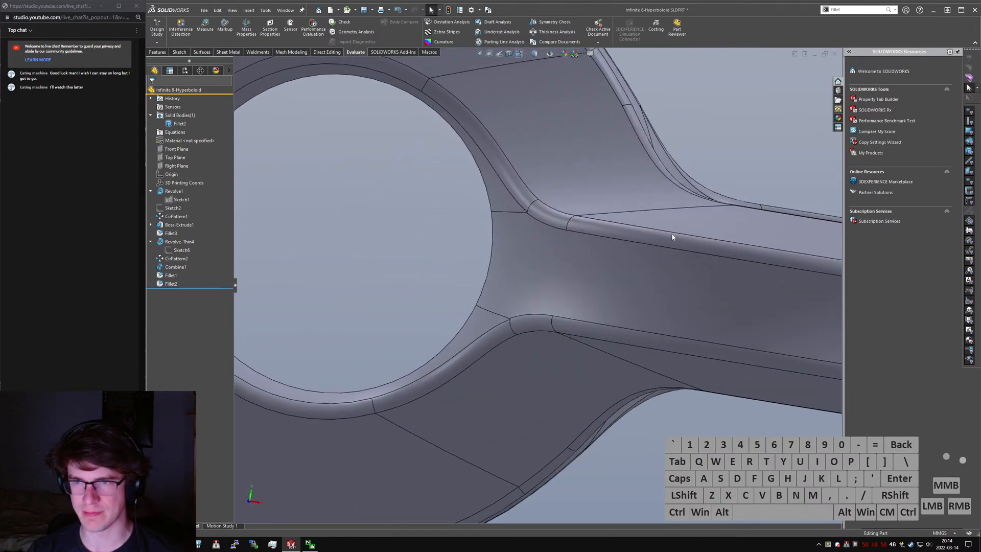
- Roll the model back to just before Fillet2, examine the unfilleted ring edges, and roll forward to the end
left_click_drag(202, 289, 203, 275)
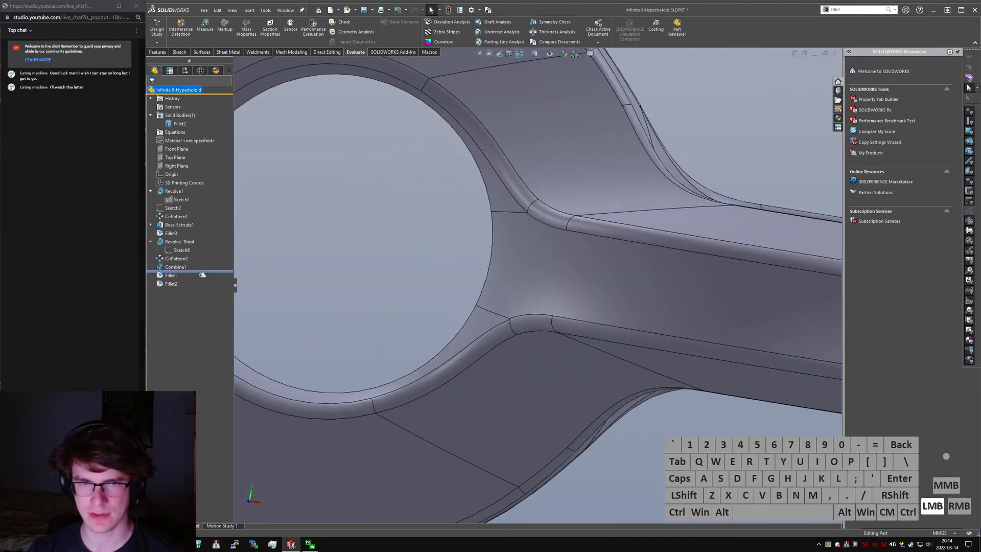
scroll(678, 280, "up", 3)
middle_click_drag(623, 277, 602, 270)
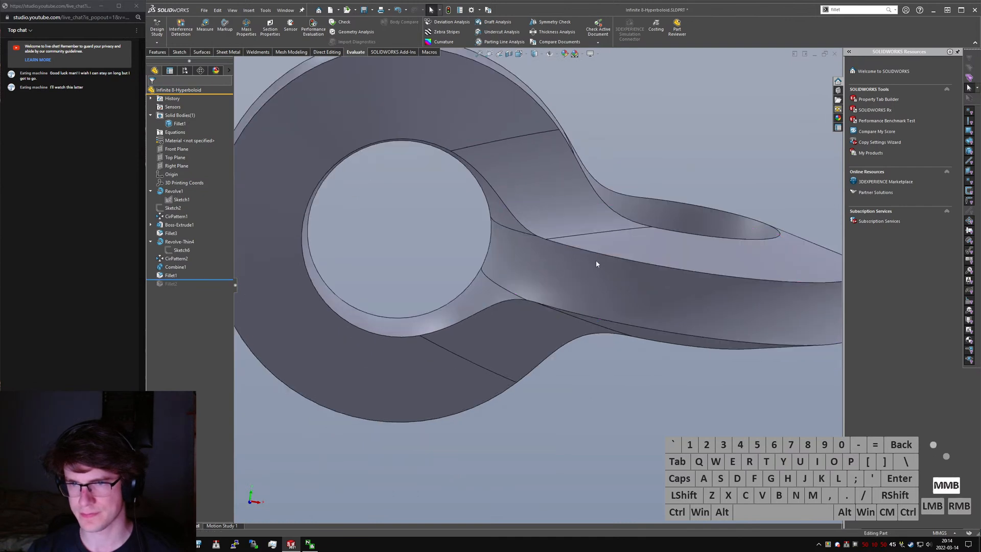
left_click(611, 257)
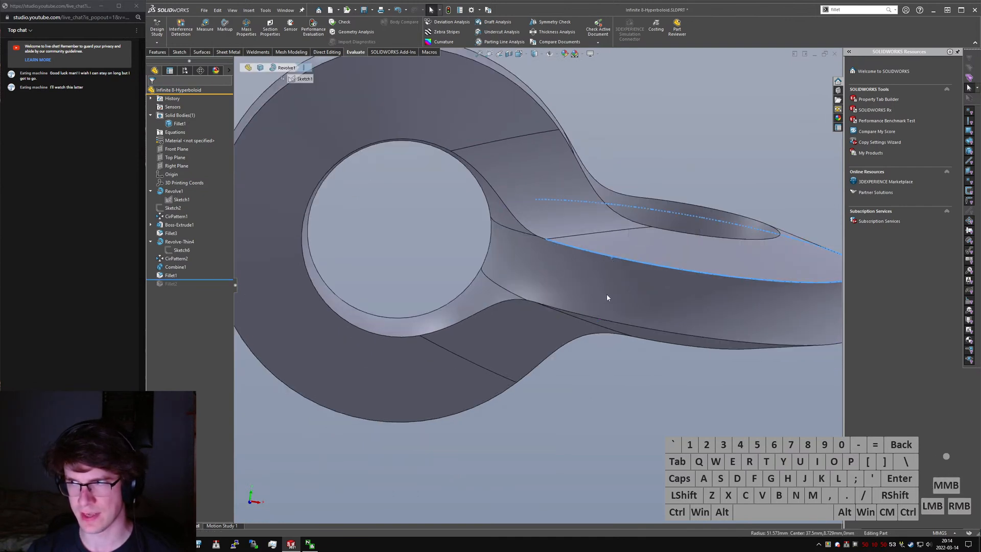
middle_click_drag(605, 297, 596, 295)
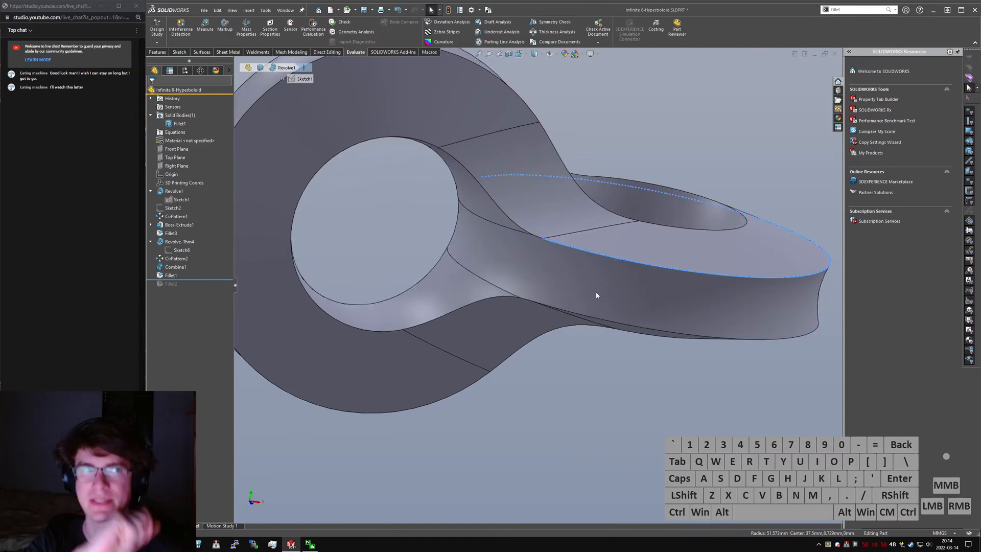
mouse_move(596, 292)
middle_mouse_down()
mouse_move(590, 276)
mouse_move(595, 284)
middle_mouse_up()
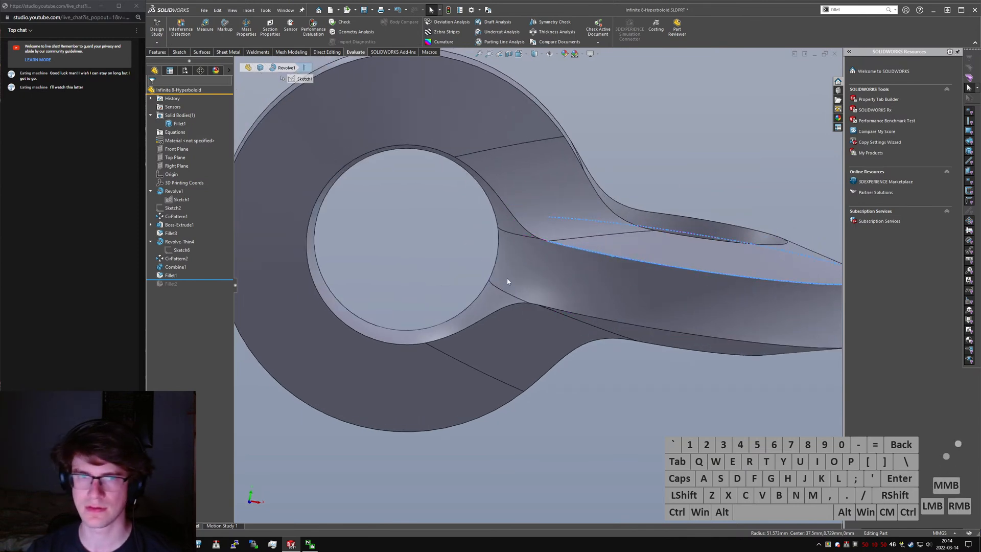
left_click_drag(203, 279, 202, 289)
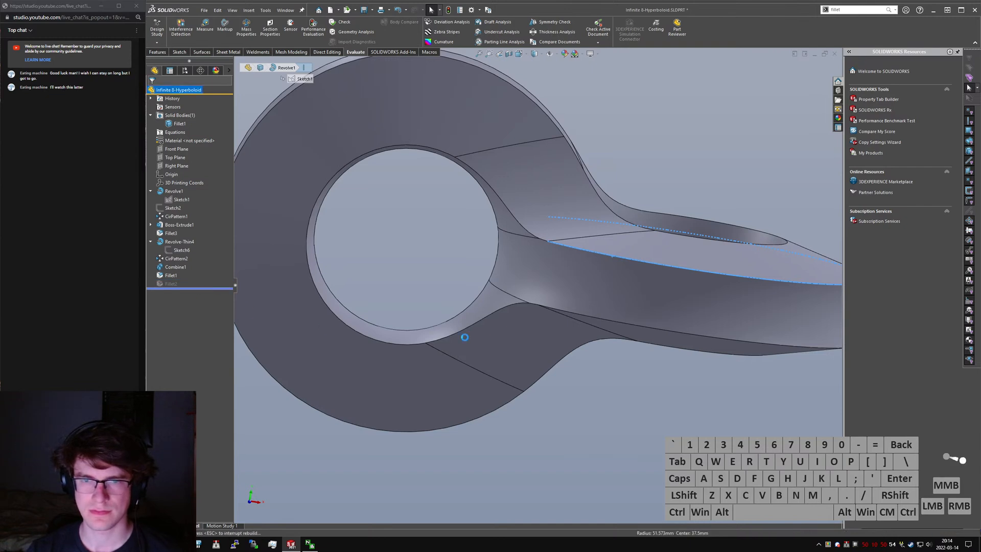
- Inspect the filleted double ring from several angles, including close views of the inner hole and junction
middle_click_drag(557, 290, 570, 316)
middle_click_drag(575, 260, 615, 166)
scroll(510, 323, "down", 5)
middle_click_drag(511, 323, 572, 174)
left_click(395, 290)
scroll(409, 296, "down", 1)
left_click(463, 311)
left_click(468, 332)
scroll(468, 332, "up", 5)
left_click(572, 174, "ctrl")
middle_click_drag(561, 219, 492, 350)
left_click(517, 251)
middle_click_drag(517, 251, 492, 138)
left_click(638, 189)
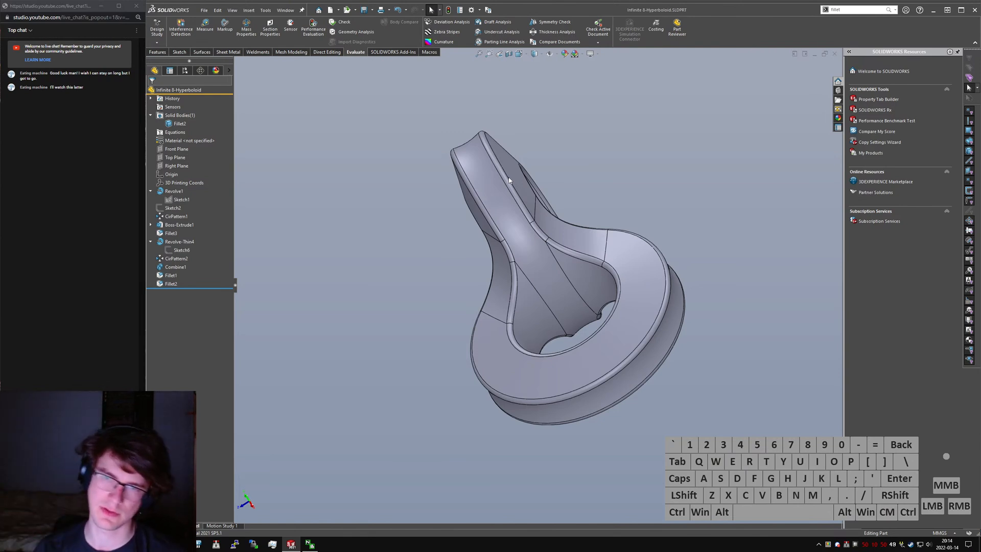
- Set Fillet1's blend radius to 35 mm and save the part
double_click(498, 276)
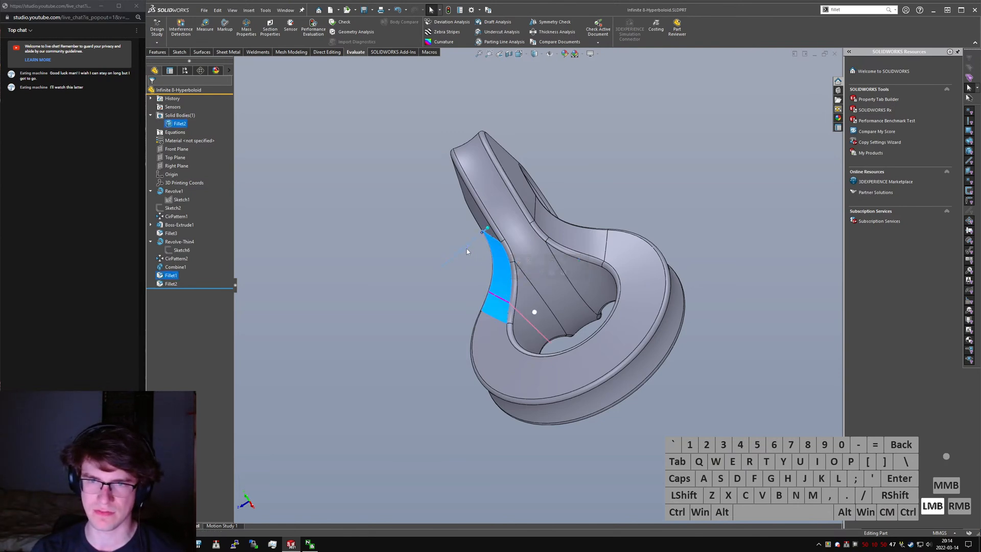
middle_click_drag(503, 273, 565, 252)
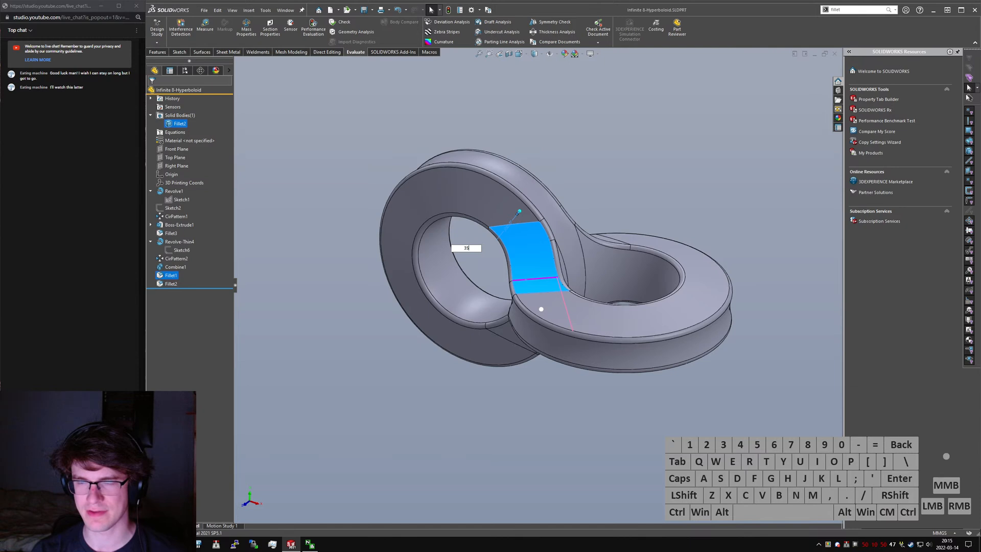
key("Return")
left_click(619, 178)
middle_click_drag(618, 178, 576, 168)
left_click(576, 168)
key("ctrl+s")
- Try changing the 25 mm dimension of Sketch1 under Revolve1 to 20 mm
middle_click_drag(531, 241, 388, 302)
left_click(180, 200)
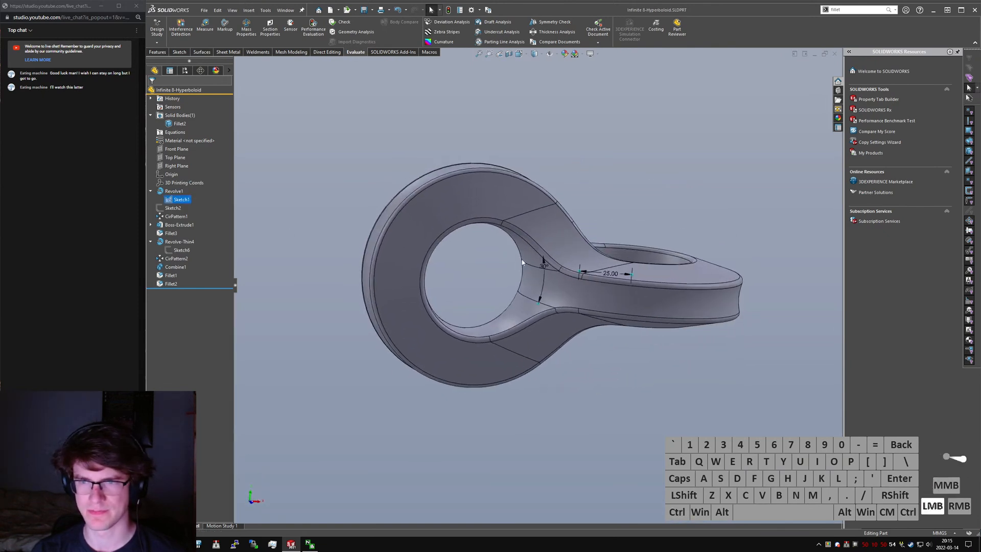
middle_click_drag(608, 272, 623, 274)
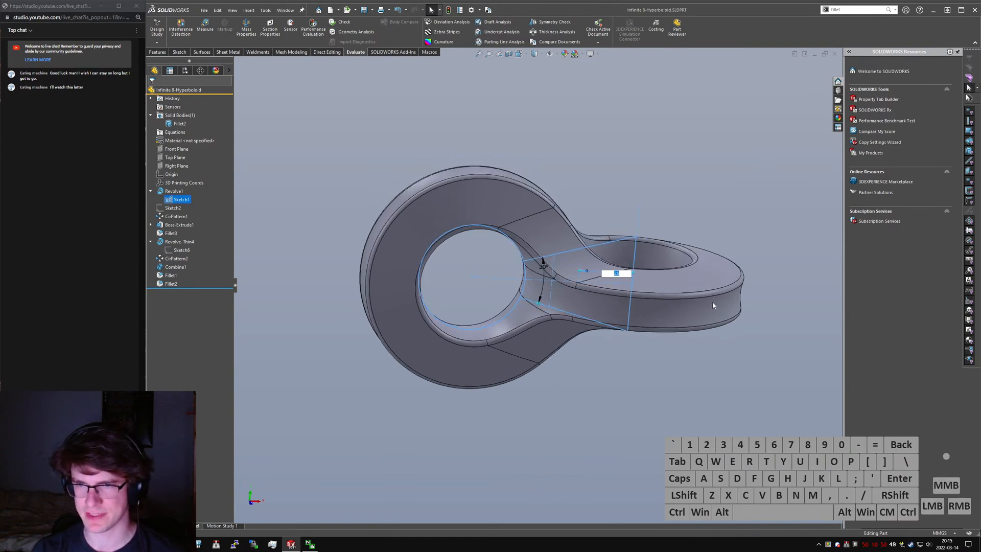
type("20")
key("Return")
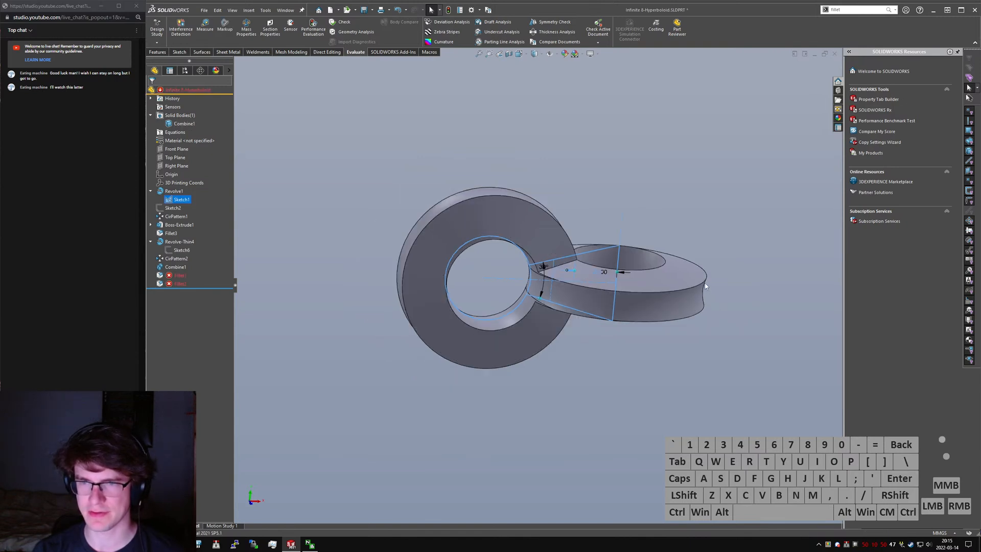
- Set the changed Sketch1 dimension back to 25 mm
scroll(562, 284, "down", 4)
double_click(636, 258)
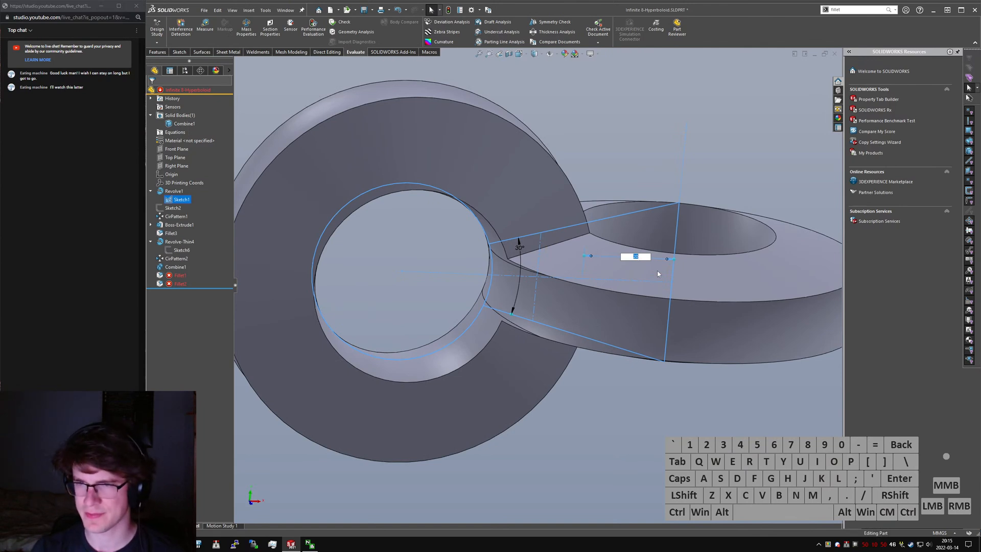
key("Return")
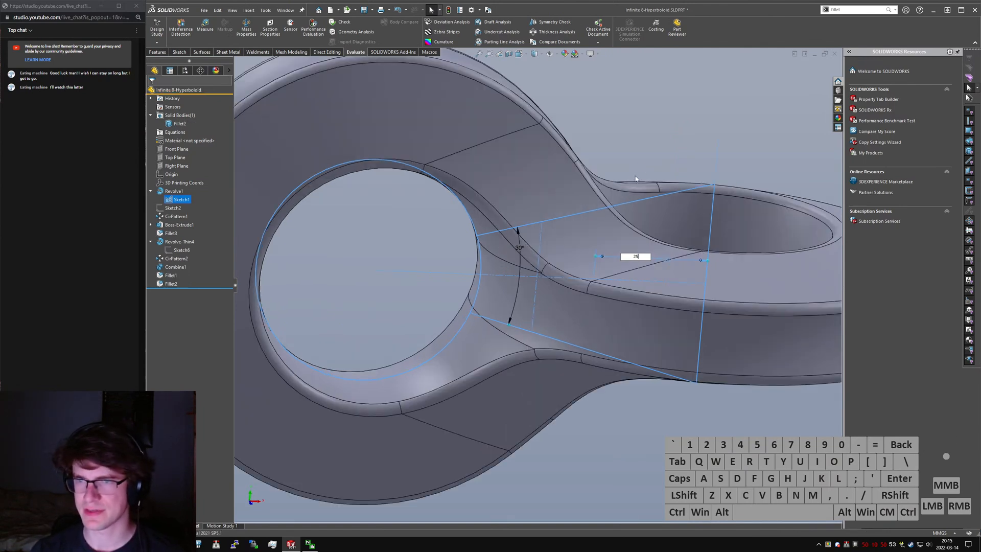
- Save the hyperboloid part and show it in isometric view
left_click(650, 154)
key("ctrl+s")
key("ctrl+7")
left_click(405, 184)
left_click(334, 106)
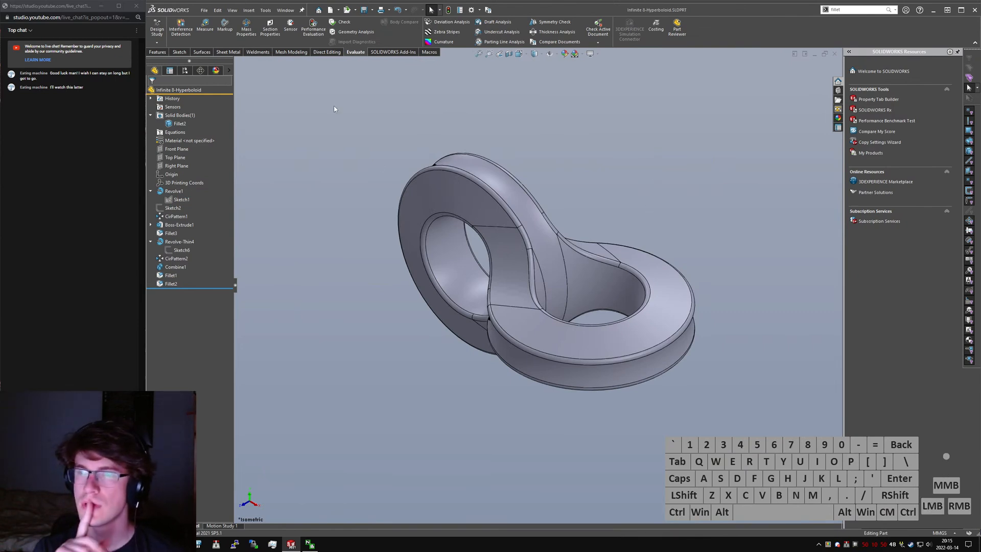
key("s")
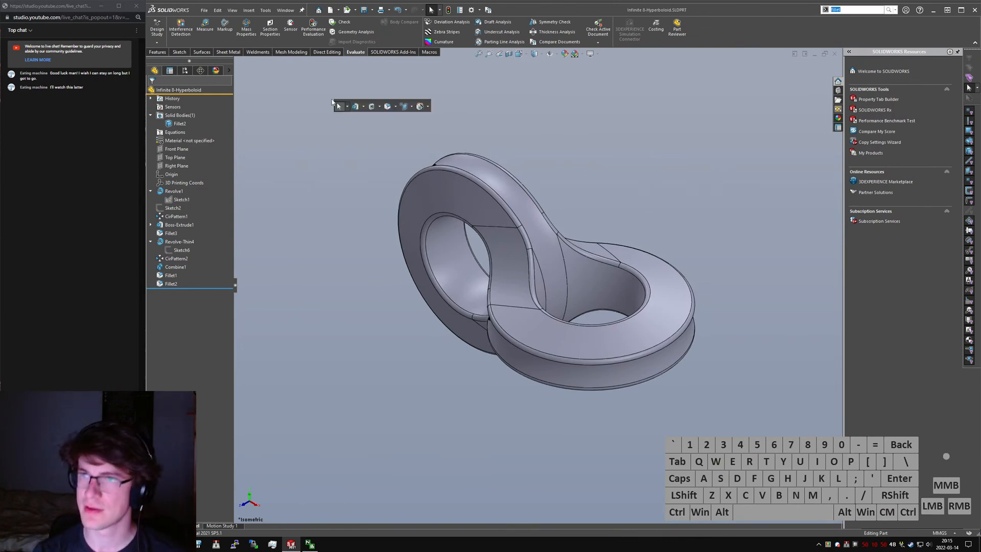
left_click(491, 22)
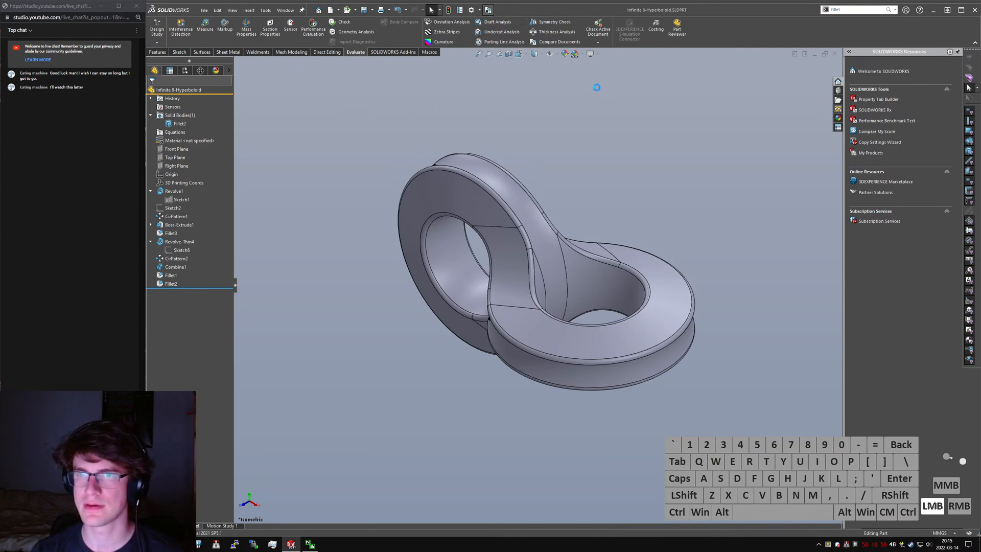
left_click(875, 76)
left_click(890, 82)
left_click(894, 93)
left_click(897, 99)
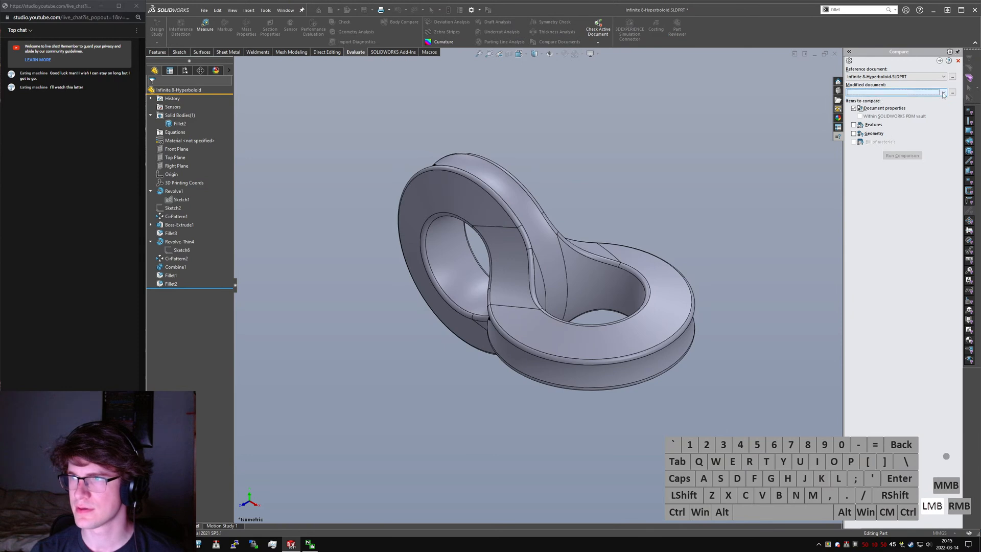
left_click(953, 95)
key("Escape")
left_click(202, 12)
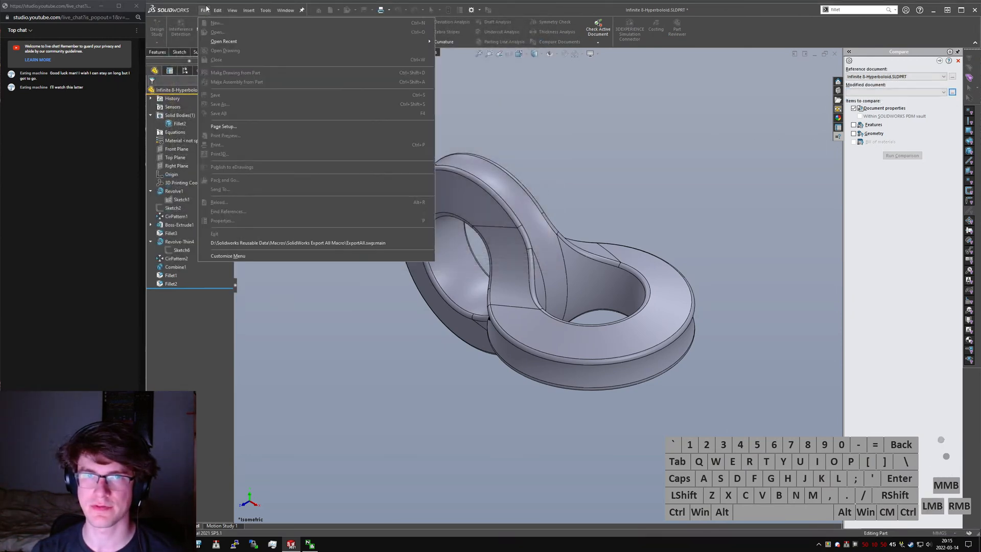
left_click(307, 42)
left_click(574, 97)
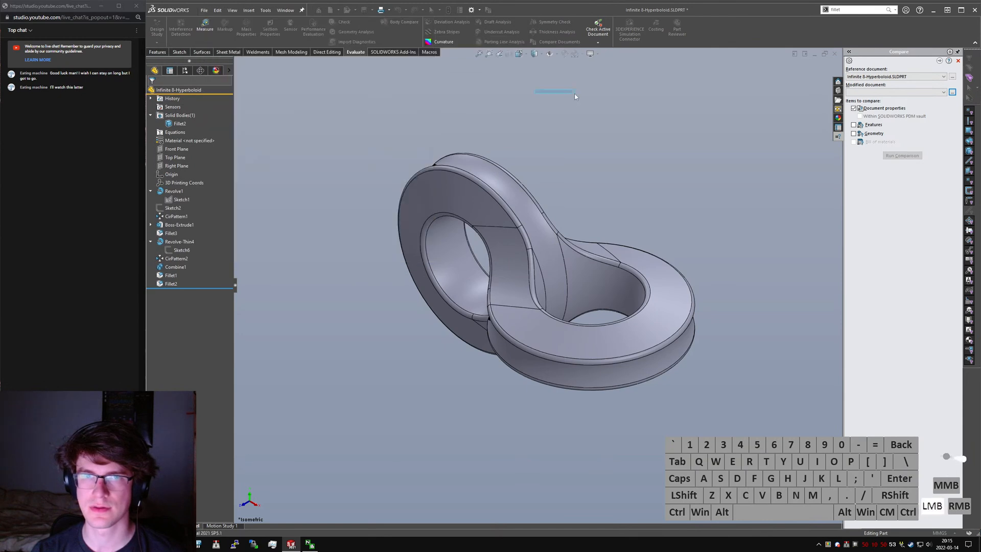
- Open the Infinite 8 part from the recent documents, show it in isometric view and save it
left_click(204, 10)
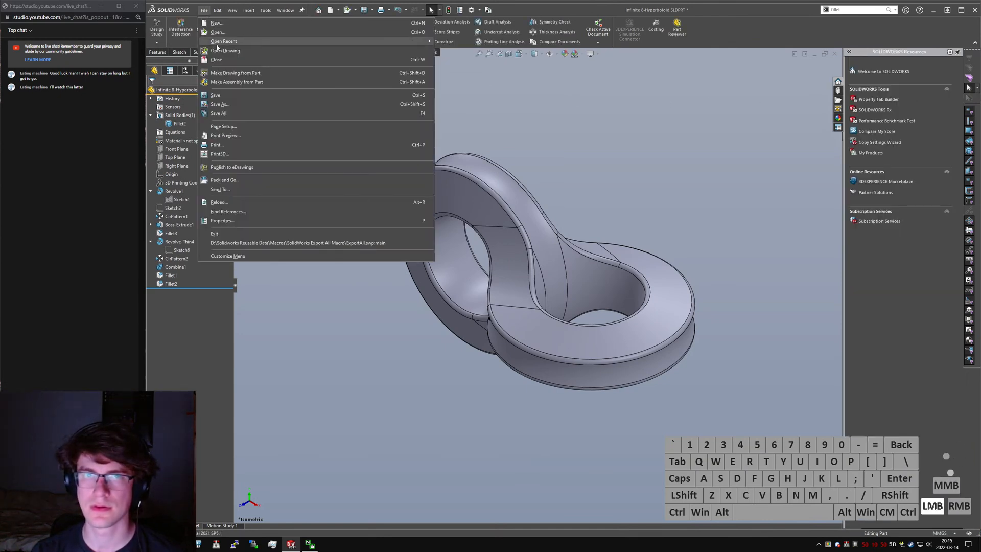
left_click(224, 41)
left_click(510, 97)
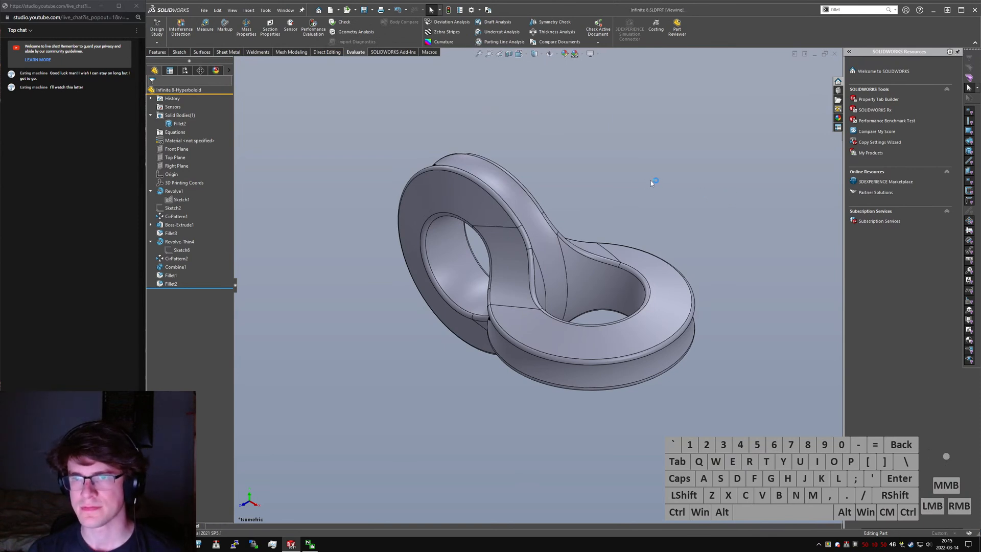
left_click(615, 185)
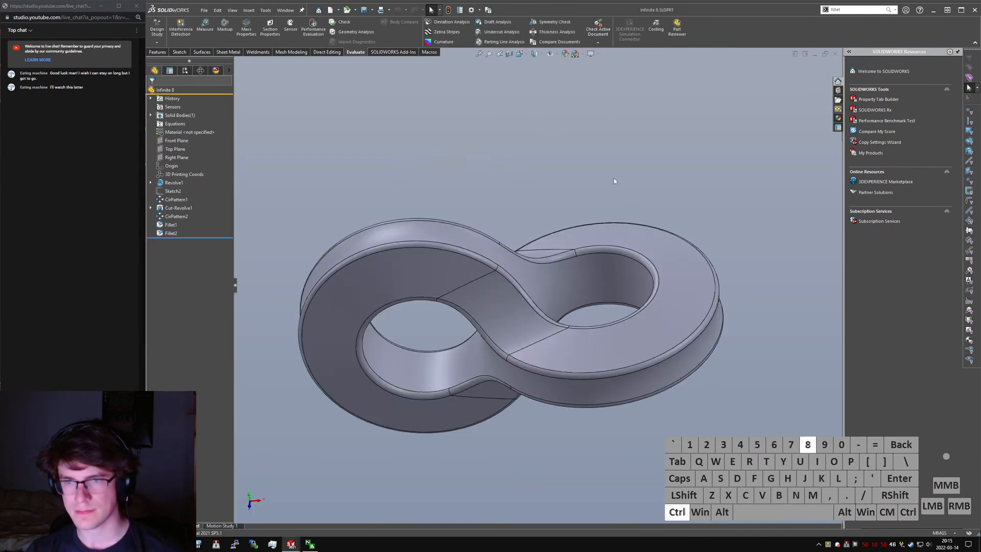
key("ctrl+7")
key("ctrl+s")
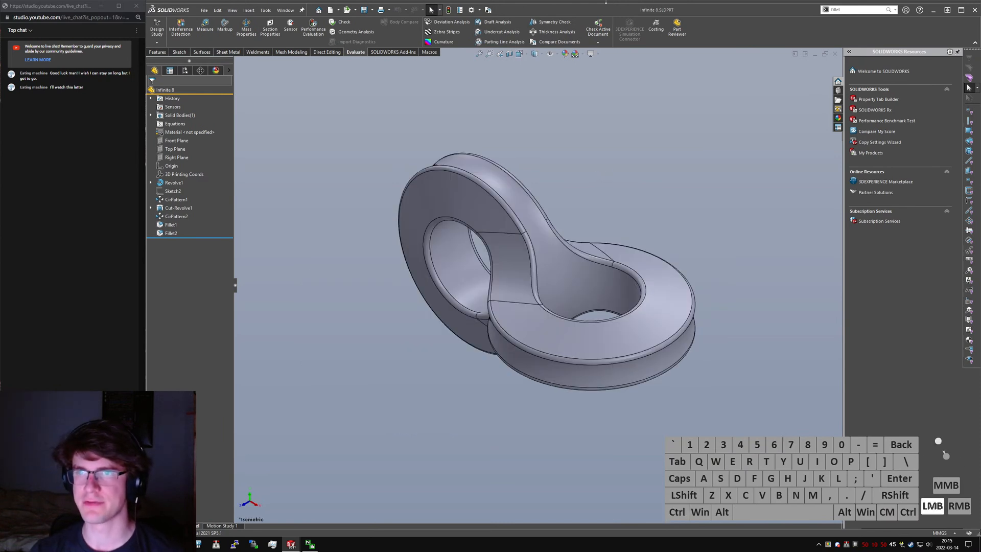
- Run a geometry-only document comparison with Infinite 8-Hyperboloid.SLDPRT as reference and Infinite 8.SLDPRT as modified document
left_click(487, 10)
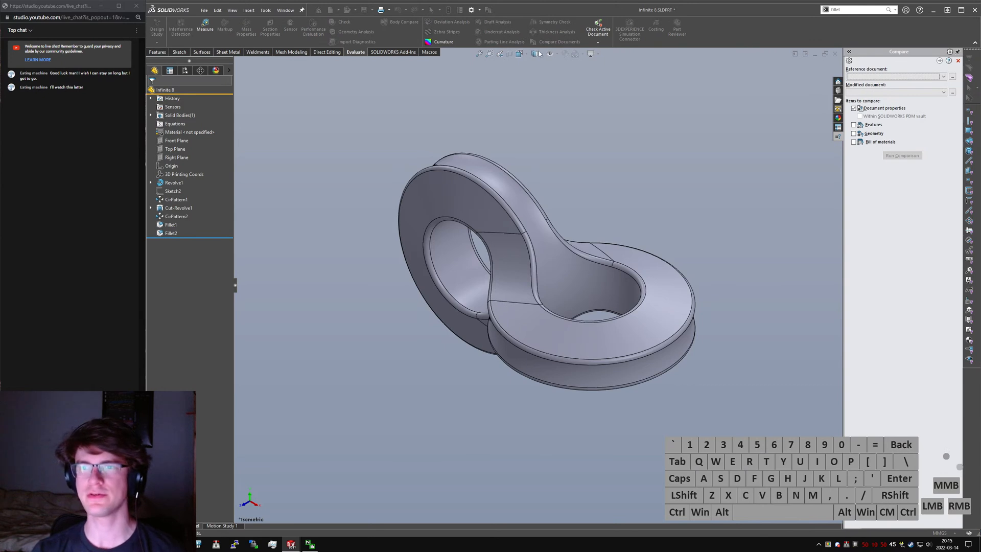
left_click(890, 77)
left_click(890, 89)
left_click(892, 92)
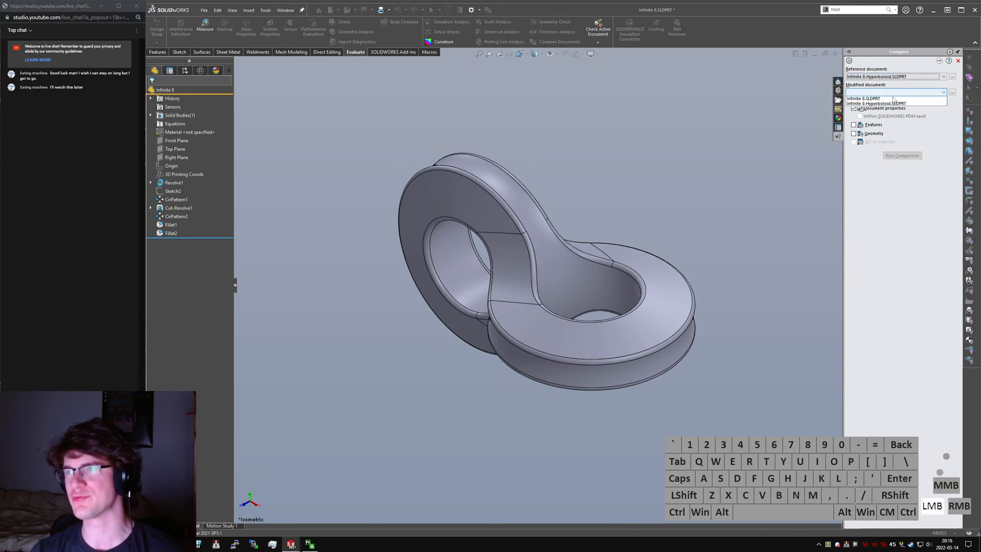
left_click(888, 99)
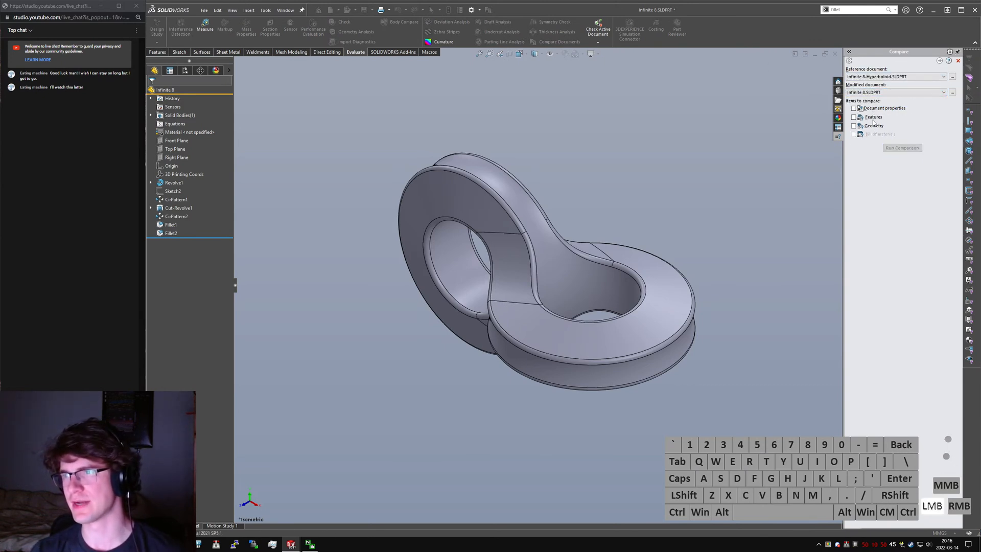
left_click(873, 125)
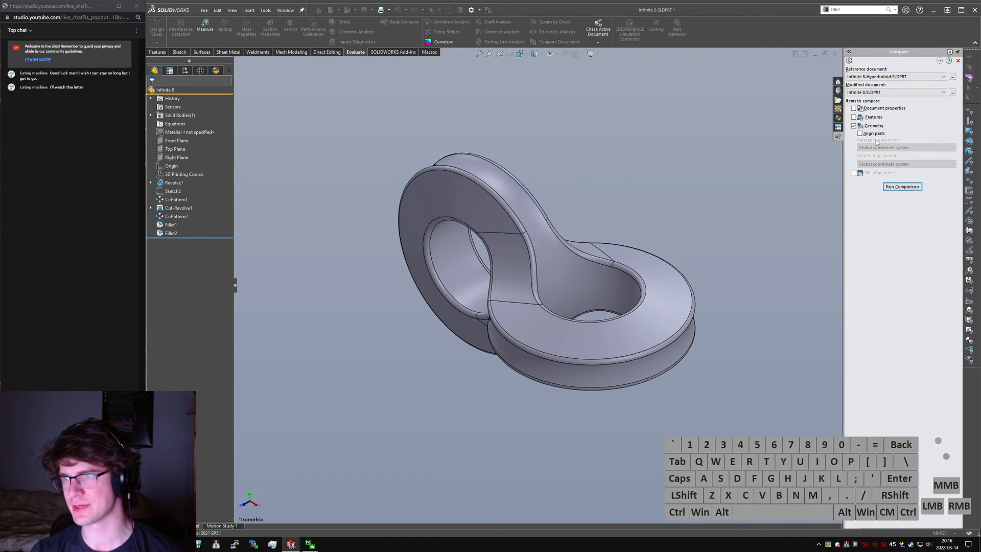
left_click(899, 187)
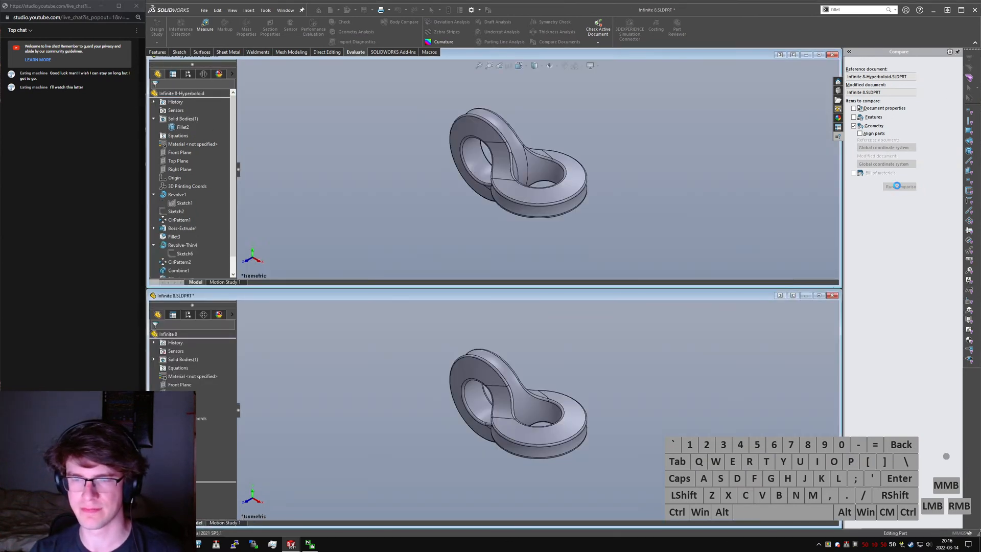
- Arrange the two compared part windows side by side and collapse both feature trees
left_click(792, 297)
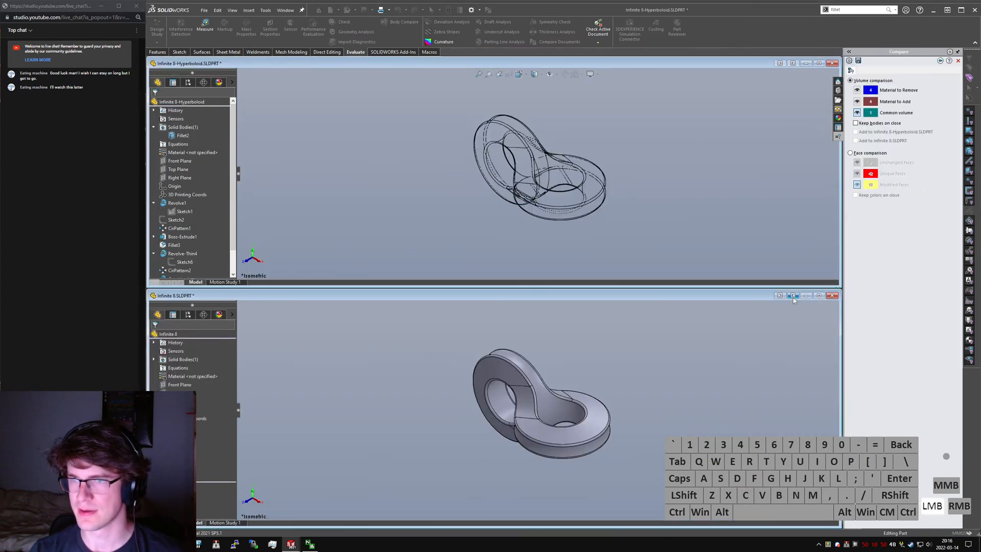
left_click(792, 64)
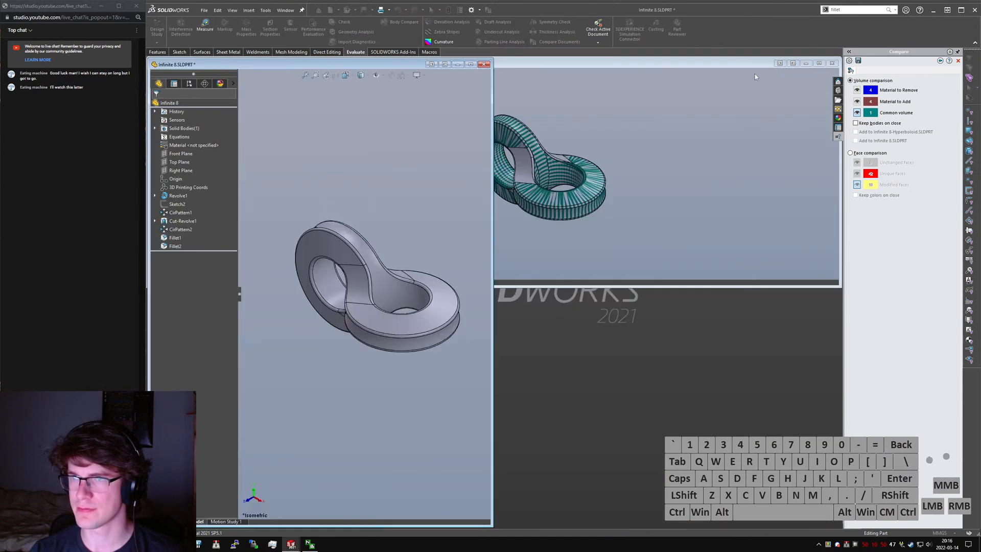
left_click(444, 64)
left_click(444, 65)
left_click(779, 63)
left_click(586, 296)
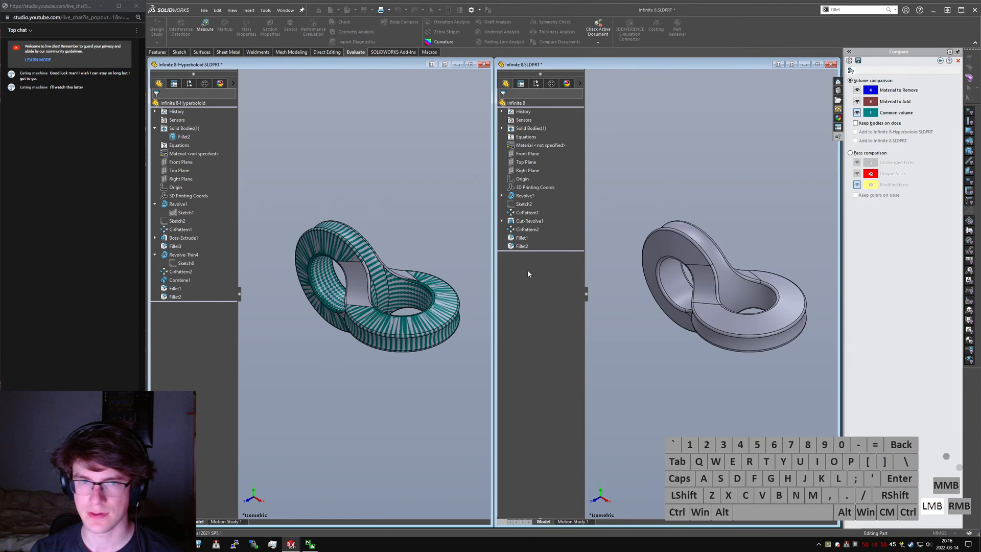
left_click(237, 298)
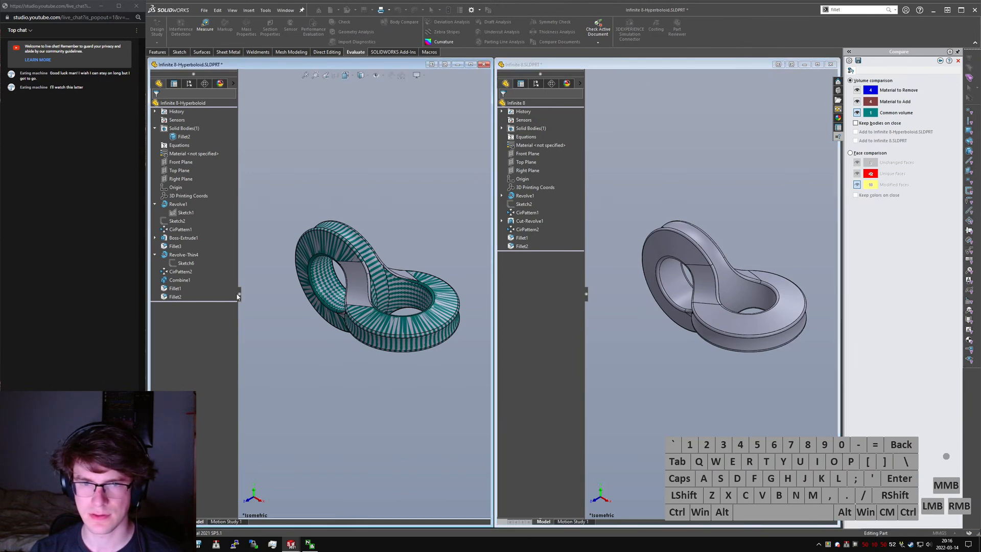
left_click(238, 295)
left_click(587, 294)
left_click(586, 294)
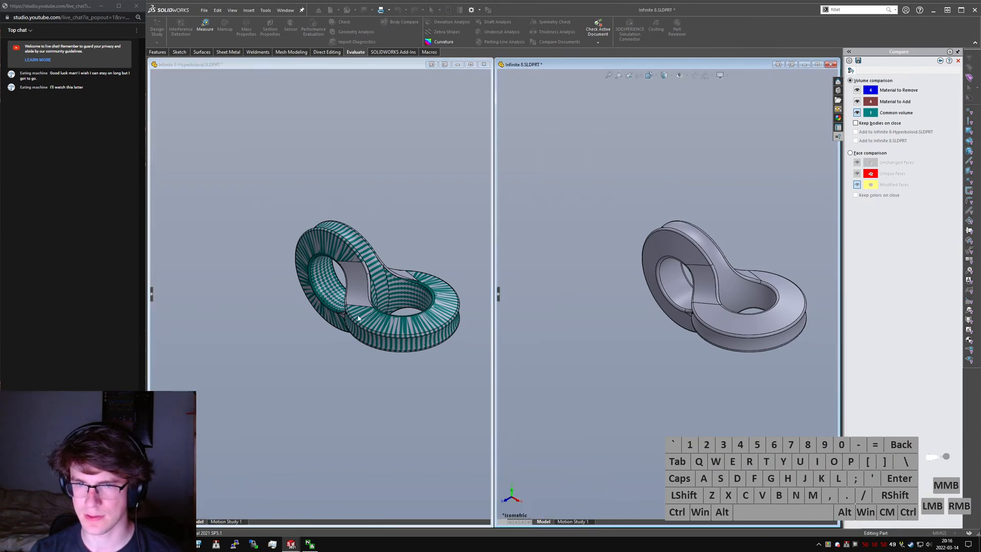
- Examine the volume comparison from several angles, toggling the common volume and checking the material to add around the junction
scroll(412, 296, "down", 4)
scroll(345, 322, "up", 3)
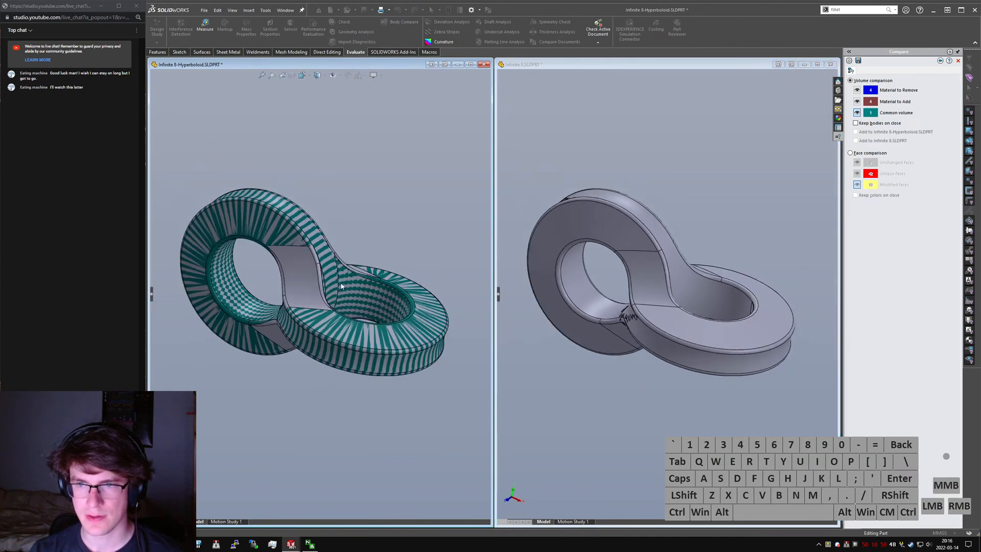
middle_click_drag(329, 282, 430, 248)
scroll(347, 289, "down", 2)
scroll(394, 238, "up", 1)
mouse_move(295, 272)
middle_mouse_down()
mouse_move(287, 279)
mouse_move(307, 265)
middle_mouse_up()
scroll(815, 187, "down", 2)
left_click(857, 113)
left_click(857, 113)
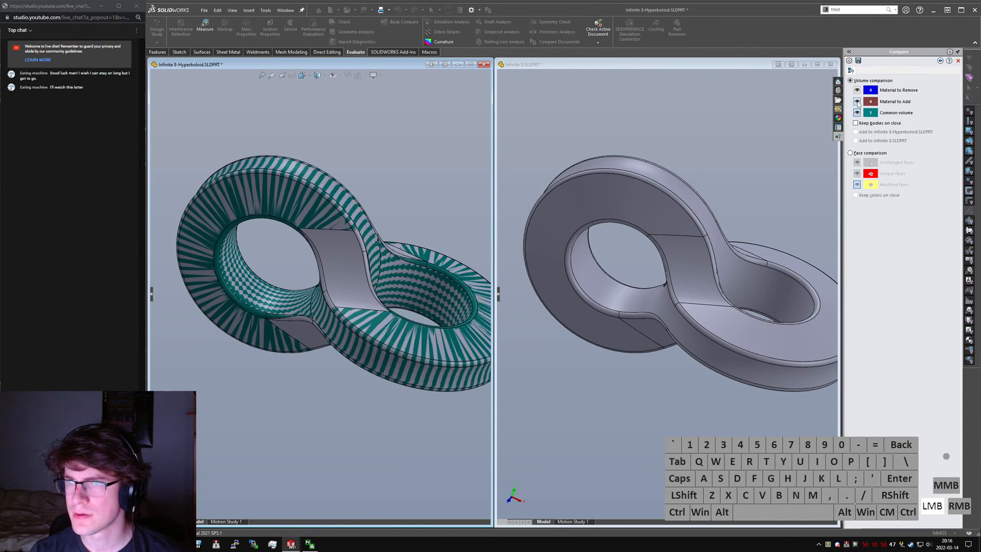
left_click(857, 113)
middle_click_drag(689, 230, 660, 231)
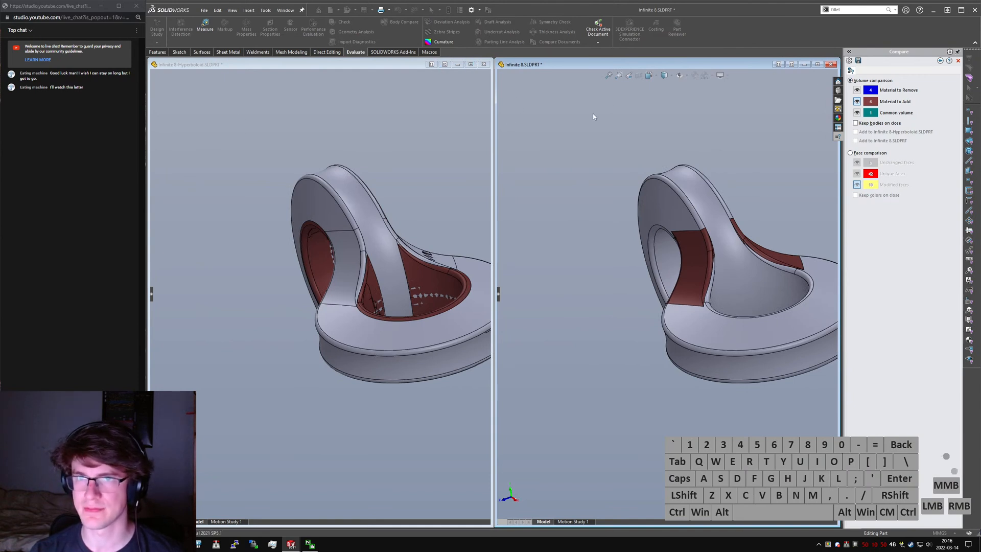
- Expand the hyperboloid part's feature tree and examine the Fillet1 blend faces in both parts to compare their radii
left_click(148, 291)
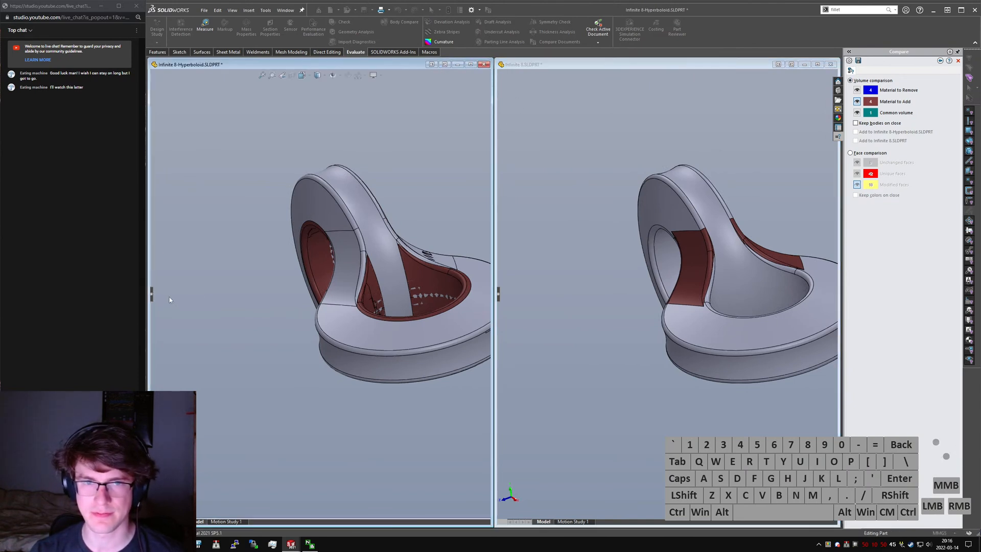
left_click(151, 294)
left_click(174, 289)
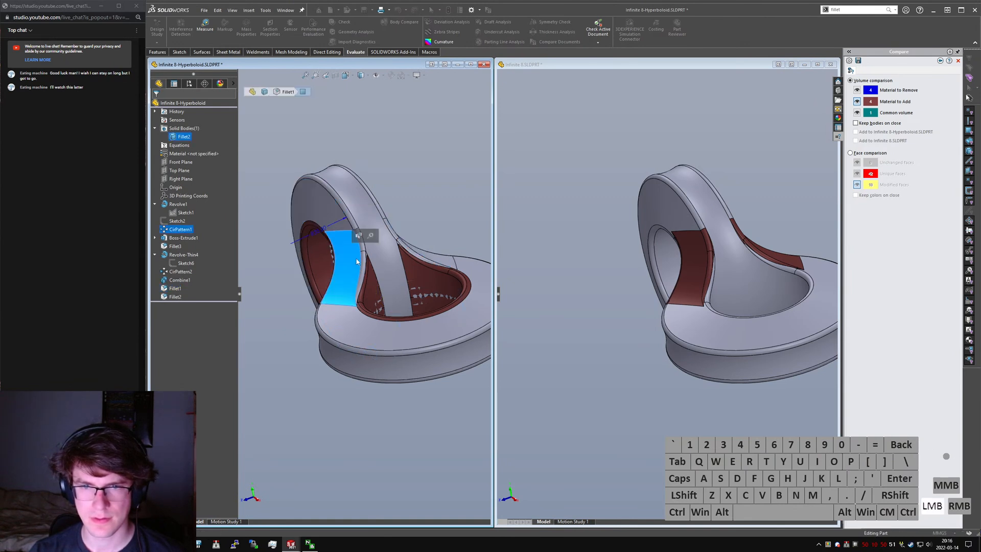
left_click(672, 261)
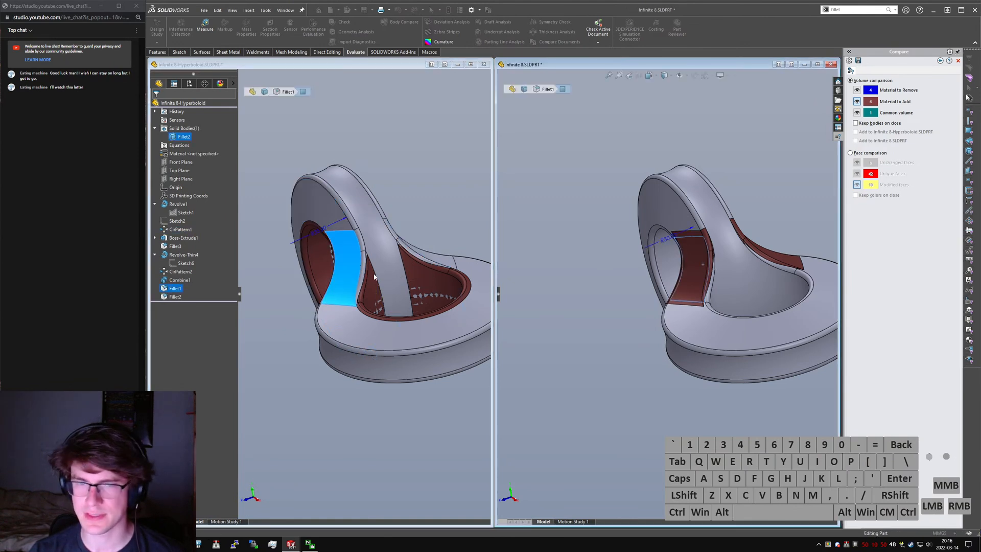
left_click(359, 270)
right_click(175, 288)
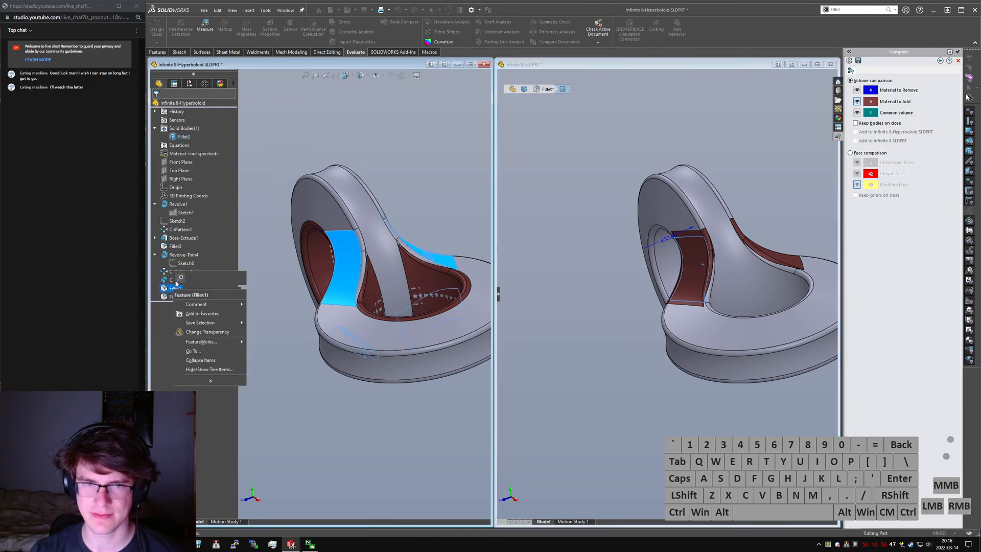
left_click(609, 245)
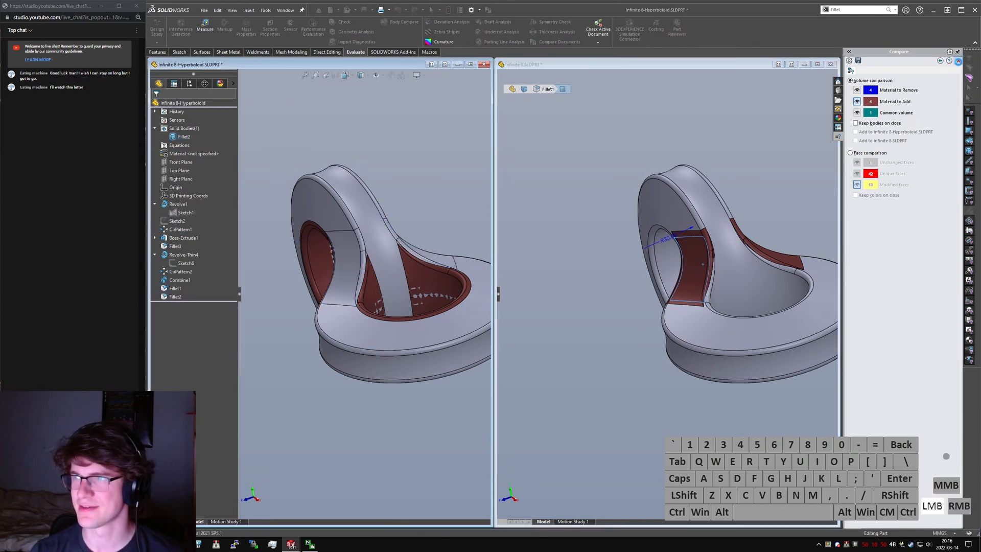
- Close the comparison and set the hyperboloid part's Fillet1 radius to 30 mm
left_click(957, 60)
left_click(355, 276)
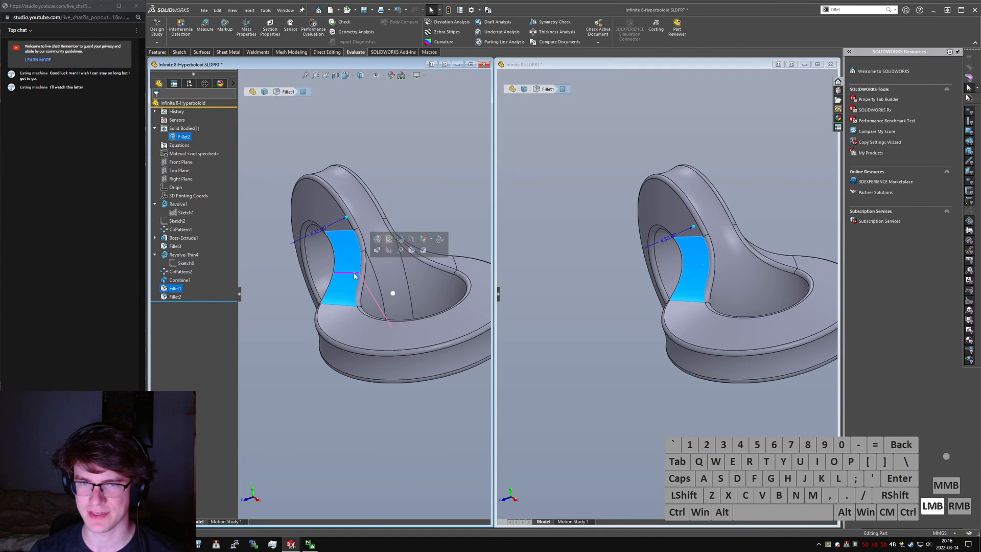
double_click(319, 231)
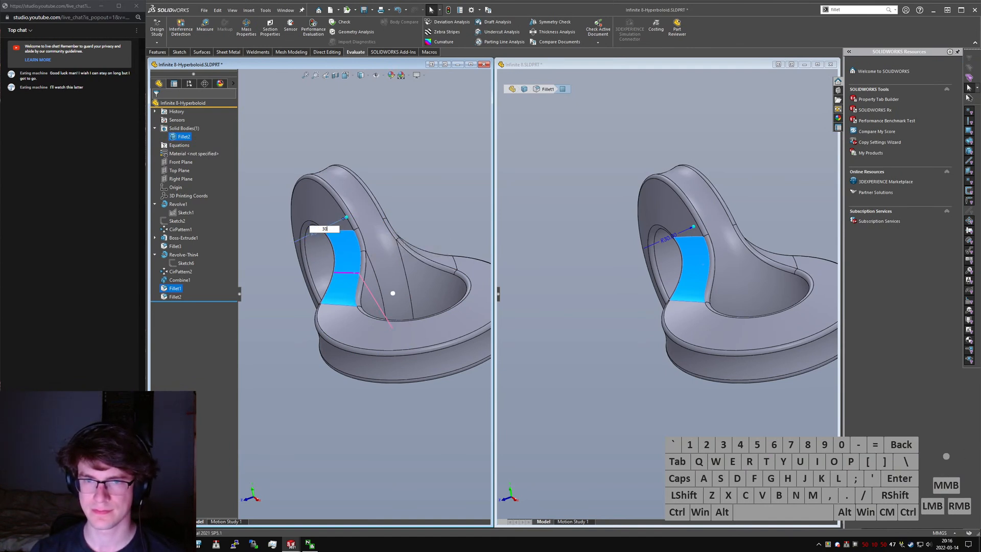
type("30")
key("Return")
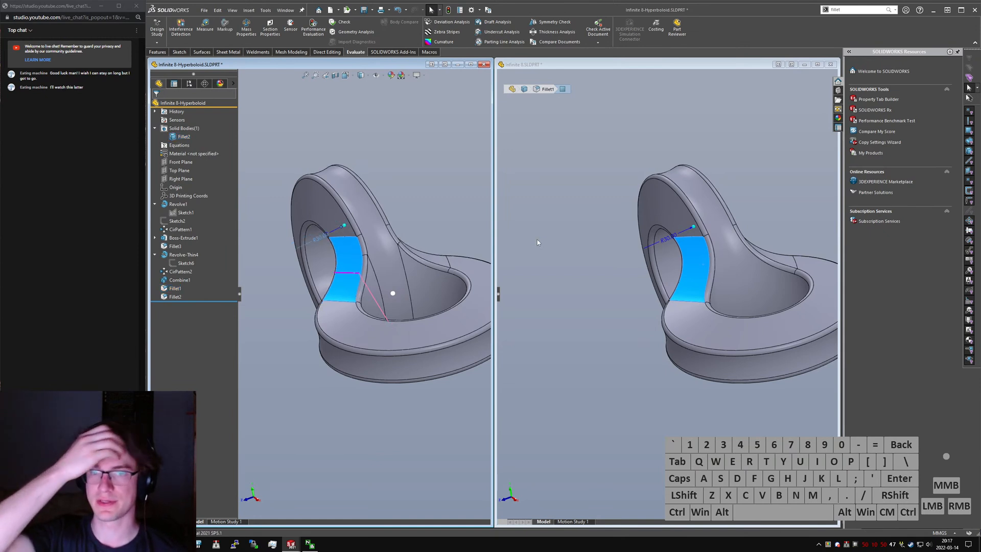
- Rebuild and save the hyperboloid part, clear the face selection in the original part, and collapse the hyperboloid's feature tree
left_click(394, 148)
key("ctrl+q")
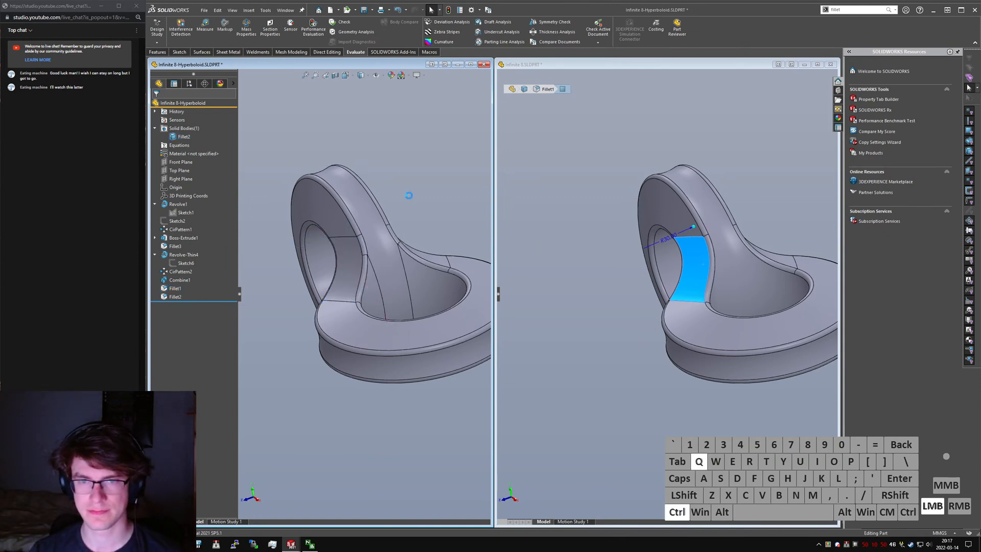
key("ctrl+s")
left_click(510, 195)
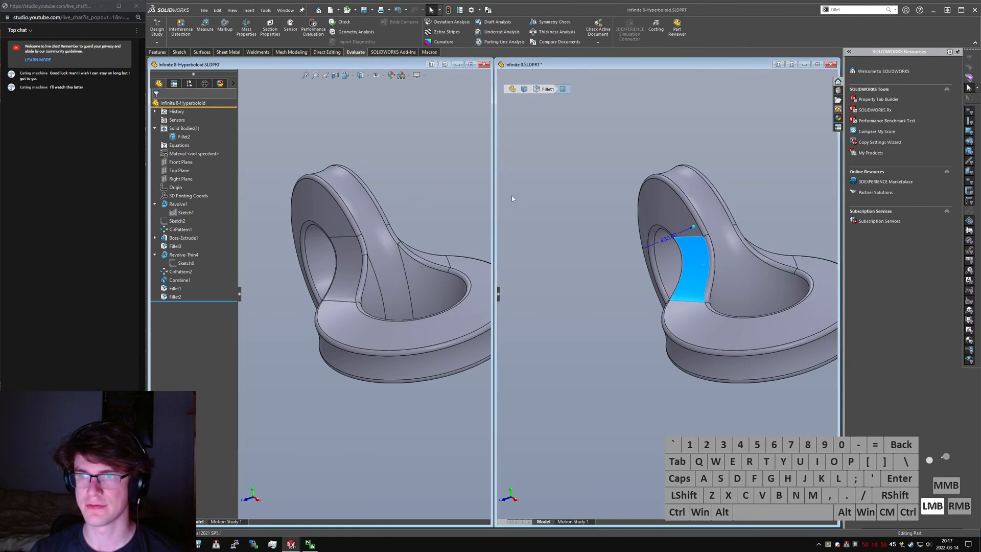
left_click(250, 203)
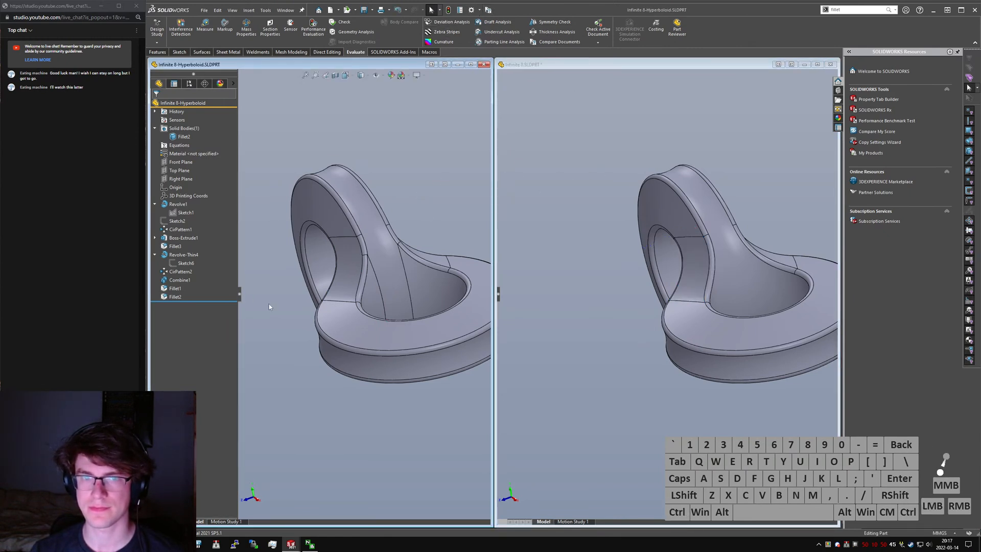
left_click(239, 294)
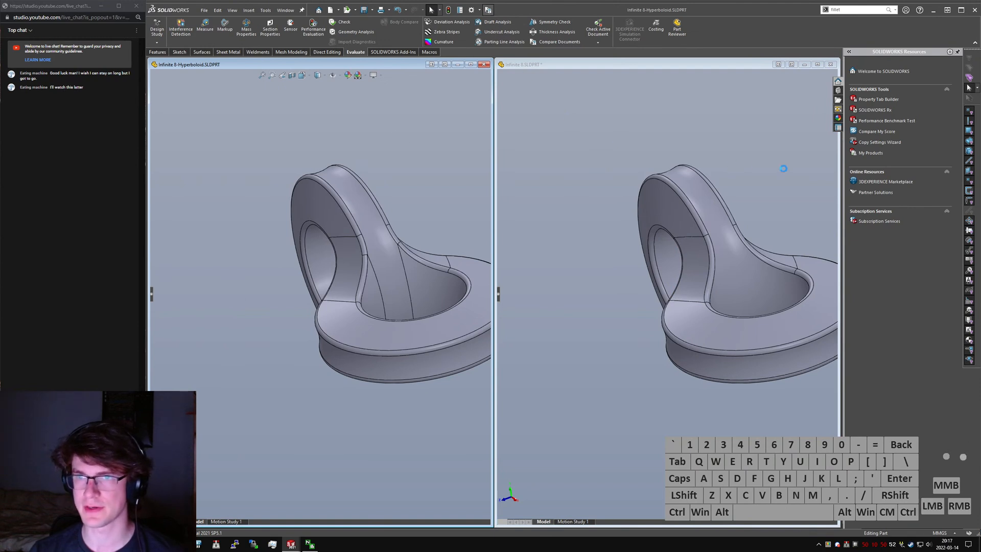
- Run a geometry-only comparison with Infinite 8.SLDPRT as the reference and Infinite 8-Hyperboloid.SLDPRT as the modified document
left_click(943, 76)
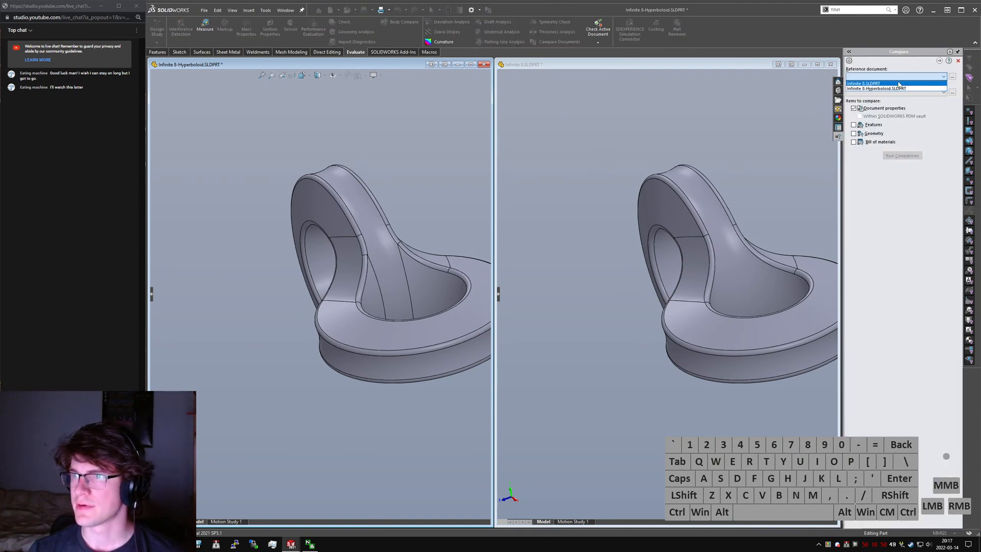
left_click(899, 83)
left_click(944, 92)
left_click(944, 91)
left_click(873, 106)
left_click(871, 109)
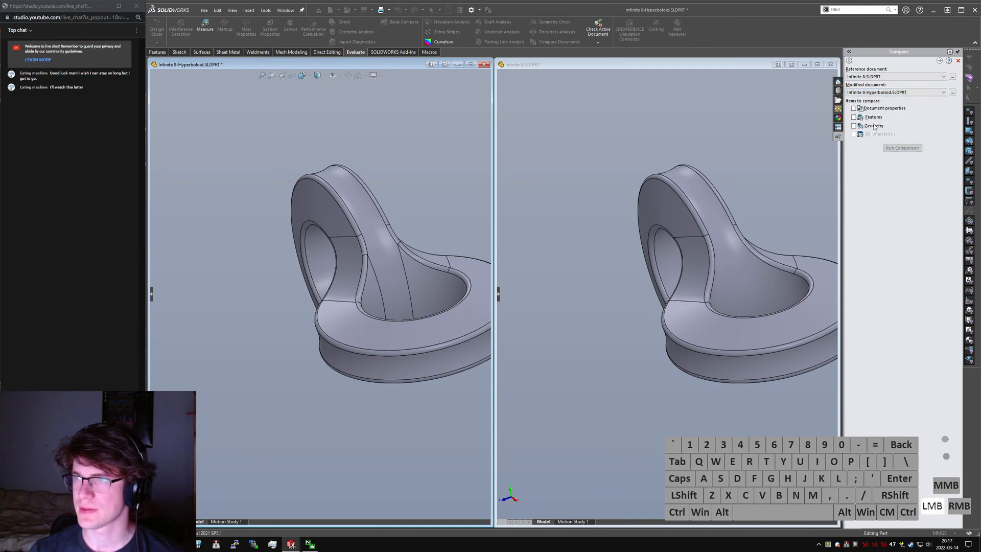
left_click(871, 125)
left_click(896, 187)
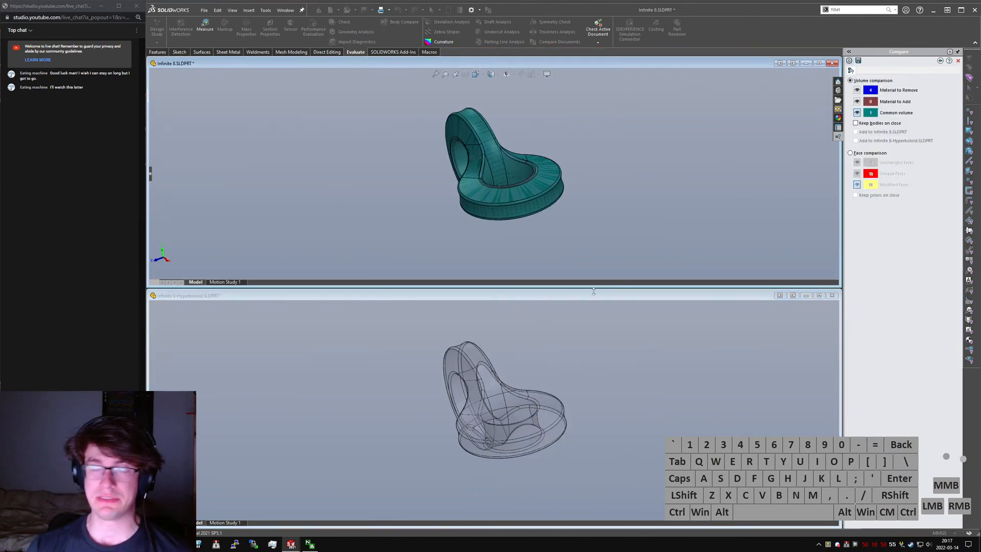
- Tile the Infinite 8 and Infinite 8-Hyperboloid windows side by side with the whole model in view
middle_click_drag(440, 197, 547, 153)
scroll(497, 185, "down", 2)
scroll(547, 153, "down", 2)
left_click(779, 62)
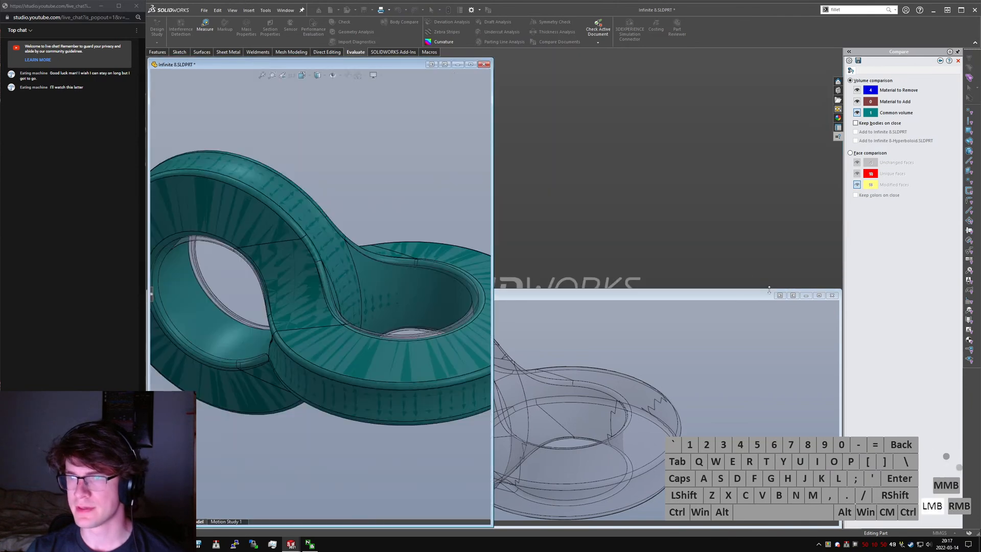
left_click(792, 295)
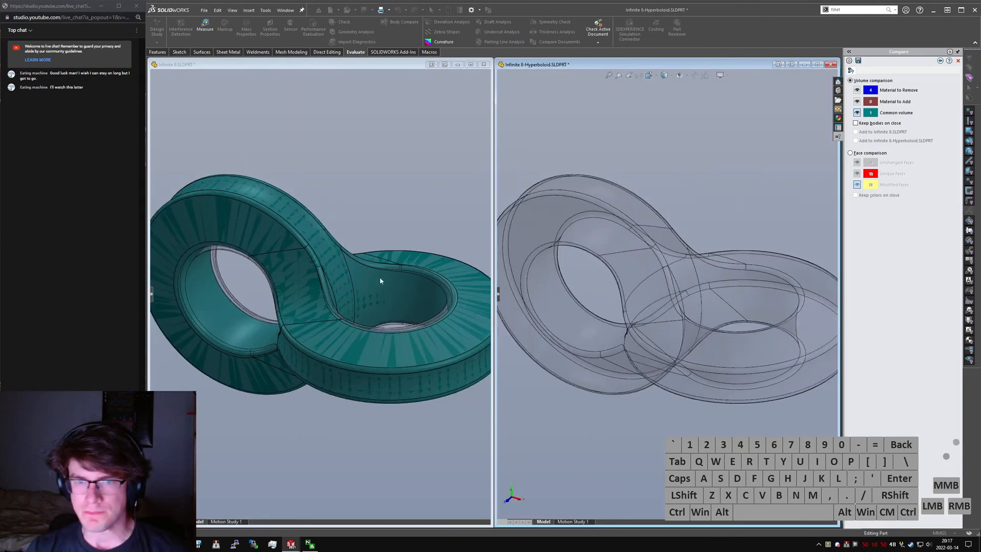
middle_click(380, 291)
middle_click(380, 290)
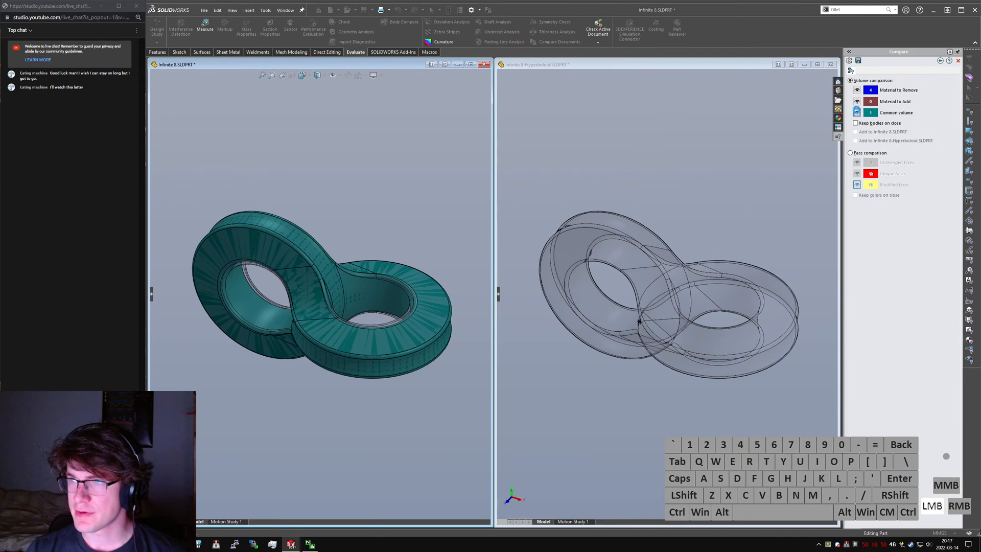
- Hide the common volume and show only the material to remove, checking where it lies on both rings
left_click(856, 112)
left_click(857, 90)
scroll(294, 259, "down", 5)
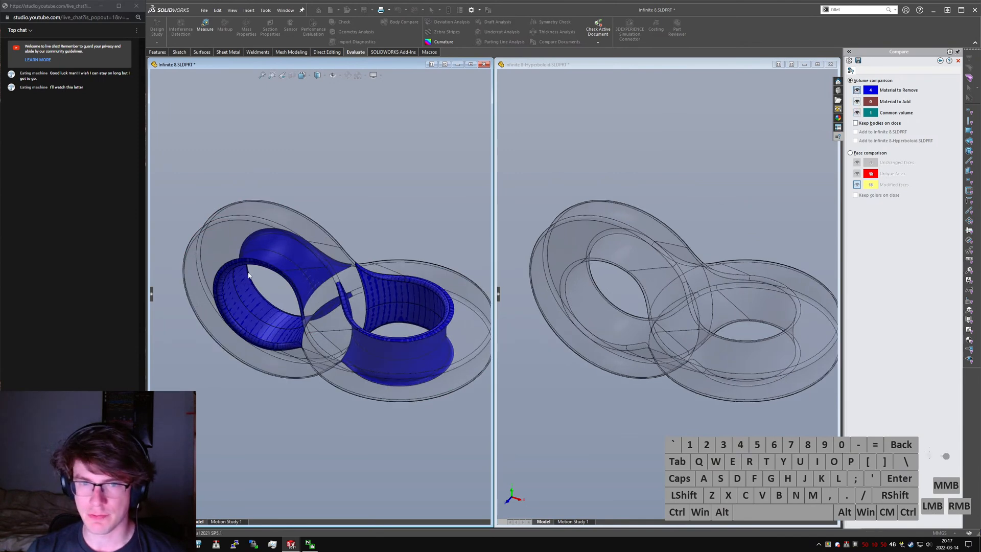
middle_click_drag(295, 263, 280, 311)
scroll(327, 286, "up", 3)
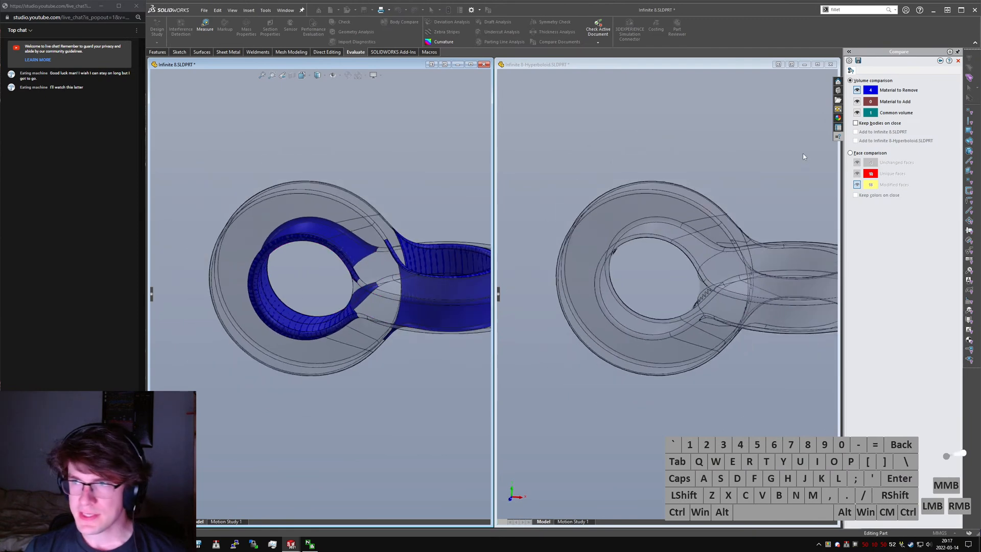
- Switch the display from material to remove to material to add and check the junction for added volume
left_click(857, 90)
left_click(857, 102)
middle_click_drag(667, 261, 723, 221)
scroll(717, 183, "down", 2)
scroll(722, 218, "up", 1)
scroll(810, 163, "down", 1)
left_click(857, 101)
- Show the material to remove again and examine its bodies along the ring bores and blends from several angles
left_click(856, 90)
scroll(320, 257, "up", 2)
scroll(357, 254, "down", 3)
middle_click_drag(356, 268, 327, 221)
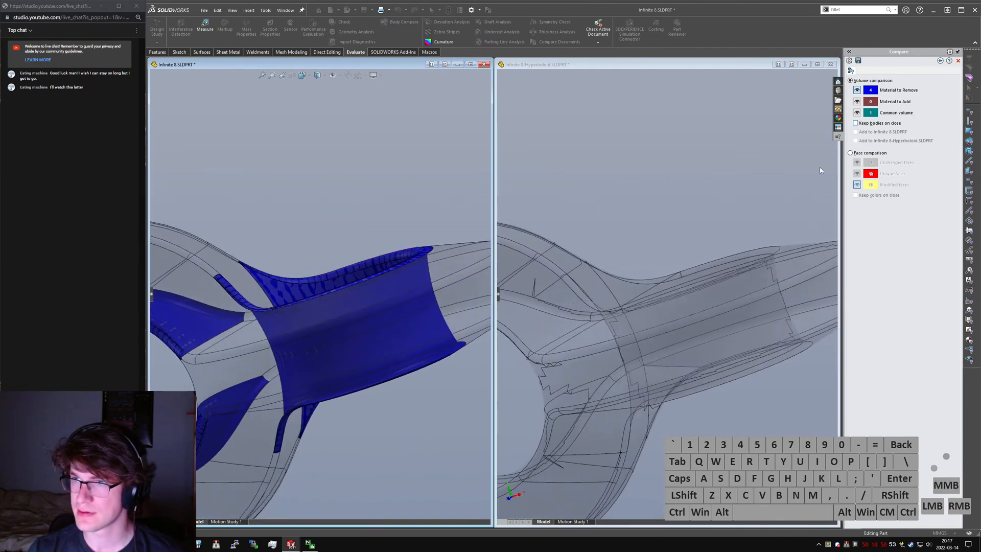
scroll(424, 328, "up", 3)
middle_click_drag(424, 329, 439, 329)
scroll(270, 328, "up", 2)
scroll(260, 328, "down", 5)
middle_click_drag(255, 344, 208, 380)
scroll(209, 377, "up", 3)
scroll(218, 249, "down", 5)
middle_click_drag(218, 244, 464, 238)
scroll(465, 242, "down", 2)
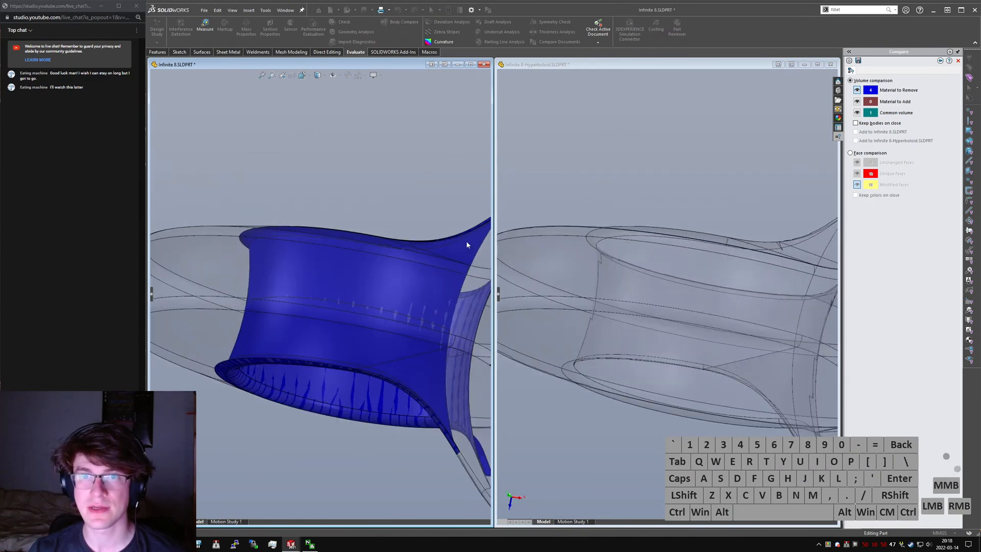
- Search the available commands for "section"
left_click(159, 52)
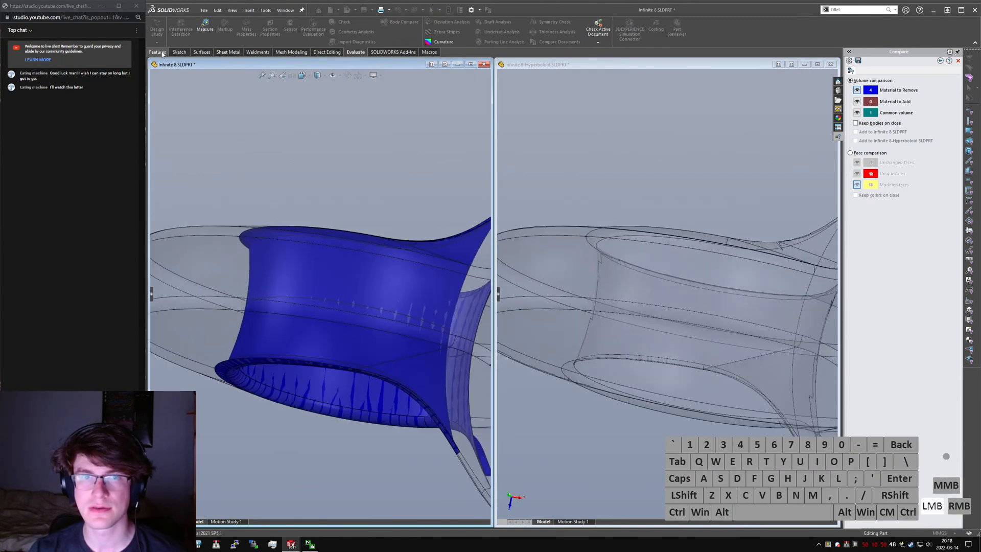
type("ssection")
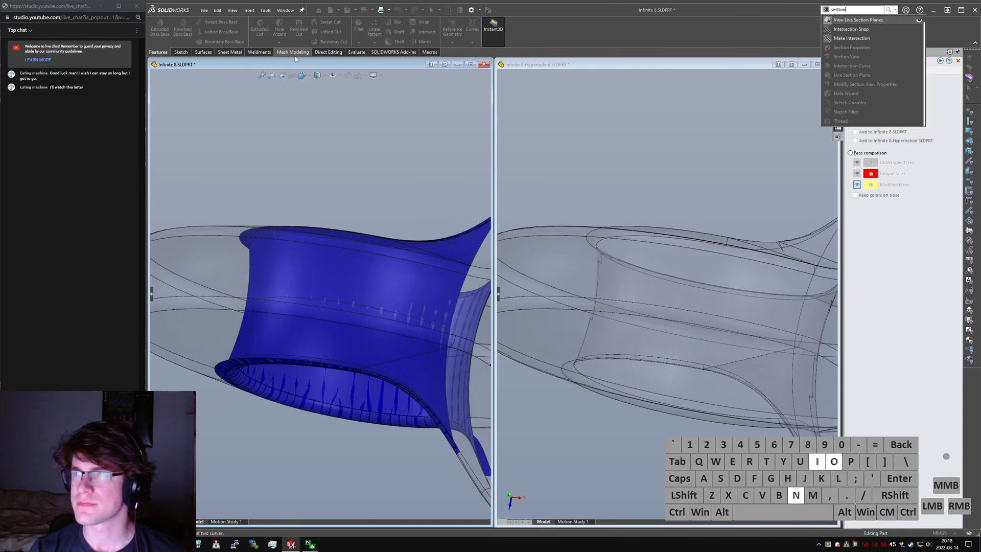
scroll(415, 151, "up", 5)
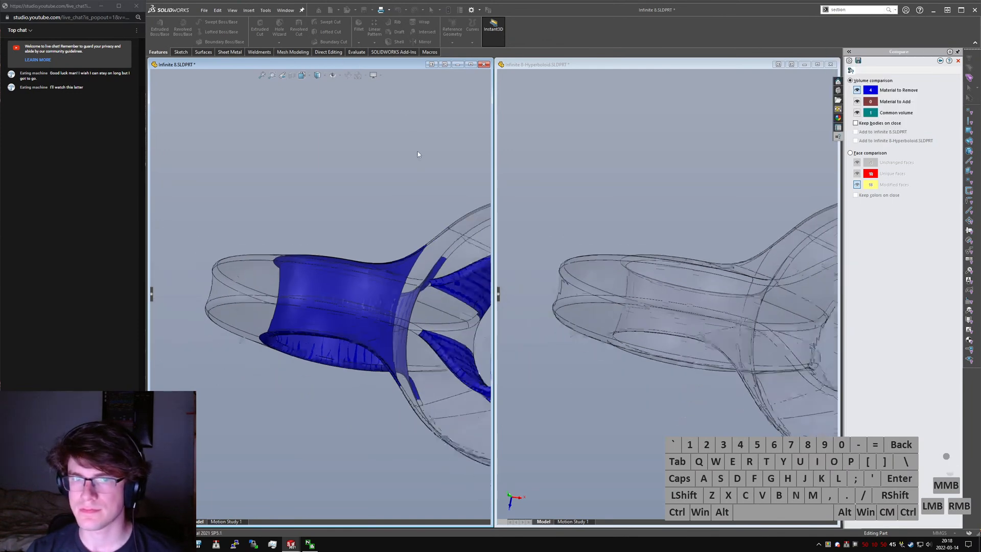
- Examine the material to remove where the two rings meet, ending in the front view
middle_click_drag(310, 180, 345, 258)
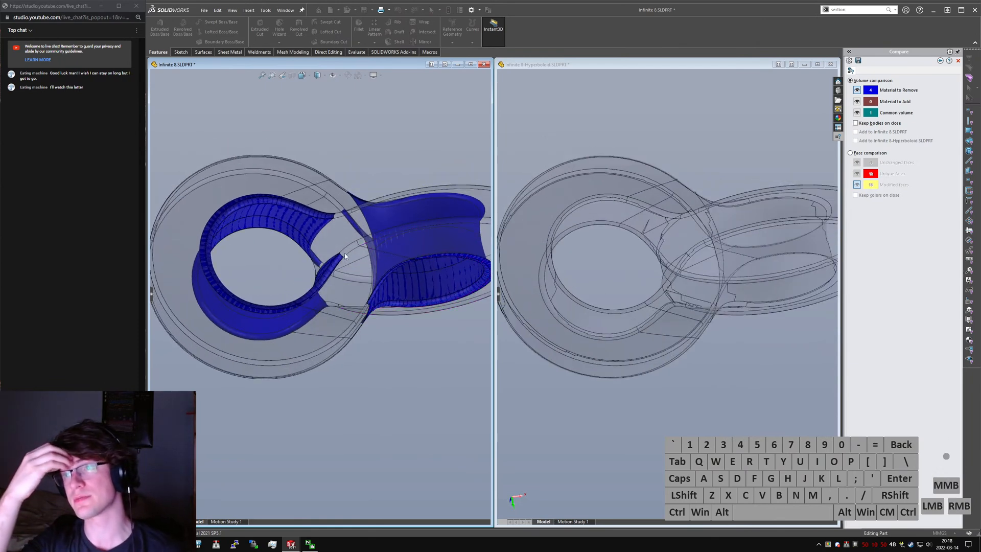
scroll(345, 266, "up", 3)
scroll(352, 235, "down", 1)
middle_click_drag(353, 234, 339, 290)
scroll(340, 284, "up", 1)
scroll(319, 275, "down", 3)
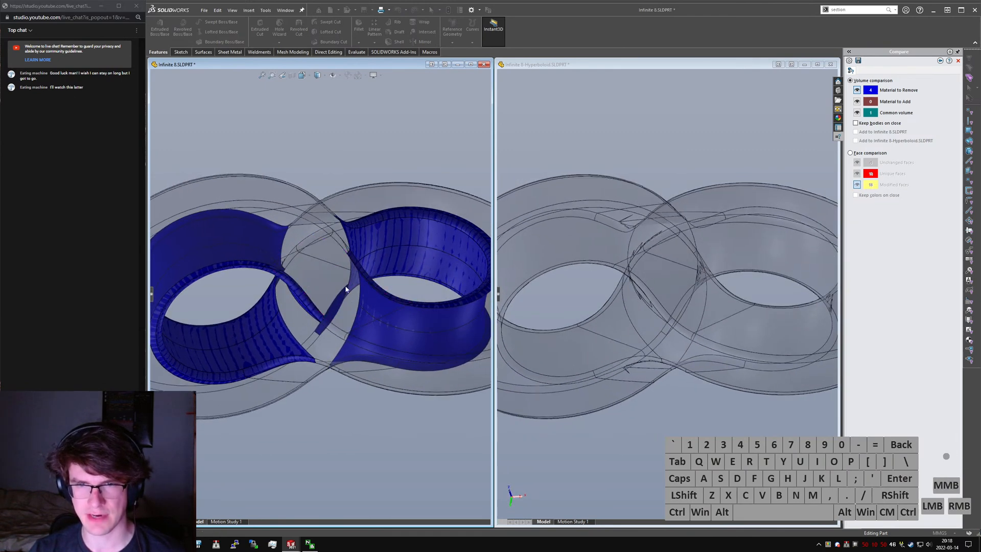
scroll(338, 289, "up", 2)
key("ctrl+1")
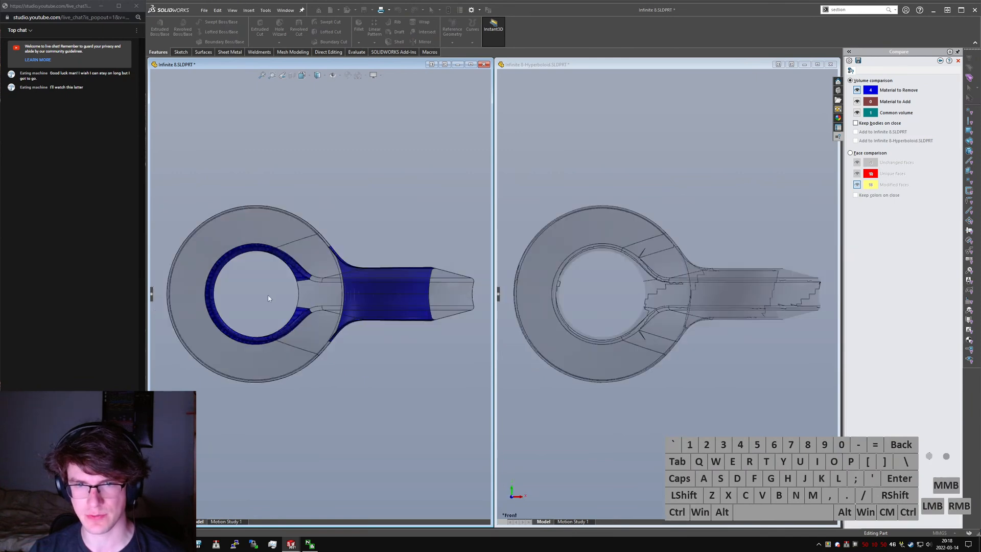
- Hide the material to remove, show the common volume, and compare the ring's hole edges from the front
left_click(857, 90)
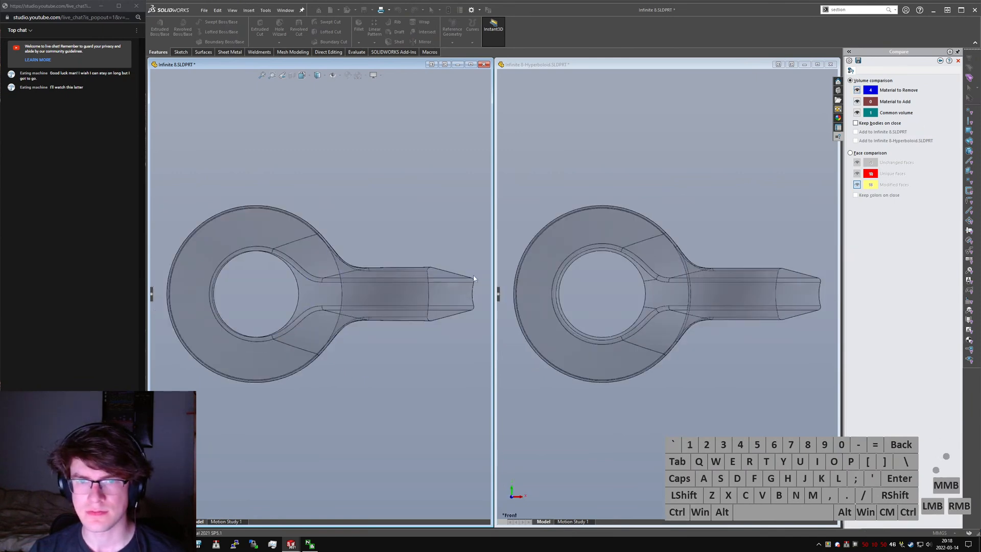
scroll(233, 296, "down", 5)
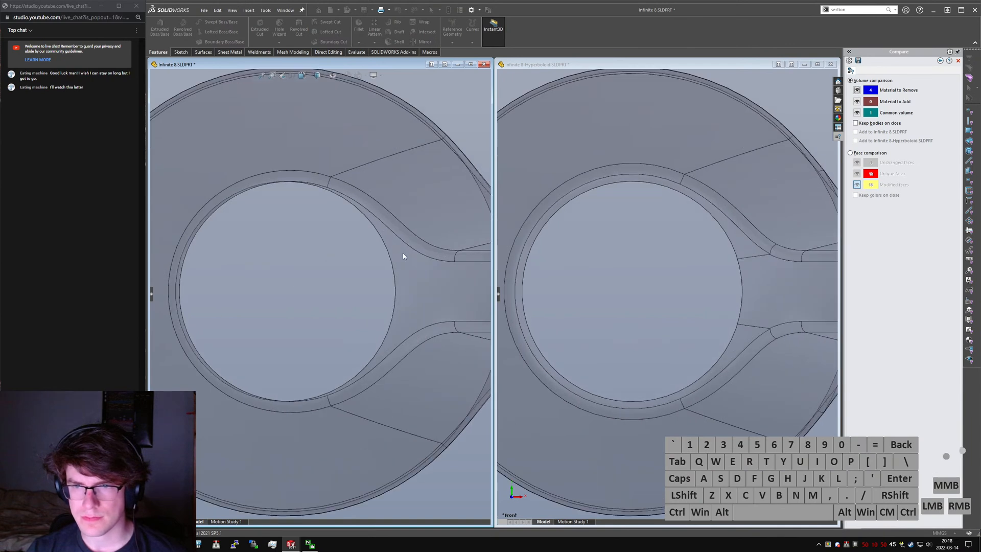
left_click(856, 113)
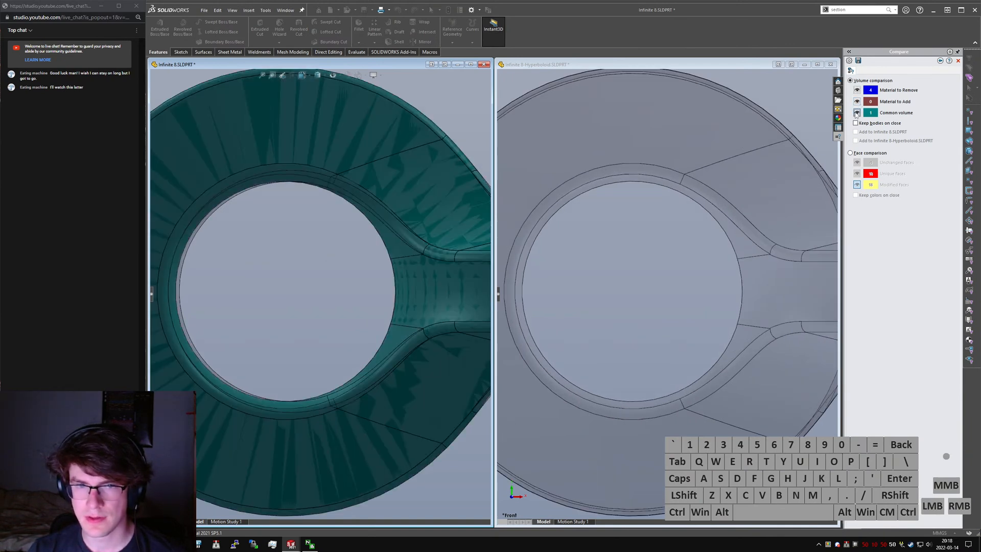
scroll(242, 309, "up", 2)
scroll(221, 296, "down", 2)
mouse_move(222, 289)
middle_mouse_down()
mouse_move(212, 300)
mouse_move(220, 328)
mouse_move(202, 277)
mouse_move(227, 270)
mouse_move(223, 305)
middle_mouse_up()
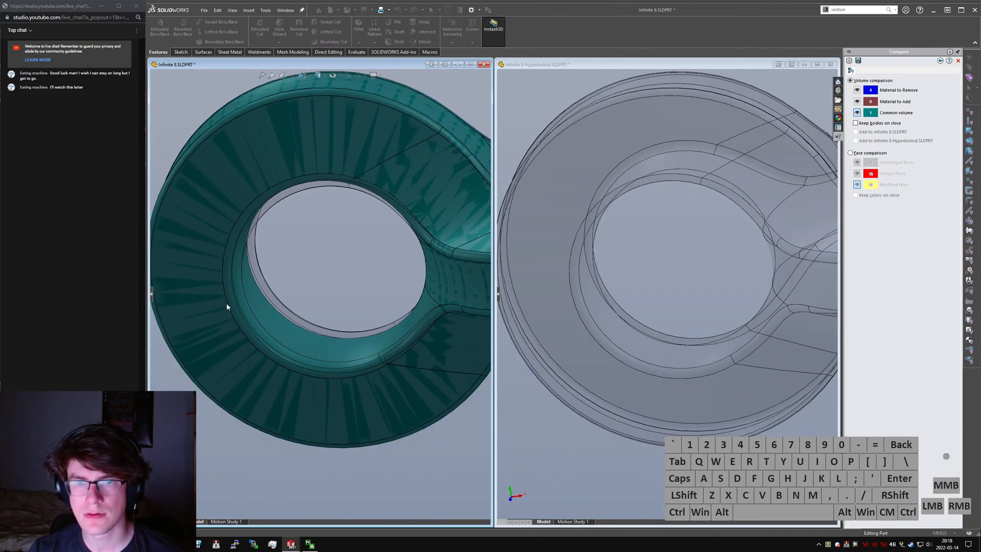
mouse_move(253, 276)
middle_mouse_down()
mouse_move(263, 316)
mouse_move(274, 280)
mouse_move(260, 301)
mouse_move(247, 280)
mouse_move(238, 306)
mouse_move(297, 308)
mouse_move(282, 296)
mouse_move(298, 269)
mouse_move(282, 263)
mouse_move(292, 259)
middle_mouse_up()
key("ctrl+1")
scroll(220, 303, "down", 5)
- Inspect the Revolve1 inner bore face against the common volume, clear the selection, and view the bore at an angle
left_click(297, 308)
scroll(293, 259, "up", 3)
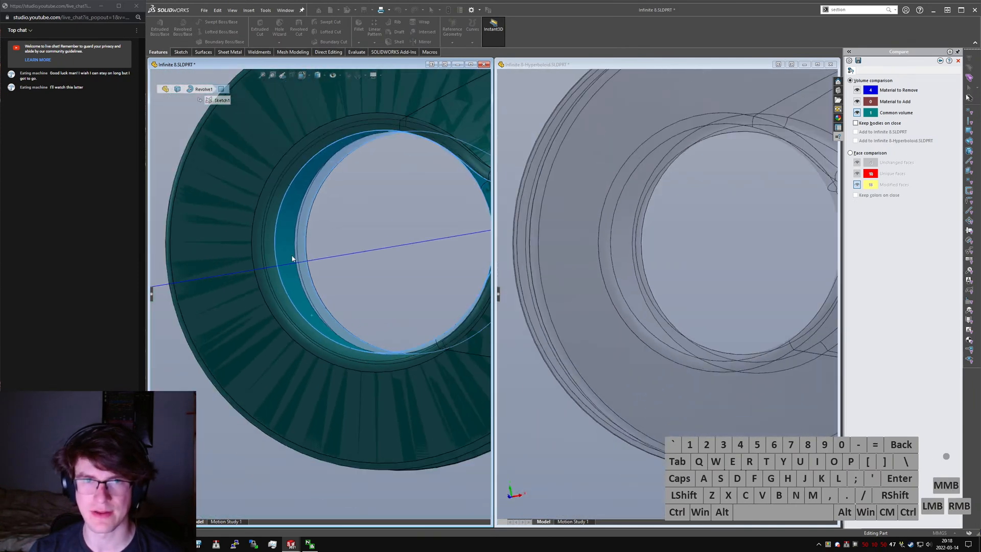
scroll(233, 262, "up", 3)
left_click(271, 146)
middle_click_drag(358, 204, 330, 193)
scroll(329, 214, "down", 3)
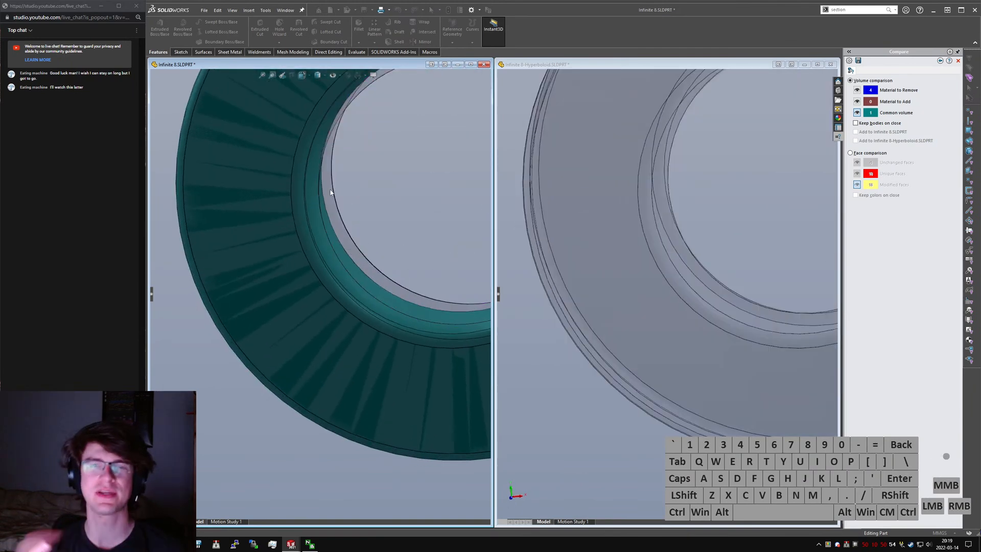
middle_click_drag(313, 185, 357, 159)
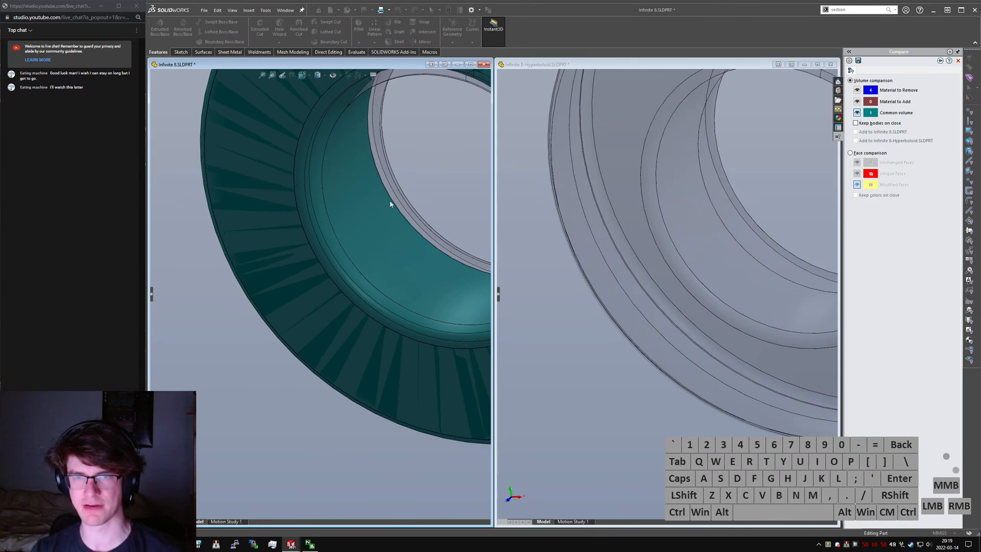
middle_click_drag(391, 199, 729, 124)
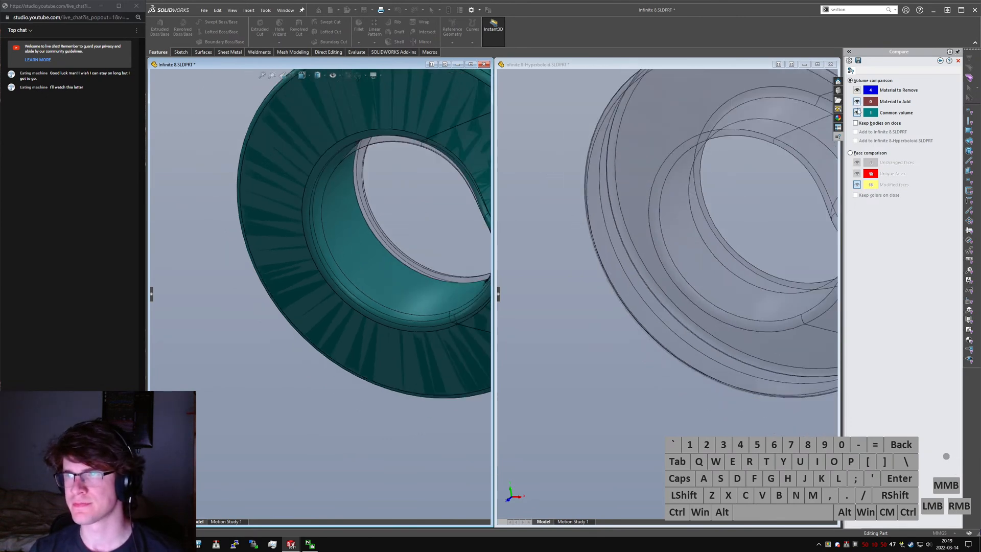
- Swap the common volume for the material to remove, examine its thickness inside the bore, and hide it again
left_click(858, 113)
left_click(857, 90)
middle_click_drag(317, 240, 339, 278)
scroll(360, 222, "down", 3)
scroll(345, 279, "up", 4)
scroll(418, 324, "down", 4)
middle_click_drag(418, 324, 407, 340)
scroll(407, 341, "up", 4)
scroll(300, 351, "down", 3)
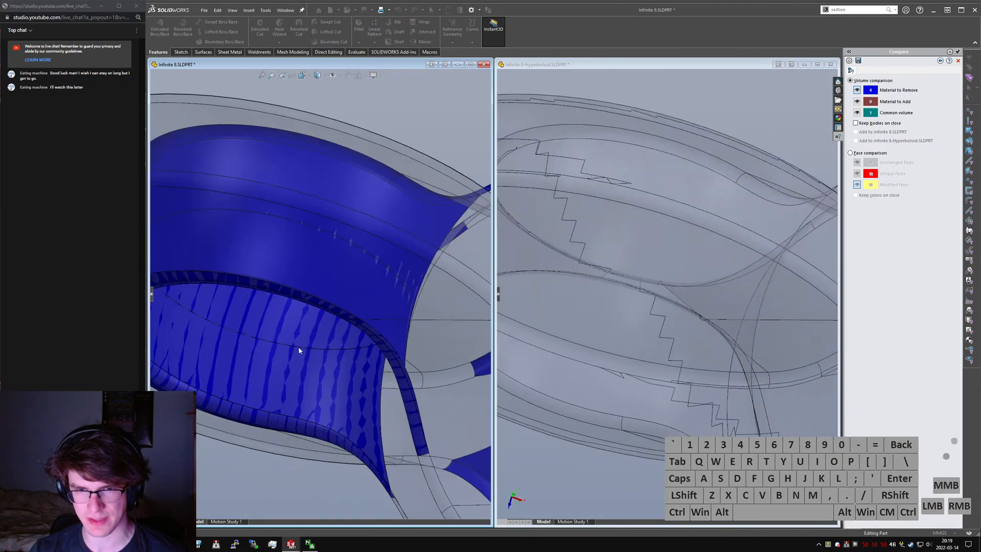
scroll(299, 352, "up", 3)
left_click(857, 92)
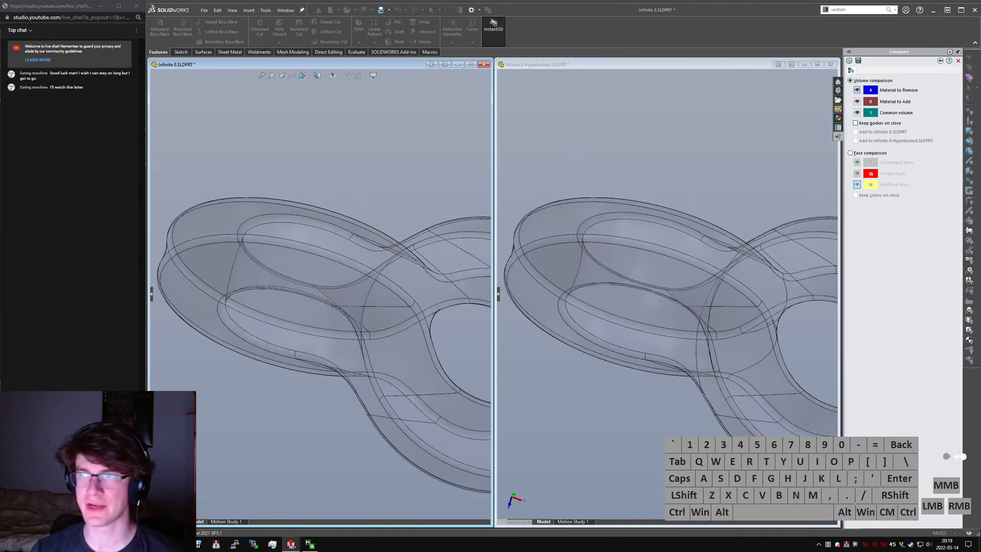
- Close the comparison and save the hyperboloid part
left_click(958, 62)
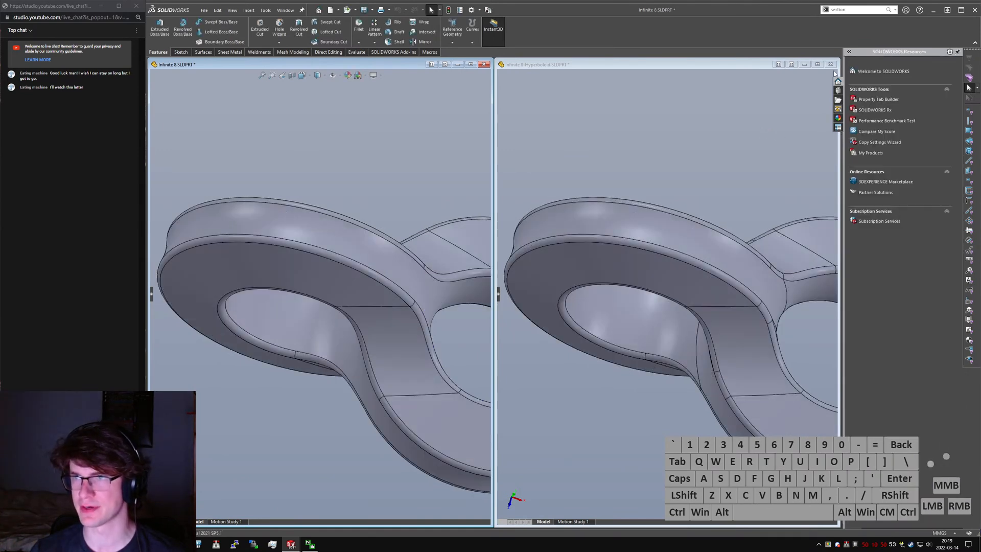
left_click(768, 122)
key("ctrl+s")
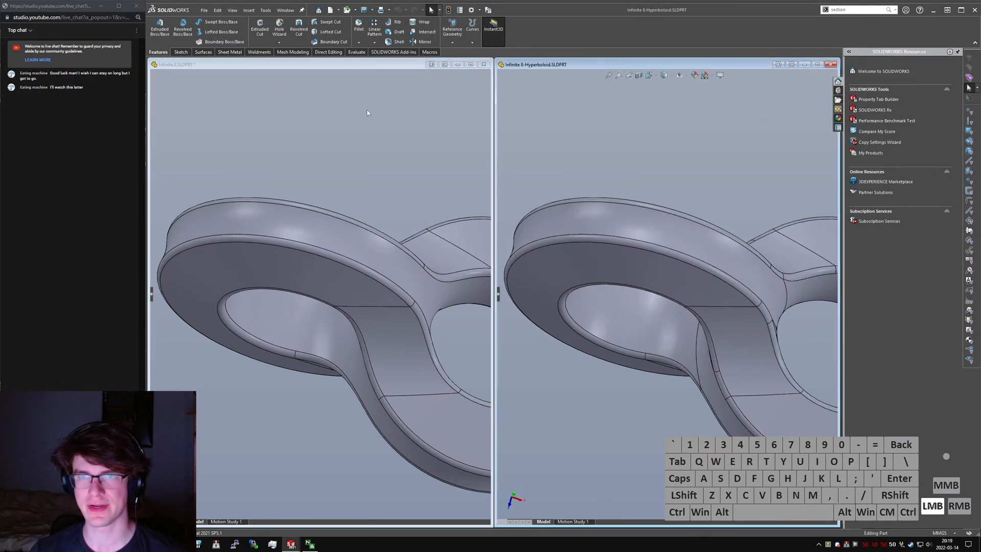
- Activate the original Infinite 8 part, maximize its window, and expand the feature tree
left_click(392, 164)
left_click(471, 65)
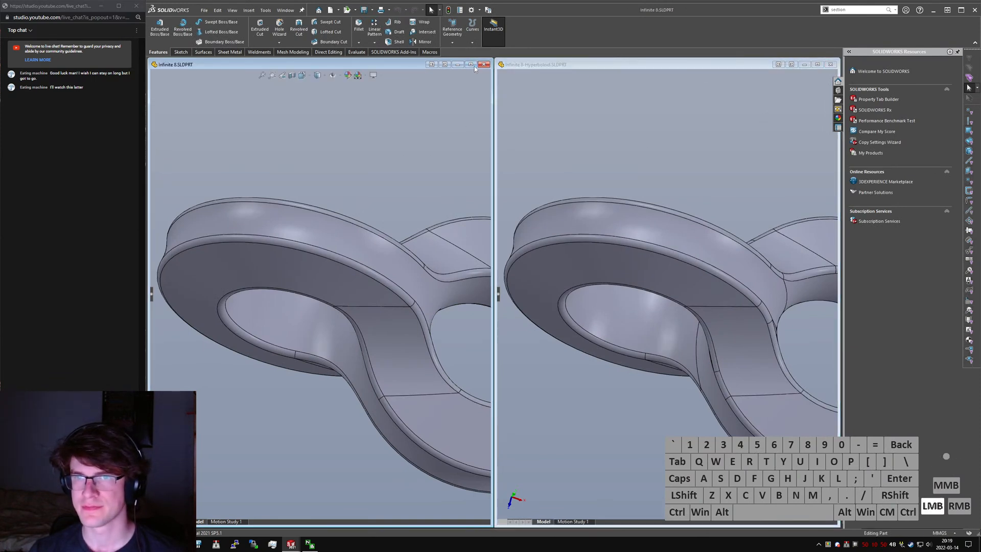
key("ctrl+Tab")
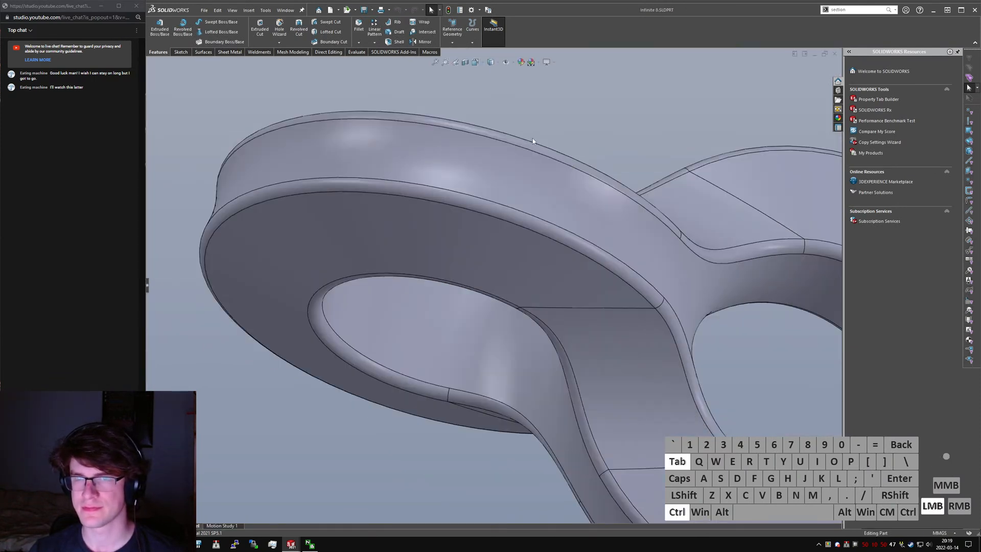
left_click(147, 290)
- Alternate between the hyperboloid and original Infinite 8 parts to compare their ring bores and blends up close
key("ctrl+Tab")
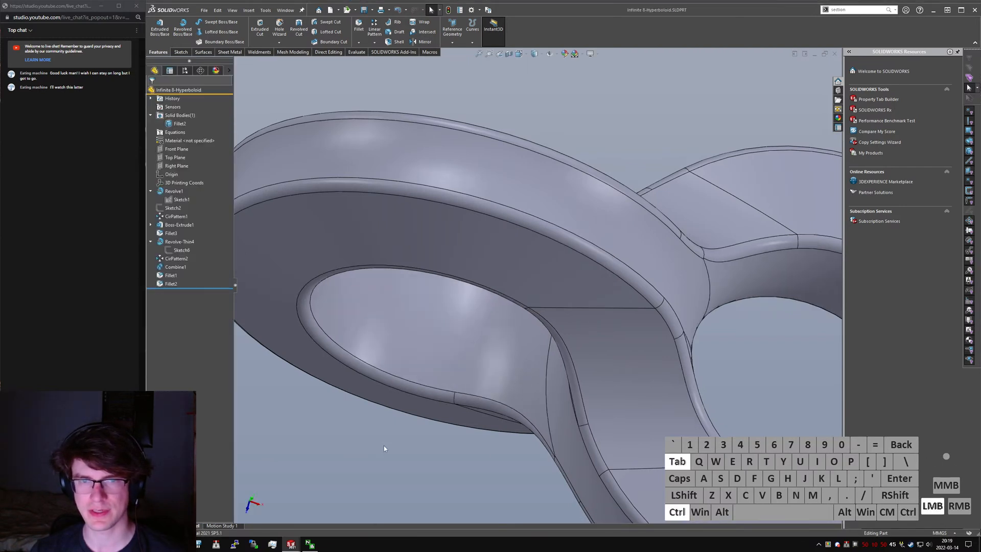
left_click(147, 290)
key("ctrl+Tab")
scroll(464, 380, "up", 5)
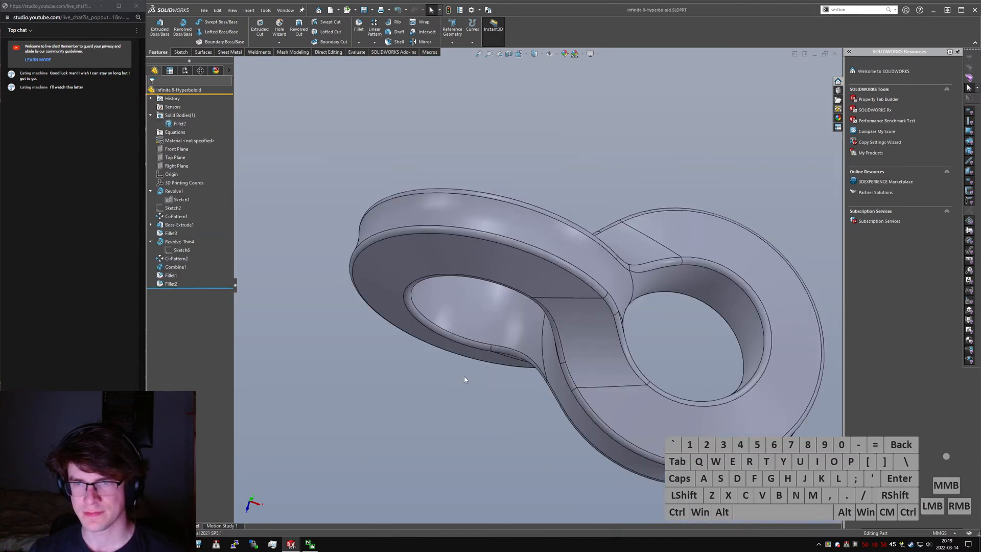
middle_click_drag(541, 299, 543, 295)
scroll(493, 308, "down", 5)
scroll(495, 297, "up", 4)
scroll(497, 284, "down", 4)
key("ctrl+Tab")
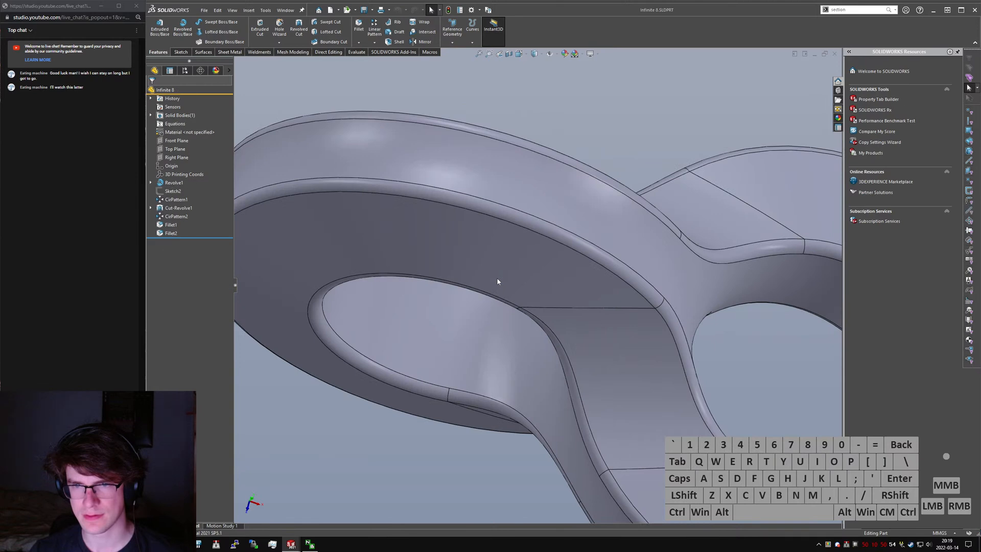
- Set both parts to the isometric view and compare their holes and inner blends by alternating between them
key("ctrl+7")
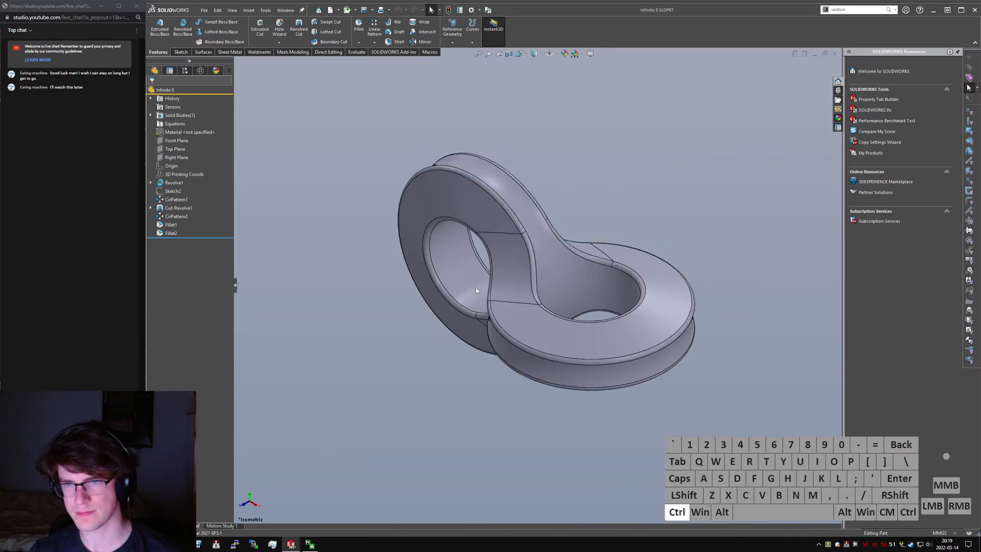
key("ctrl+7")
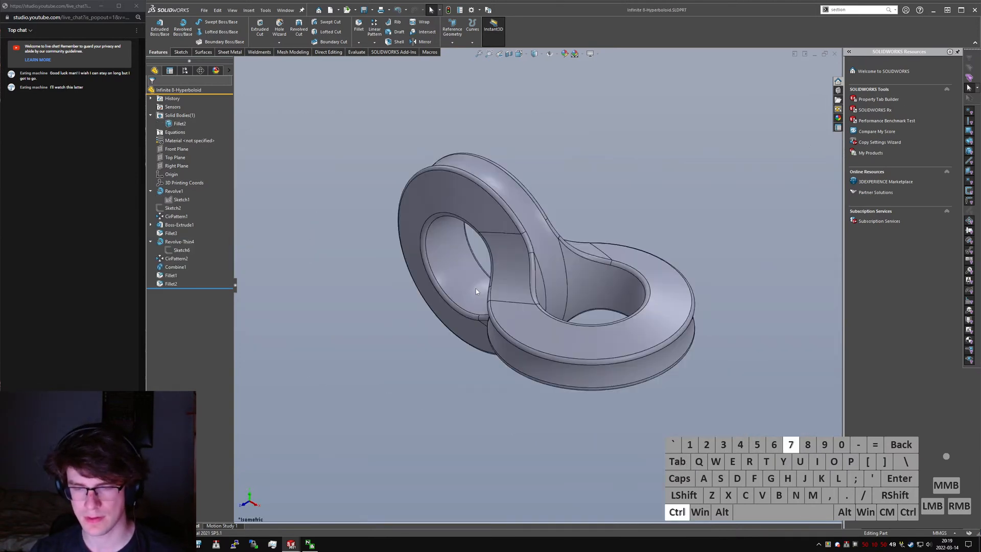
key("ctrl+Tab")
key("ctrl+Tab")
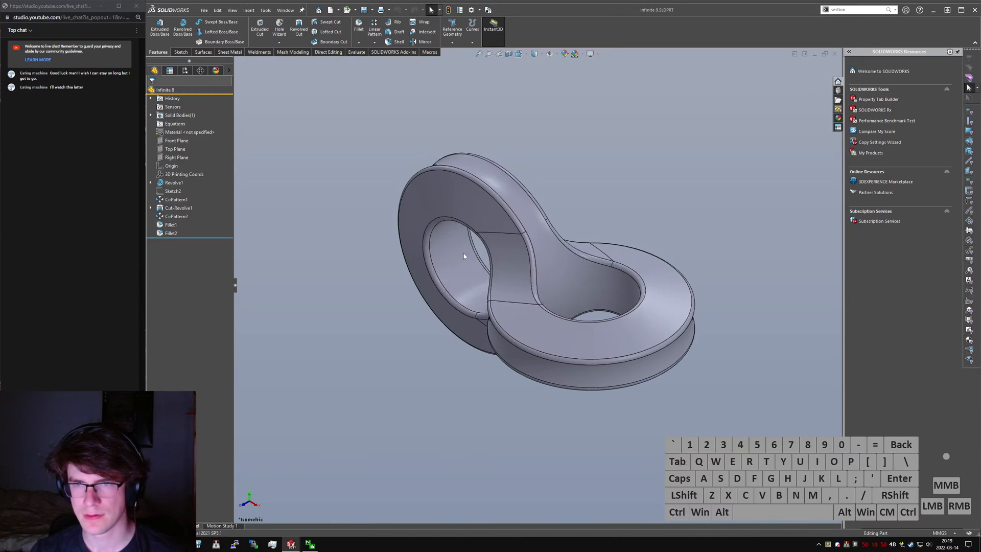
key("ctrl+Tab")
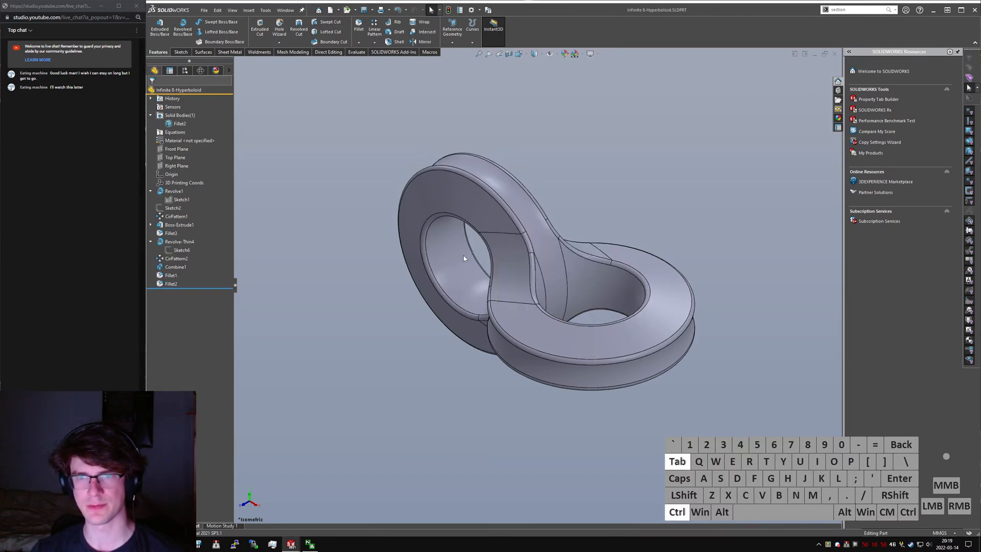
key("ctrl+Tab")
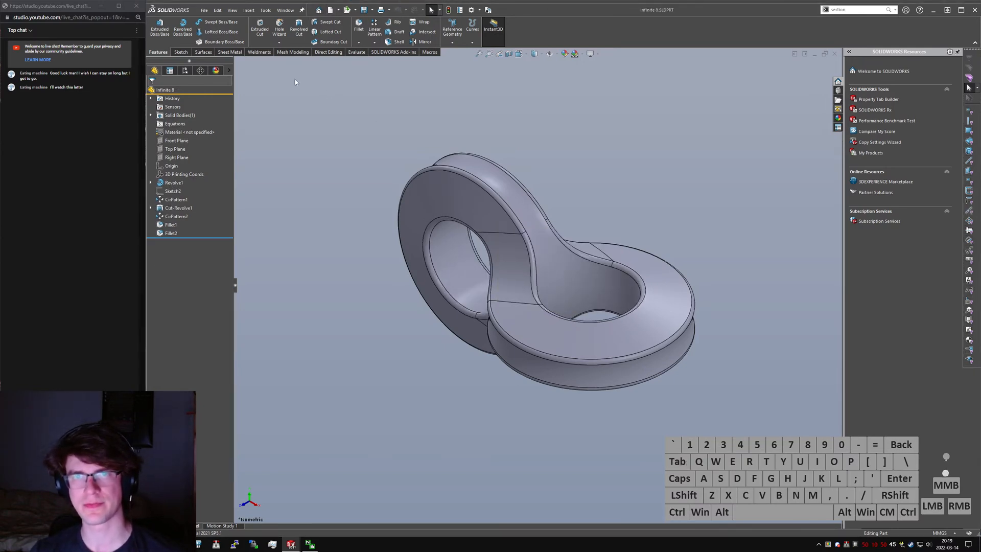
- Turn on the Curvature display in both the original and hyperboloid parts and compare their surface colours
left_click(356, 52)
left_click(441, 42)
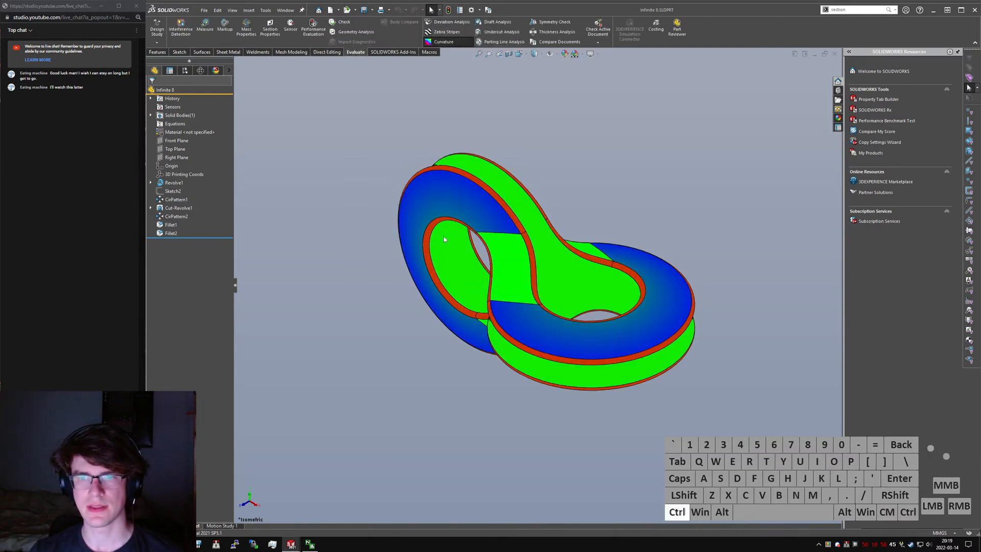
key("ctrl+Tab")
left_click(444, 41)
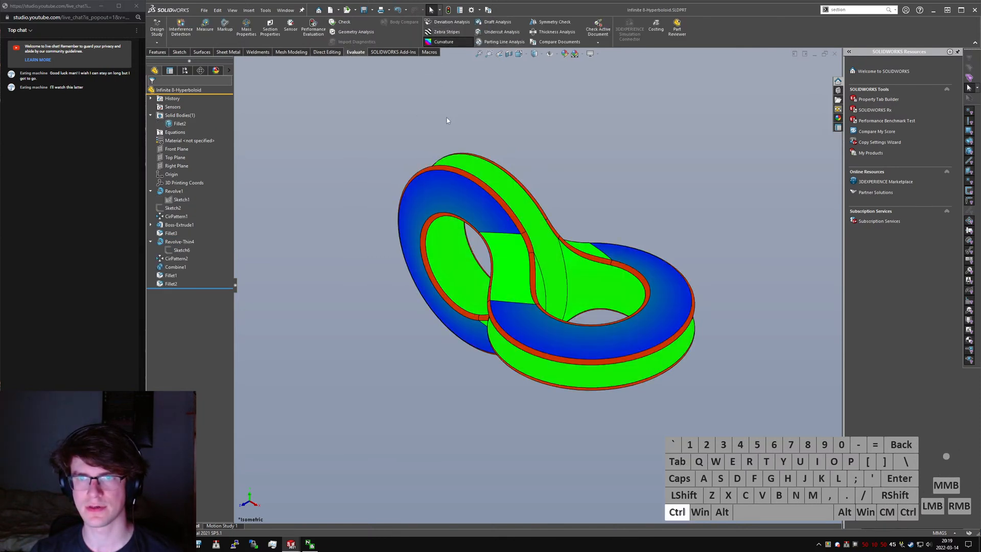
key("ctrl+Tab")
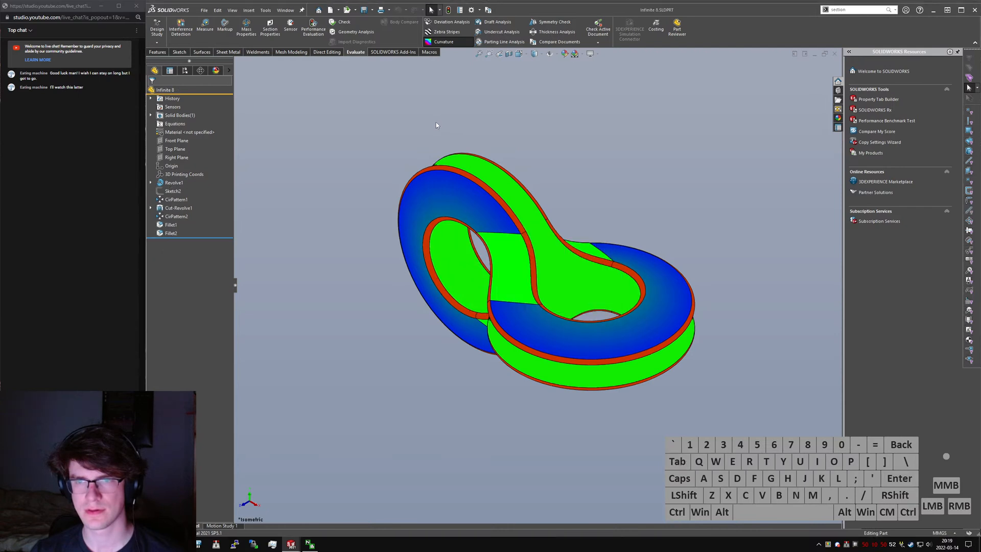
key("ctrl+Tab")
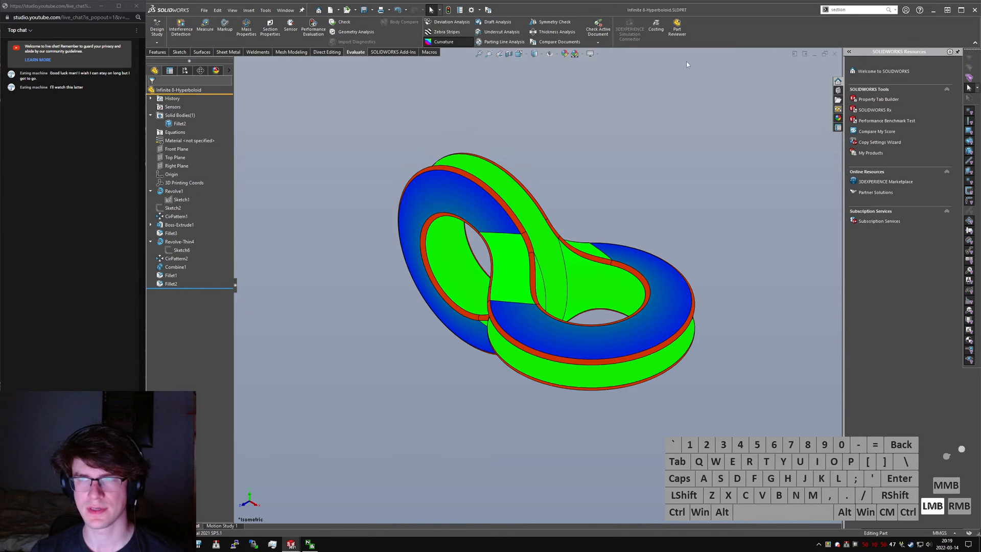
- Clear the command search text, open Chrome, and search the web for "solidworks curvature under pointer"
left_click(858, 10)
key("BackSpace")
key("super")
type("chr")
key("Return")
key("alt+d")
type("solidworks curvature und")
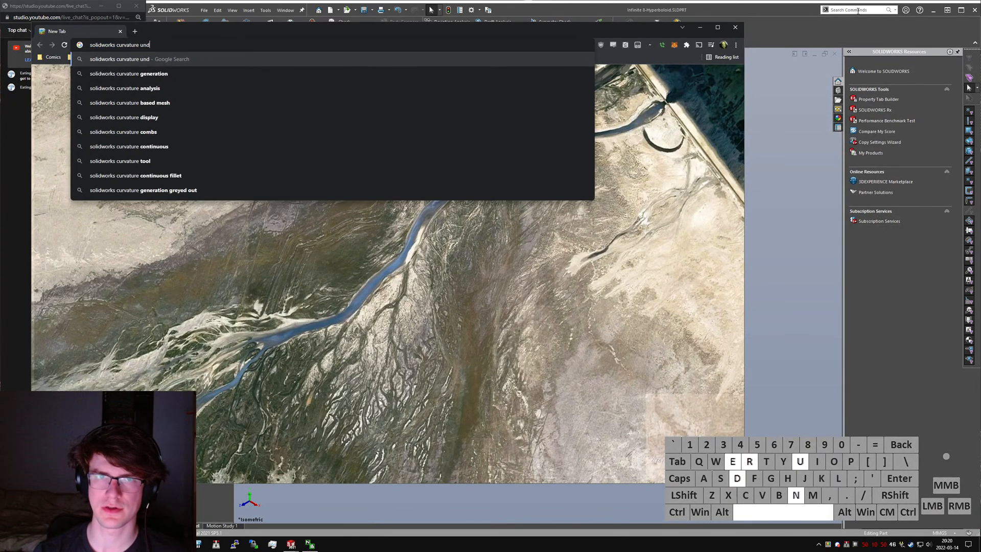
type("er m")
key("BackSpace")
type("pointer")
key("Return")
- Read the 2017 help article "Displaying Curvature and Radius Values" from the search results and close the browser
right_click(564, 3)
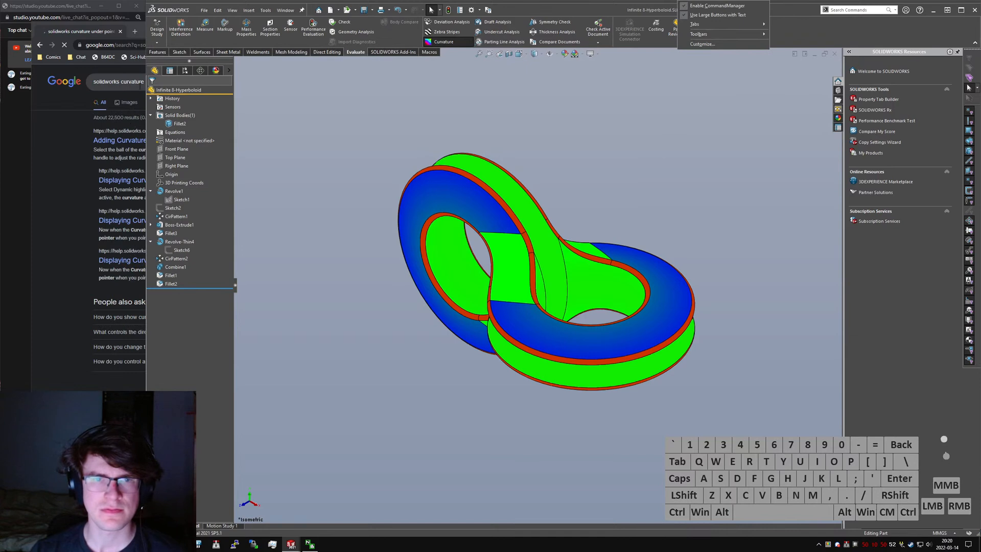
left_click(118, 154)
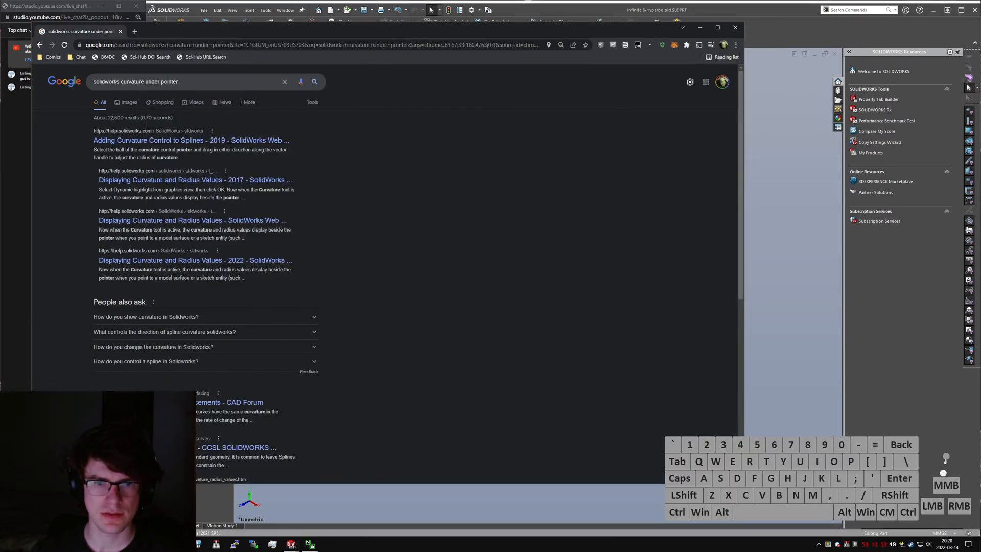
left_click(205, 180)
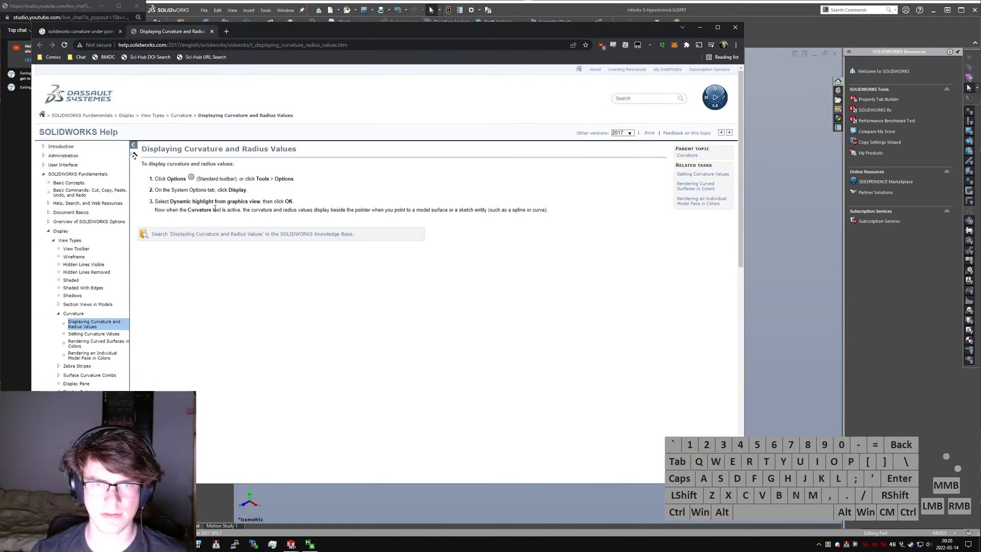
key("ctrl+w")
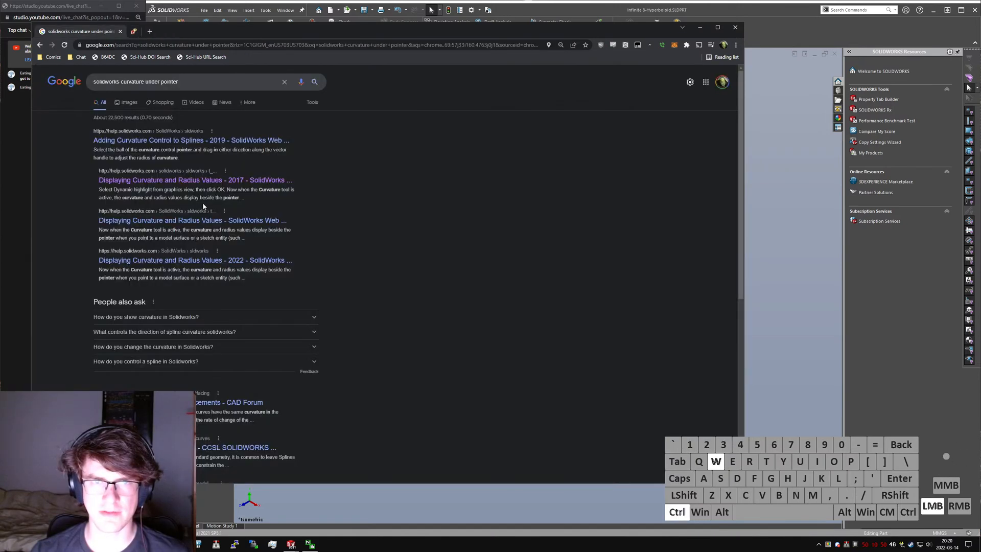
key("ctrl+w")
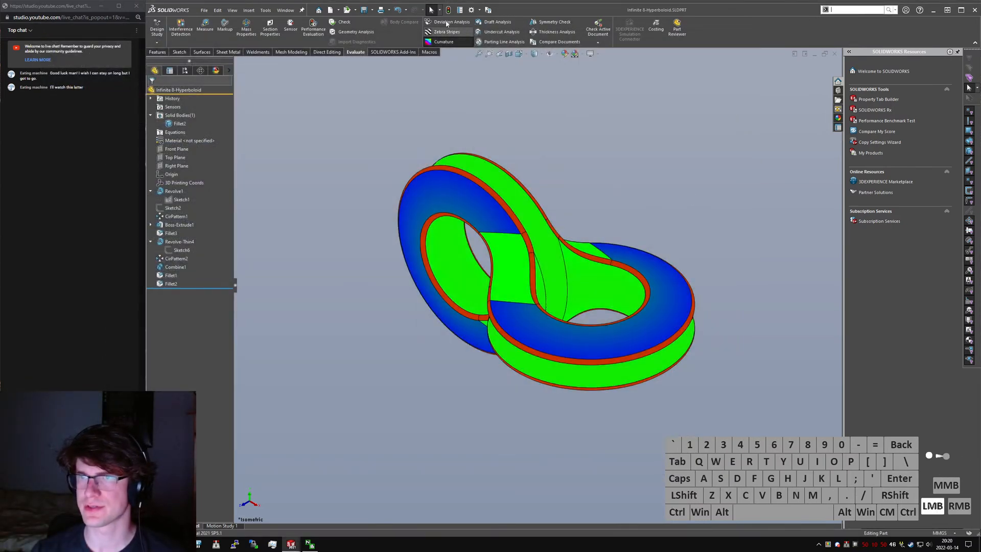
- Find "dynamic highlight" in the system options and enable Dynamic highlight from graphics view
left_click(454, 43)
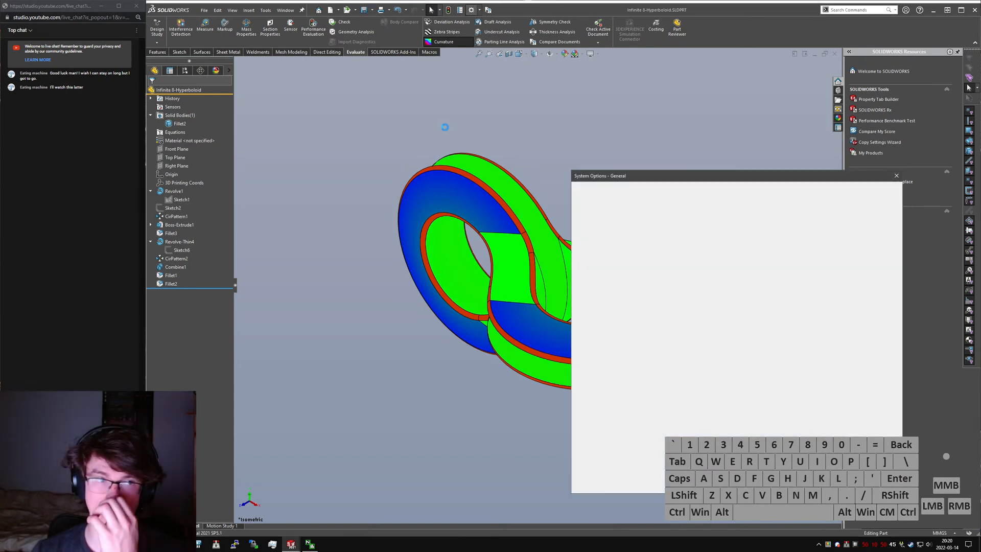
left_click(846, 188)
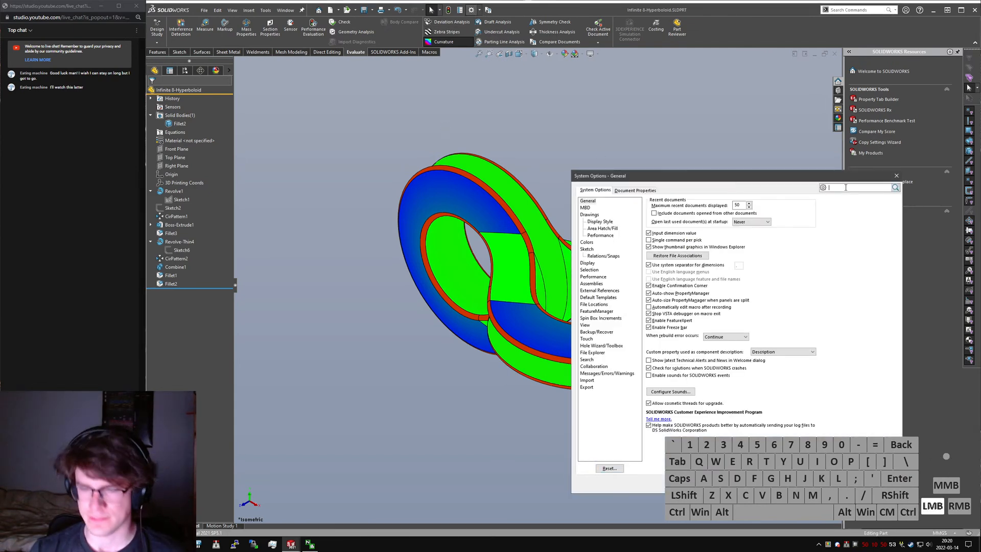
type("dynamic highlight")
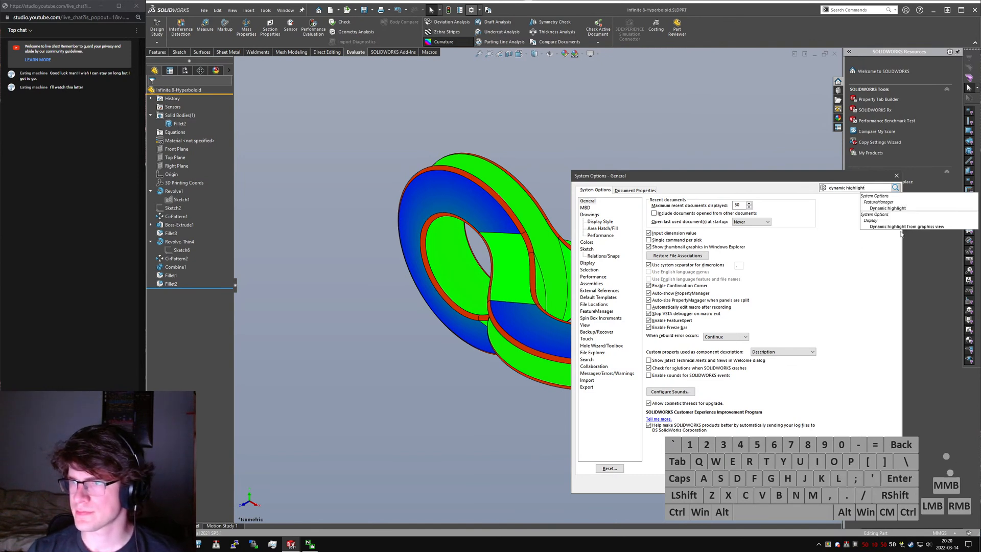
left_click(901, 228)
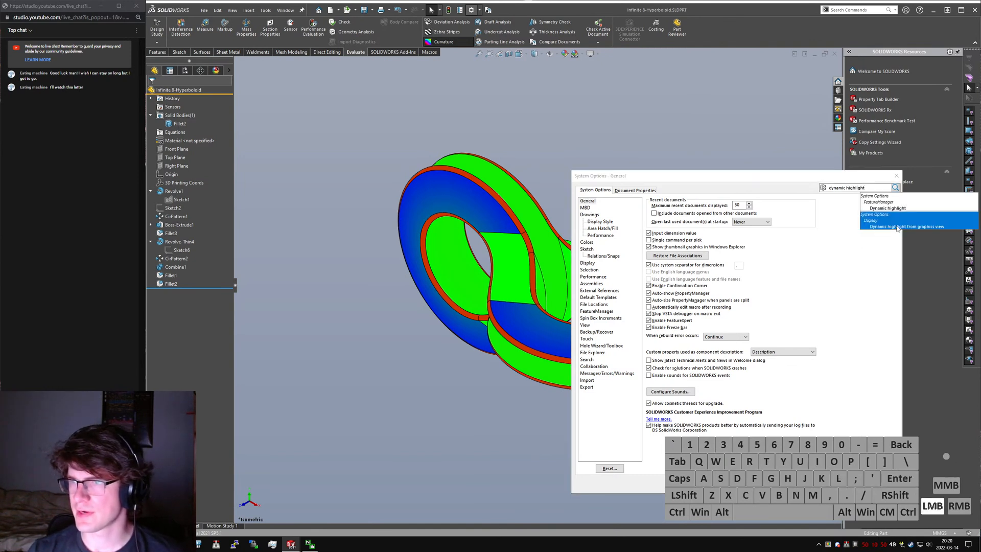
left_click(691, 338)
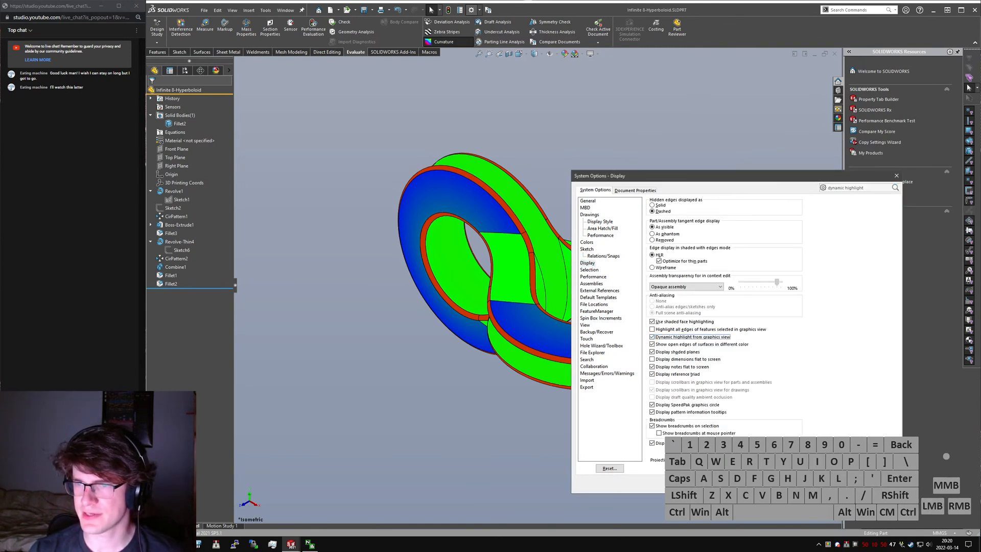
left_click(822, 483)
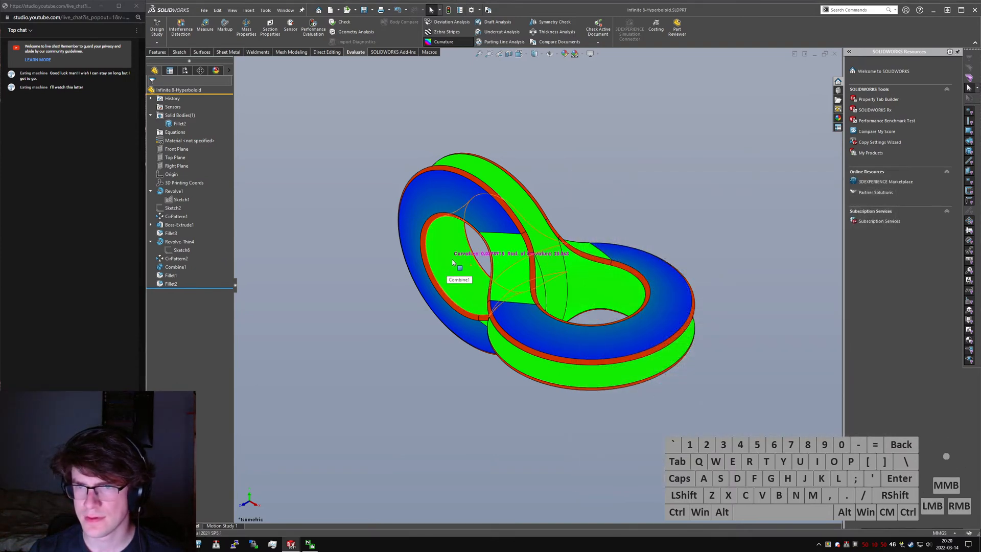
- Read the curvature radius of the inner bore face in both parts
key("ctrl+Tab")
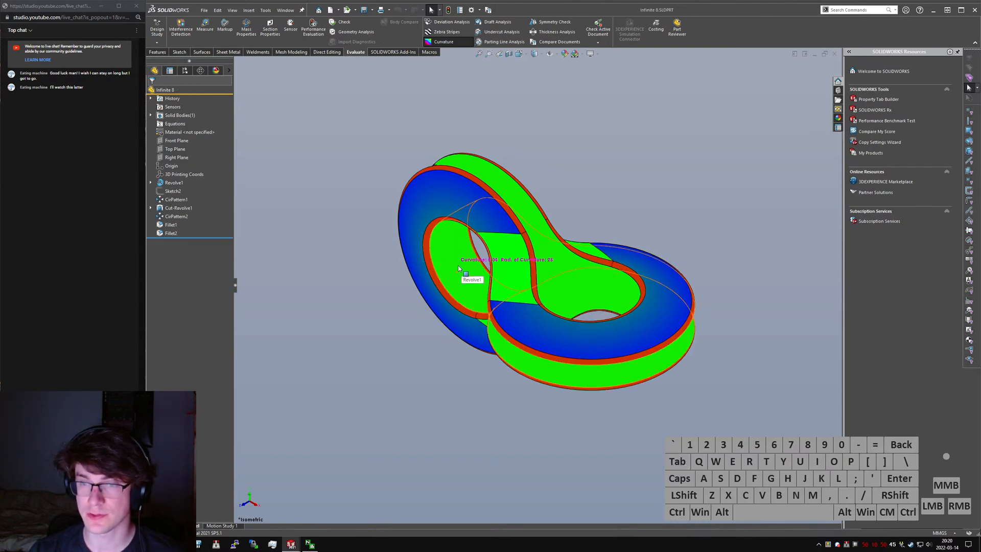
key("ctrl+Tab")
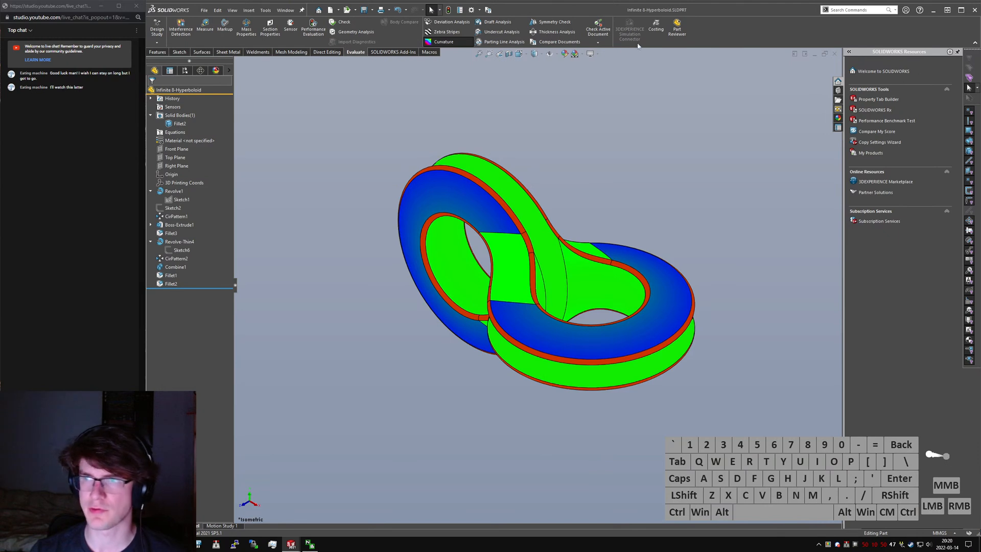
- Turn off the Curvature display in both parts and save the original Infinite 8 part
left_click(460, 45)
key("ctrl+Tab")
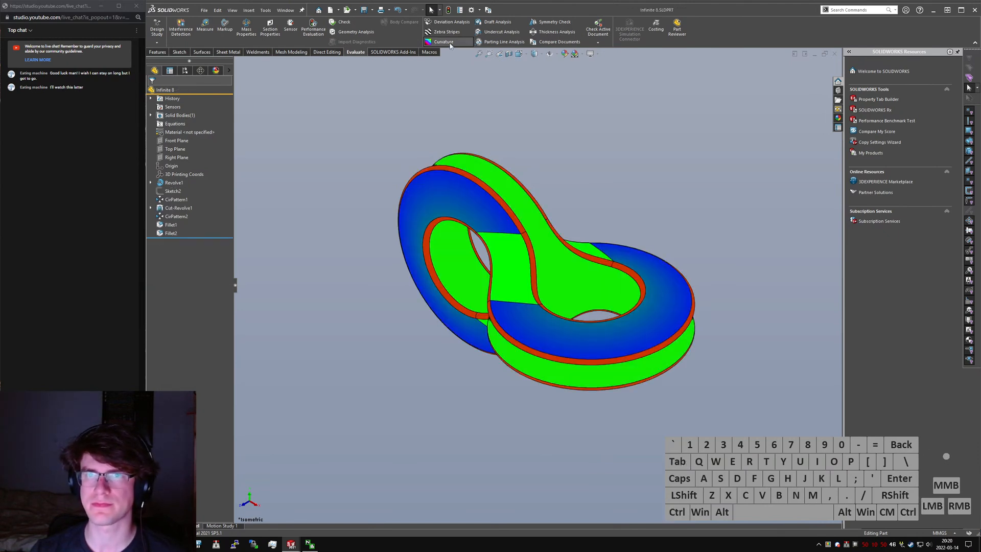
left_click(460, 44)
key("ctrl+s")
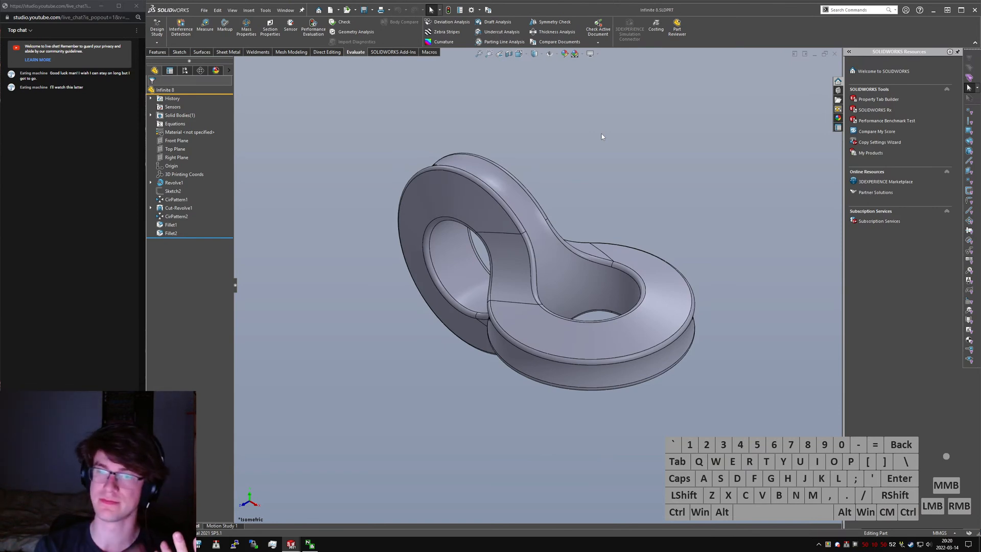
- View the hyperboloid part from above, then switch to Chrome and examine the hole shapes in the Infinite 8 Behance photos
key("ctrl+Tab")
middle_click_drag(587, 253, 639, 278)
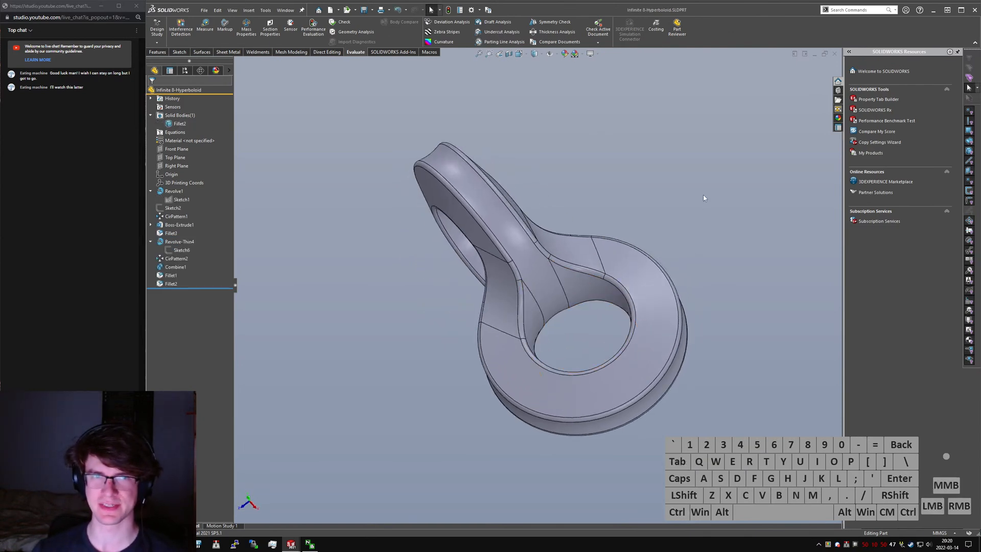
key("alt+Tab")
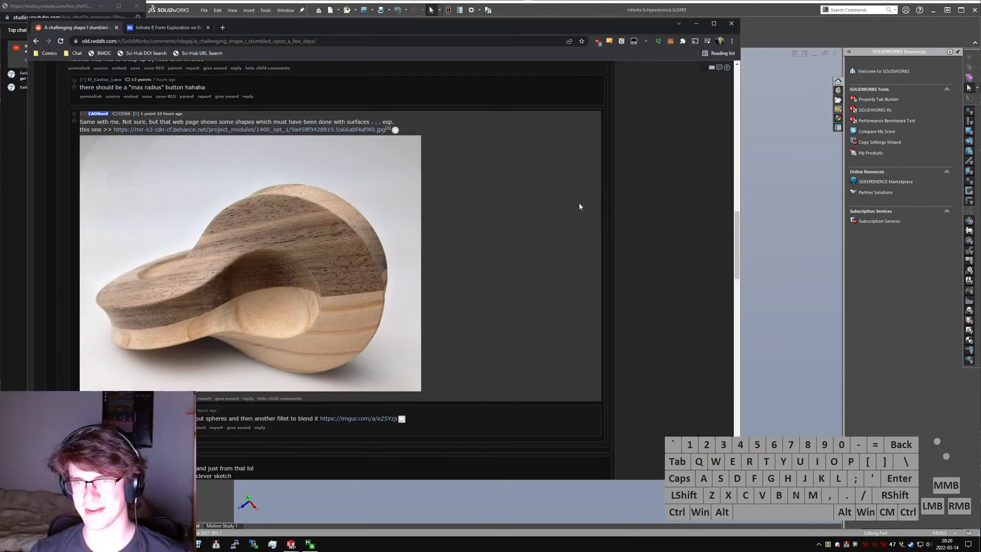
left_click_drag(472, 26, 567, 52)
key("ctrl+Tab")
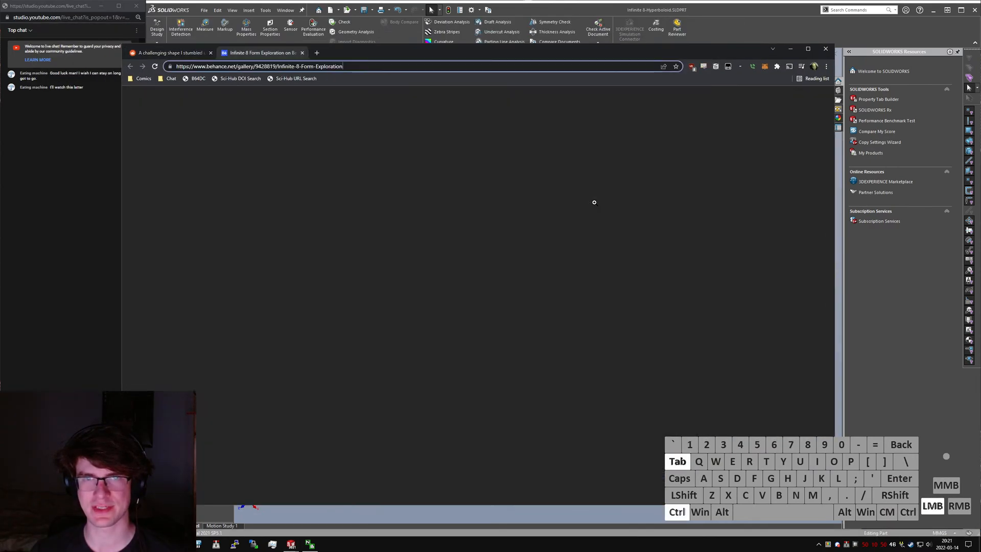
scroll(485, 246, "down", 9)
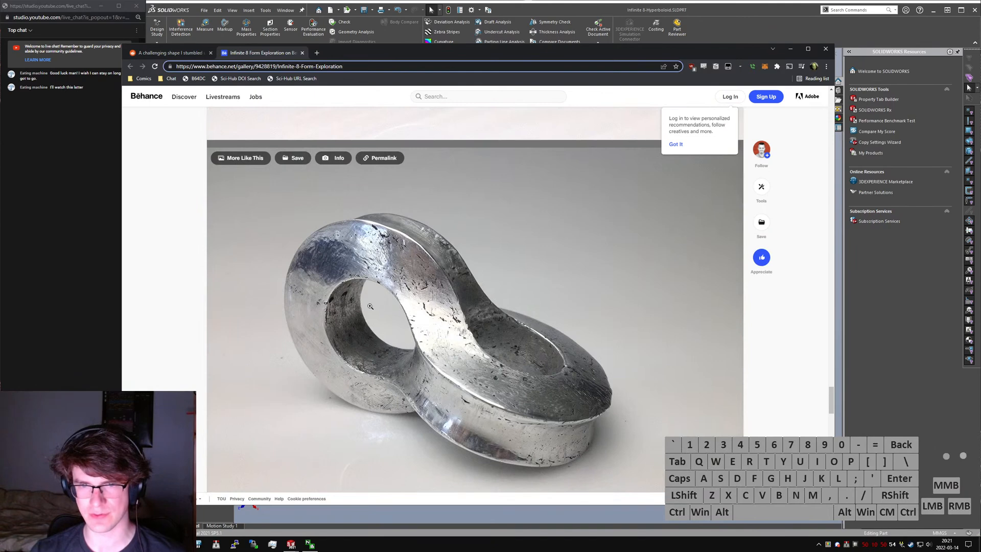
scroll(358, 174, "up", 4)
scroll(357, 184, "up", 2)
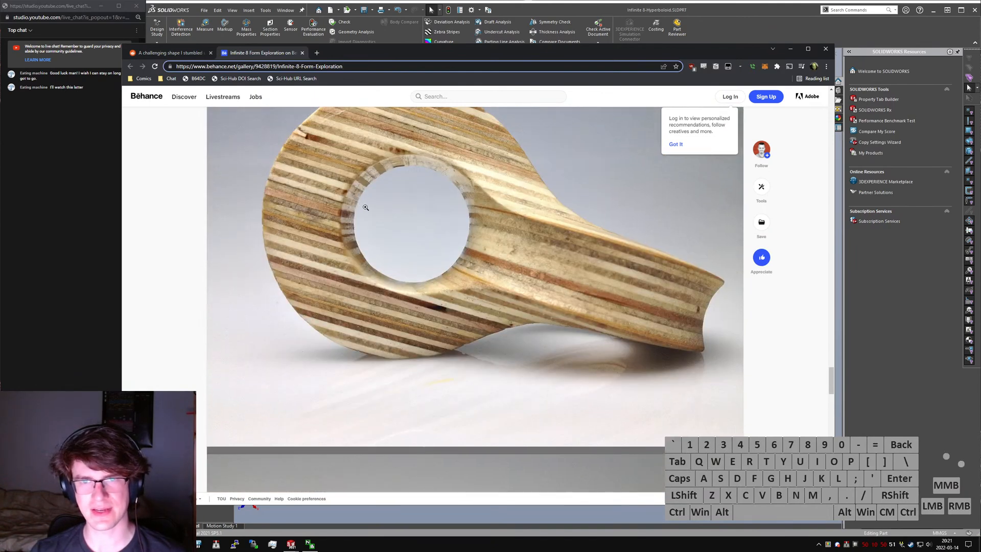
- Examine the hole shapes in the cast metal and group photos near the end of the Infinite 8 Behance project
scroll(344, 217, "down", 6)
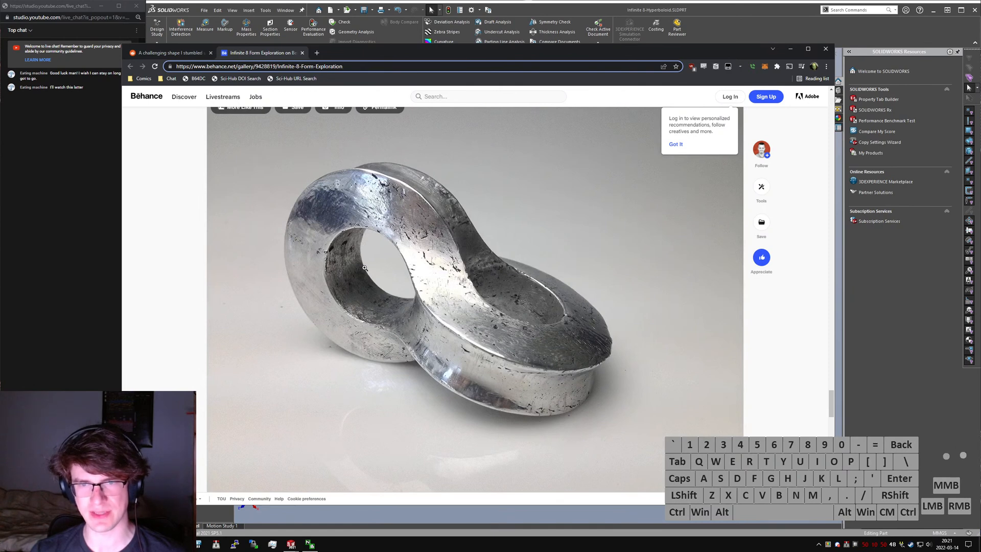
scroll(364, 267, "down", 8)
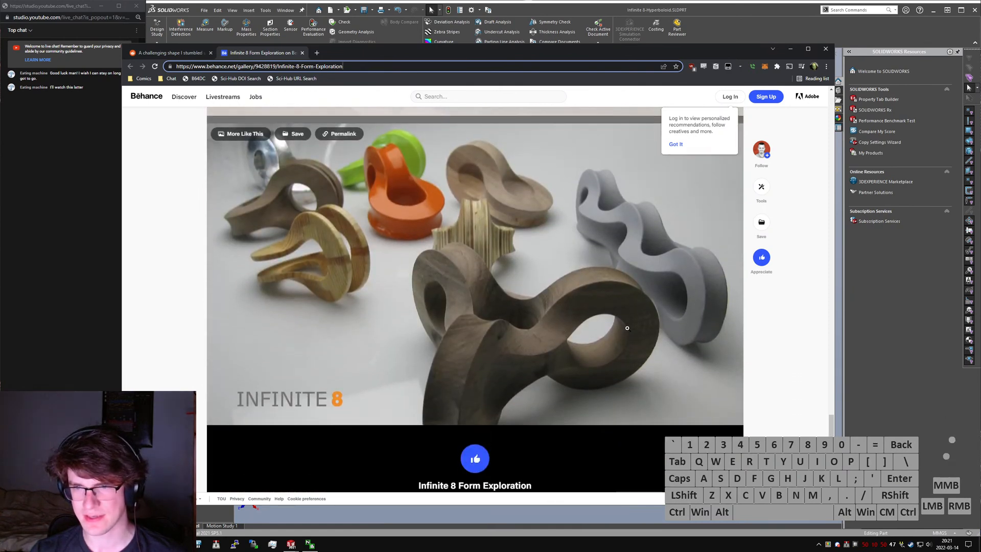
scroll(613, 347, "down", 5)
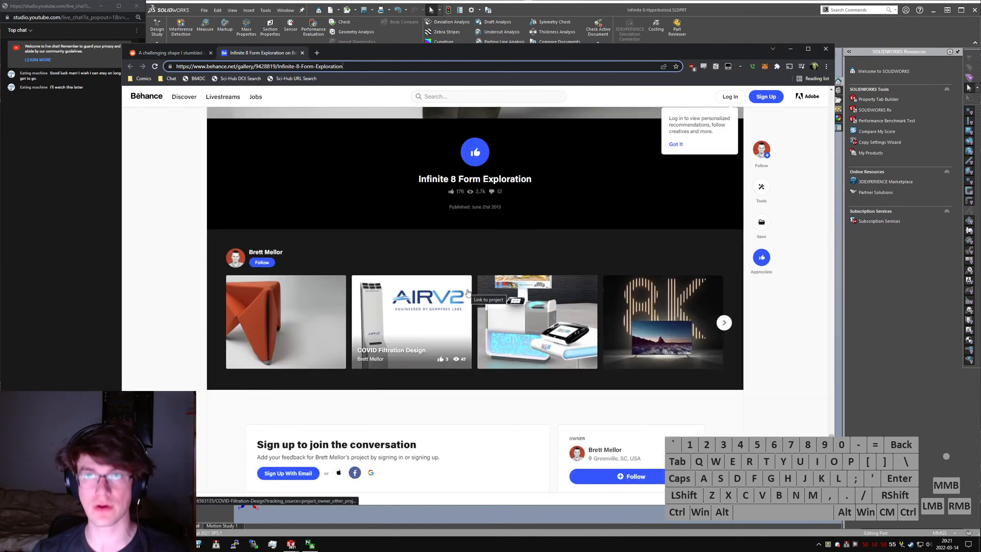
scroll(467, 291, "up", 8)
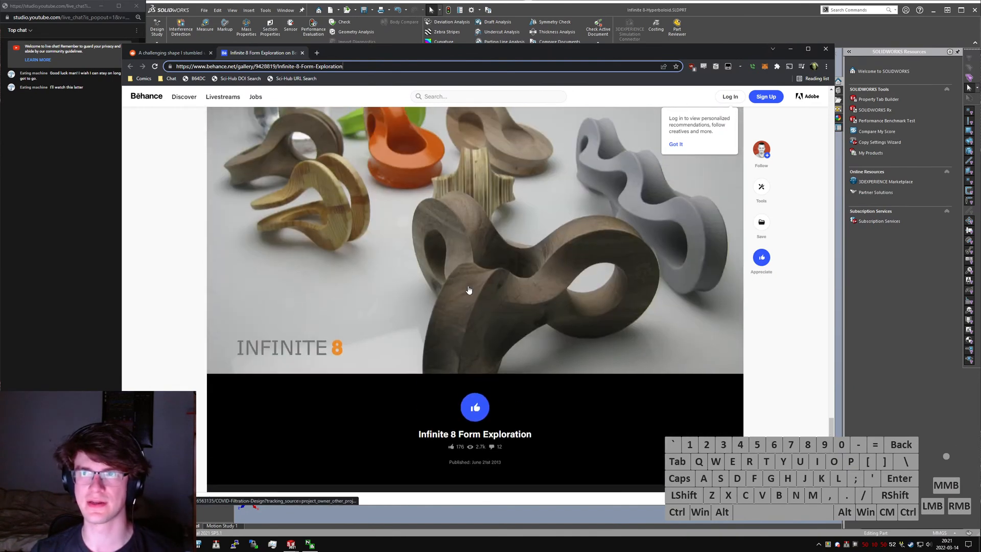
scroll(468, 286, "up", 3)
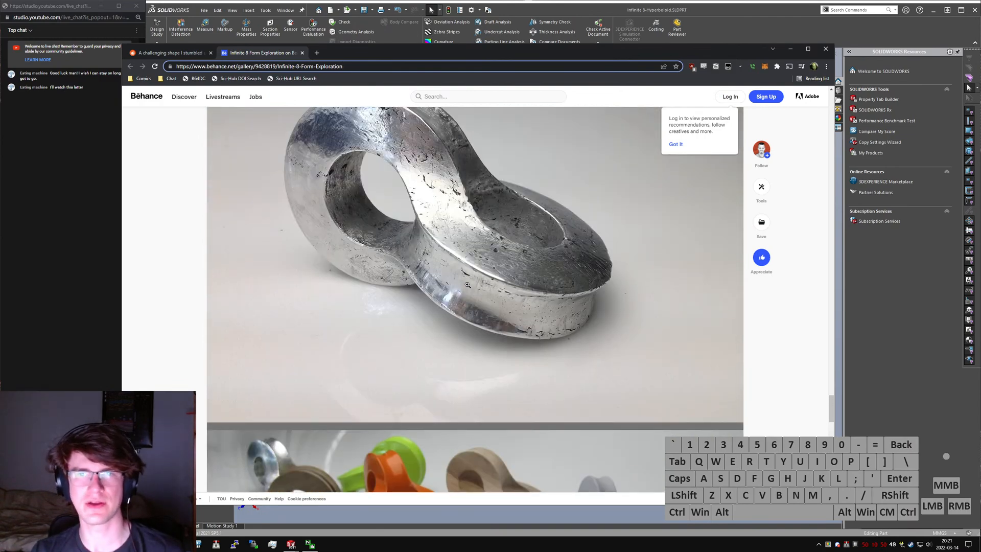
- Search Google Images for "exterior radius cutters" in a new browser tab
key("ctrl+t")
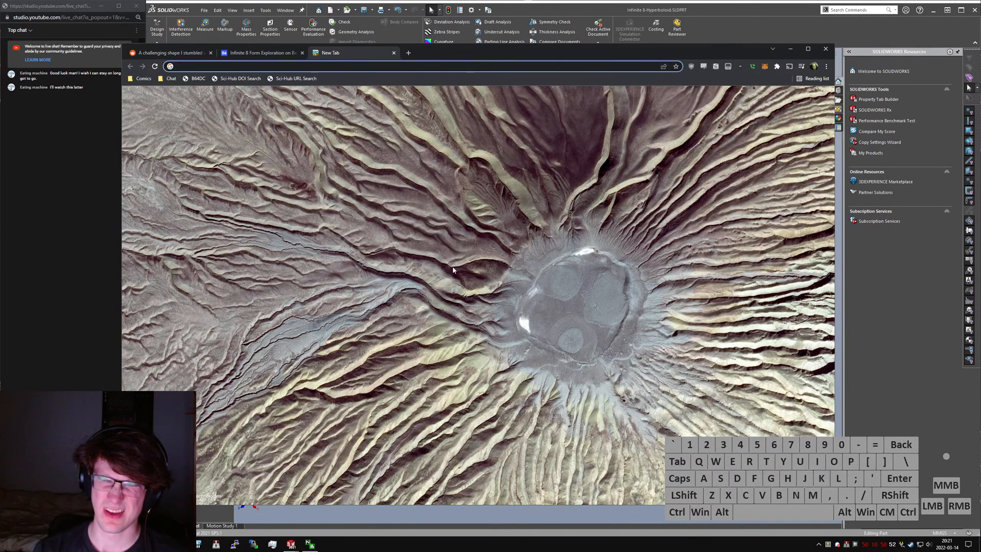
type("extyerior")
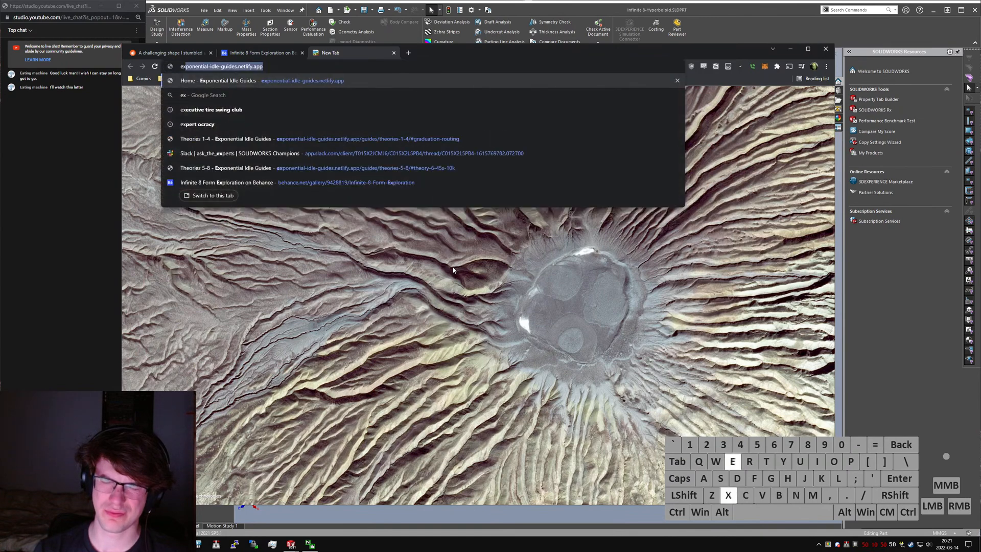
key("BackSpace")
key("BackSpace")
key("BackSpace")
key("BackSpace")
key("BackSpace")
key("BackSpace")
type("erior radius cutters")
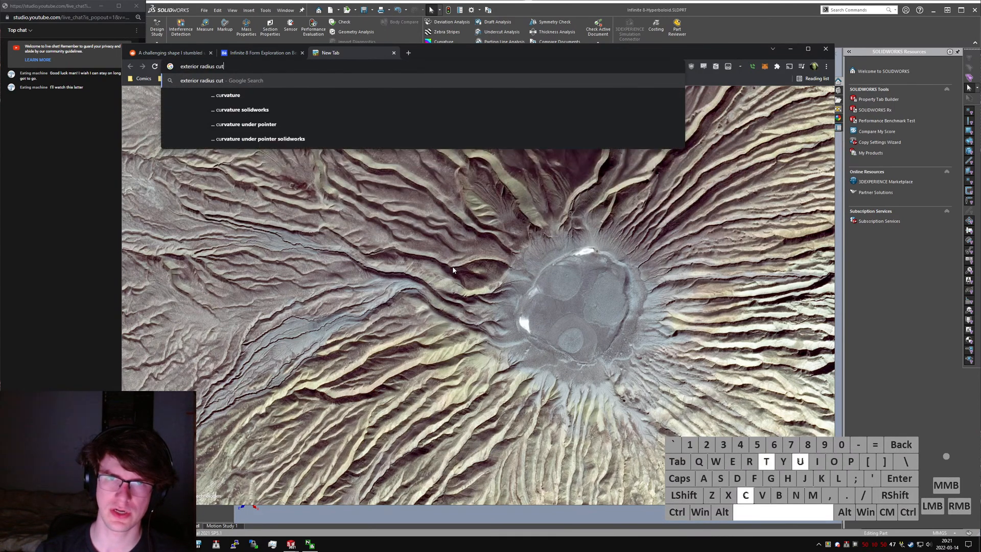
key("Return")
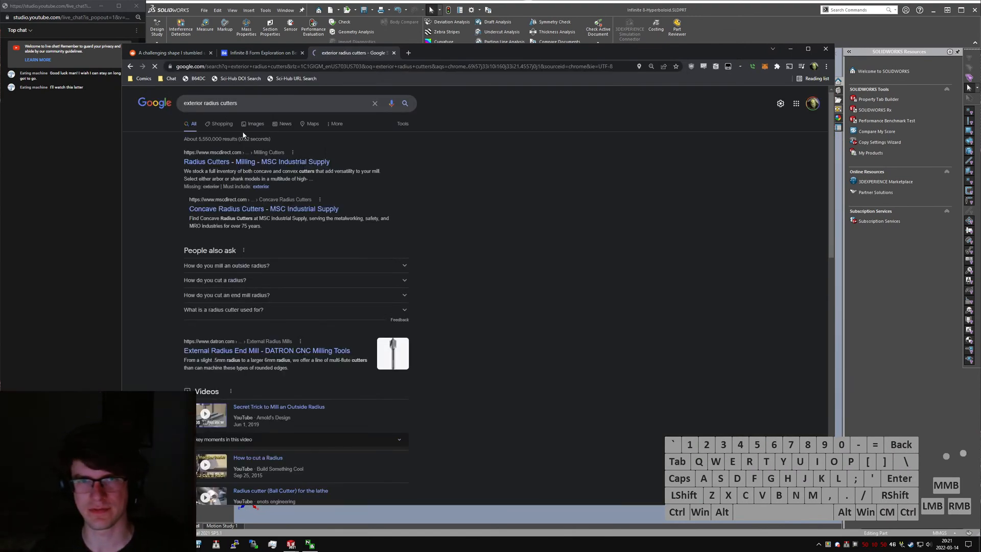
left_click(254, 123)
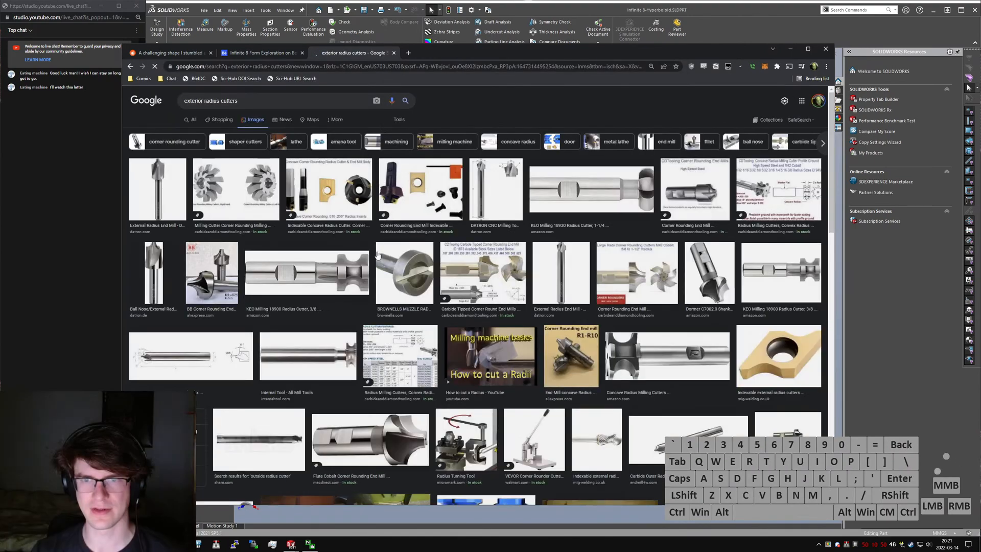
- Open the Amazon listing of the KEO Milling 18930 radius cutter and look through its related products
left_click(638, 205)
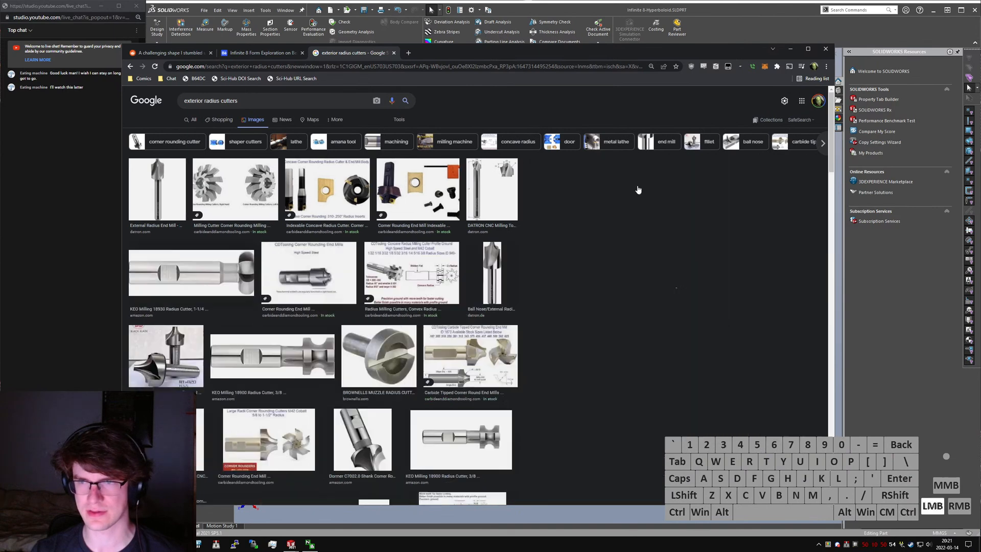
left_click(615, 307)
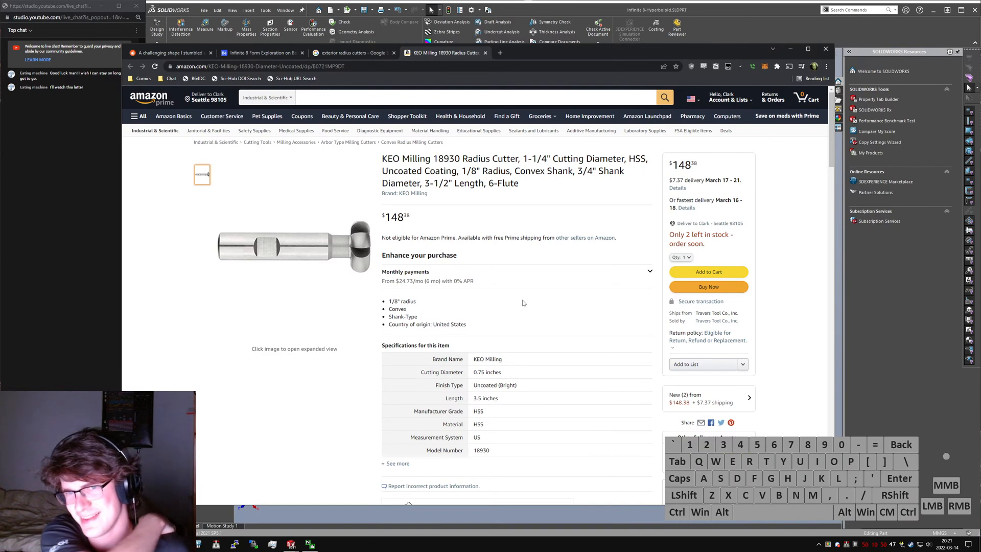
scroll(513, 295, "down", 8)
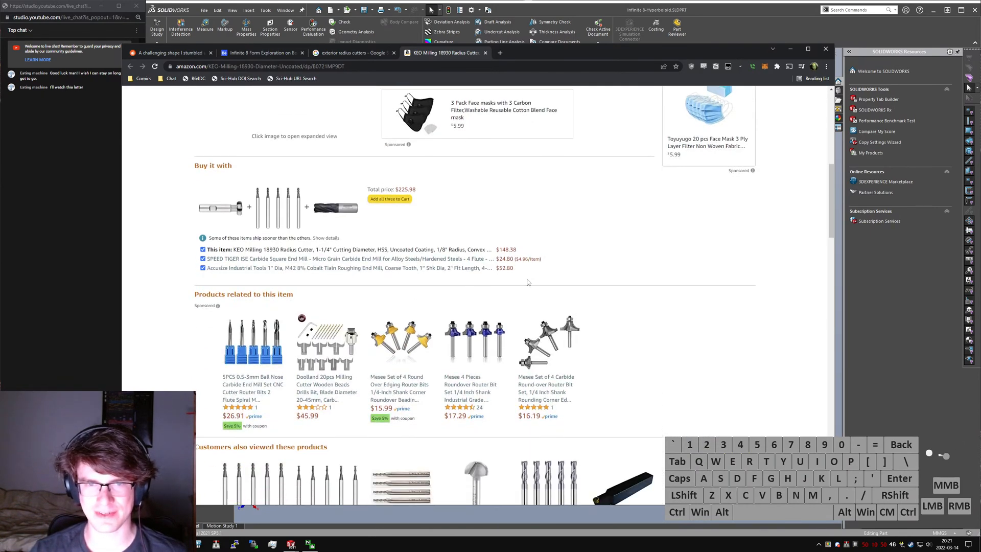
scroll(678, 331, "down", 1)
scroll(678, 330, "down", 2)
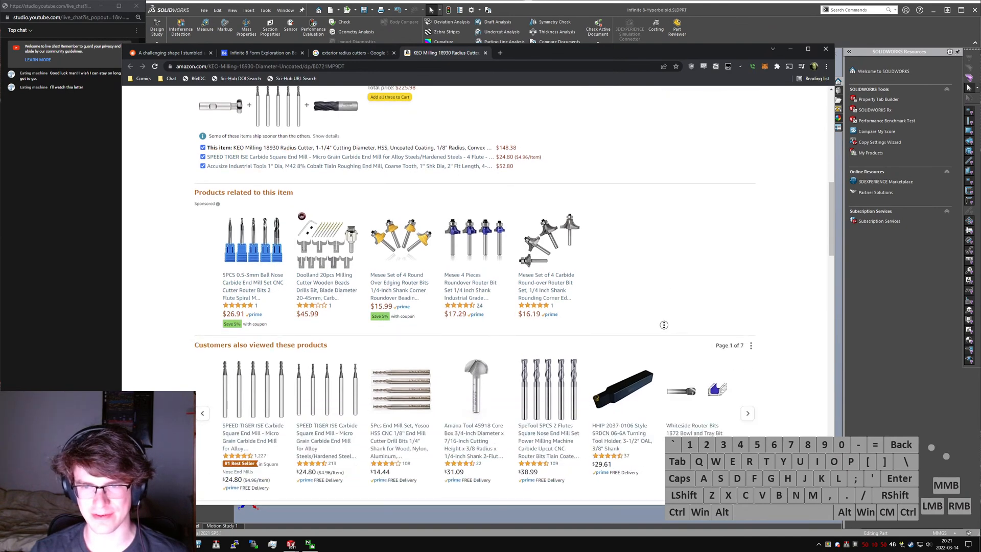
scroll(562, 255, "up", 15)
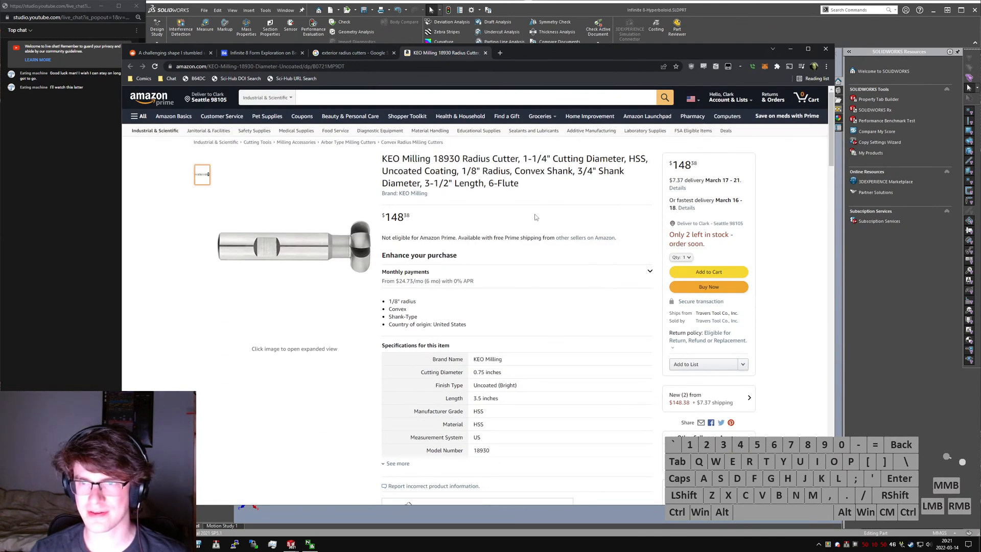
- Search Amazon's Industrial & Scientific department for "radius cutter"
left_click(318, 97)
type("radiuys")
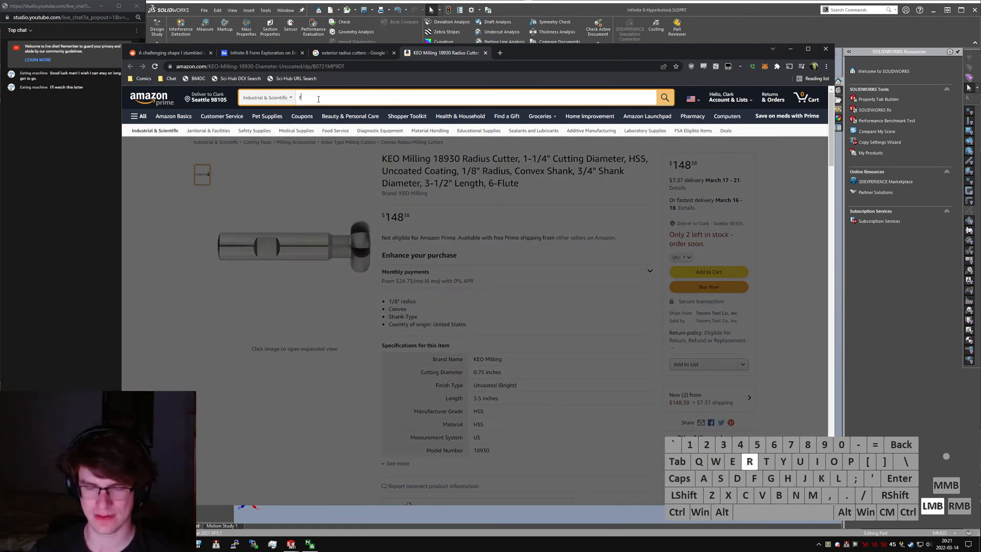
key("BackSpace")
key("BackSpace")
type("s c")
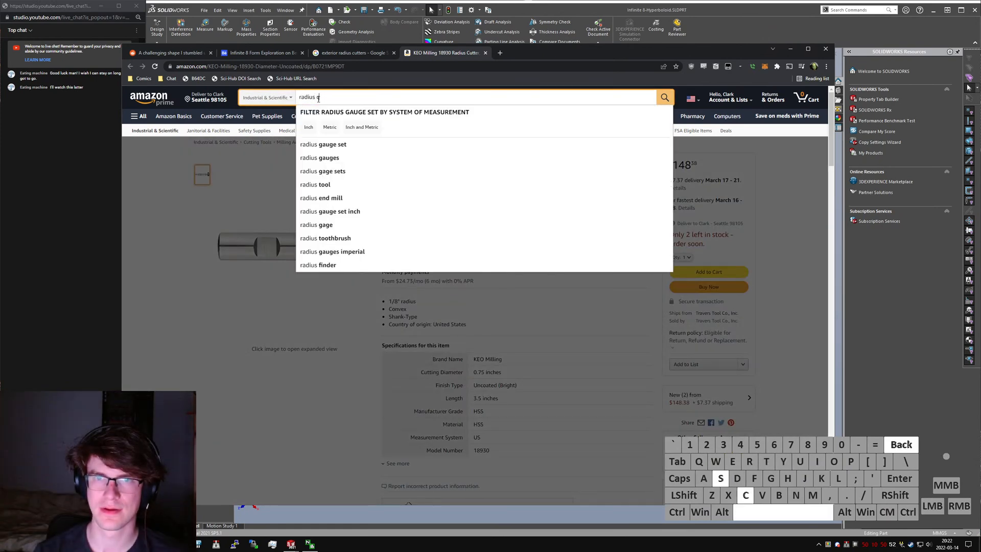
type("utter")
key("Return")
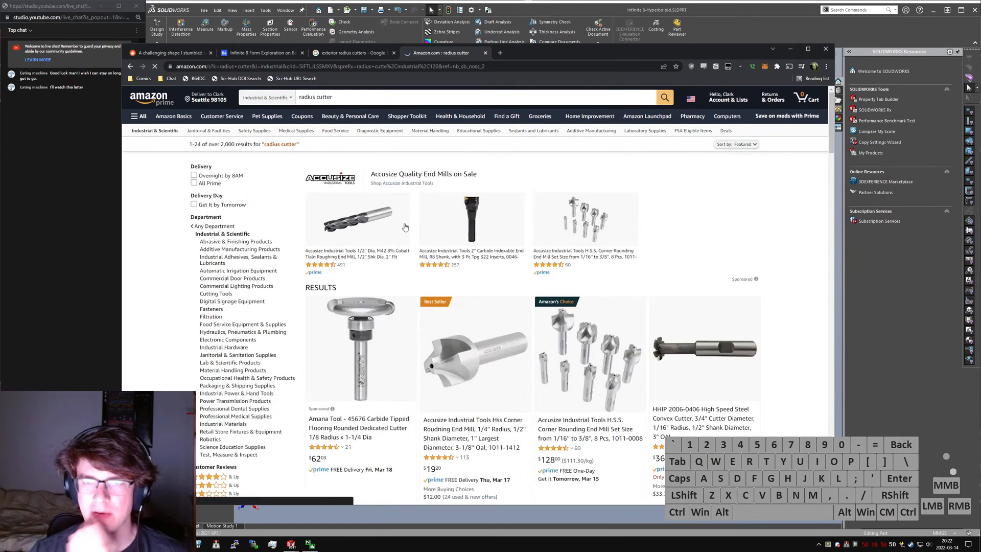
- Look through the radius cutter results for tool profiles that could cut a curved bore
scroll(421, 236, "down", 1)
scroll(456, 286, "down", 2)
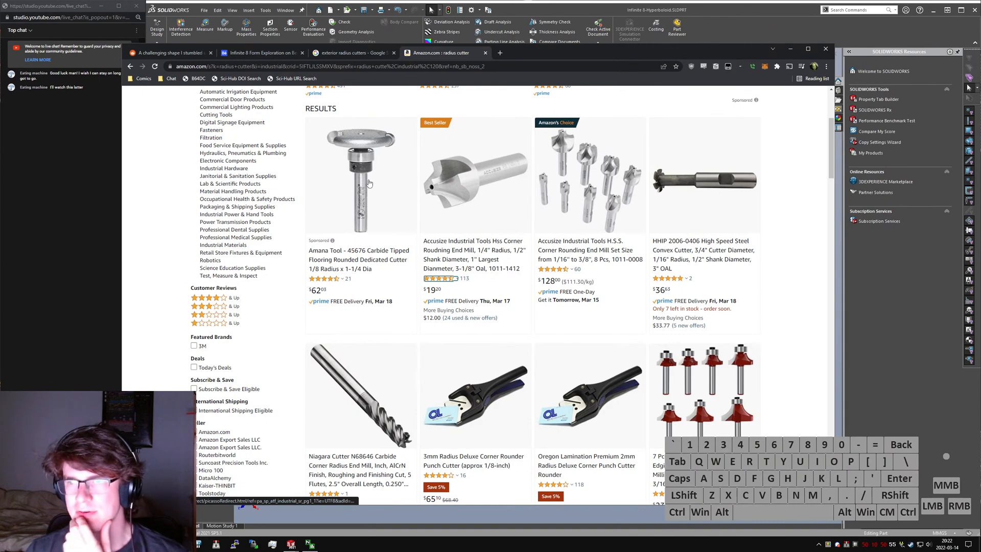
scroll(369, 184, "down", 7)
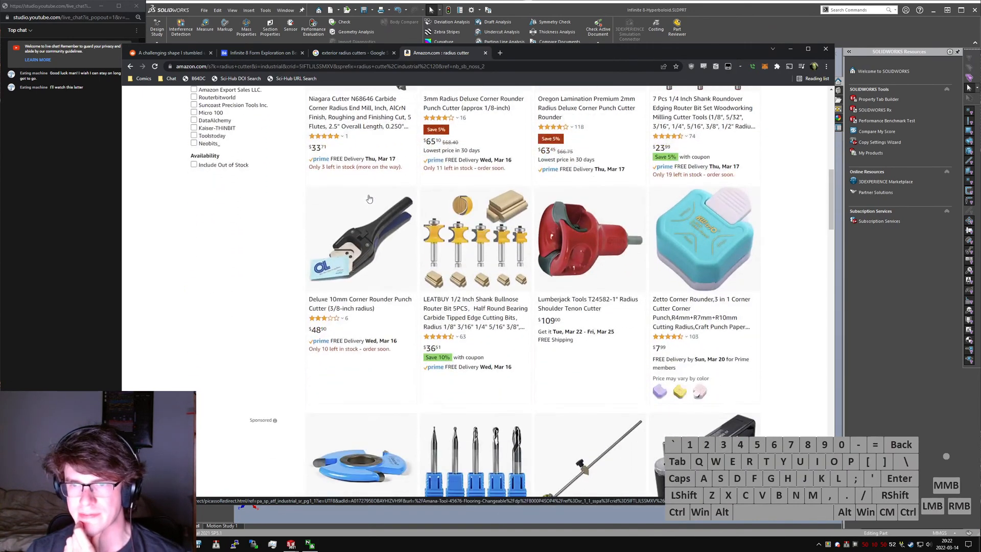
scroll(369, 198, "down", 6)
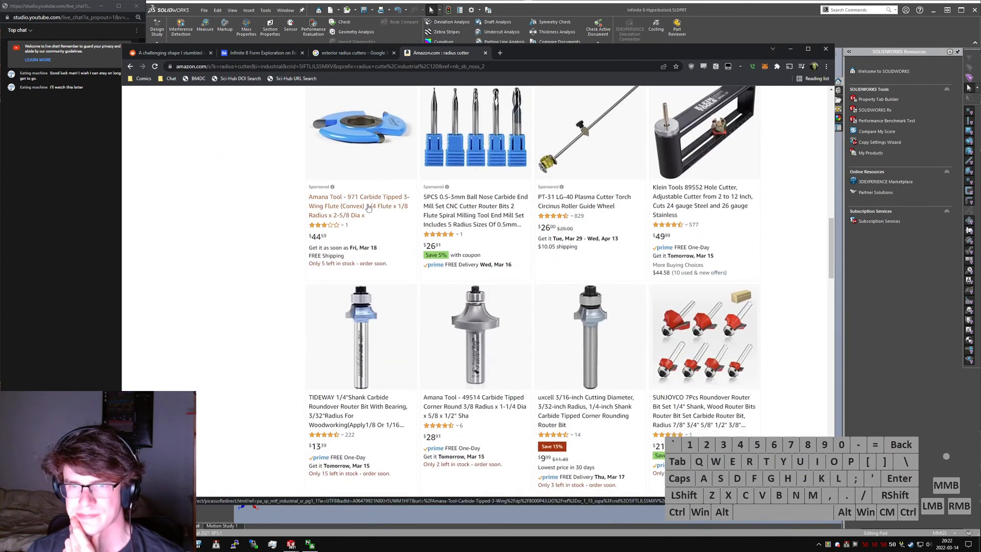
scroll(368, 205, "down", 6)
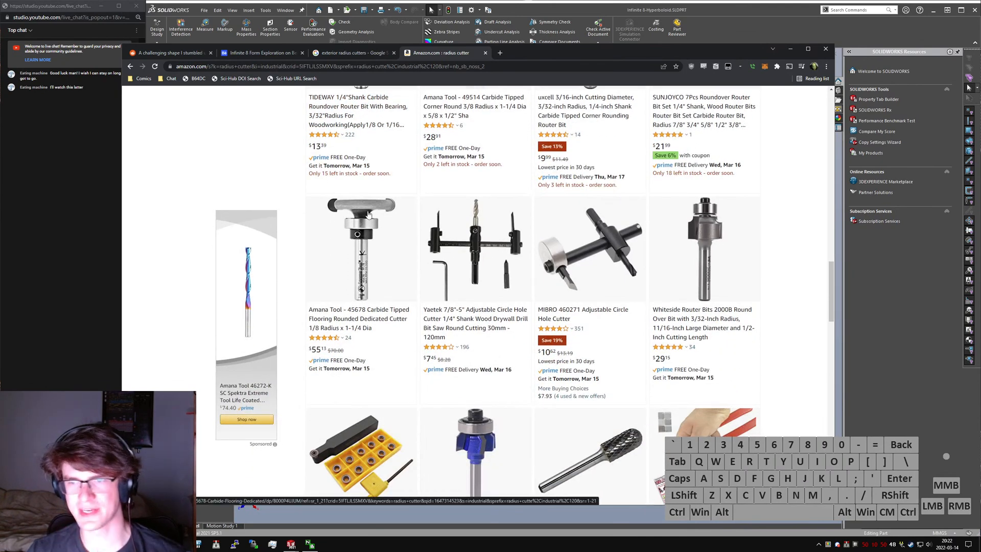
scroll(370, 214, "down", 5)
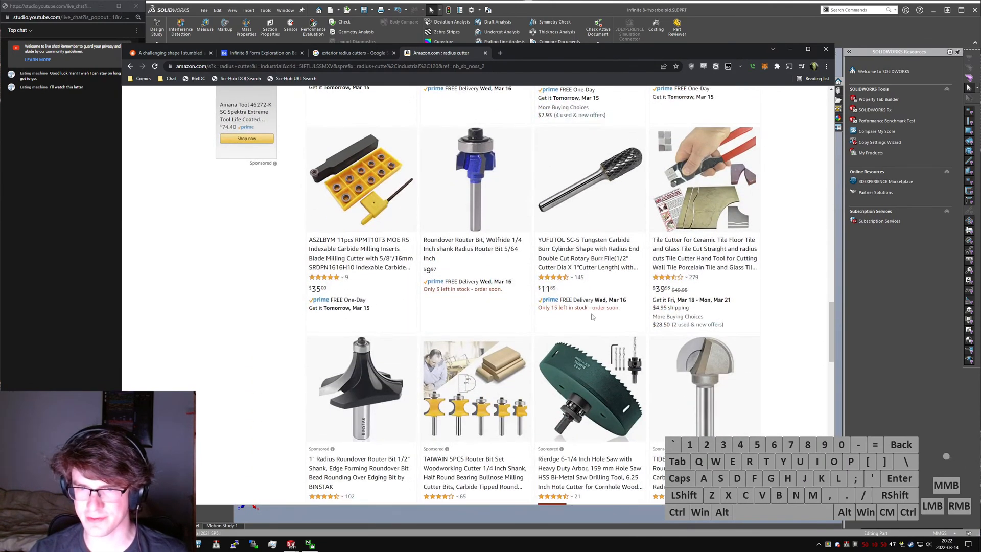
scroll(591, 307, "down", 1)
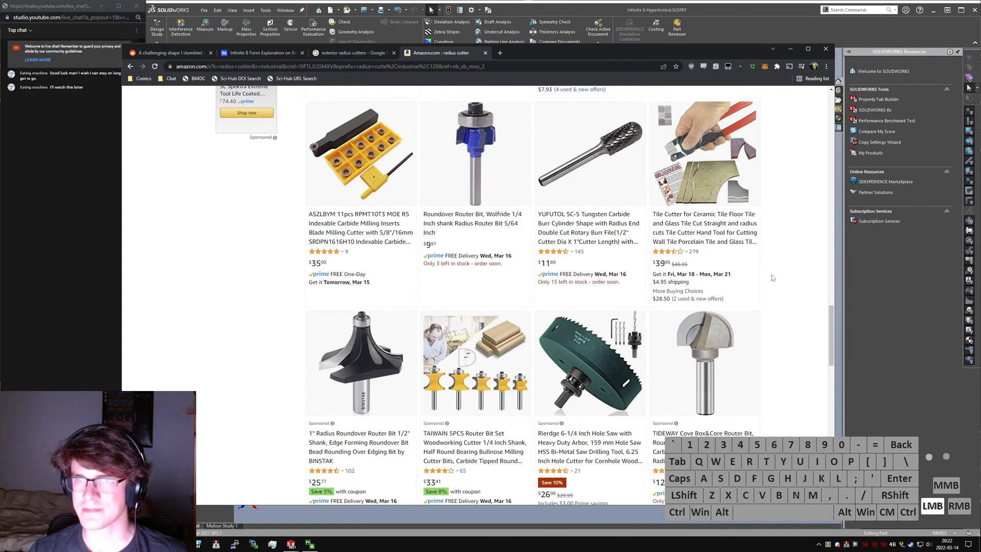
- Close the Amazon and Google tabs, then examine the Infinite 8 Behance photos and open the image viewer
key("ctrl+w")
key("ctrl+w")
scroll(478, 299, "down", 5)
scroll(478, 300, "down", 10)
scroll(424, 307, "up", 15)
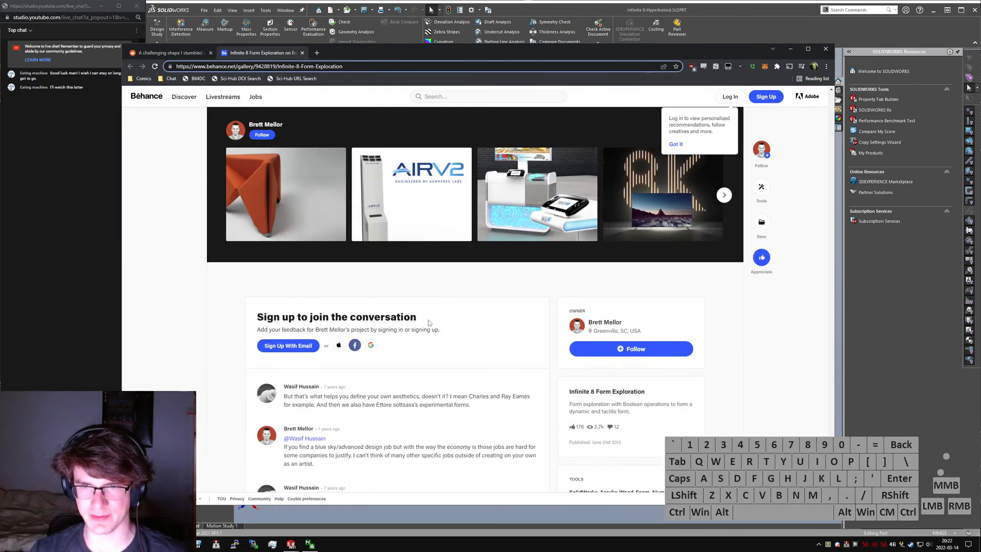
scroll(419, 323, "up", 15)
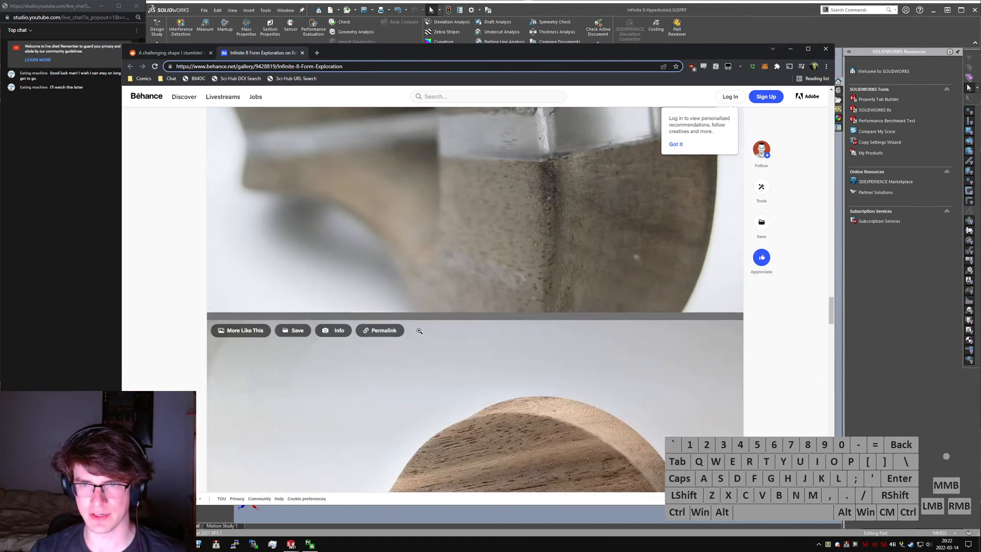
scroll(420, 331, "up", 1)
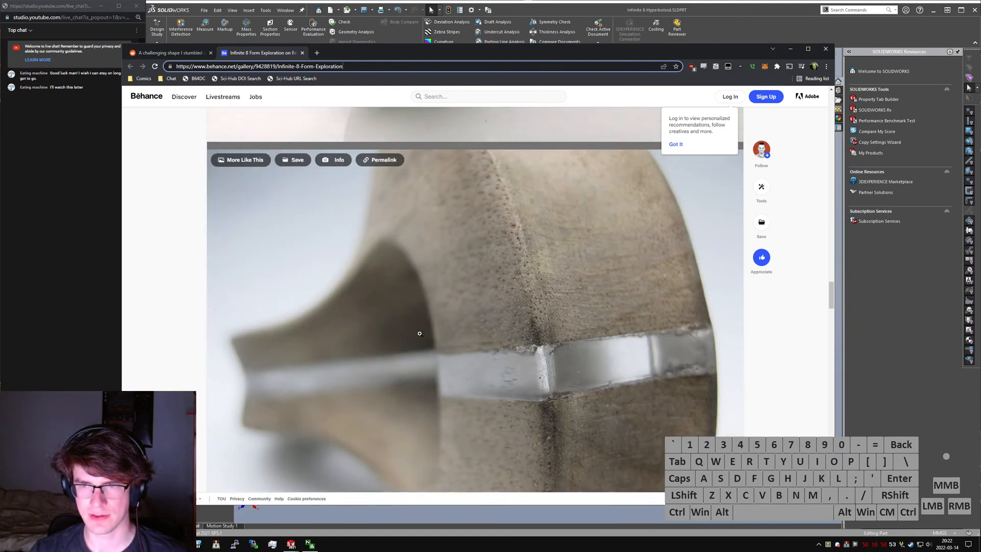
scroll(420, 332, "up", 7)
scroll(419, 335, "up", 20)
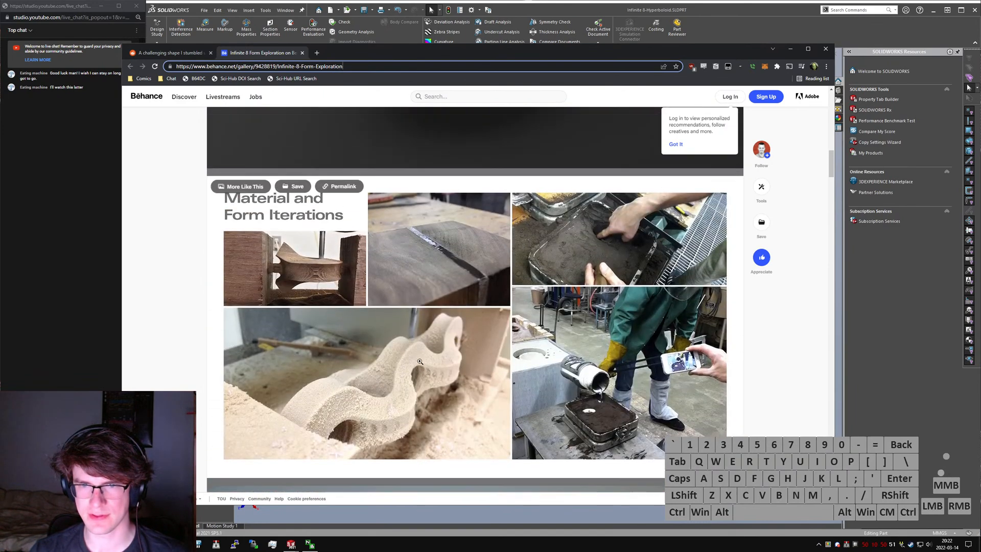
left_click(419, 361)
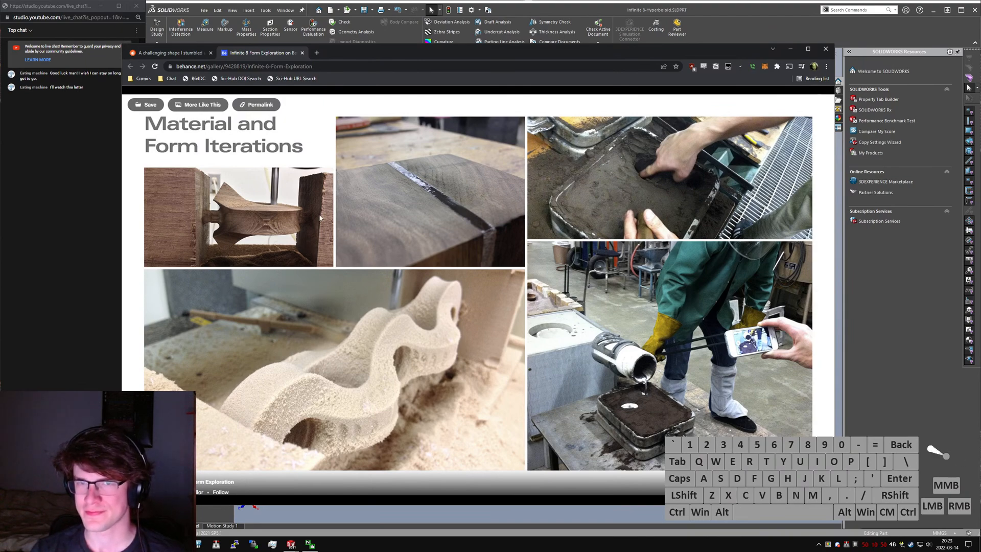
- Close the Behance and Reddit pages, return to SolidWorks and save the Infinite 8-Hyperboloid part
left_click(348, 58)
key("ctrl+w")
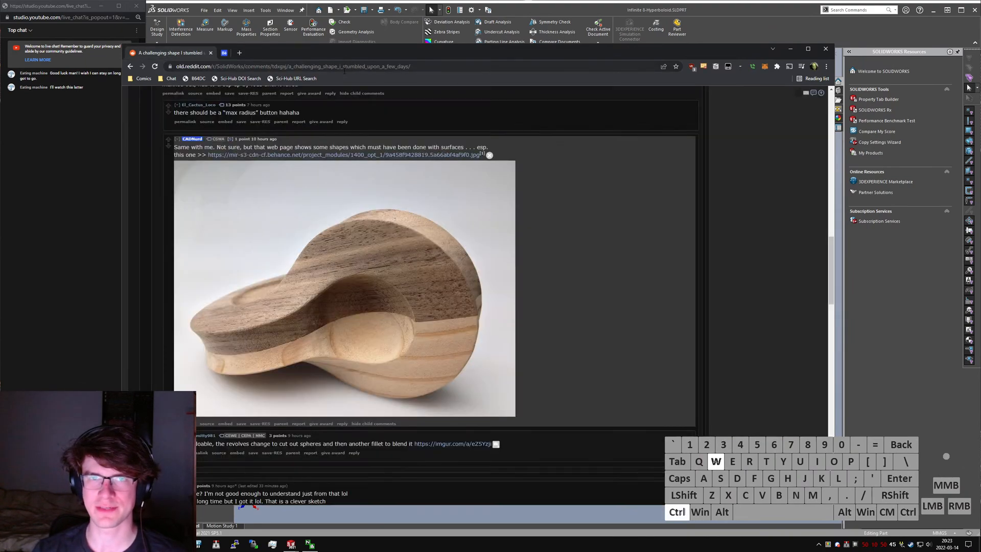
key("ctrl+w")
middle_click_drag(594, 345, 661, 207)
key("ctrl+s")
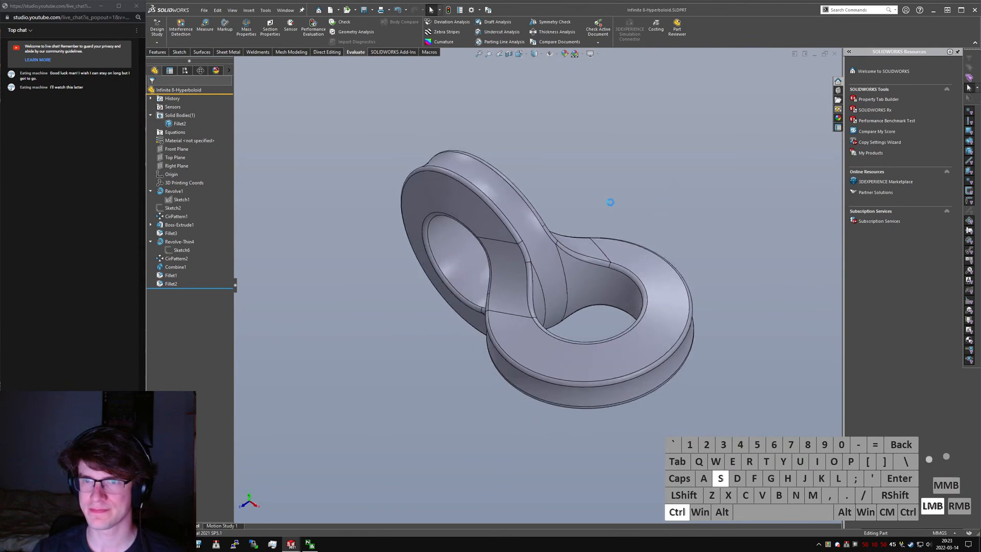
- Set the hyperboloid part to the isometric view and save it again
middle_click_drag(543, 263, 588, 230)
scroll(549, 222, "down", 3)
left_click(671, 238)
key("ctrl+7")
left_click(651, 216)
key("ctrl+s")
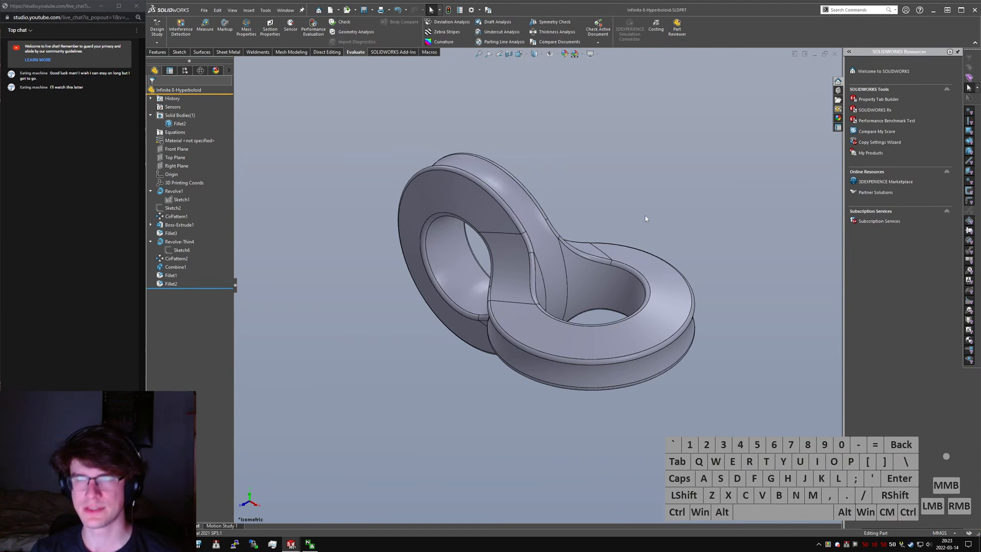